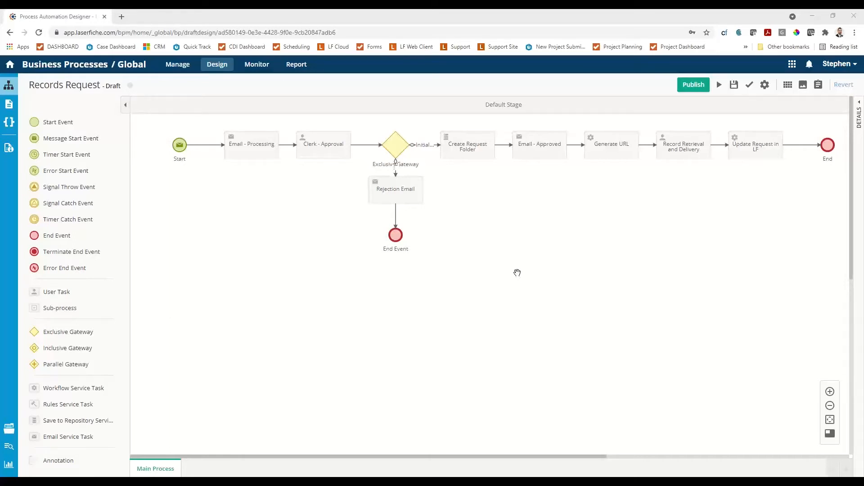
# Publish the Records Request process changes and start a test instance of the process.
pyautogui.click(720, 86)
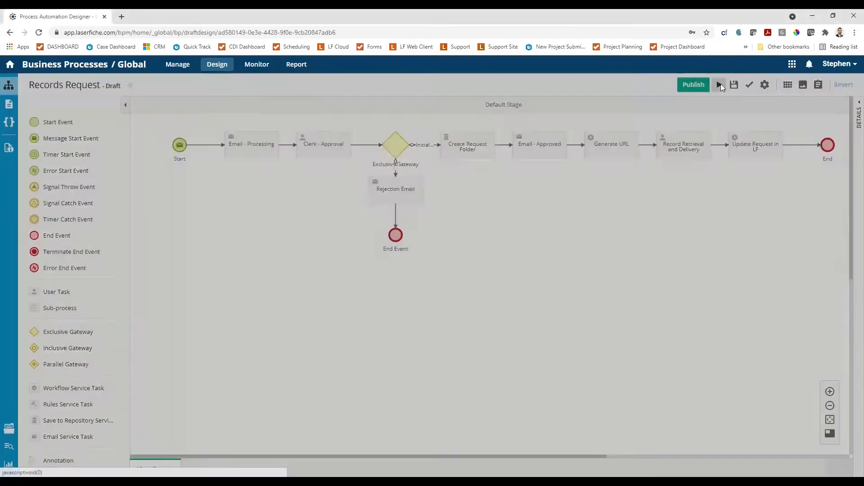
pyautogui.click(451, 174)
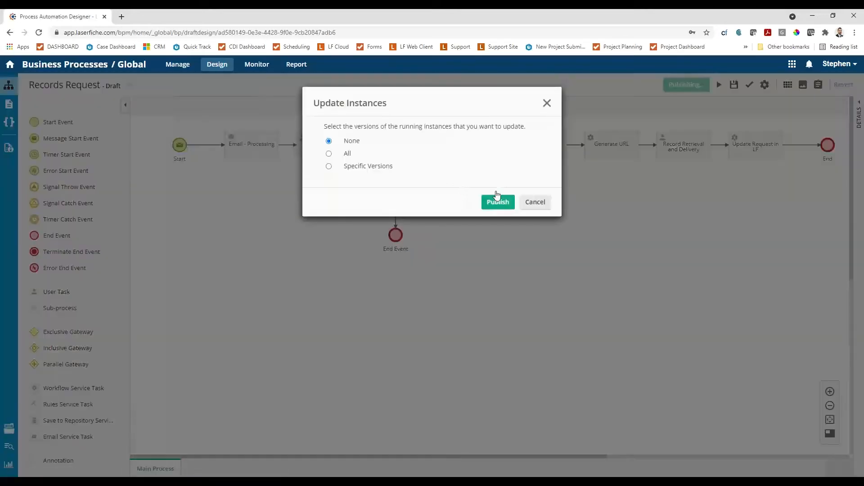
pyautogui.click(497, 201)
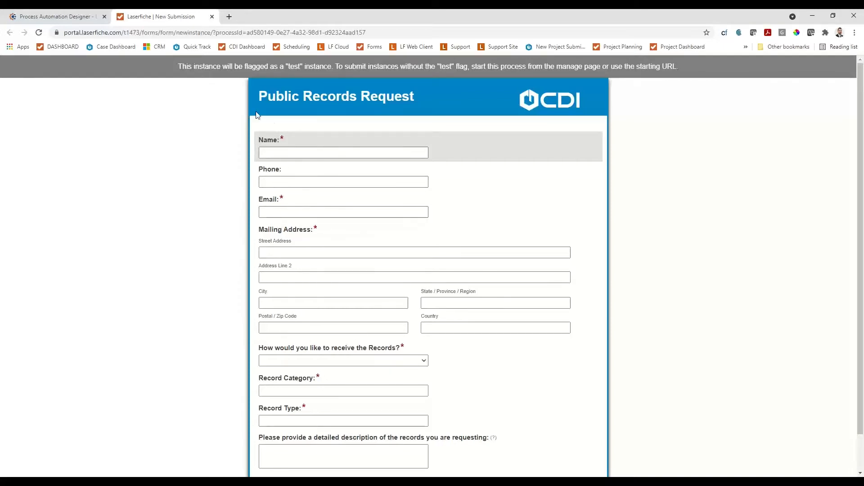
# Enter the requester's full name in the Public Records Request form.
pyautogui.click(293, 153)
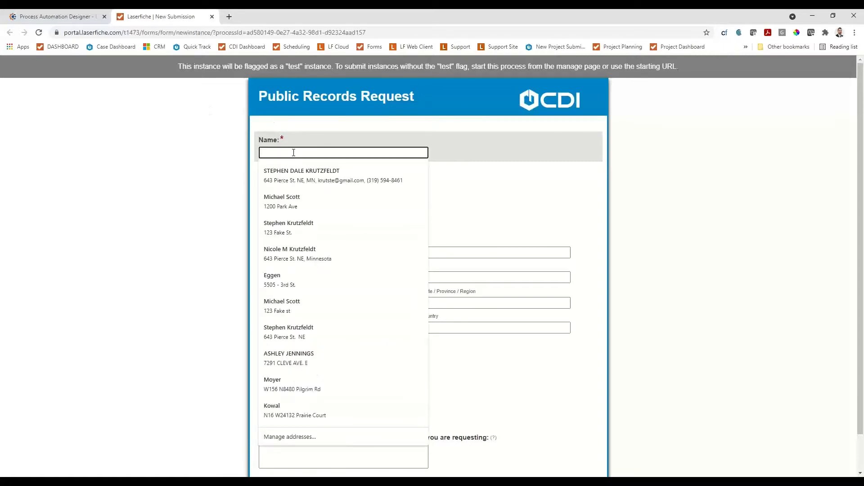
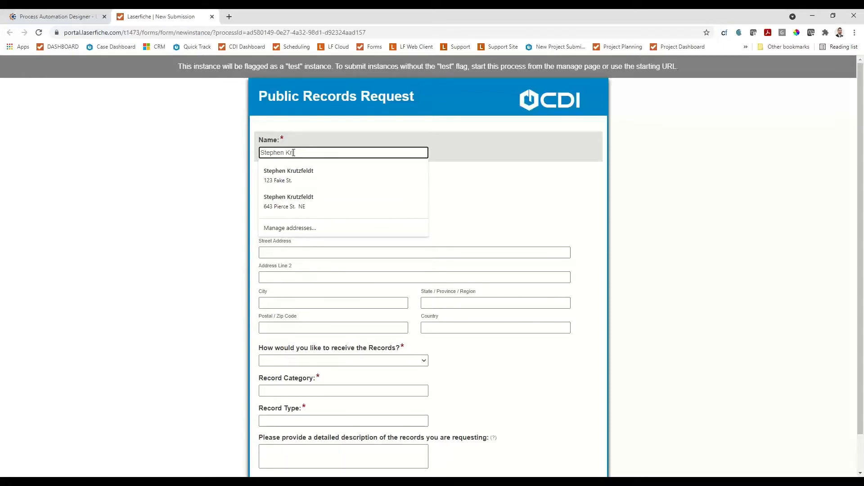
pyautogui.press('Tab')
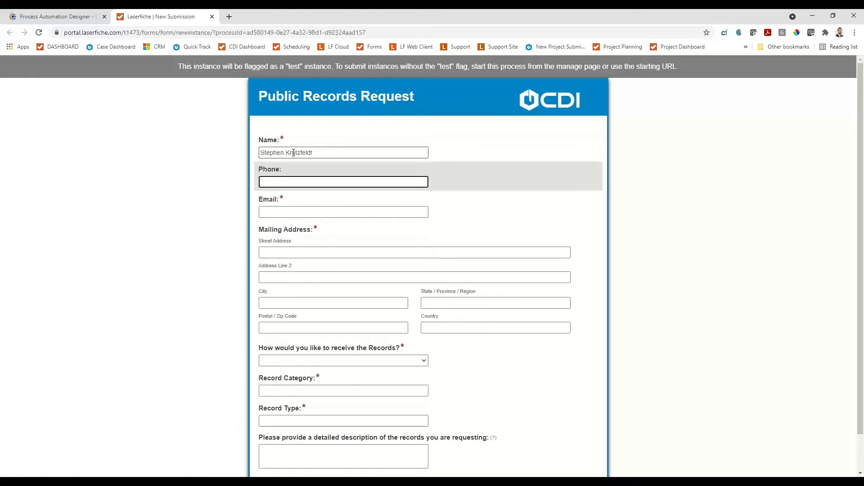
# Fill in the requester's phone number and e-mail address.
pyautogui.write('123 45')
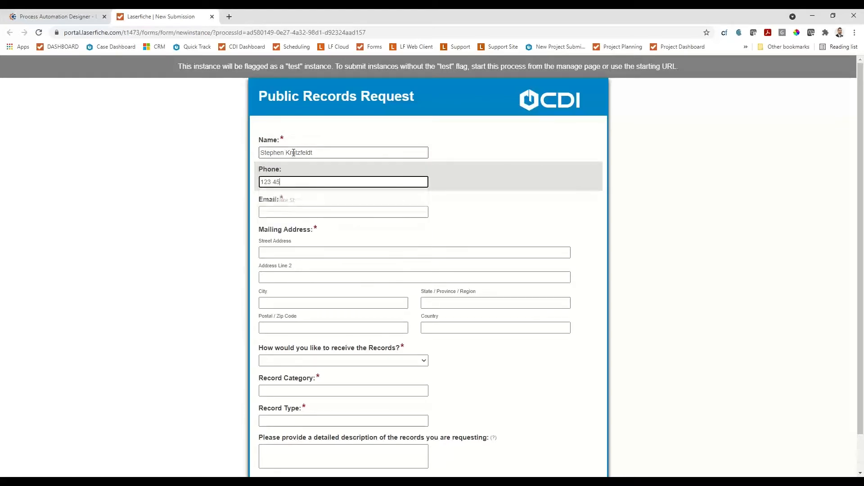
pyautogui.write('6 7895')
pyautogui.click(288, 210)
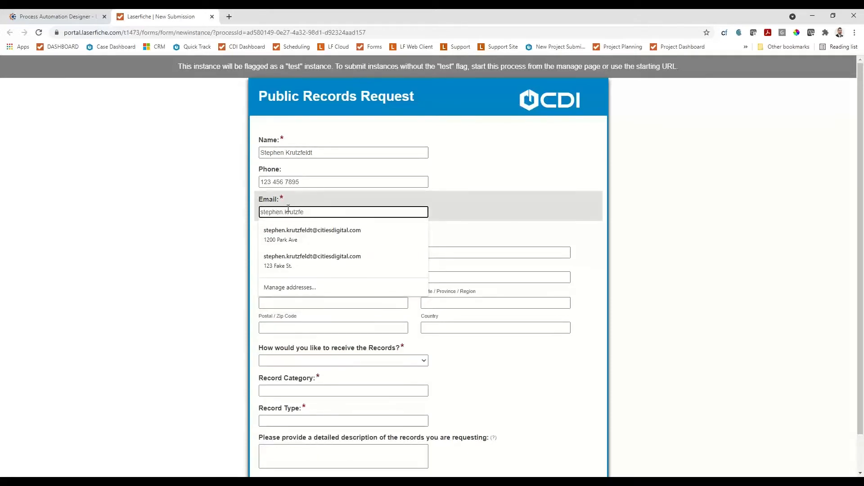
pyautogui.press('Tab')
# Fill in the requester's mailing address from a saved address suggestion.
pyautogui.click(328, 253)
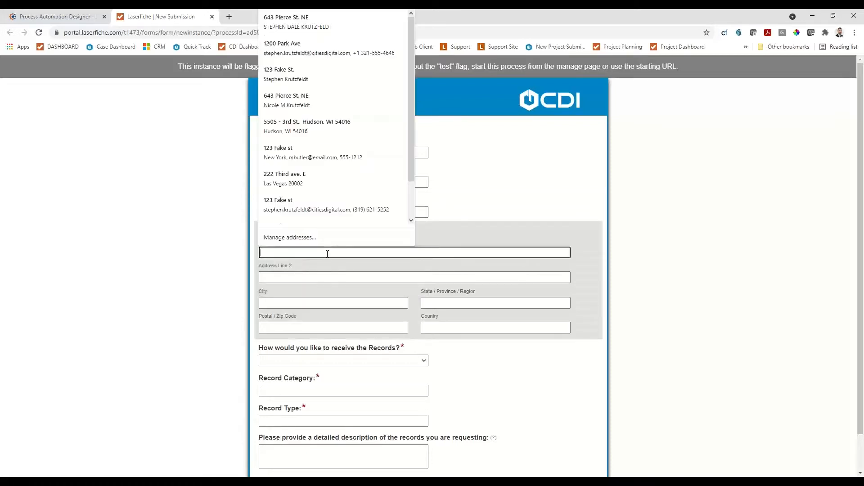
pyautogui.write('123 Fake St.')
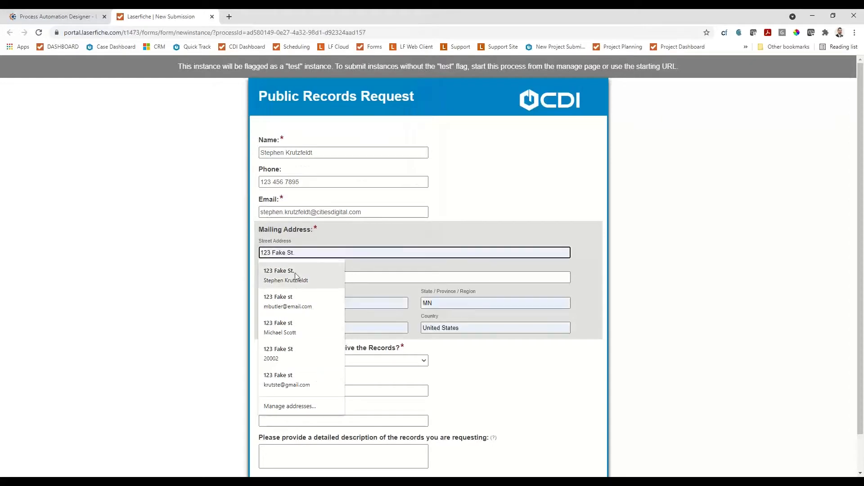
pyautogui.click(295, 272)
# Choose Secure Email as the way to receive the records.
pyautogui.scroll(-1, 461, 275)
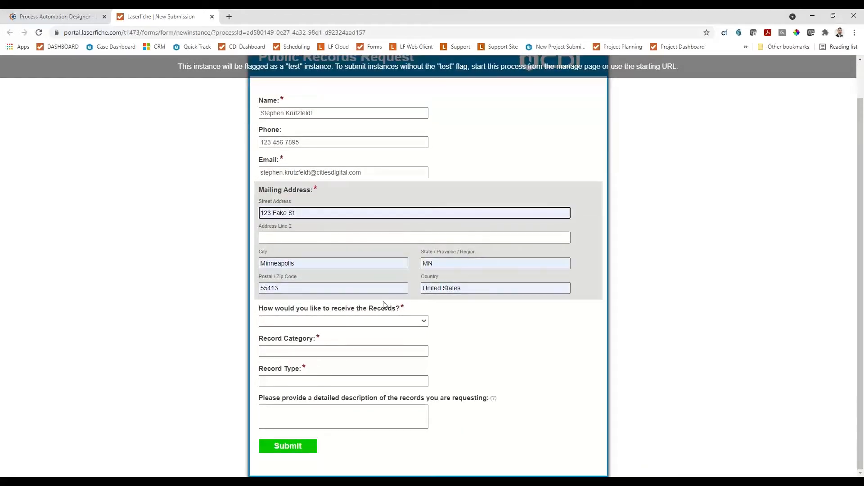
pyautogui.click(371, 321)
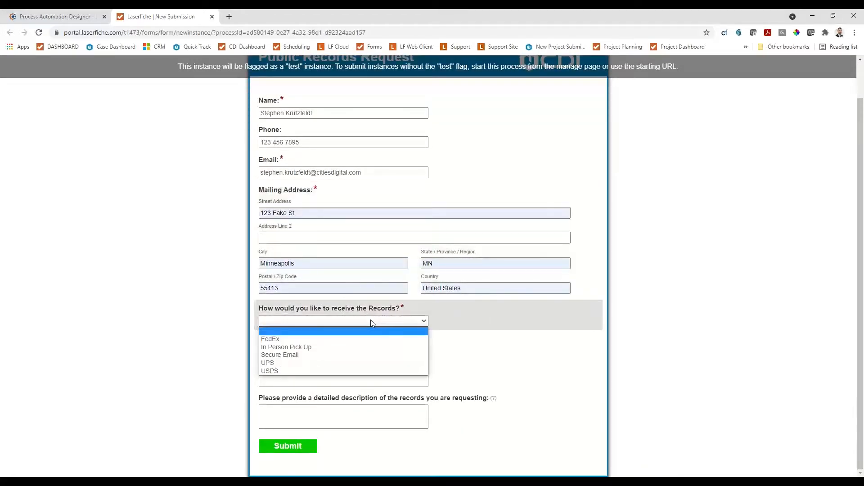
pyautogui.click(385, 358)
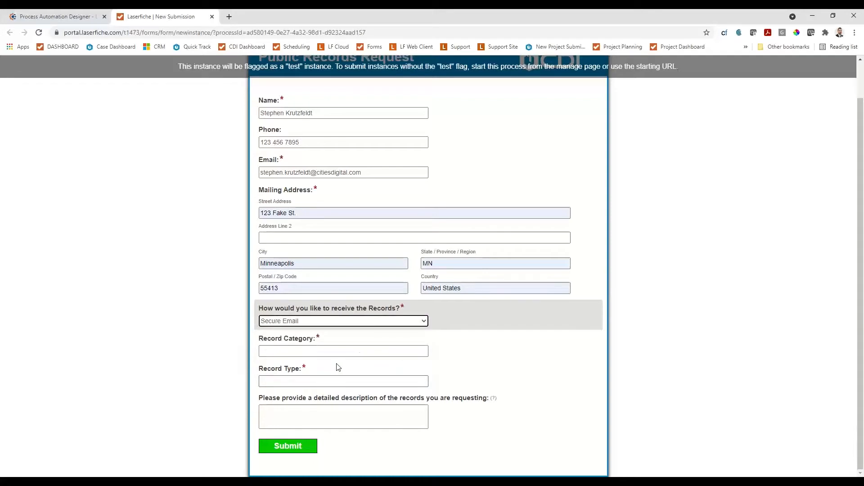
# Set the record category to City Administration and the record type to Request Personnel Information.
pyautogui.click(354, 354)
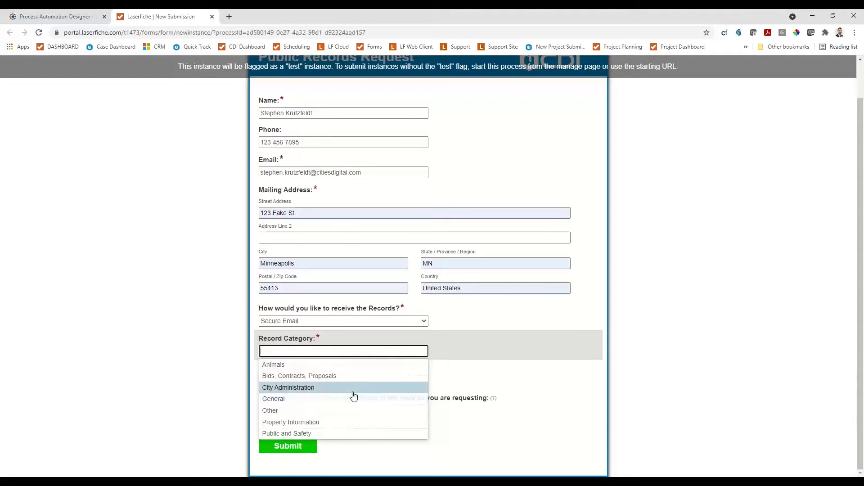
pyautogui.click(353, 395)
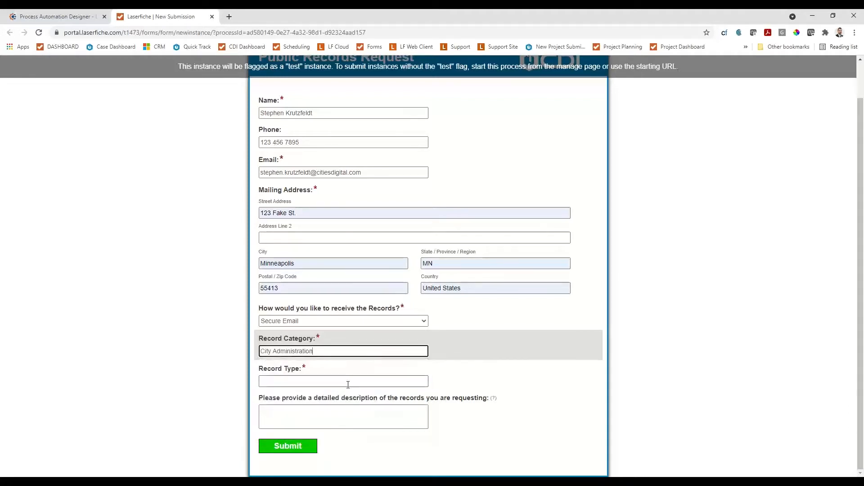
pyautogui.click(348, 384)
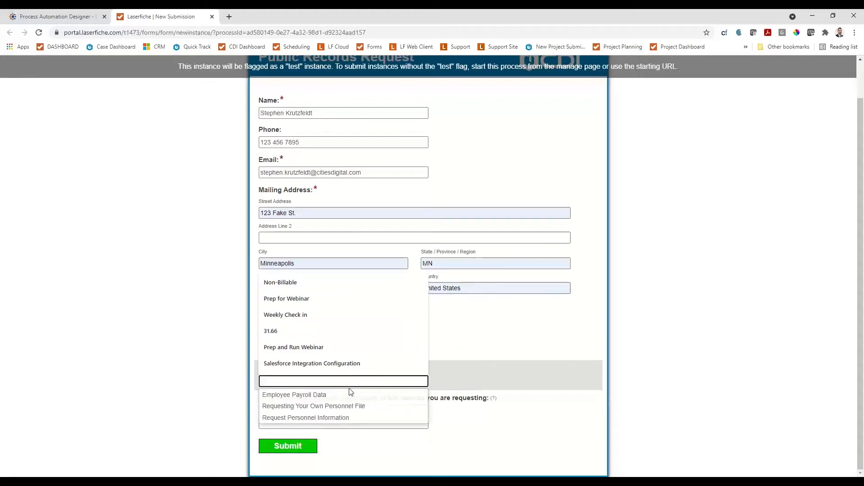
pyautogui.click(352, 414)
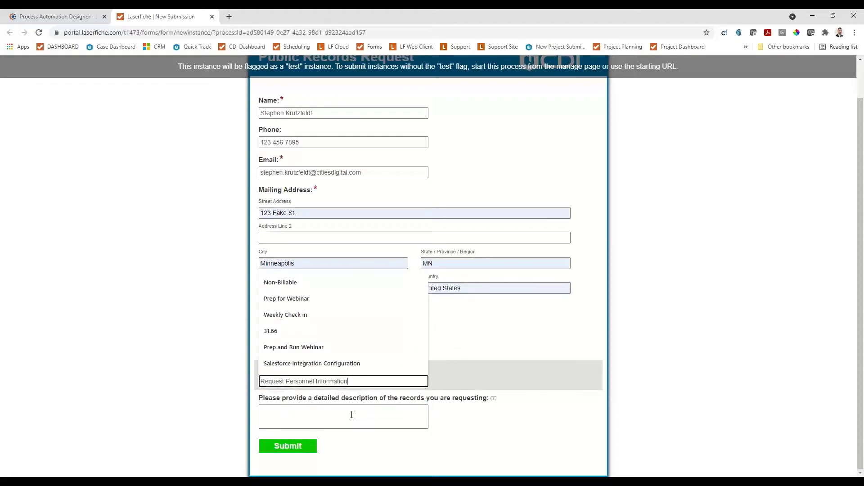
# Describe the requested records as the Clerk hiring information for a named person with a date, and submit the form.
pyautogui.click(351, 414)
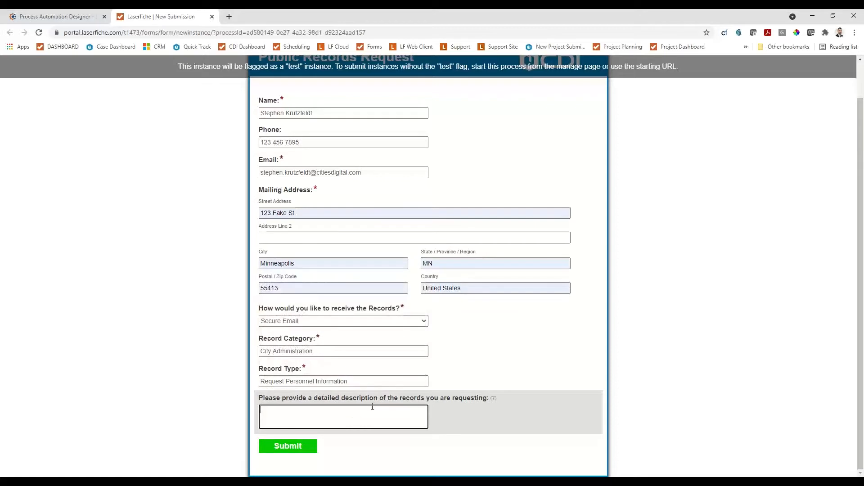
pyautogui.write('I need th')
pyautogui.write('e Clerk')
pyautogui.write(' Inf')
pyautogui.write('ring ')
pyautogui.write('information ')
pyautogui.write('for Jo')
pyautogui.write('hn Doe')
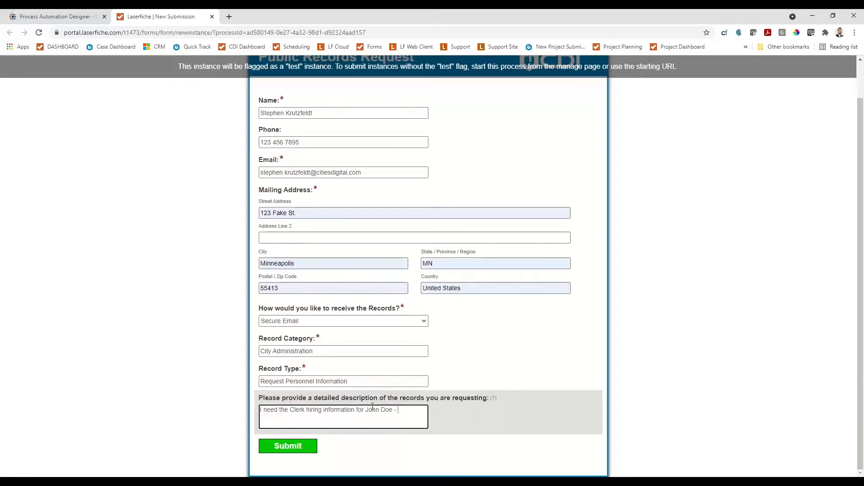
pyautogui.write(' - 1/9/2')
pyautogui.click(299, 447)
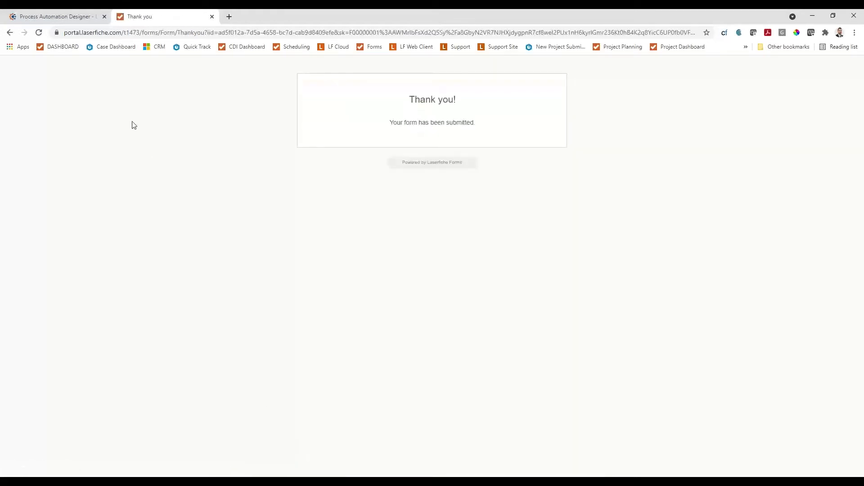
# Close the submission confirmation page, and read and close the "Your Record Request is under review" e-mail.
pyautogui.click(211, 17)
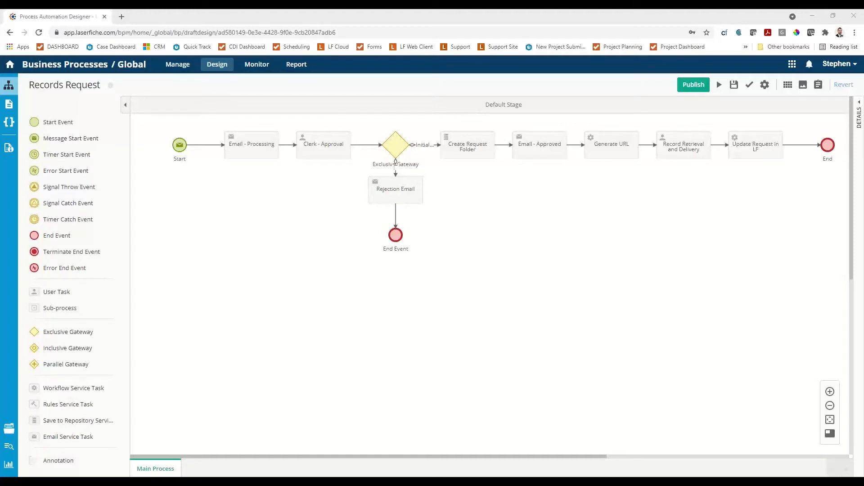
pyautogui.hotkey('alt', 'Tab')
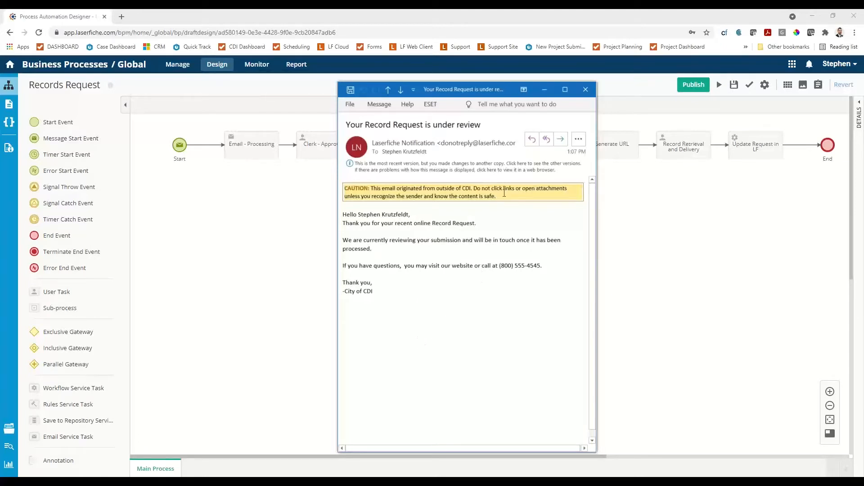
pyautogui.click(584, 89)
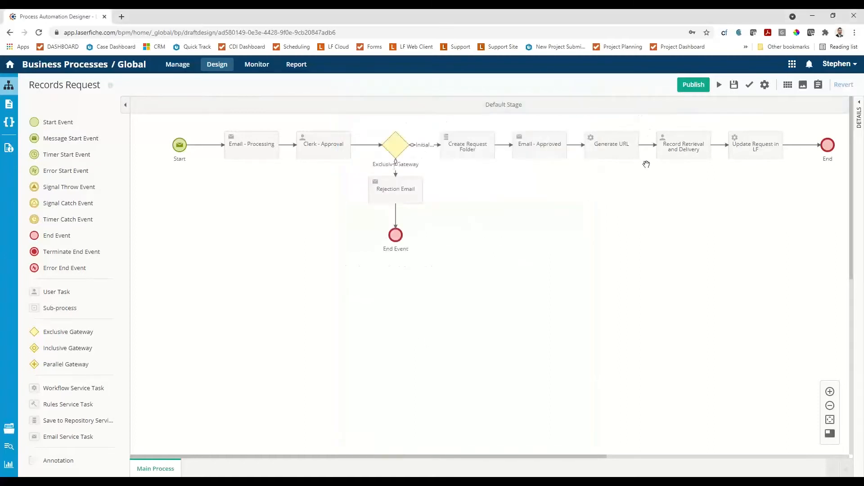
# Check the notifications for the clerk approval task and reload the process designer page.
pyautogui.click(809, 65)
pyautogui.click(809, 67)
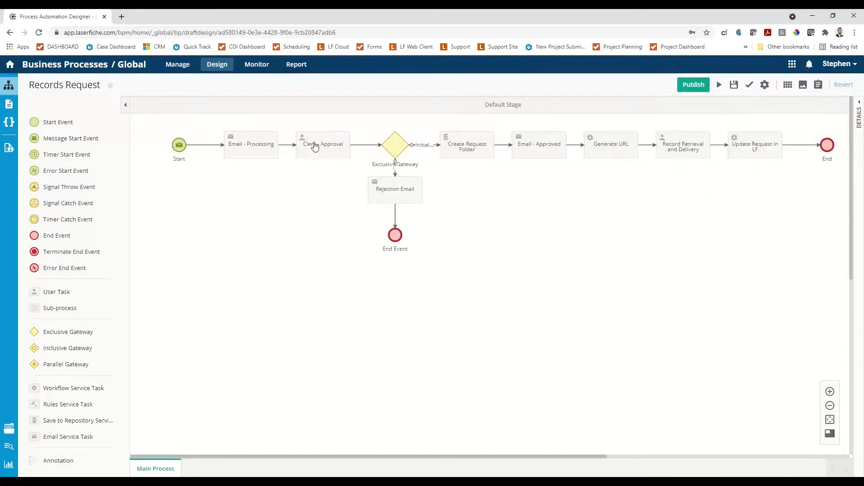
pyautogui.click(809, 66)
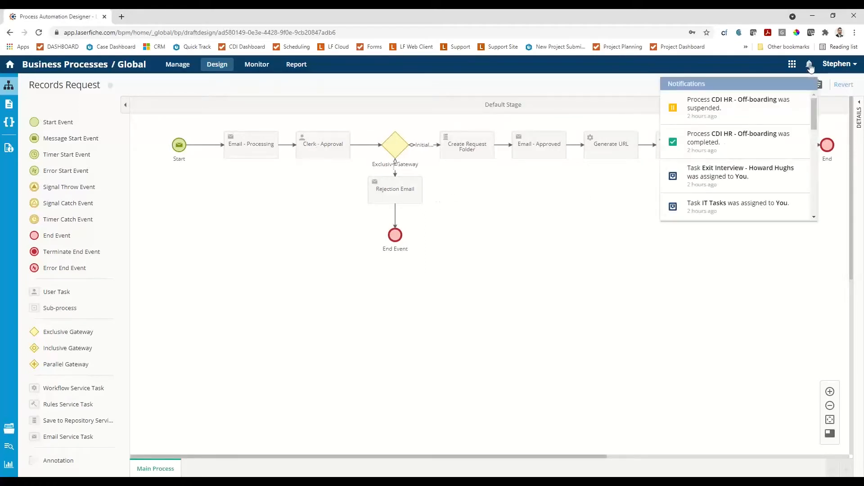
pyautogui.click(809, 67)
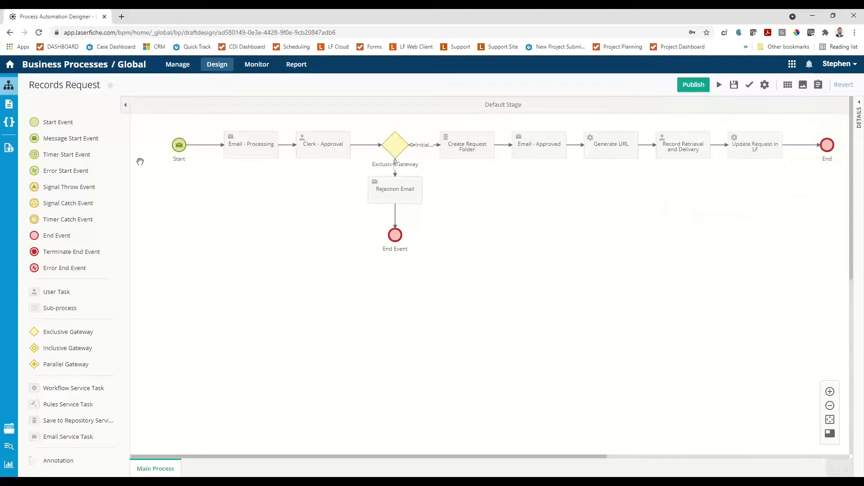
pyautogui.press('F5')
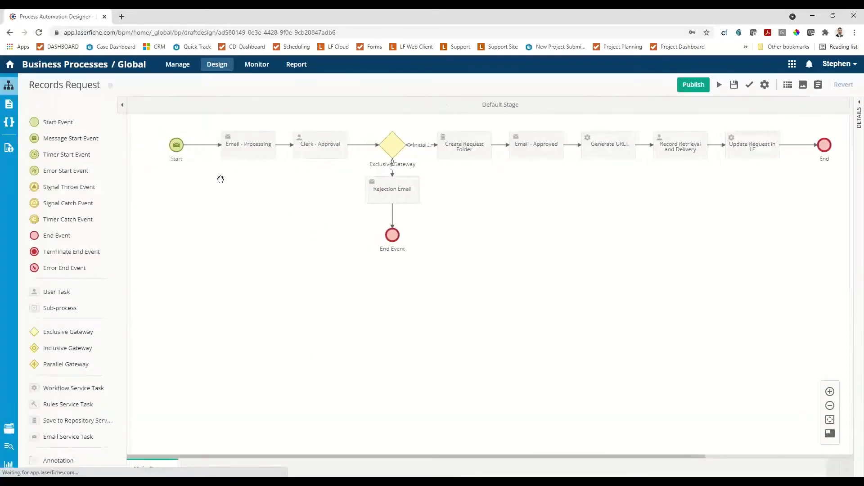
# Clear the assigned user of the Clerk - Approval task and assign the task to the /_Initiator user variable.
pyautogui.click(328, 148)
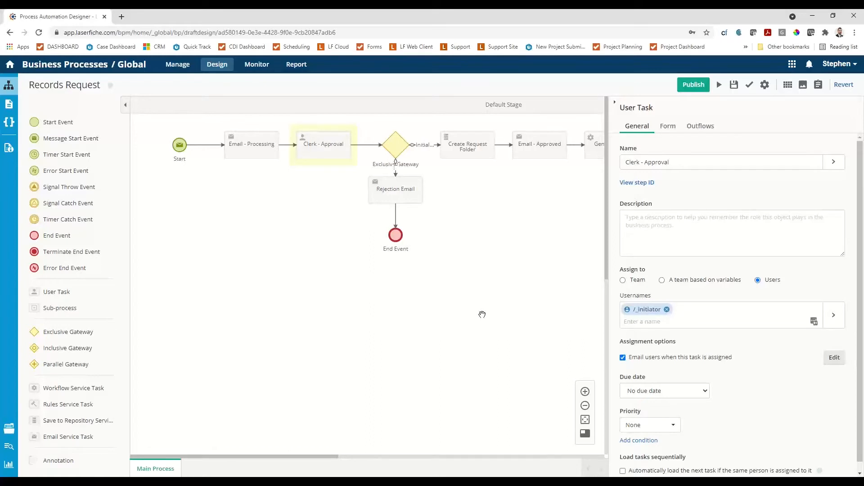
pyautogui.click(684, 323)
pyautogui.click(542, 328)
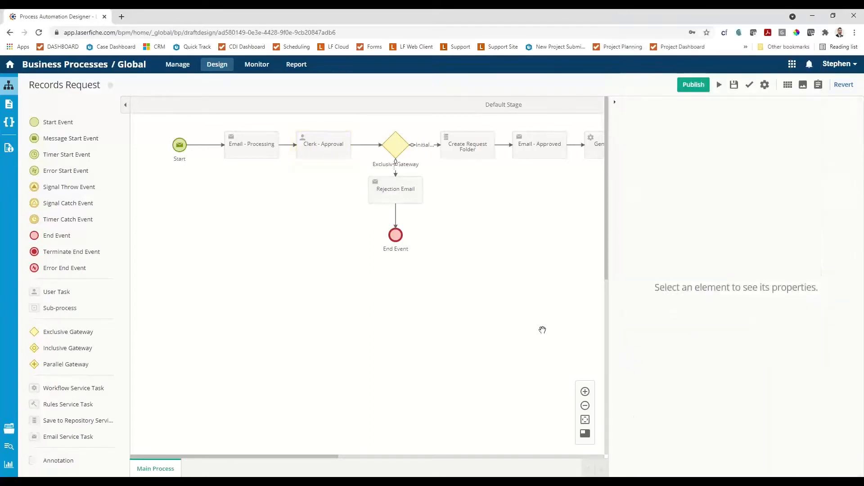
pyautogui.click(325, 146)
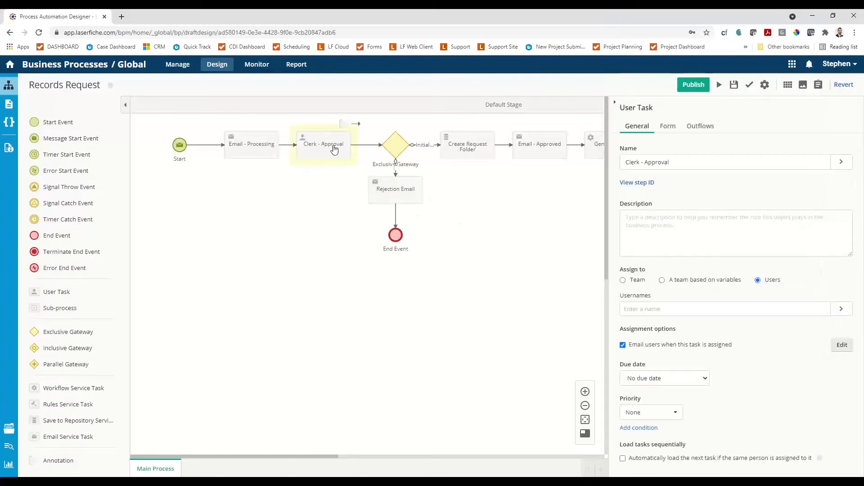
pyautogui.click(644, 309)
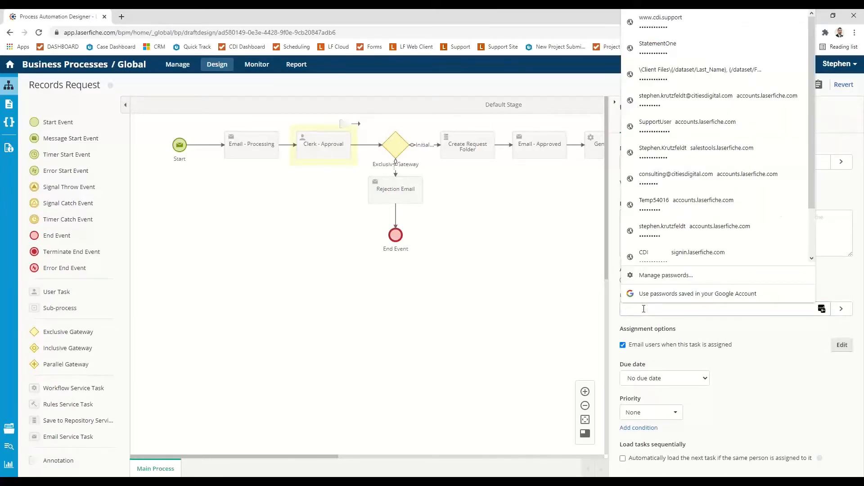
pyautogui.write('init')
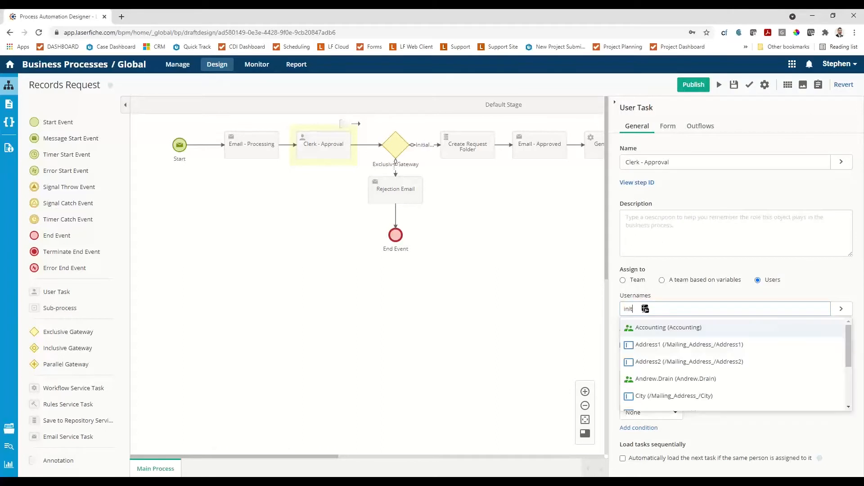
pyautogui.click(655, 328)
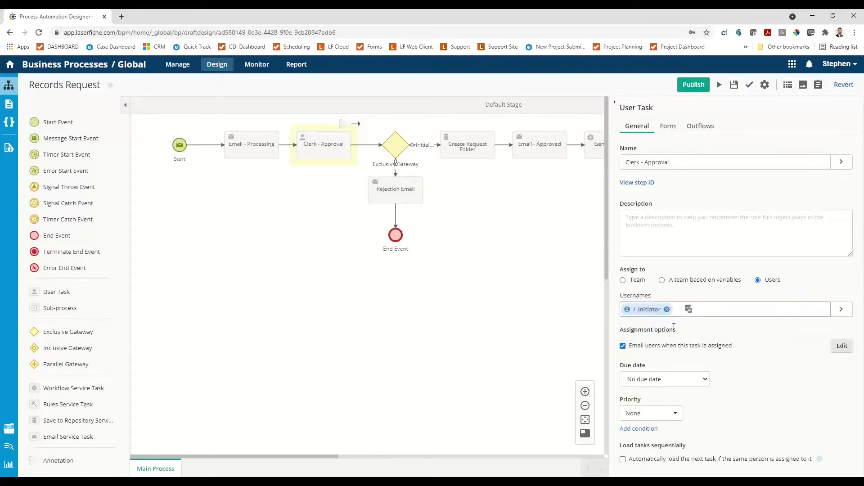
# Save and publish the Records Request process with its updated Clerk - Approval assignment, and start a test instance.
pyautogui.click(734, 86)
pyautogui.click(693, 85)
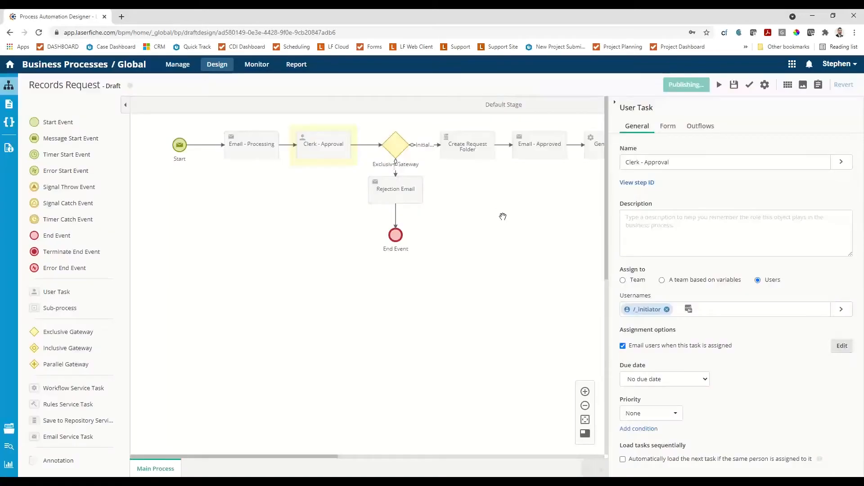
pyautogui.click(251, 214)
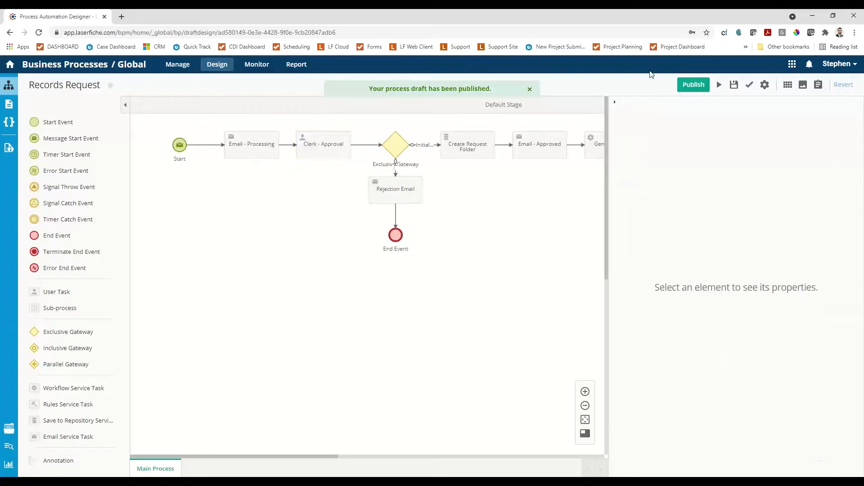
pyautogui.click(719, 85)
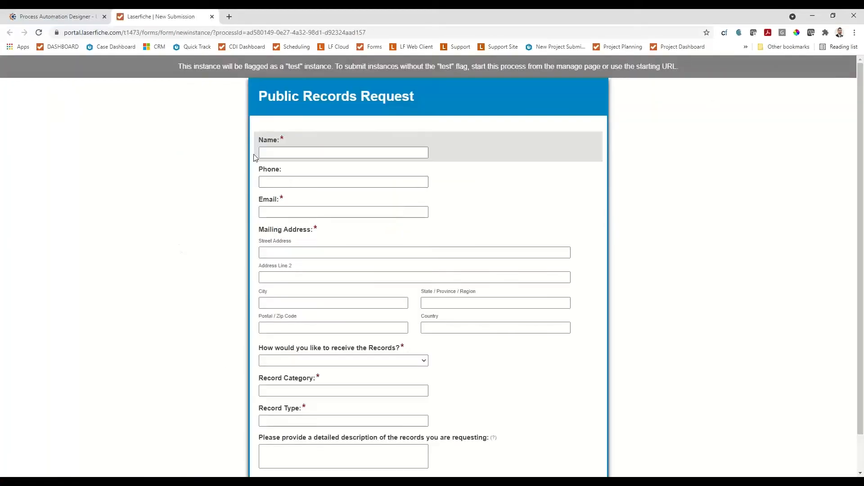
# Fill in the requester's contact and mailing details from the saved profile, and choose In Person Pick Up for receiving the records.
pyautogui.click(292, 152)
pyautogui.click(293, 172)
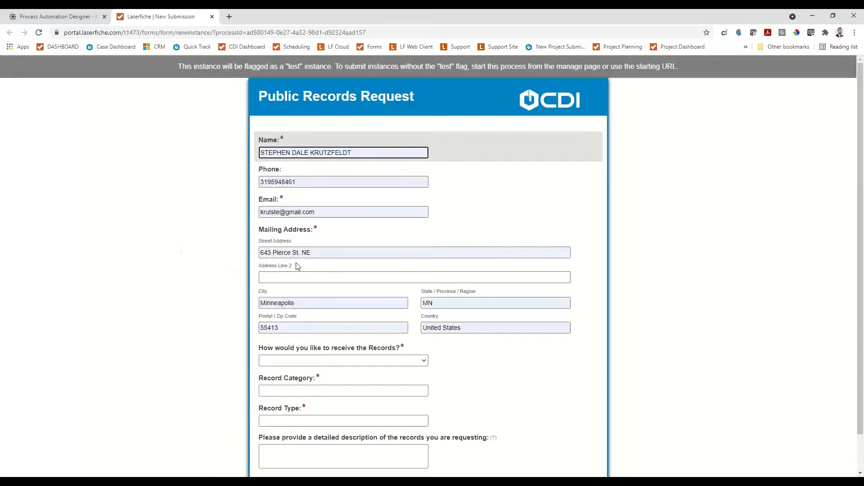
pyautogui.scroll(-1, 297, 266)
pyautogui.click(320, 321)
pyautogui.click(324, 346)
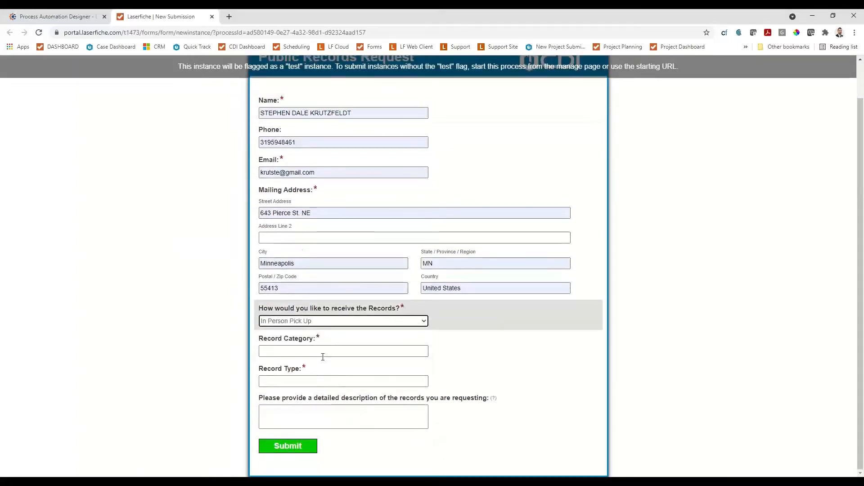
# Pick a record category, set the record type to Salesforce Integration Configuration, add a description, and submit the request.
pyautogui.click(322, 352)
pyautogui.click(314, 373)
pyautogui.click(315, 381)
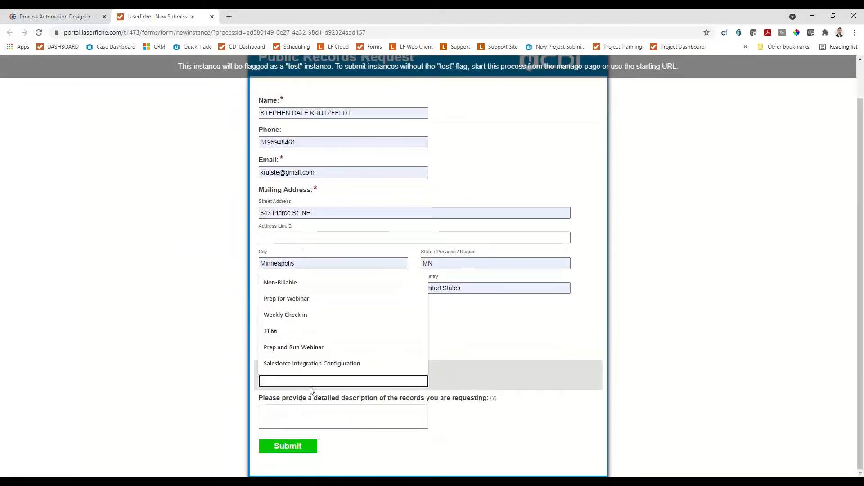
pyautogui.click(308, 362)
pyautogui.click(301, 410)
pyautogui.write('anotes')
pyautogui.click(278, 448)
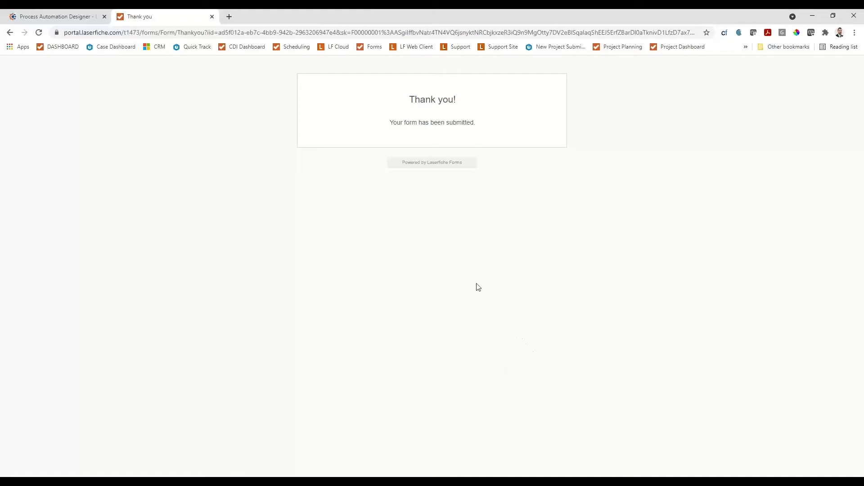
# Close the submission confirmation and search the monitored instances for the Records Request process.
pyautogui.click(212, 17)
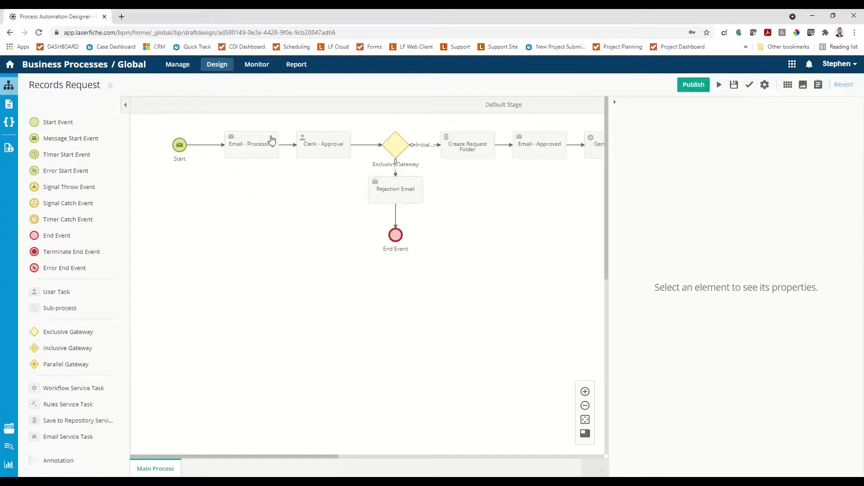
pyautogui.click(264, 72)
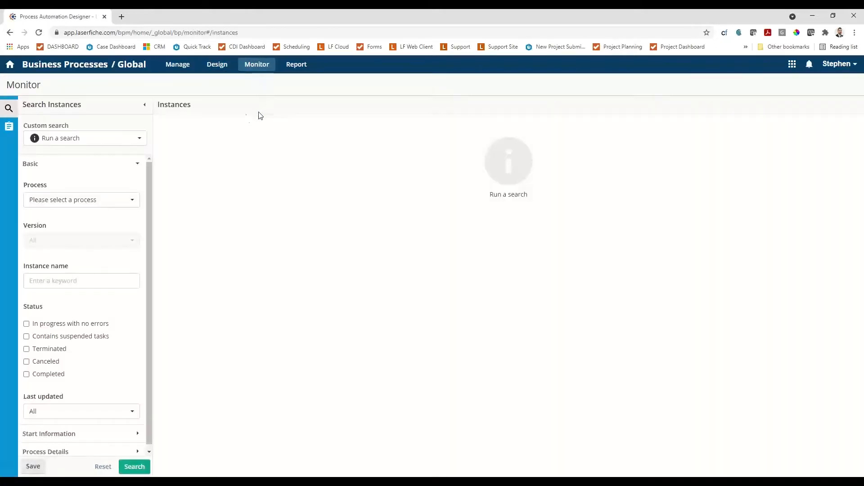
pyautogui.click(94, 143)
pyautogui.click(94, 143)
pyautogui.click(97, 204)
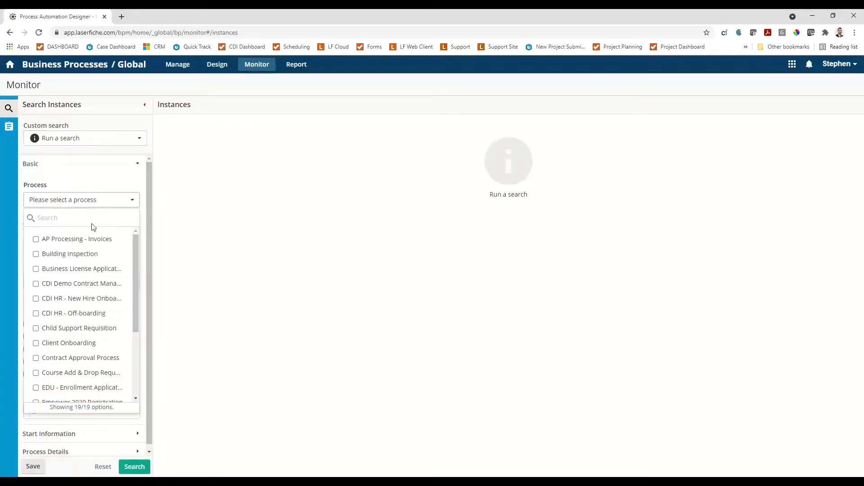
pyautogui.scroll(-5, 36, 306)
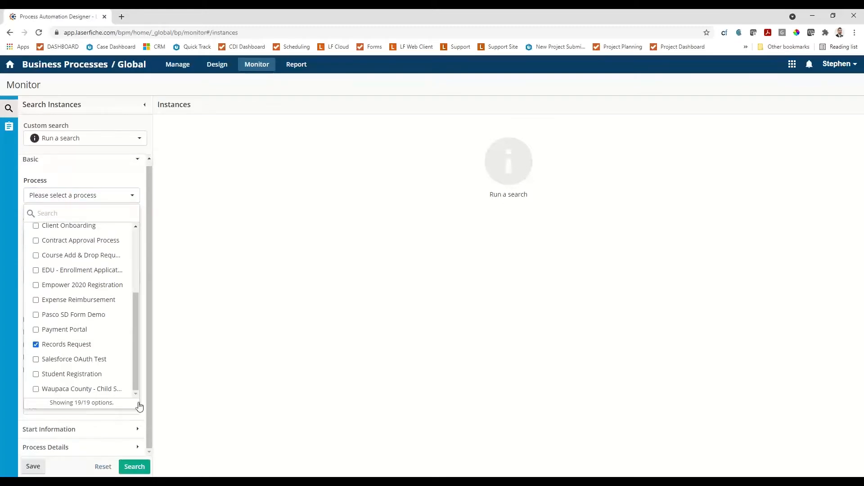
pyautogui.click(134, 466)
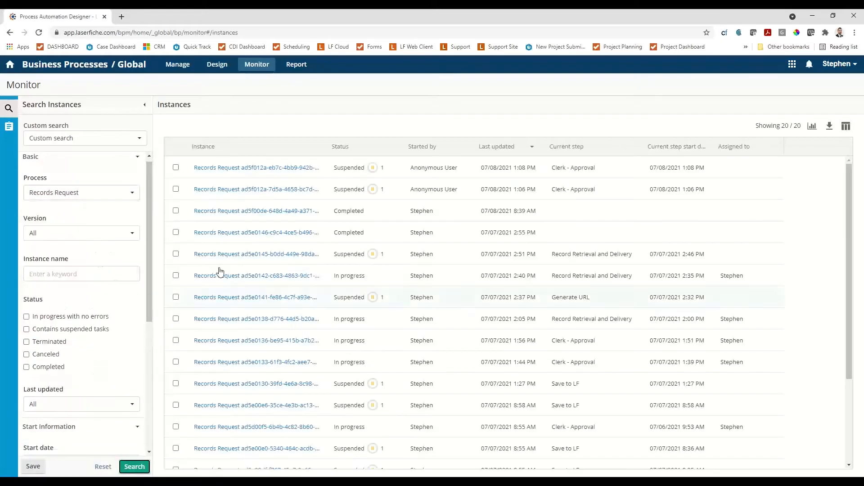
# Open the most recent Records Request instance and examine the status and history of its Clerk - Approval step.
pyautogui.click(430, 171)
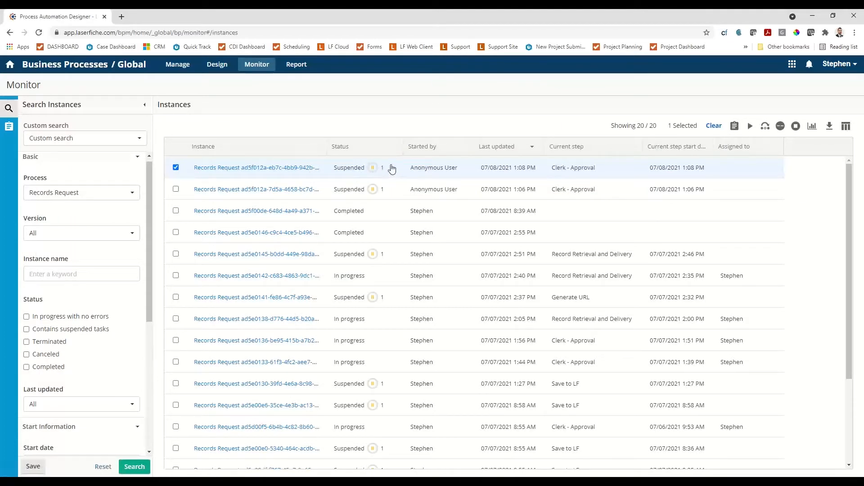
pyautogui.doubleClick(478, 168)
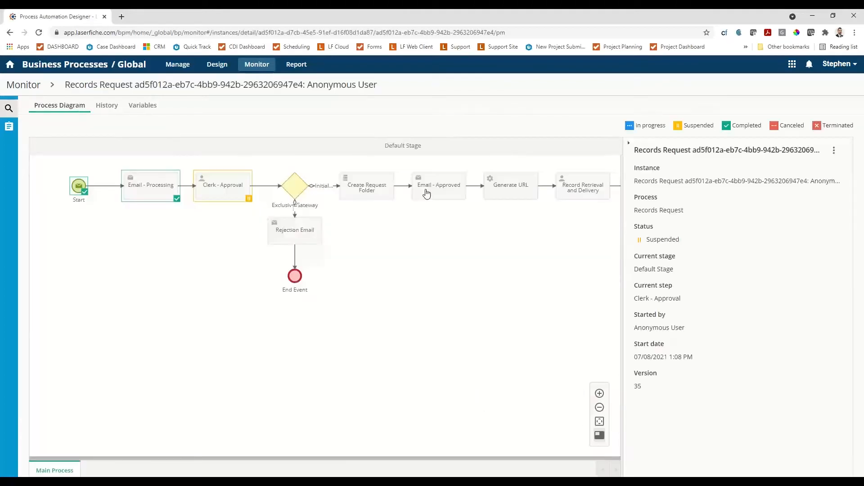
pyautogui.click(221, 193)
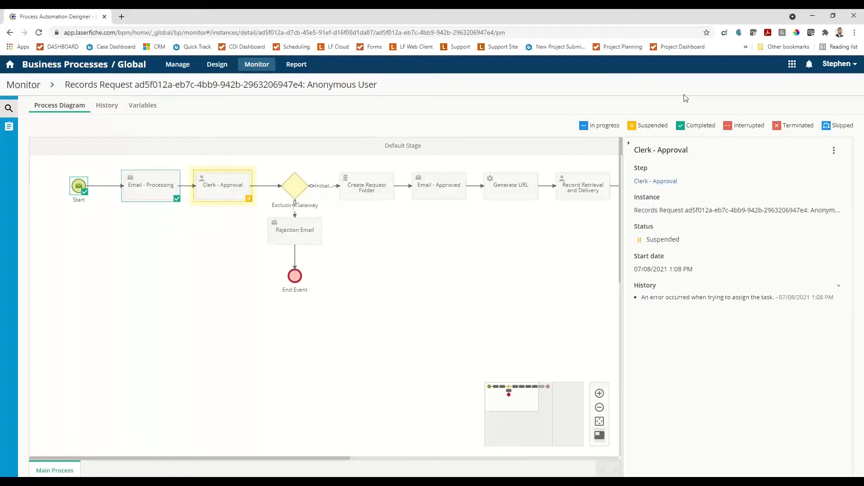
pyautogui.click(527, 33)
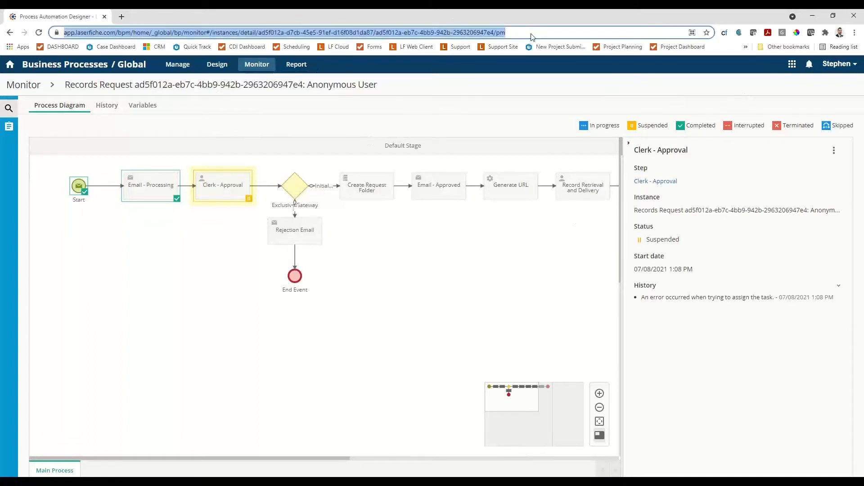
pyautogui.click(830, 68)
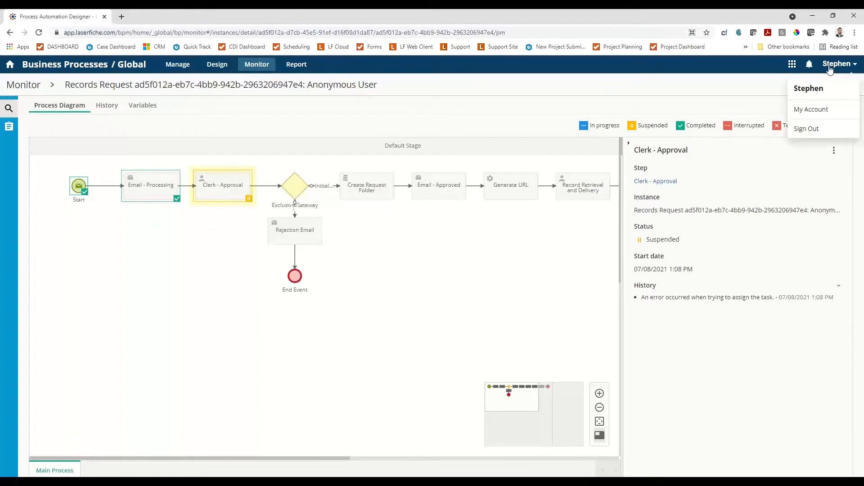
pyautogui.click(425, 158)
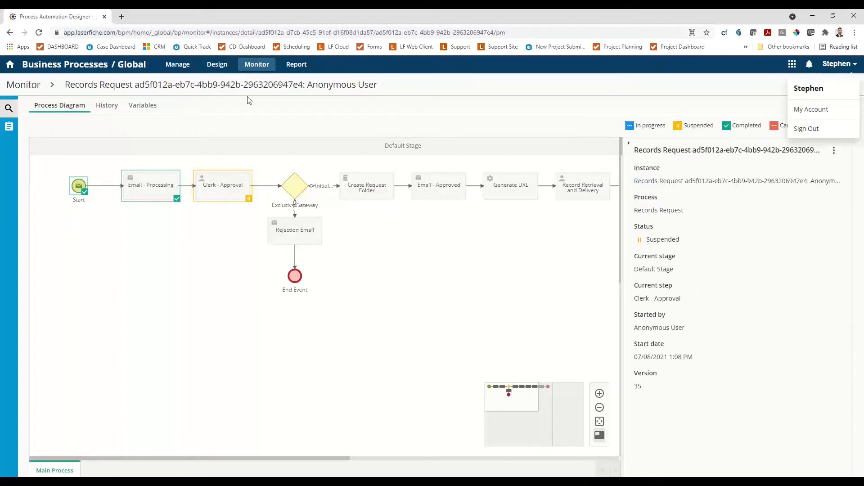
# Reopen the Records Request process for editing and add the signed-in user's own account to the Clerk - Approval assignees.
pyautogui.click(30, 67)
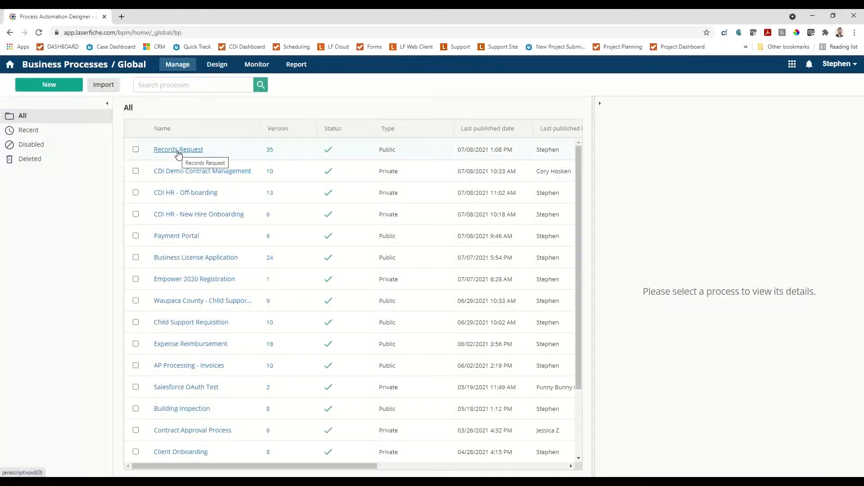
pyautogui.click(178, 150)
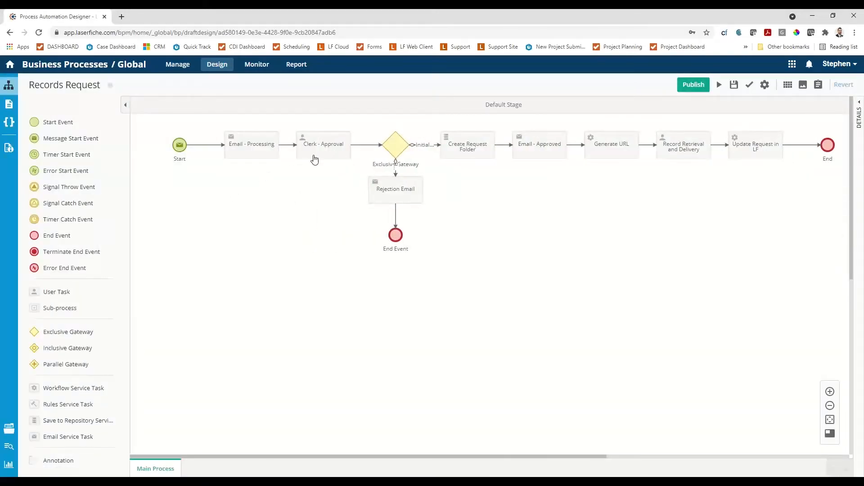
pyautogui.click(318, 153)
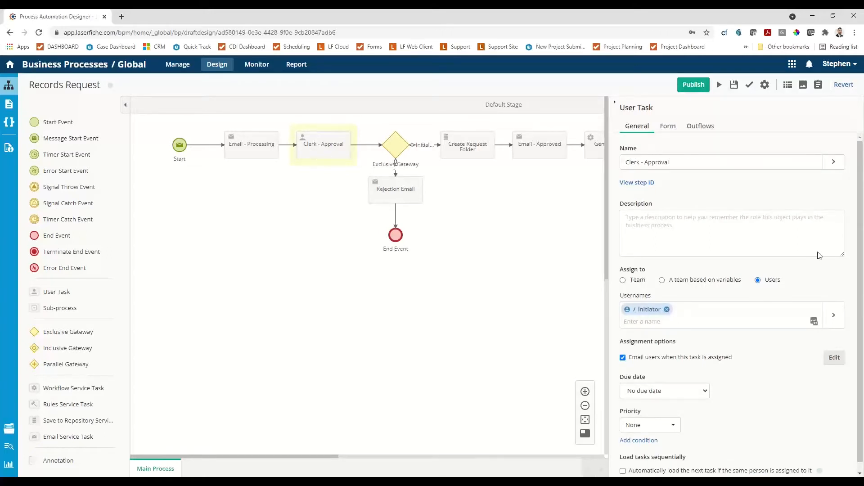
pyautogui.click(740, 321)
pyautogui.write('stpehen')
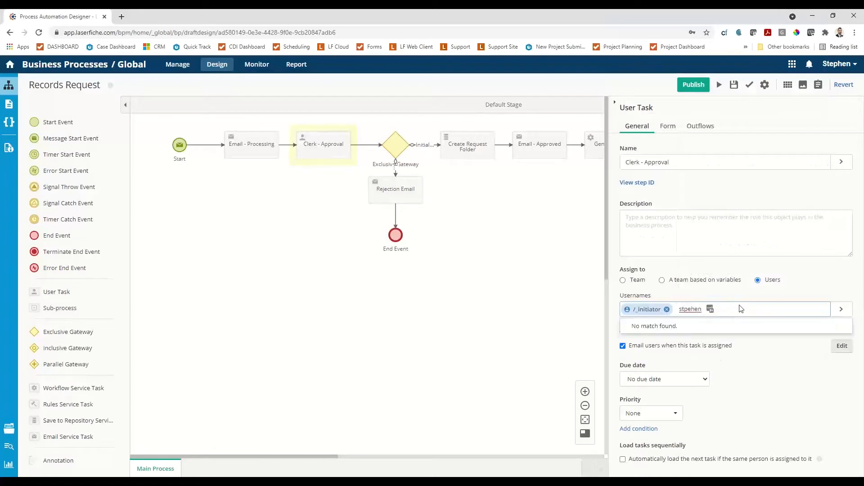
pyautogui.press('BackSpace')
pyautogui.press('BackSpace')
pyautogui.press('BackSpace')
pyautogui.press('BackSpace')
pyautogui.press('BackSpace')
pyautogui.write('ephen')
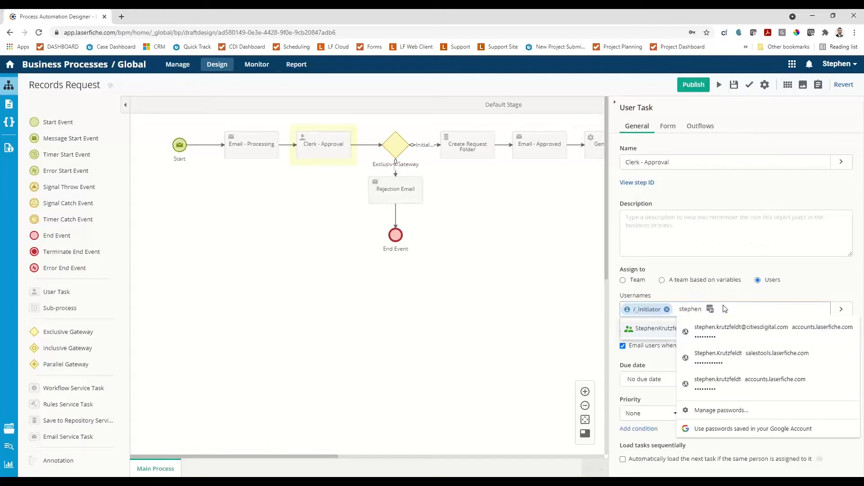
pyautogui.click(651, 331)
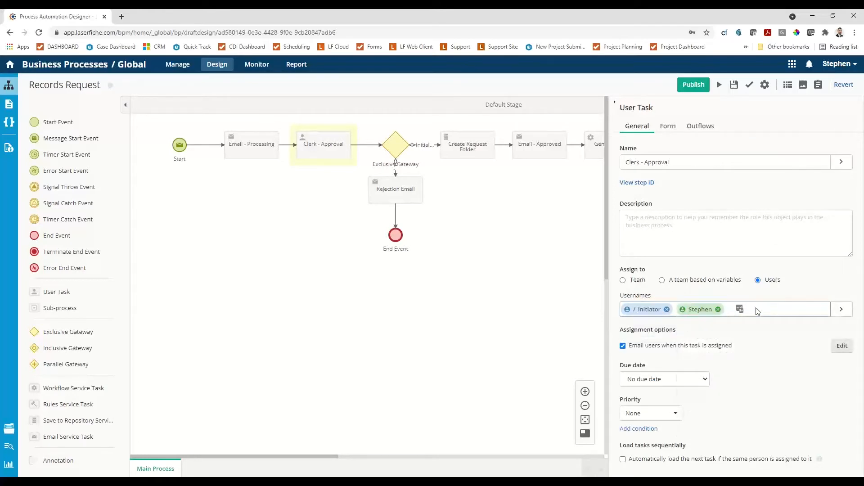
# Add the Previous submitter (/_submitter) variable to the users assigned to Clerk - Approval.
pyautogui.write('submitt')
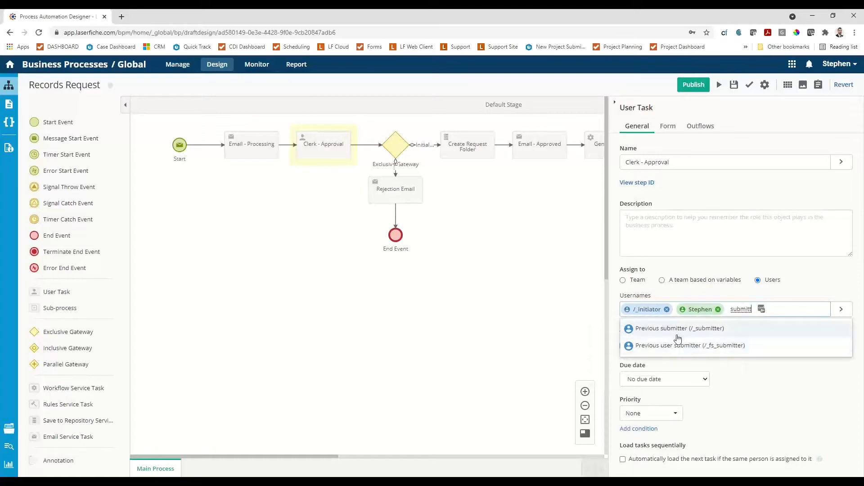
pyautogui.click(707, 329)
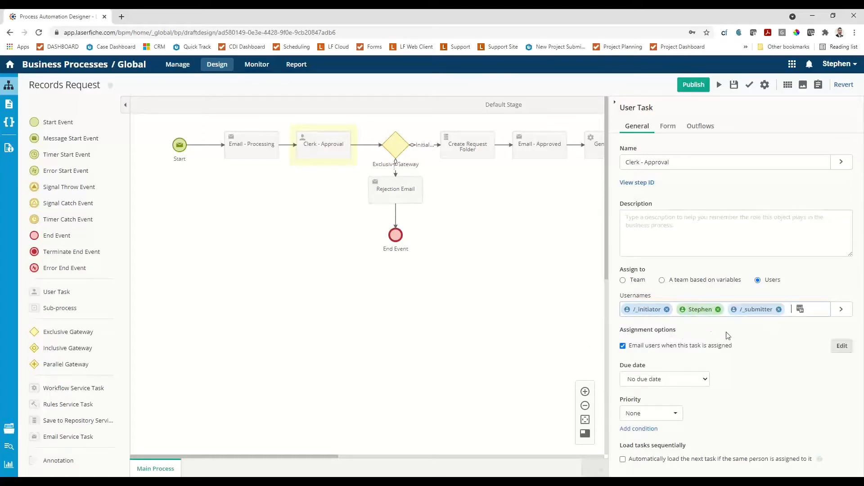
# Save and publish the process with None of the running instances updated, and start a new test instance.
pyautogui.click(687, 85)
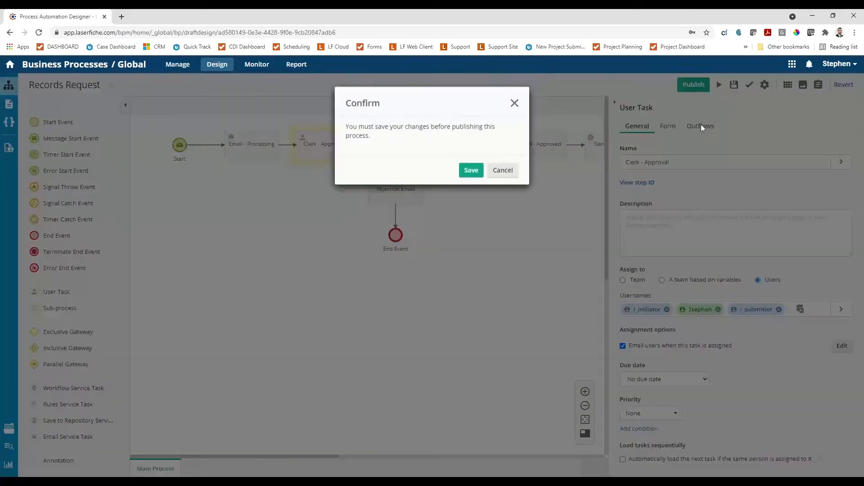
pyautogui.click(469, 170)
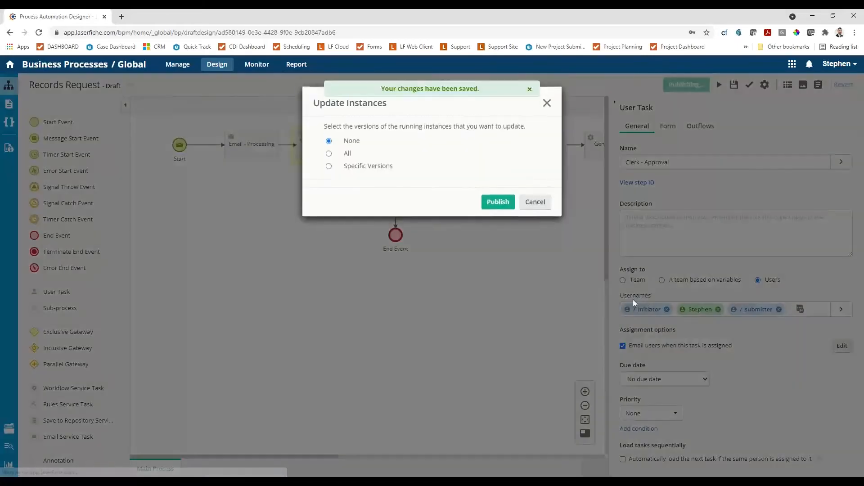
pyautogui.click(502, 201)
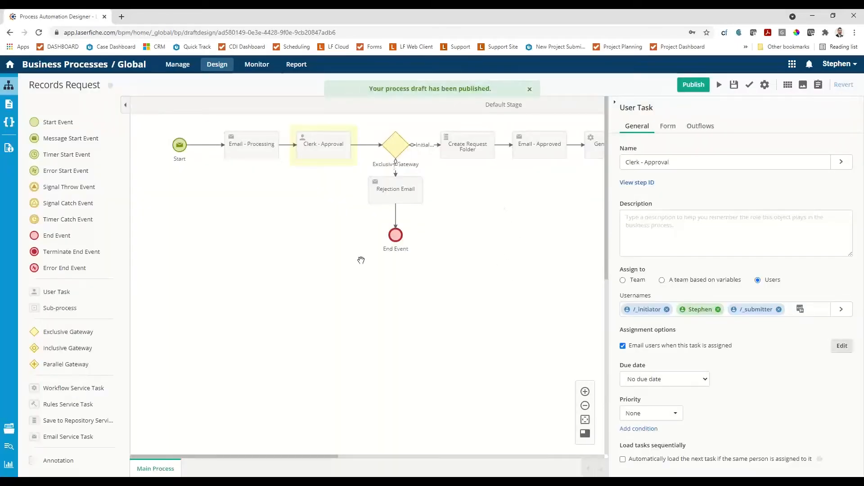
pyautogui.click(719, 85)
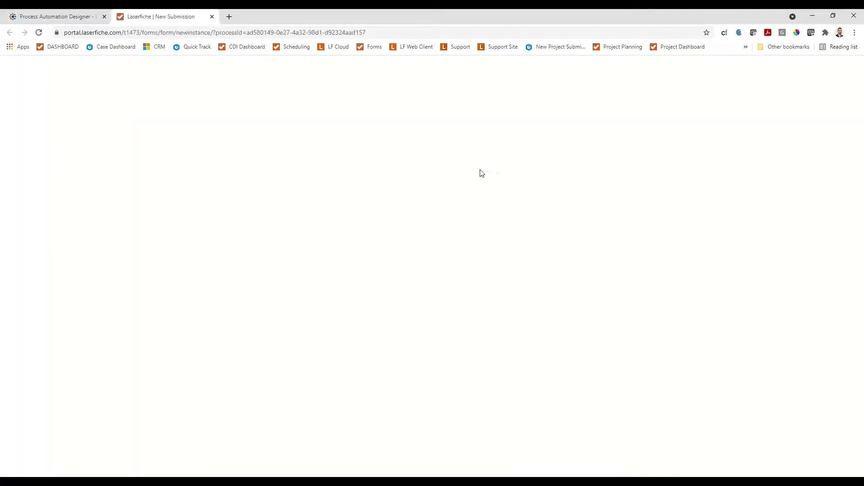
# Fill in the requester's contact and mailing details on the new form, and choose Secure Email for receiving the records.
pyautogui.click(365, 153)
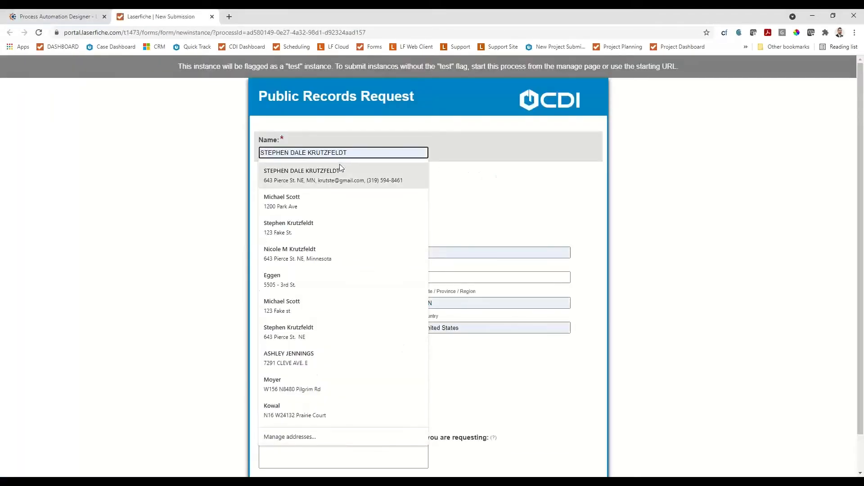
pyautogui.click(333, 174)
pyautogui.scroll(-1, 461, 288)
pyautogui.click(355, 321)
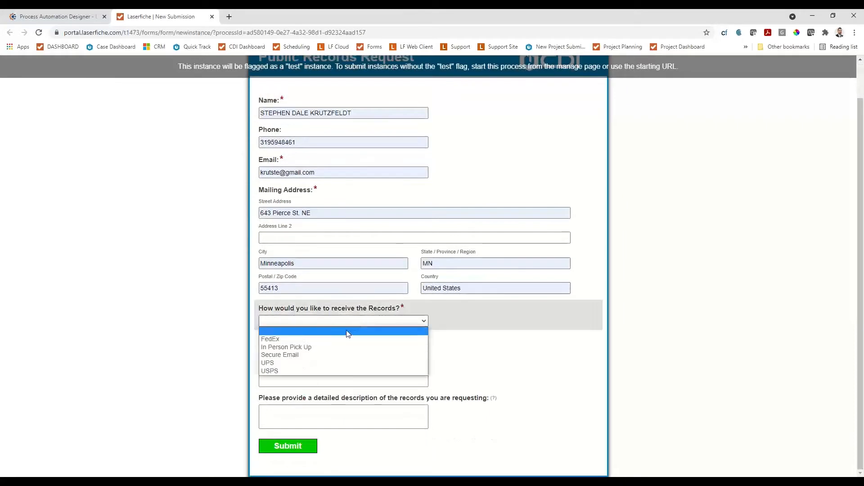
pyautogui.click(325, 353)
# Choose Secure Email for delivery, Animals as the record category, and Animal Care and Control Data as the record type.
pyautogui.click(324, 353)
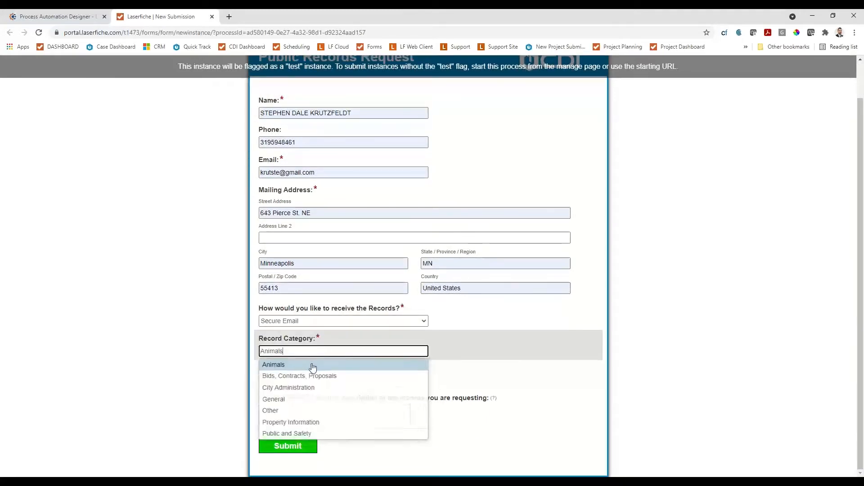
pyautogui.click(311, 365)
pyautogui.click(307, 380)
pyautogui.click(303, 362)
pyautogui.moveTo(367, 382); pyautogui.dragTo(74, 361)
pyautogui.press('BackSpace')
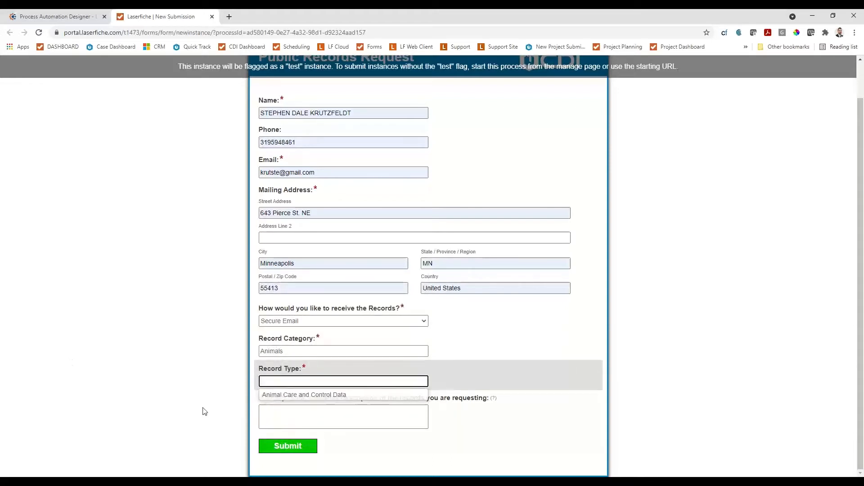
pyautogui.click(291, 398)
# Enter Test as the description of the requested records, submit the request, and close the confirmation page.
pyautogui.click(292, 411)
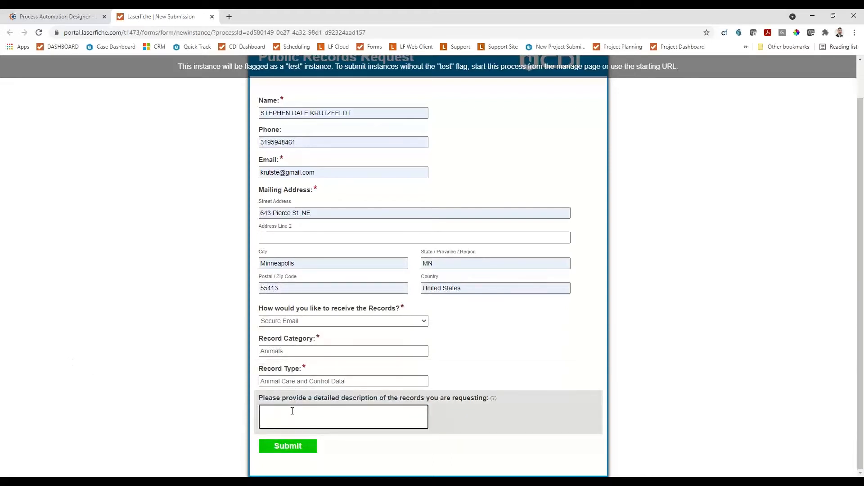
pyautogui.click(291, 448)
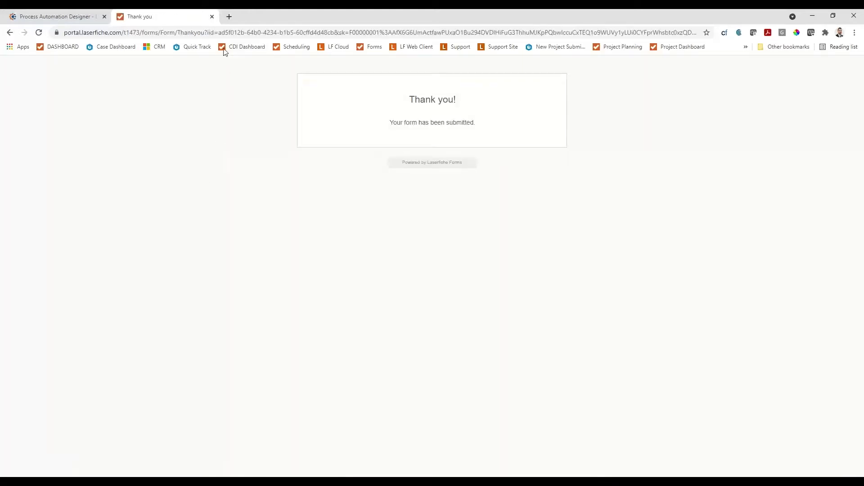
pyautogui.click(211, 17)
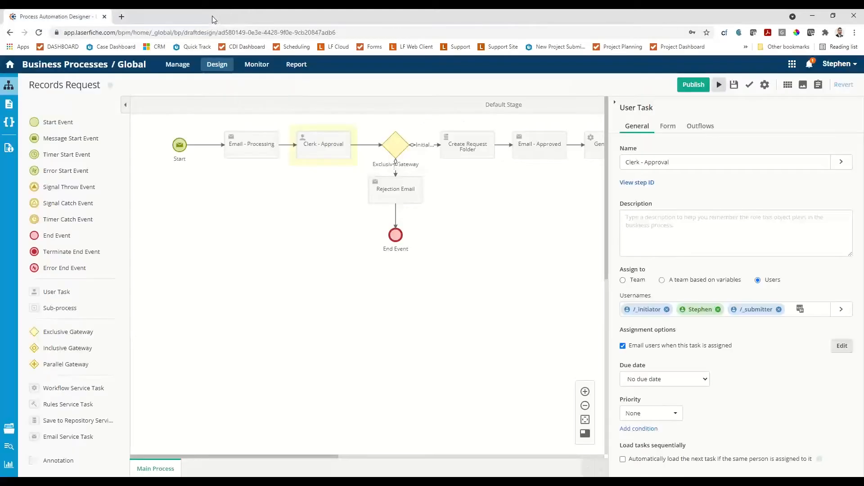
# Open the newly assigned Clerk - Approval task, look over its form, and start the Request Number with RR-.
pyautogui.click(810, 64)
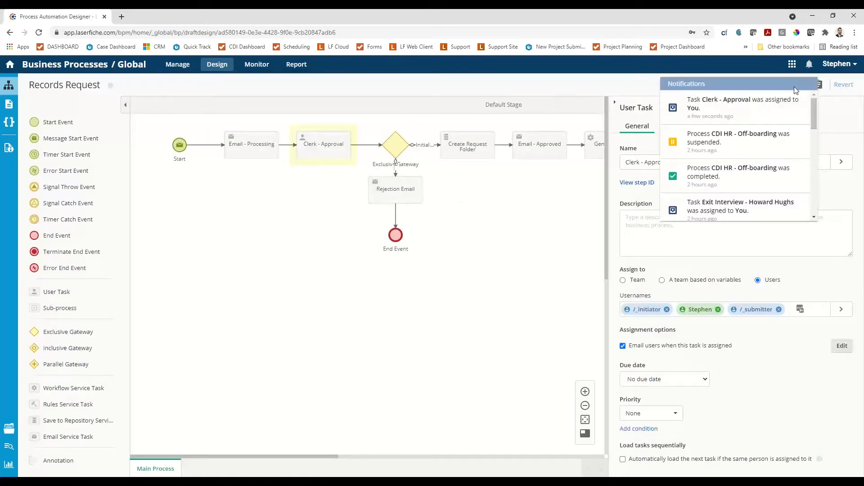
pyautogui.click(743, 109)
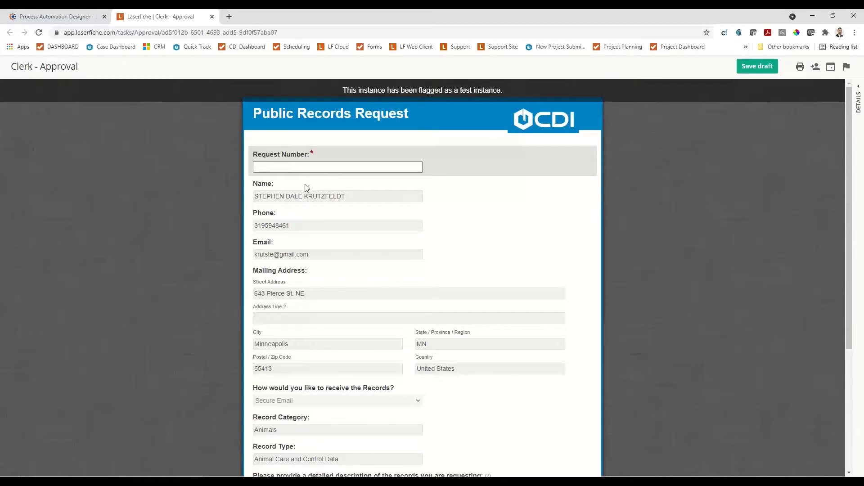
pyautogui.click(278, 168)
pyautogui.scroll(-5, 370, 280)
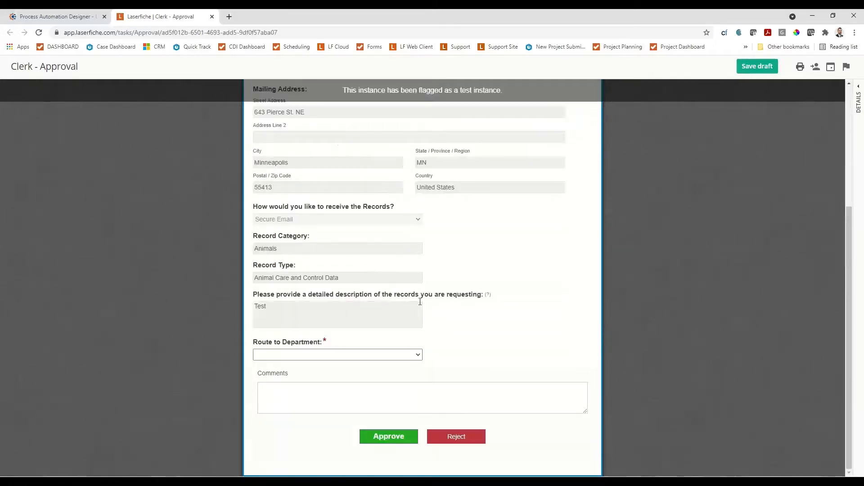
pyautogui.scroll(2, 419, 301)
pyautogui.scroll(-2, 419, 301)
pyautogui.scroll(5, 421, 304)
pyautogui.click(316, 167)
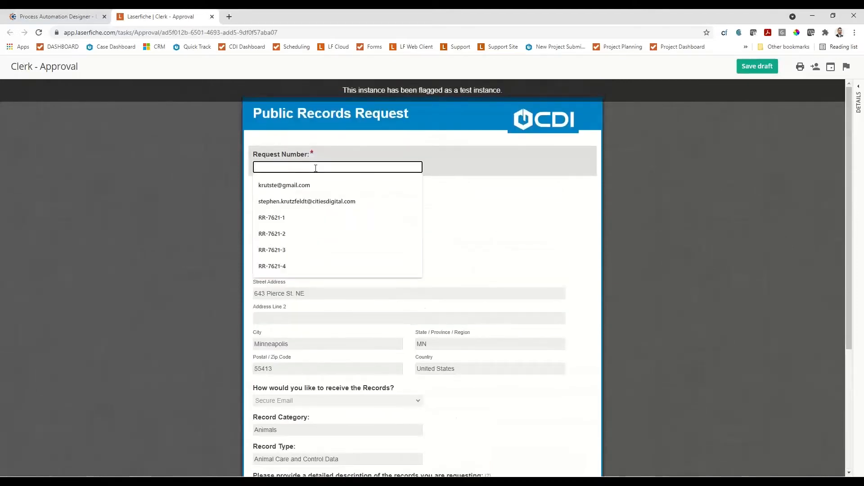
pyautogui.write('RR-')
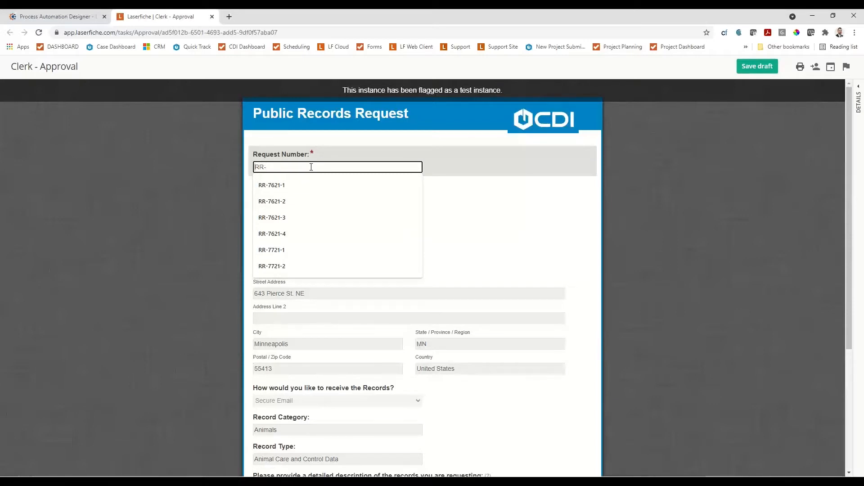
pyautogui.press('Up')
pyautogui.press('Down')
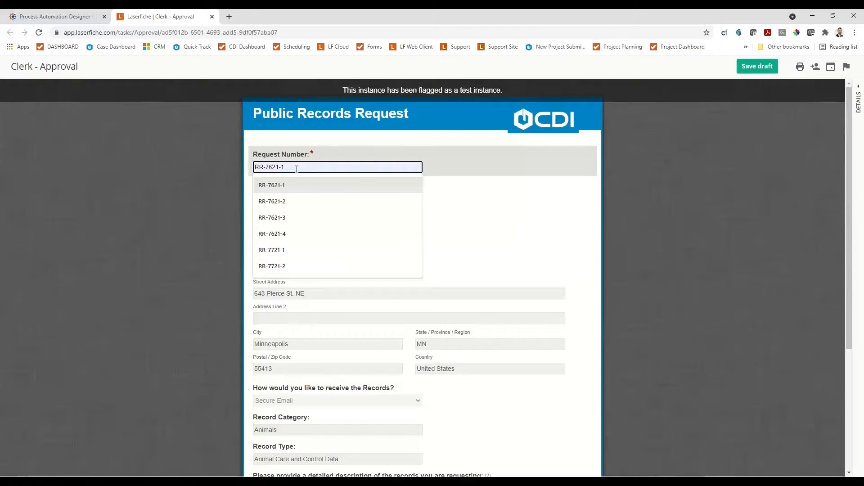
pyautogui.press('Down')
pyautogui.press('Down')
pyautogui.press('Return')
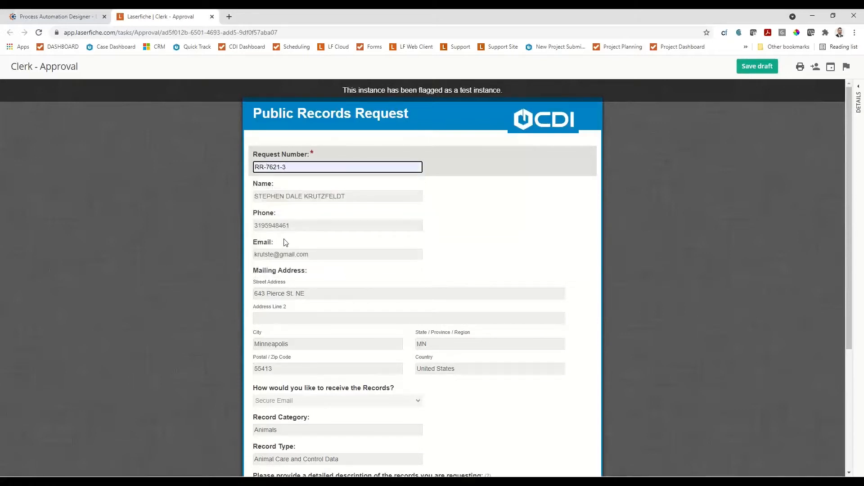
pyautogui.moveTo(288, 167)
pyautogui.mouseDown()
pyautogui.moveTo(260, 167)
pyautogui.moveTo(282, 167)
pyautogui.mouseUp()
pyautogui.press('BackSpace')
pyautogui.press('BackSpace')
pyautogui.press('BackSpace')
pyautogui.press('BackSpace')
pyautogui.press('BackSpace')
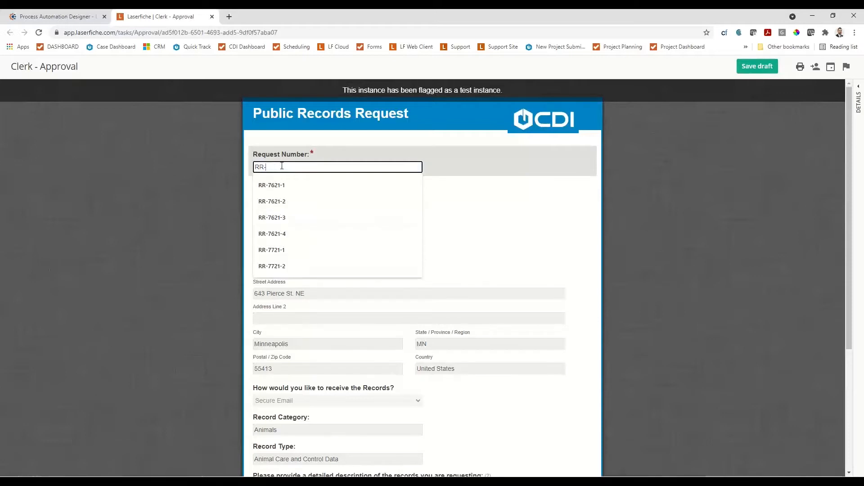
pyautogui.press('Up')
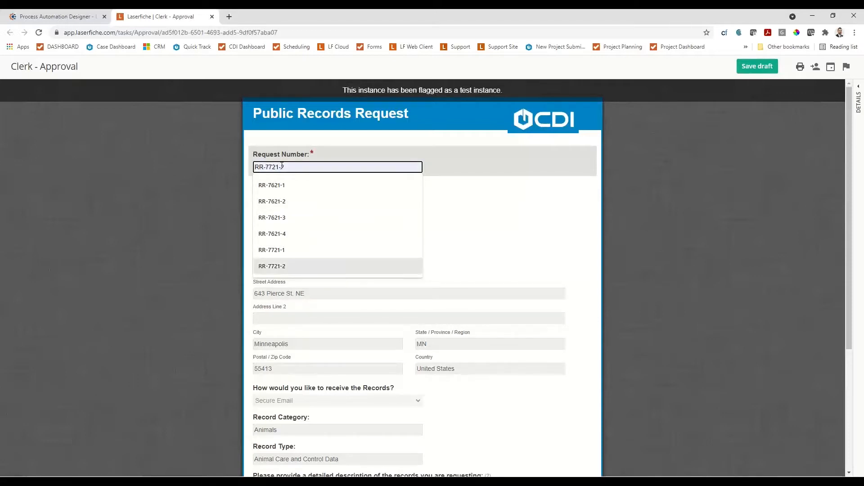
pyautogui.press('Down')
pyautogui.press('Return')
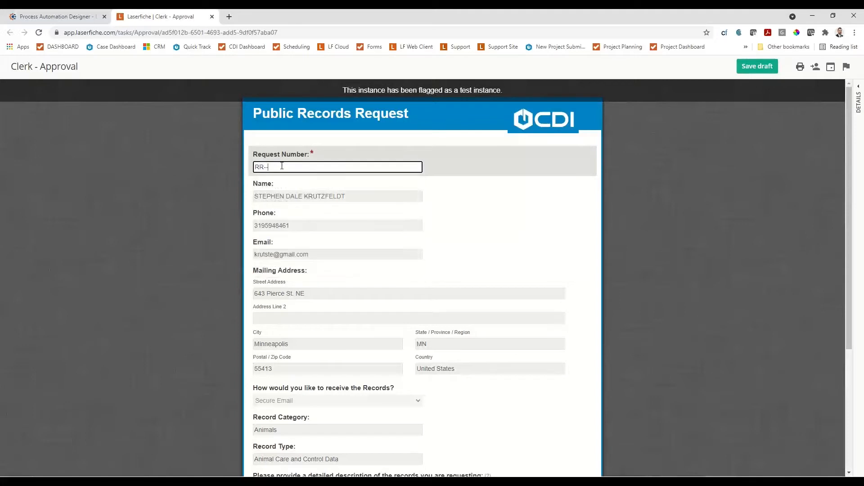
pyautogui.scroll(-3, 288, 166)
pyautogui.scroll(3, 291, 165)
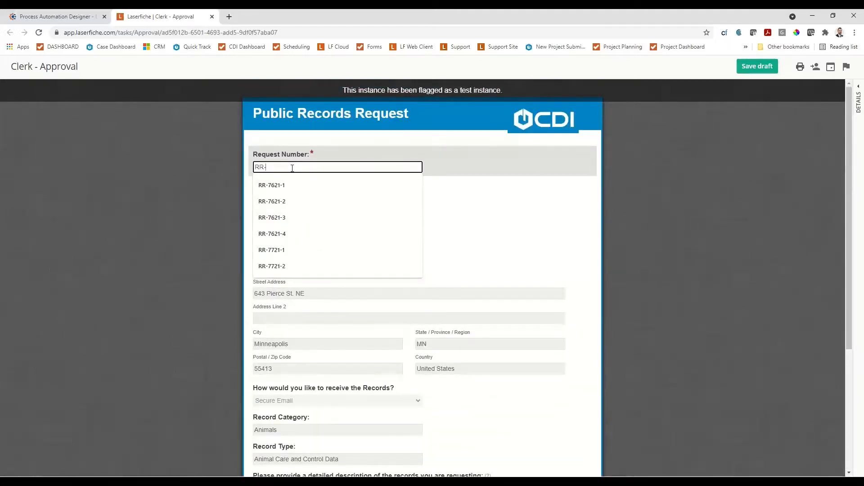
# Complete the Request Number as RR-7821-3 and review the submitted request details down to the routing section.
pyautogui.write('7821-3')
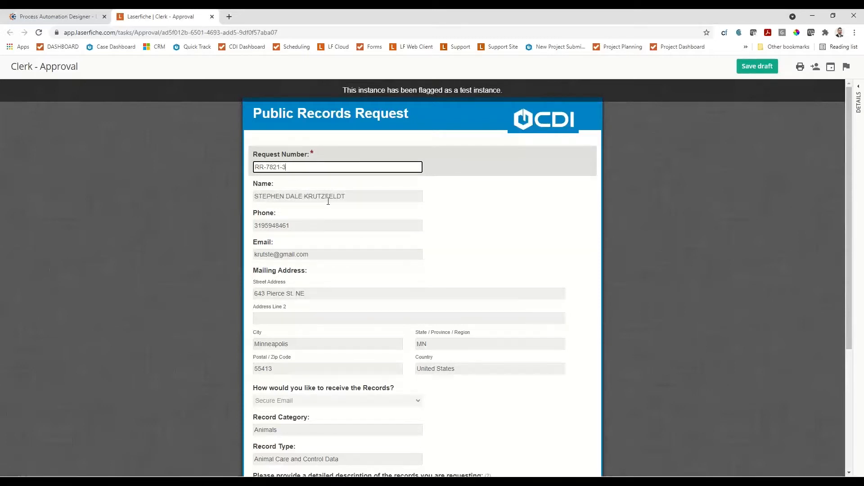
pyautogui.scroll(-2, 328, 201)
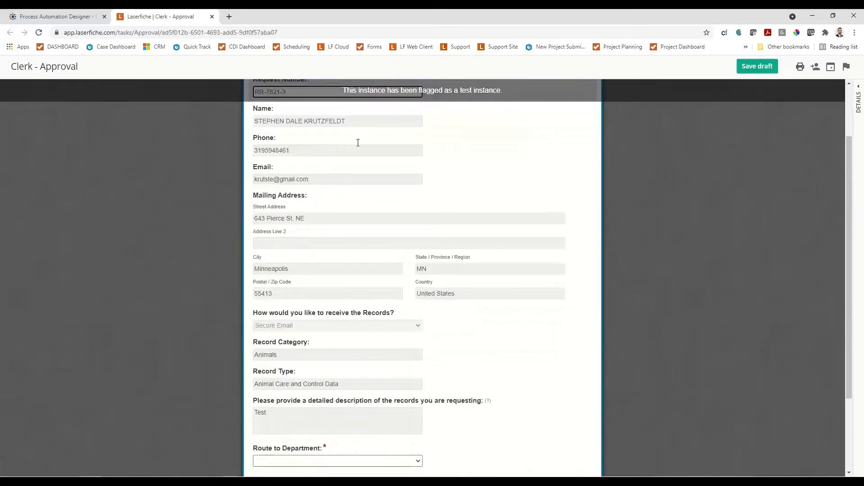
pyautogui.scroll(-2, 371, 195)
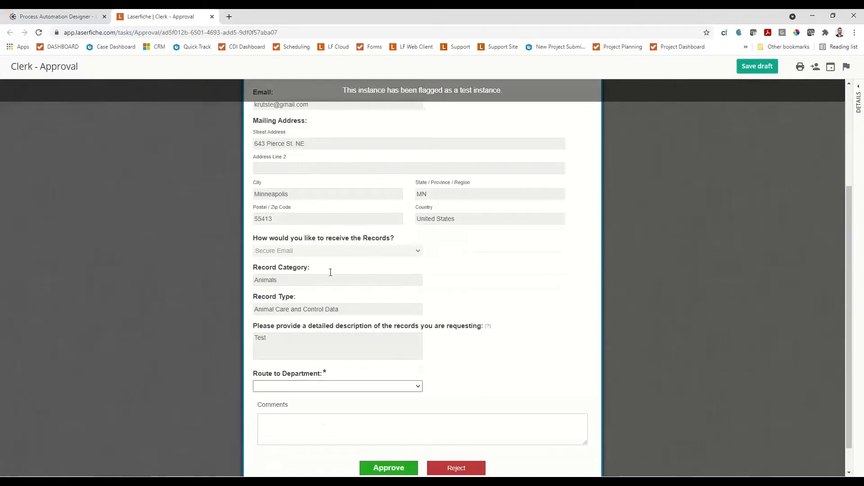
pyautogui.scroll(-1, 314, 302)
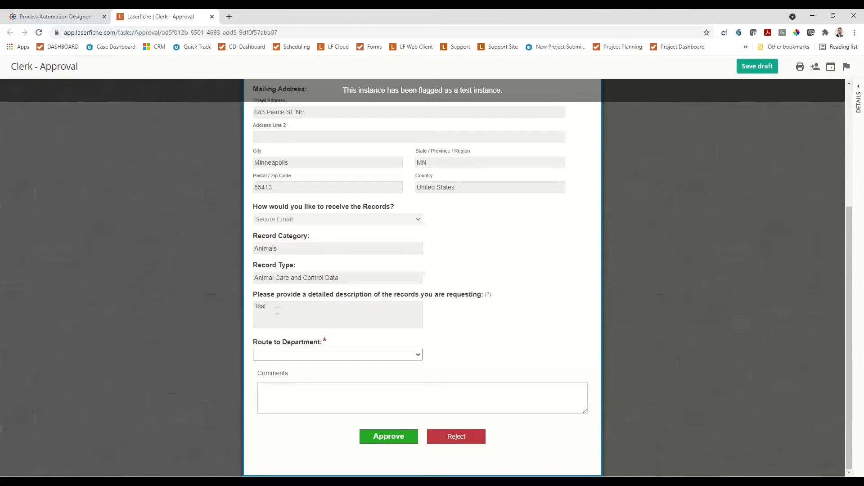
# Route the request to the Public Services department and approve it.
pyautogui.click(329, 355)
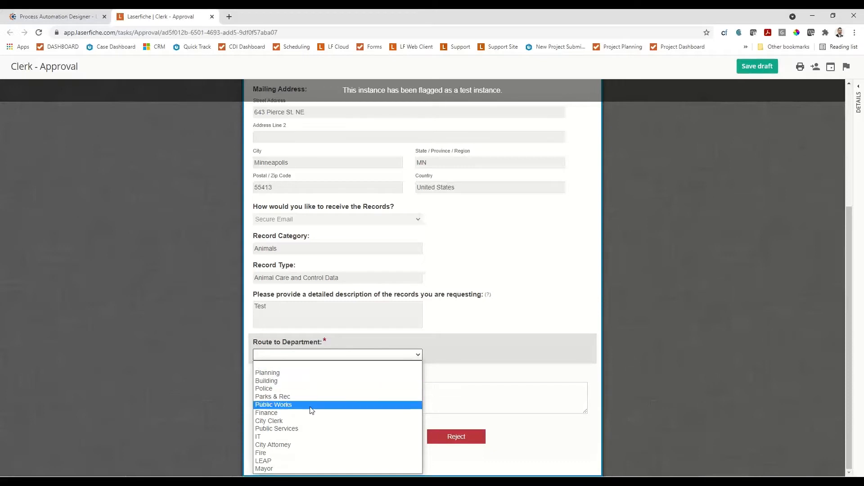
pyautogui.click(297, 428)
pyautogui.click(378, 438)
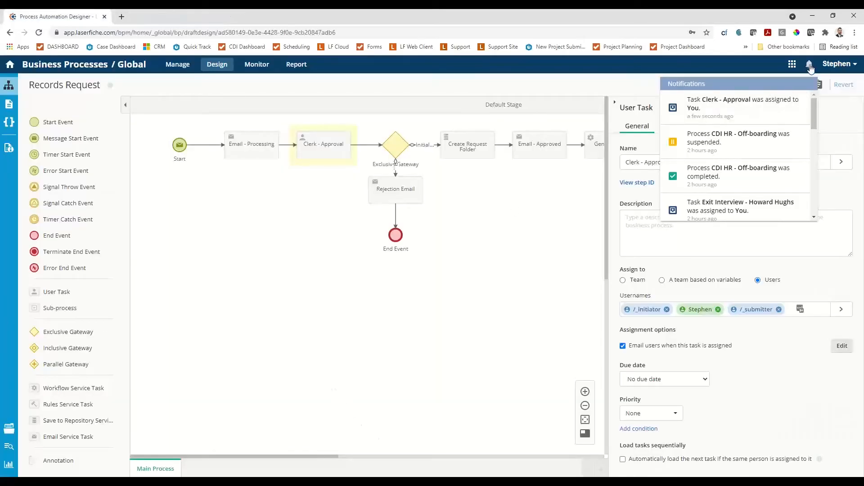
# Check the notifications, follow the process flow past the gateway, and view the Create Request Folder task's properties.
pyautogui.click(808, 64)
pyautogui.moveTo(297, 317); pyautogui.dragTo(296, 317)
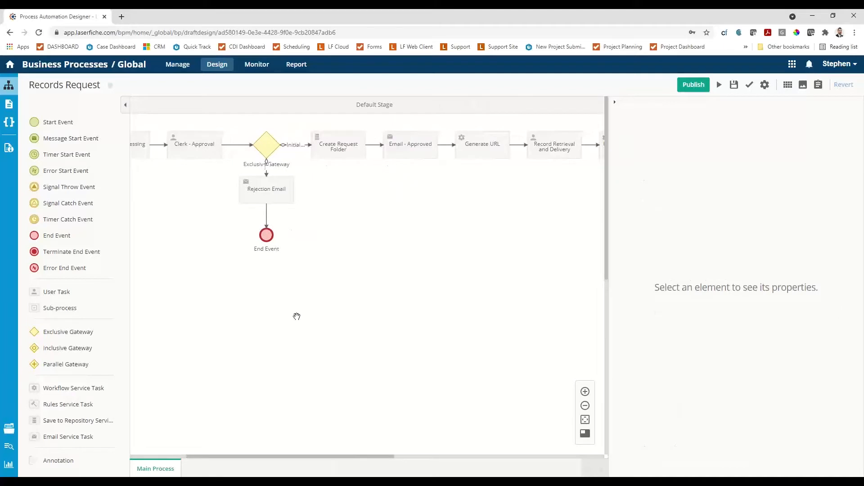
pyautogui.moveTo(269, 174); pyautogui.dragTo(266, 190)
pyautogui.click(342, 146)
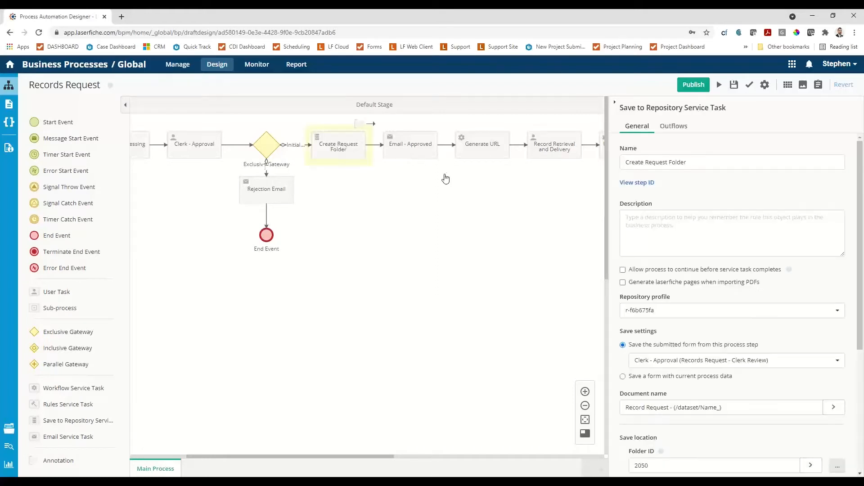
# Switch to Repository 1 and open folder RR-7821-3 under Business Process Library, Public Record Requests, Pending.
pyautogui.click(792, 64)
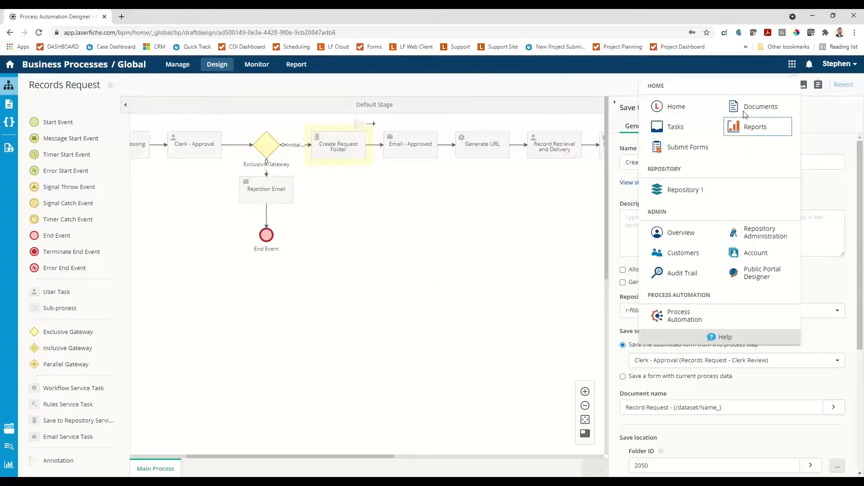
pyautogui.click(676, 191)
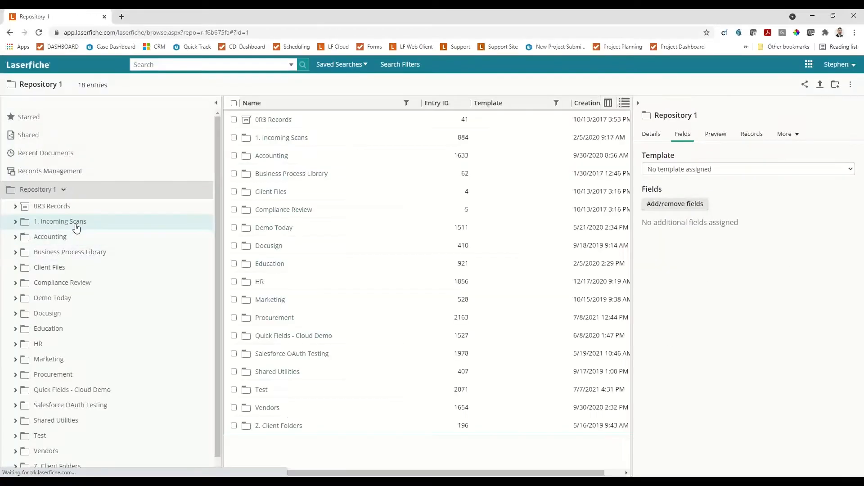
pyautogui.click(50, 252)
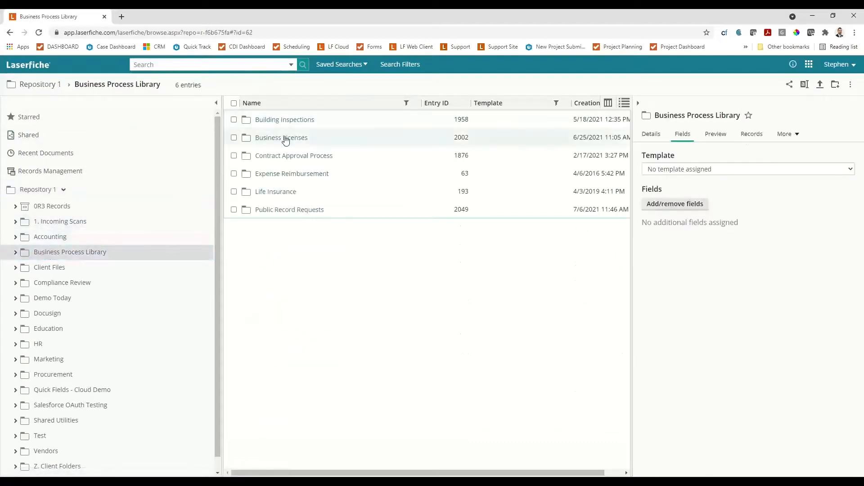
pyautogui.click(282, 210)
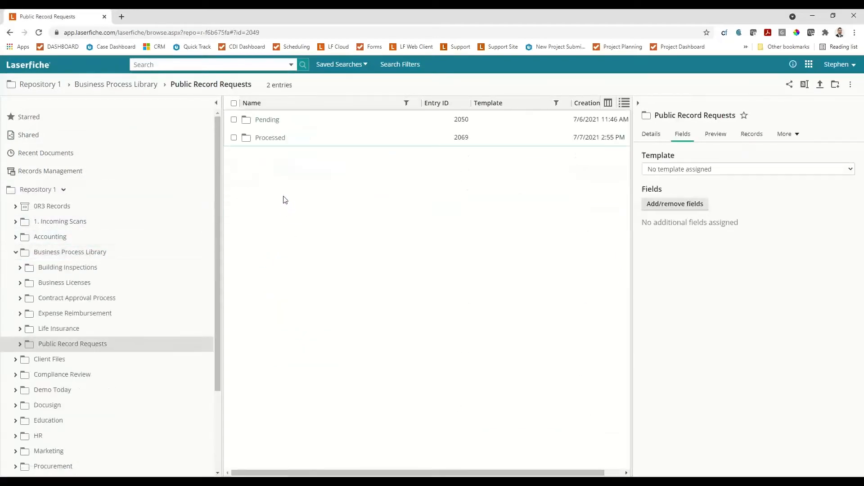
pyautogui.click(273, 120)
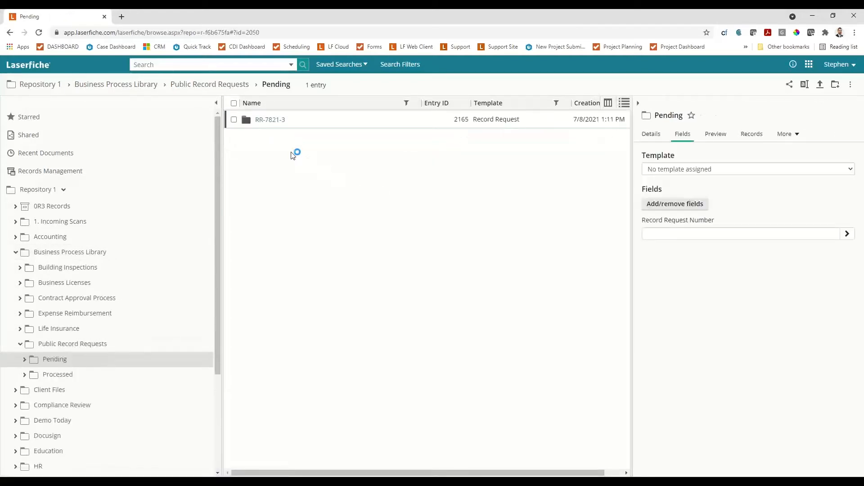
pyautogui.click(270, 121)
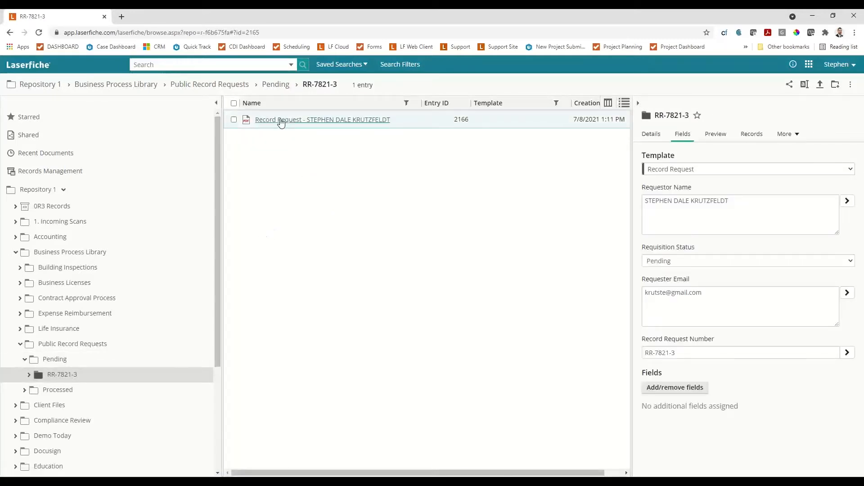
# Examine the saved Record Request PDF's contents and fields, close it, and return to the RR-7821-3 folder's metadata.
pyautogui.click(281, 120)
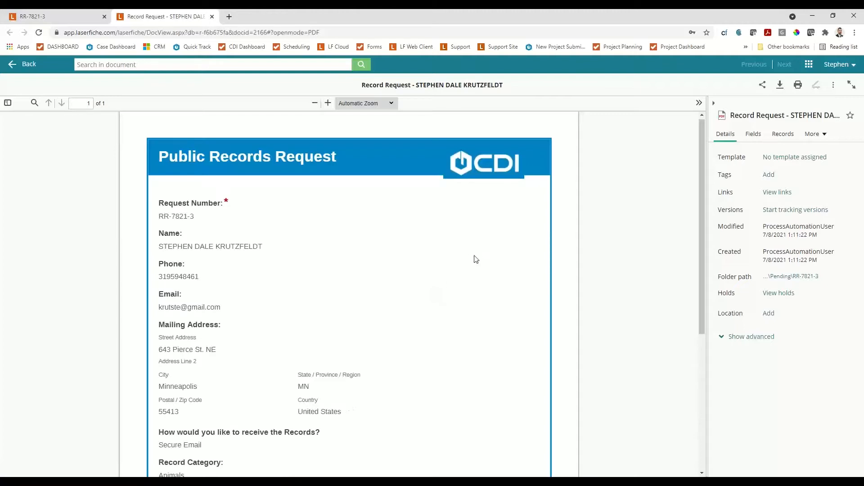
pyautogui.scroll(-5, 450, 270)
pyautogui.scroll(3, 426, 277)
pyautogui.click(754, 134)
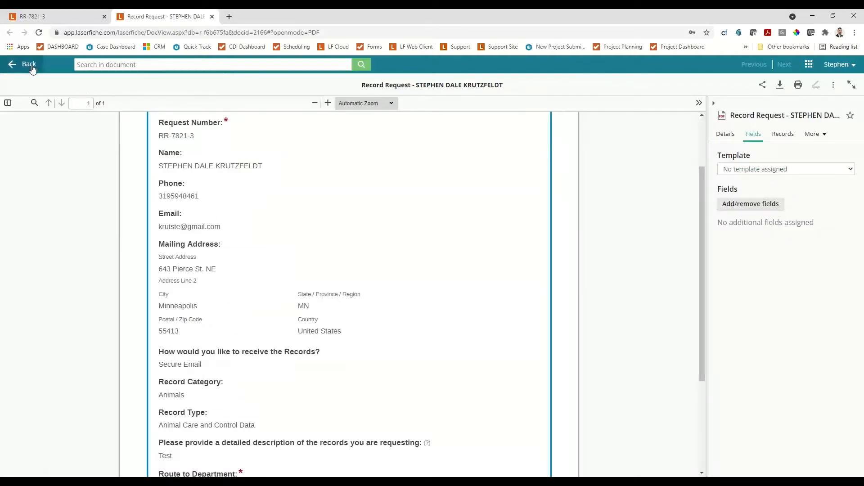
pyautogui.click(212, 17)
pyautogui.click(52, 377)
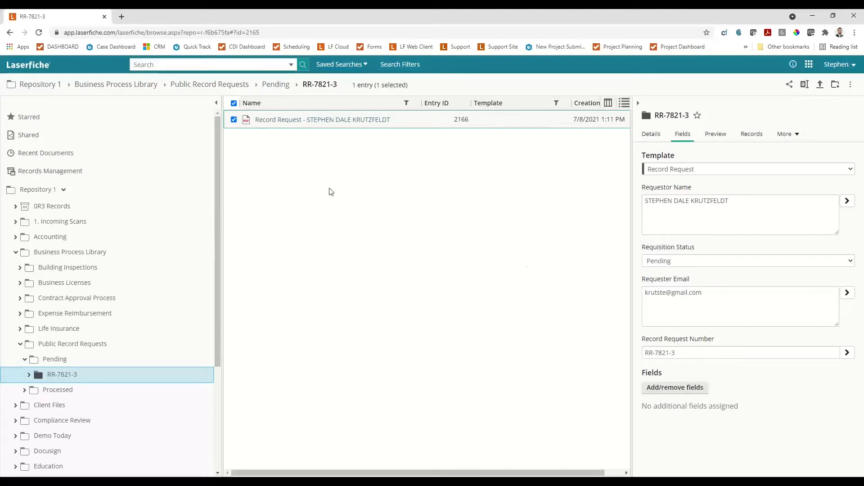
pyautogui.click(351, 188)
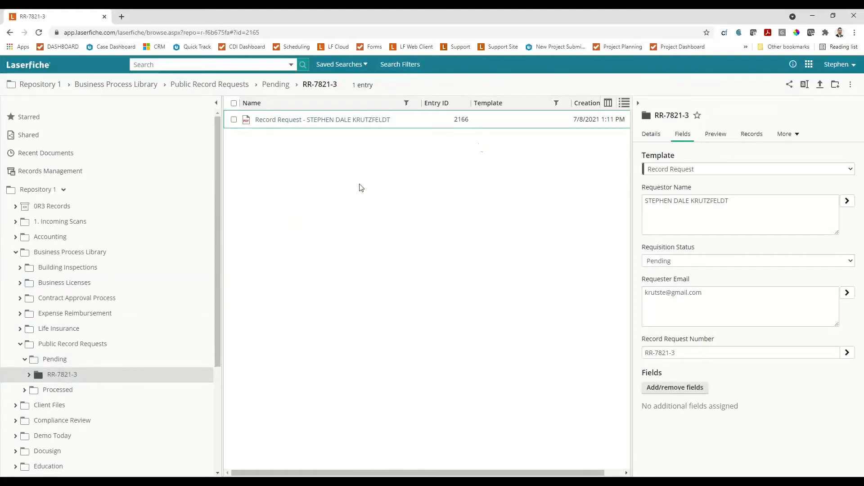
# Go by way of the home dashboard to Process Automation's Business Processes and open the Records Request process.
pyautogui.click(809, 64)
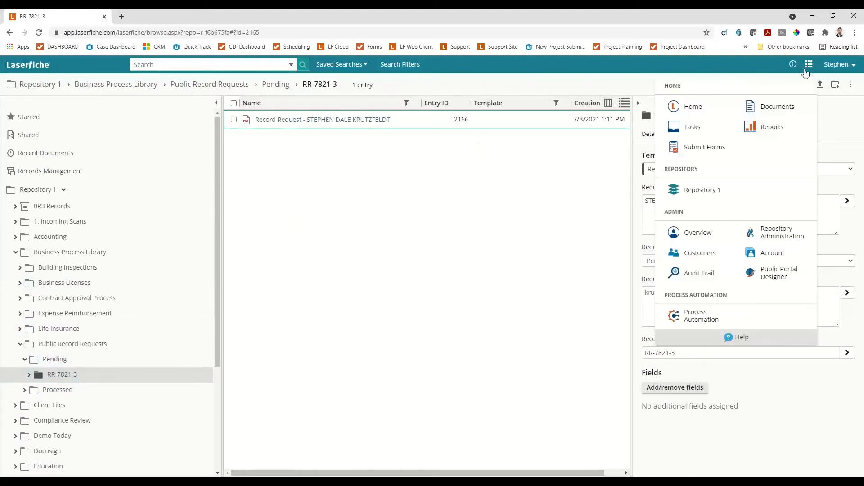
pyautogui.click(689, 111)
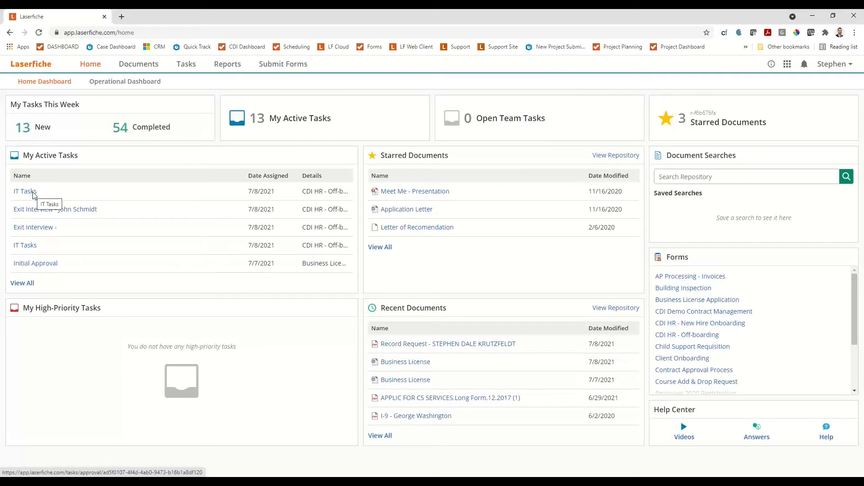
pyautogui.click(787, 64)
pyautogui.rightClick(761, 76)
pyautogui.press('Escape')
pyautogui.click(787, 64)
pyautogui.click(787, 64)
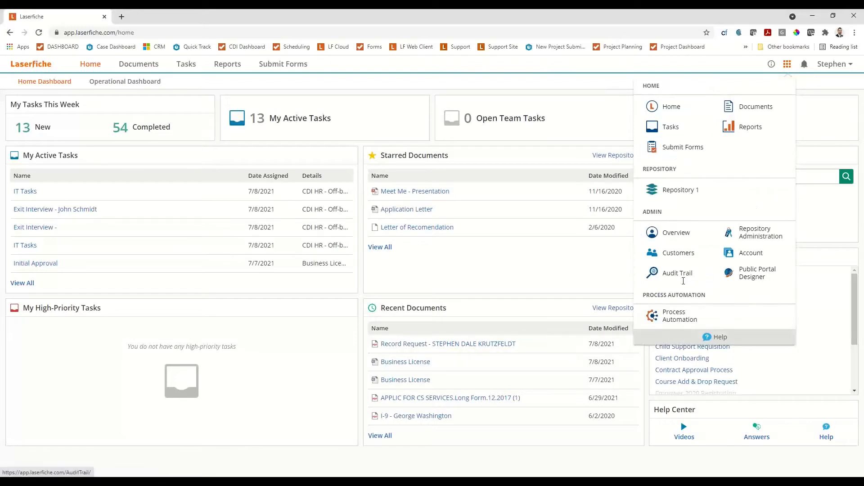
pyautogui.click(675, 315)
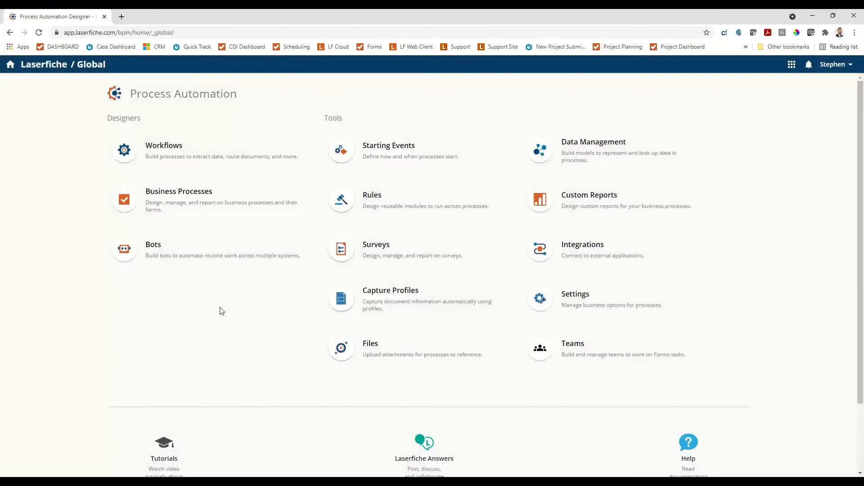
pyautogui.click(179, 206)
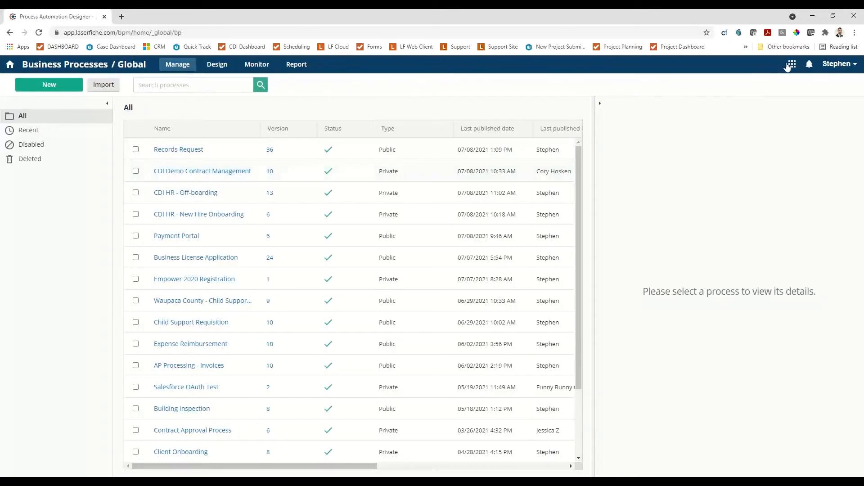
pyautogui.click(189, 153)
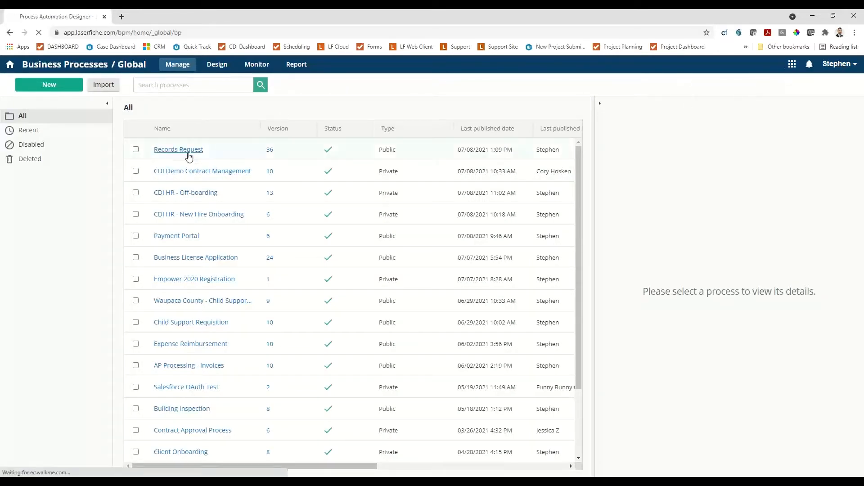
# Monitor the business processes and search for all instances of the Records Request process.
pyautogui.click(265, 65)
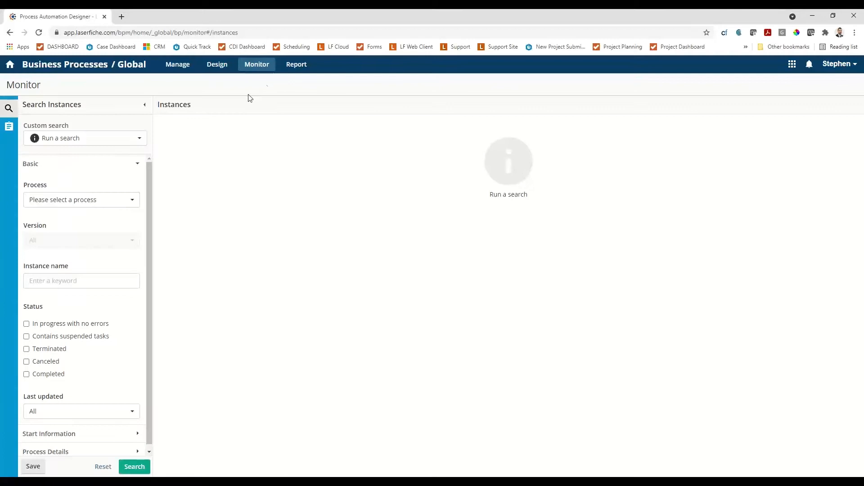
pyautogui.click(105, 199)
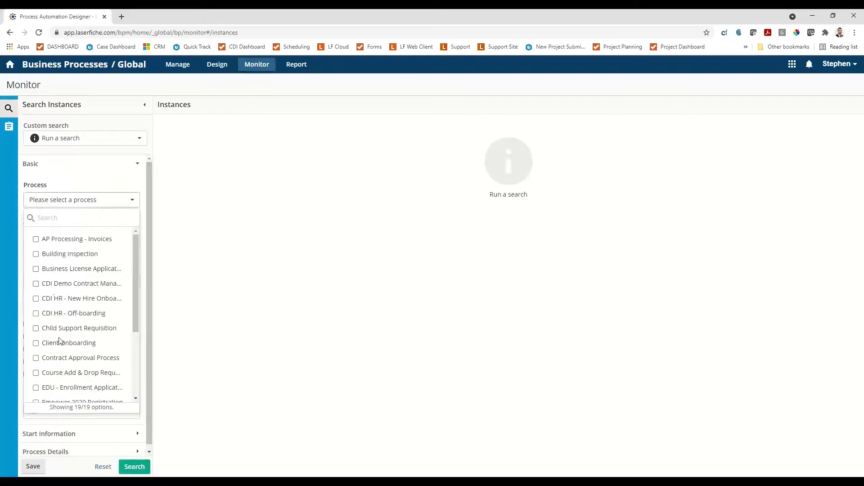
pyautogui.scroll(-3, 60, 345)
pyautogui.click(51, 352)
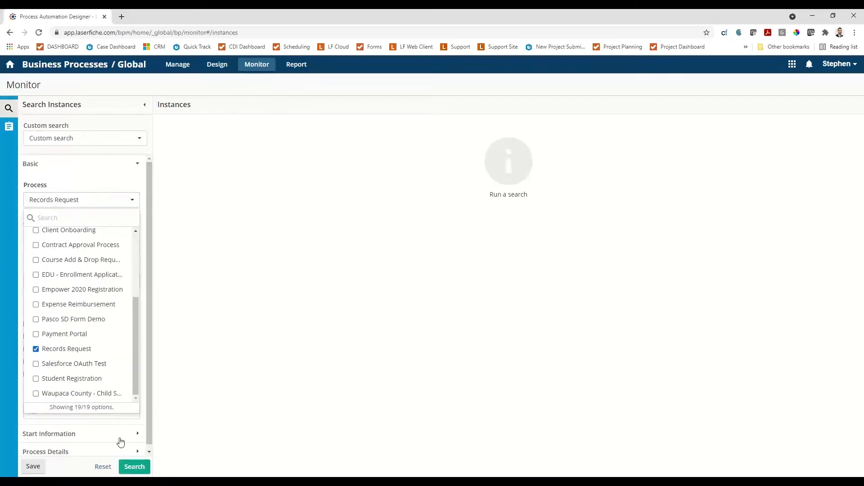
pyautogui.click(130, 466)
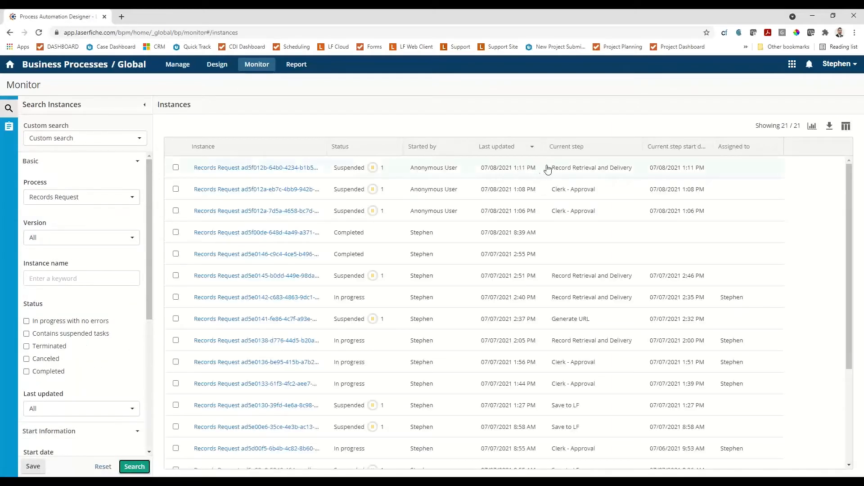
# Open the most recently updated Records Request instance and examine its process diagram through to the end event.
pyautogui.click(283, 172)
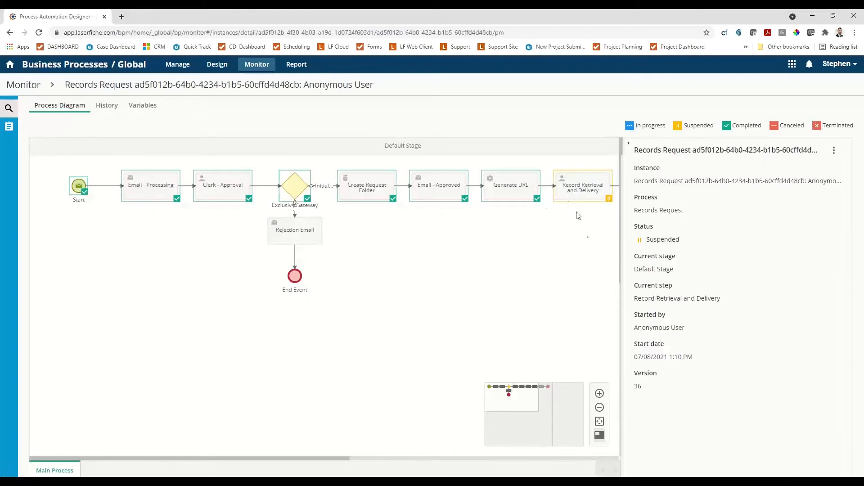
pyautogui.moveTo(503, 309); pyautogui.dragTo(325, 313)
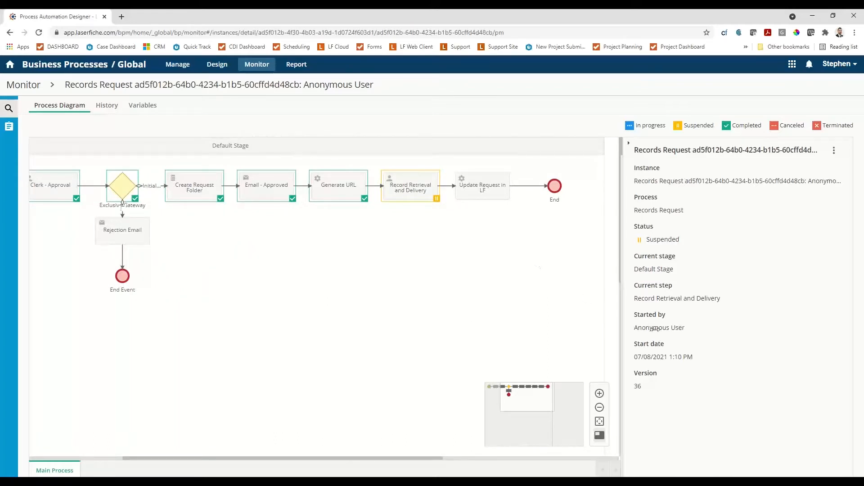
pyautogui.moveTo(339, 280); pyautogui.dragTo(376, 295)
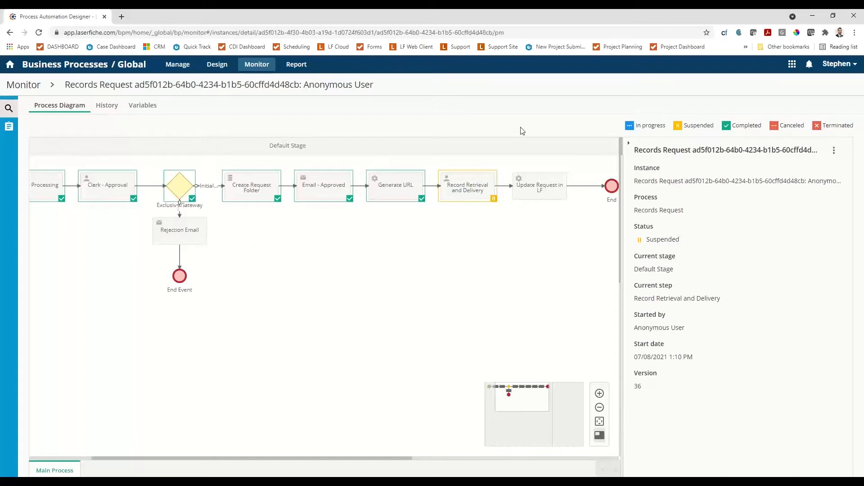
# Switch to Repository 1 and select Invoice Sample3 in the New-Hire Files folder of the second-to-last employee under HR, Active Employees.
pyautogui.click(792, 64)
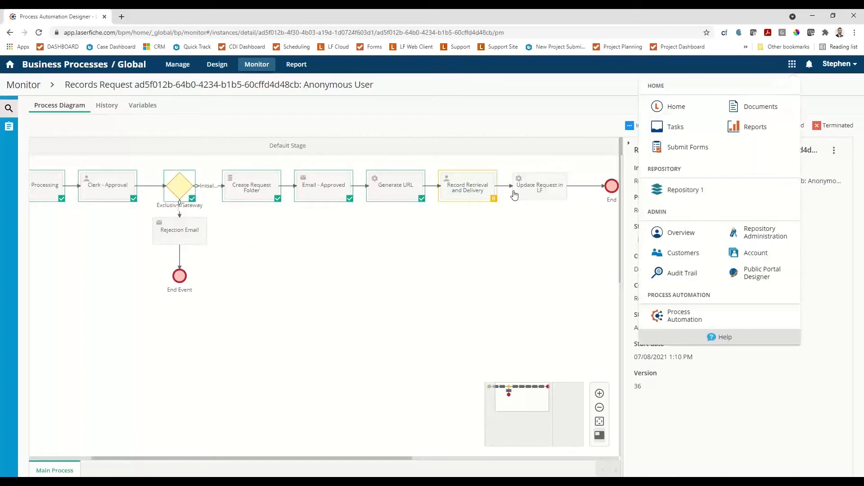
pyautogui.click(684, 190)
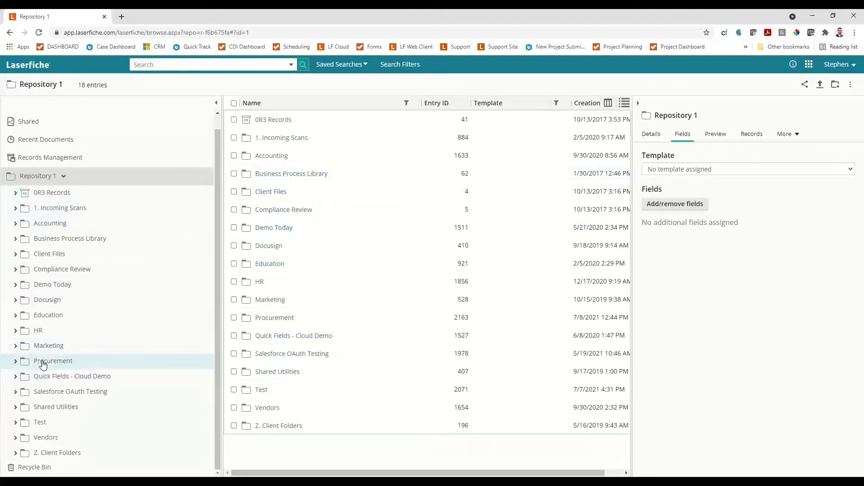
pyautogui.click(39, 331)
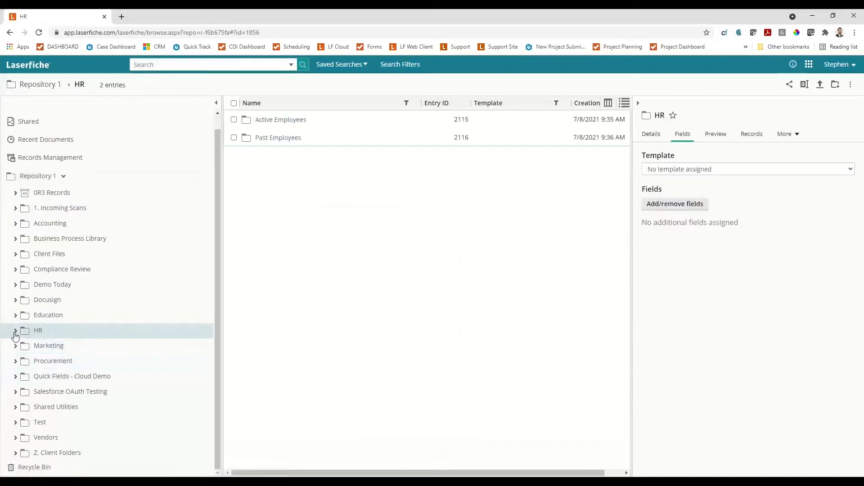
pyautogui.click(14, 332)
pyautogui.click(49, 345)
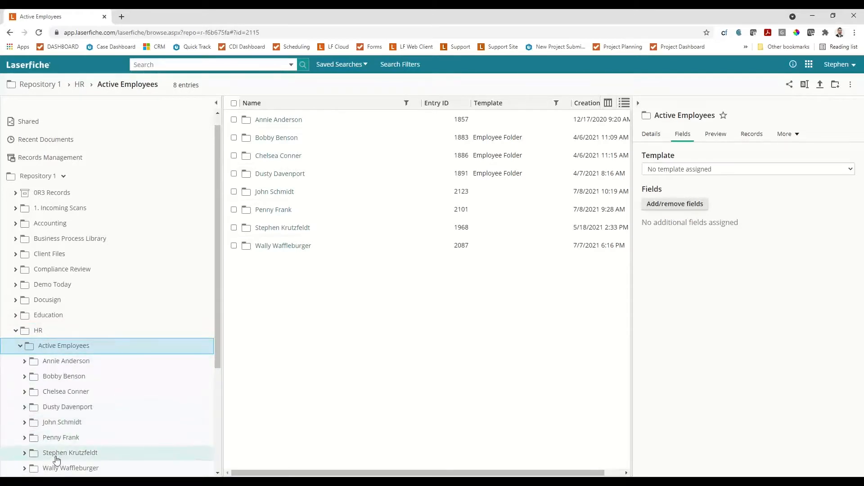
pyautogui.click(56, 455)
pyautogui.click(267, 140)
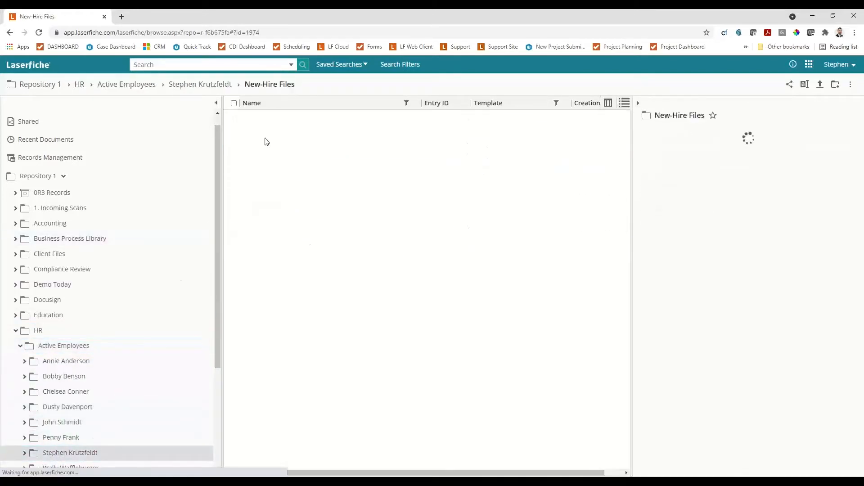
pyautogui.click(234, 120)
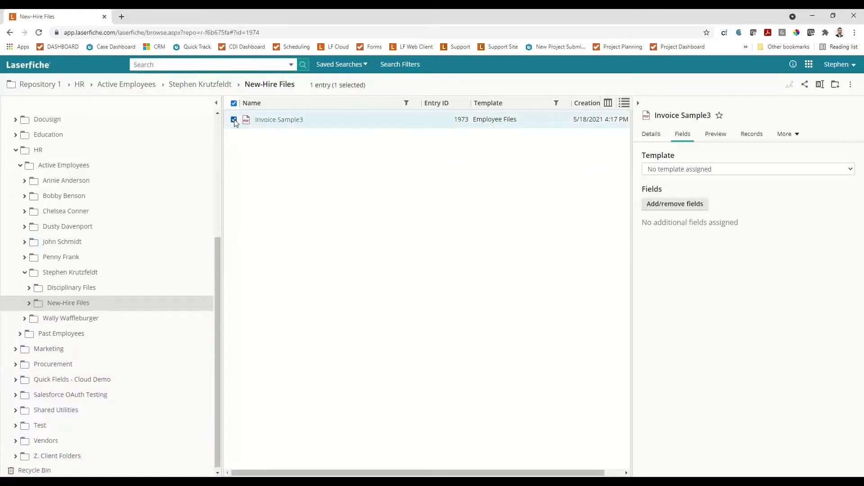
# Copy Invoice Sample3 into folder RR-7821-3 under Business Process Library, Public Record Requests, Pending.
pyautogui.rightClick(279, 122)
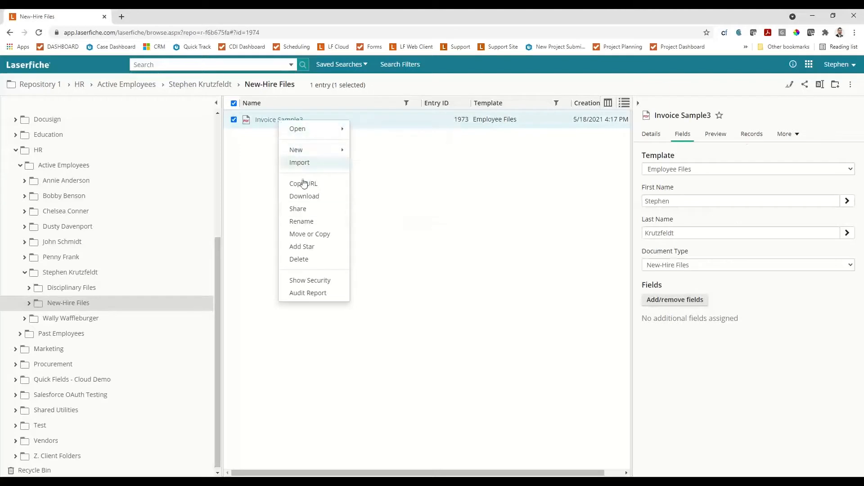
pyautogui.click(303, 234)
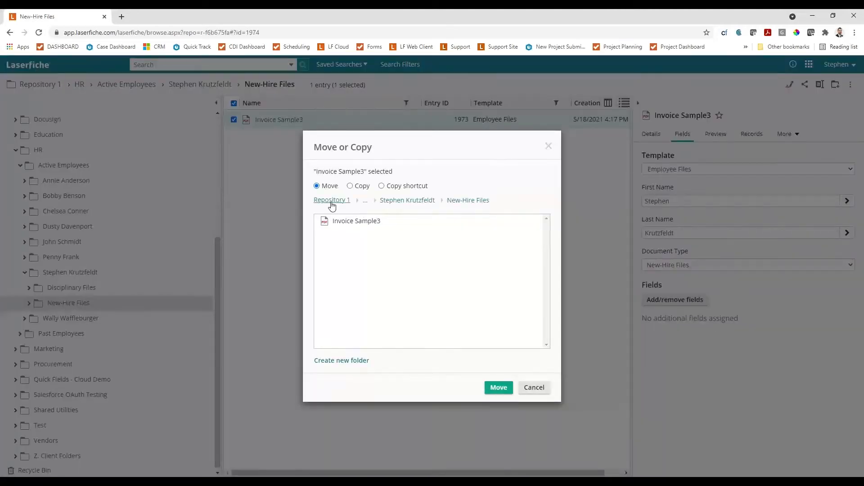
pyautogui.click(332, 200)
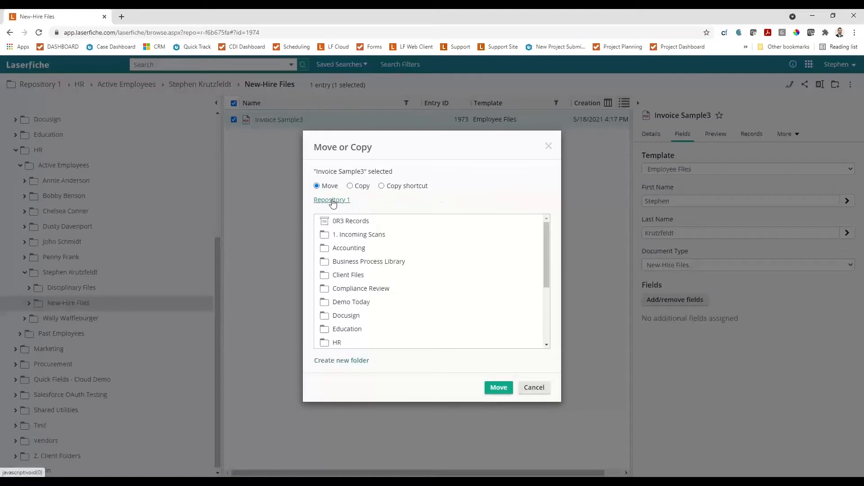
pyautogui.click(340, 262)
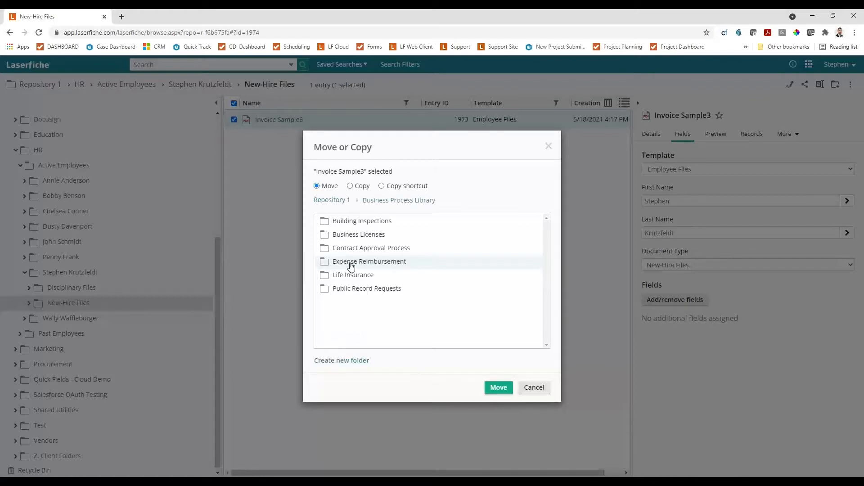
pyautogui.doubleClick(352, 291)
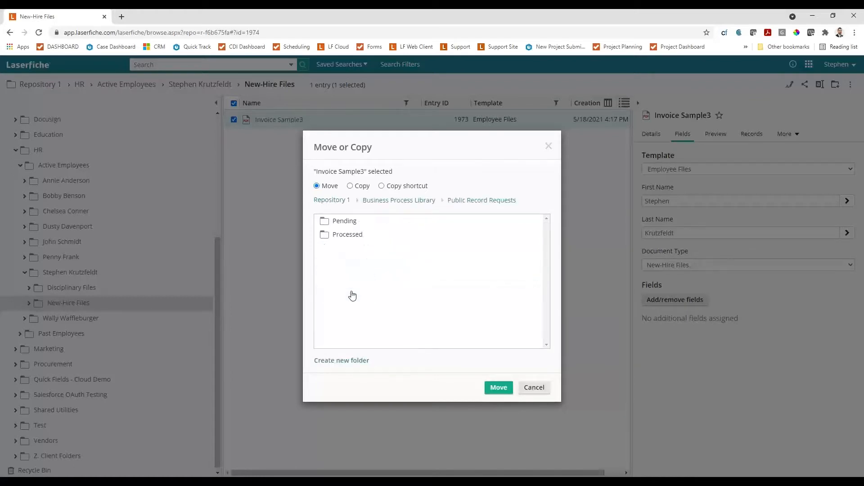
pyautogui.doubleClick(341, 225)
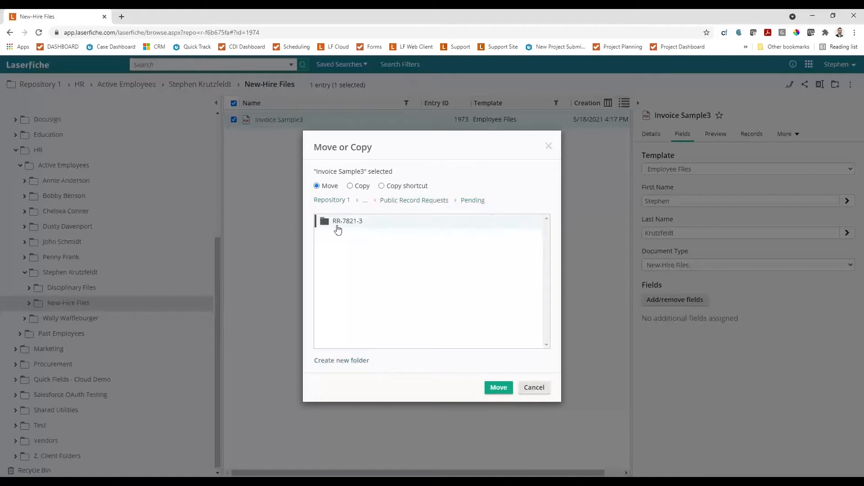
pyautogui.doubleClick(342, 224)
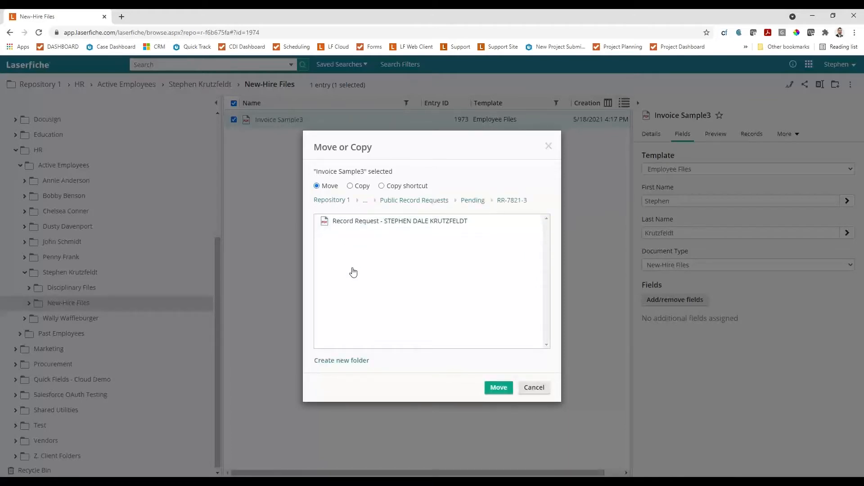
pyautogui.click(350, 186)
pyautogui.click(498, 387)
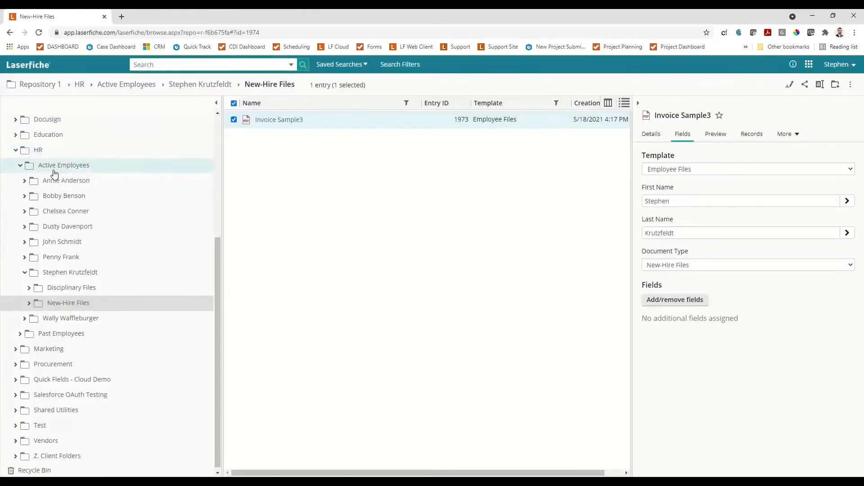
# Open folder RR-7821-3 under Business Process Library, Public Record Requests, Pending, and select both Invoice Sample3 and the Record Request PDF.
pyautogui.click(80, 147)
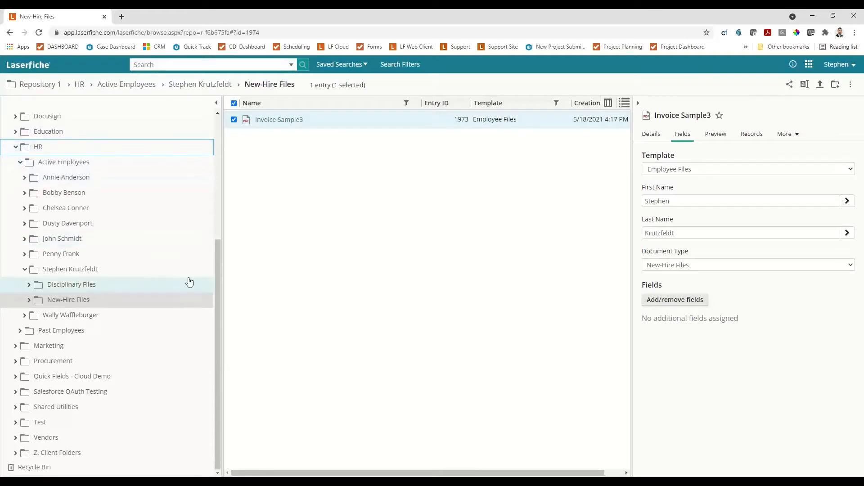
pyautogui.moveTo(218, 270); pyautogui.dragTo(219, 123)
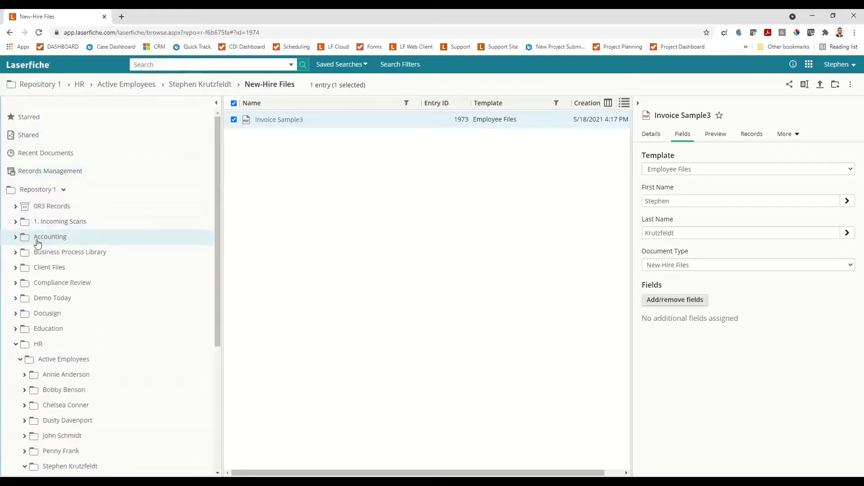
pyautogui.click(18, 254)
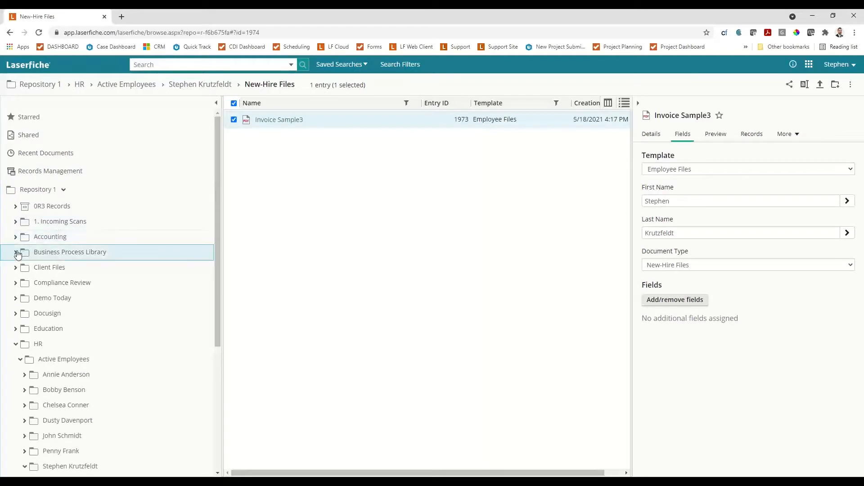
pyautogui.click(18, 254)
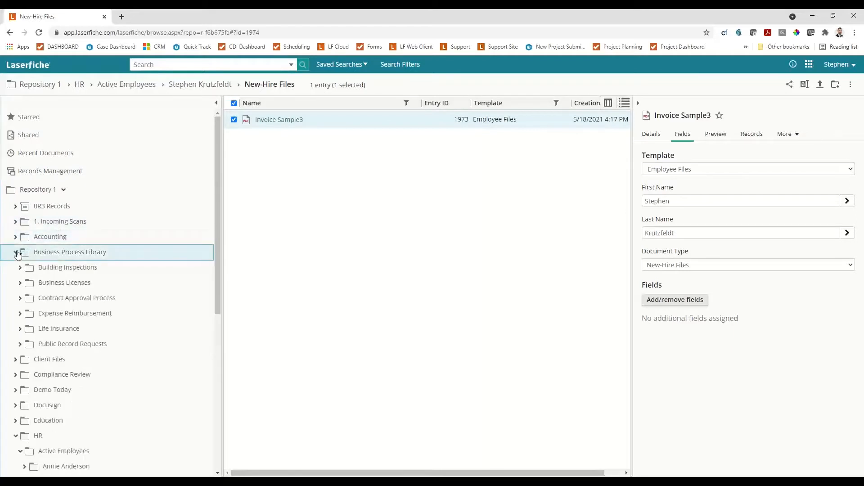
pyautogui.click(42, 345)
pyautogui.click(264, 123)
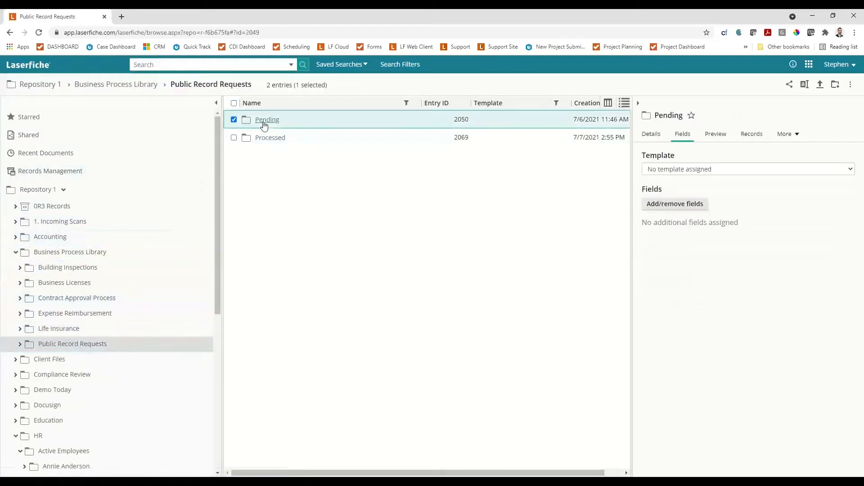
pyautogui.click(276, 121)
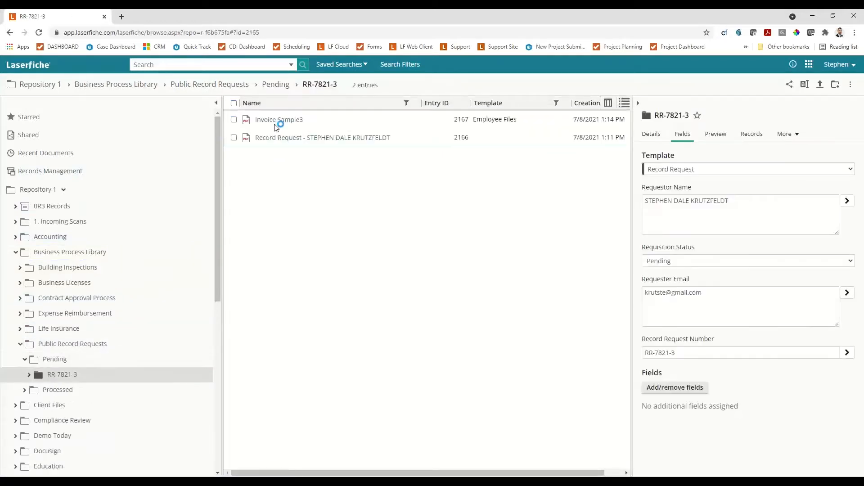
pyautogui.click(234, 138)
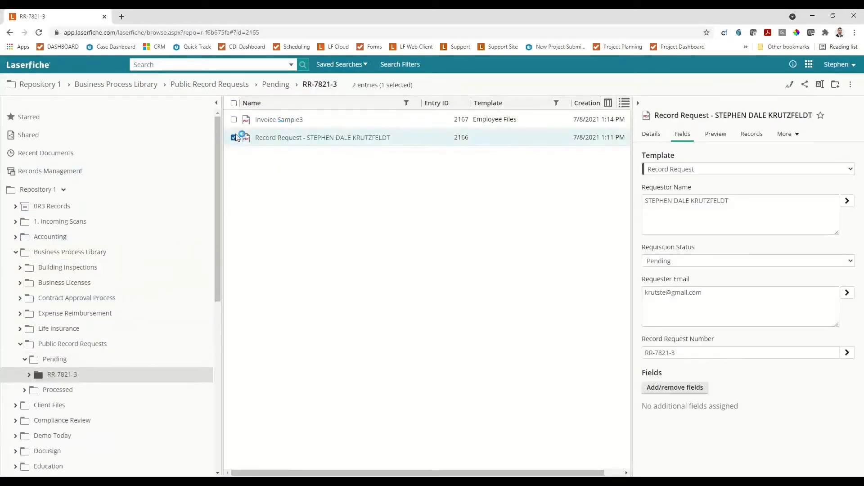
pyautogui.click(234, 119)
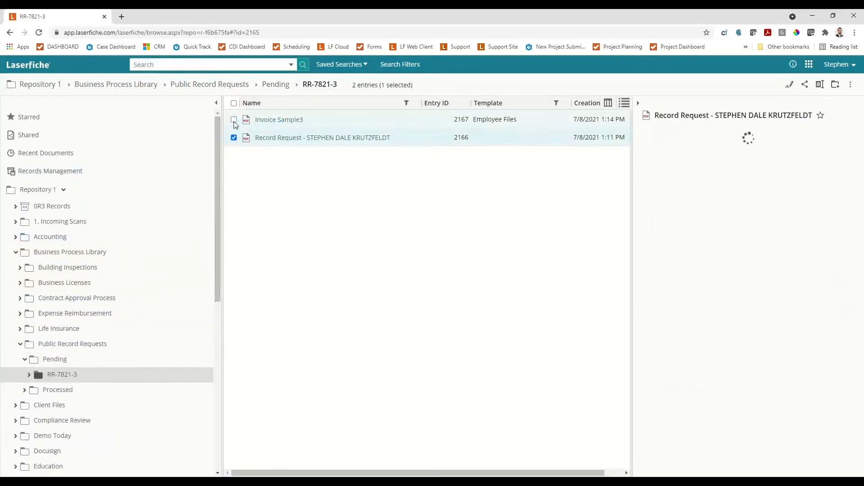
# Start a direct share of Invoice Sample3 and the Record Request PDF, and enter the recipient's e-mail address.
pyautogui.rightClick(316, 134)
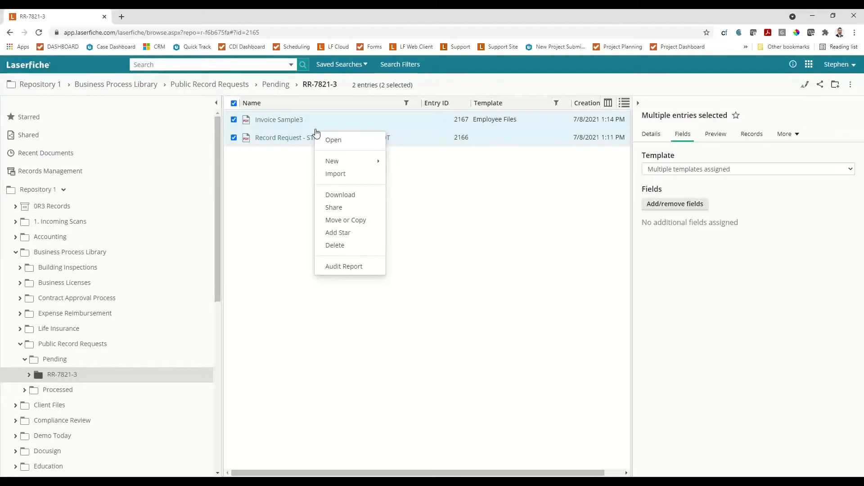
pyautogui.click(336, 207)
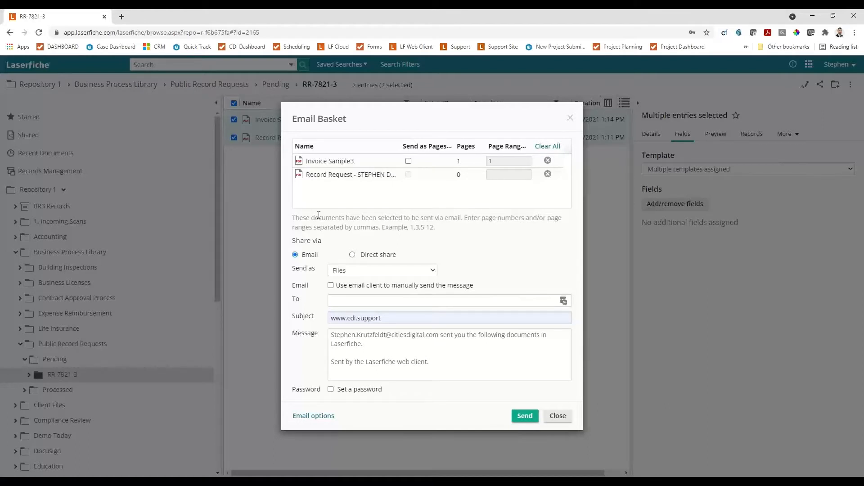
pyautogui.click(365, 255)
pyautogui.click(388, 288)
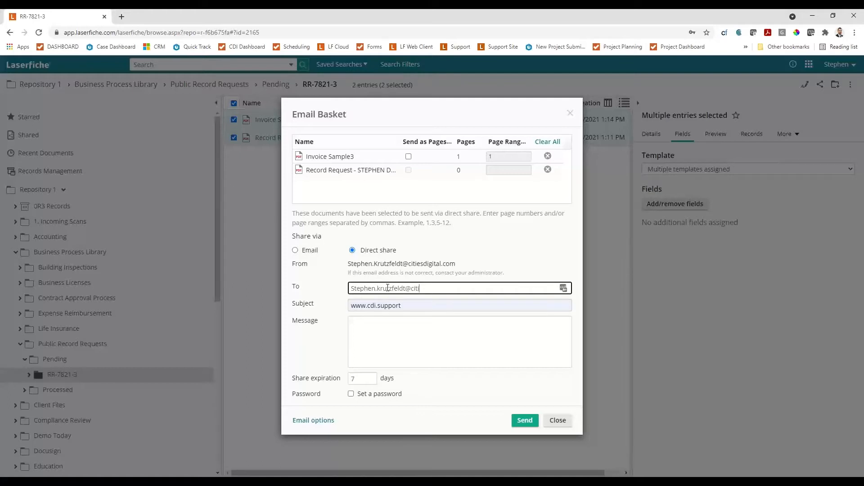
pyautogui.press('Tab')
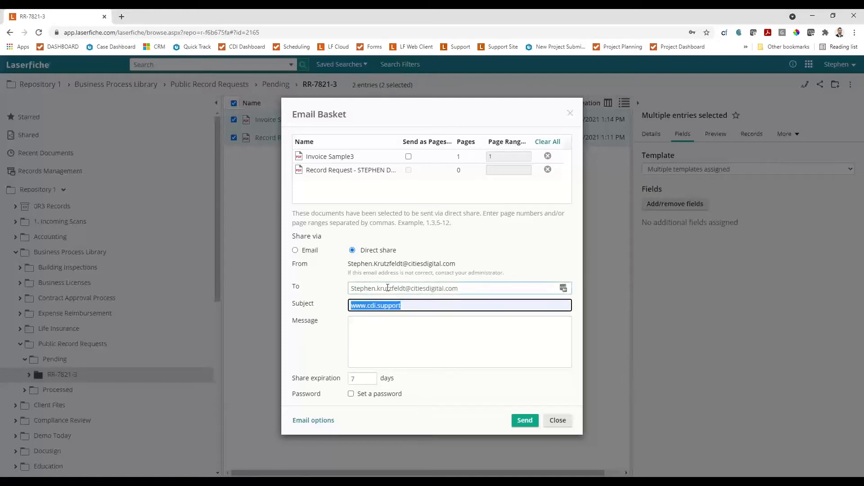
# Set the share's subject to "Your Records" and its message to "Here ya go", and send it without a password.
pyautogui.write('Your Rec')
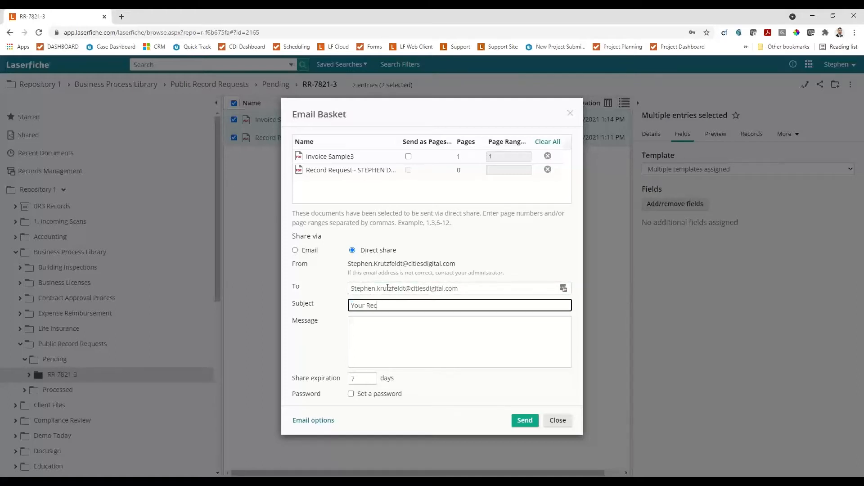
pyautogui.write('ords')
pyautogui.press('Tab')
pyautogui.write('Here ya h')
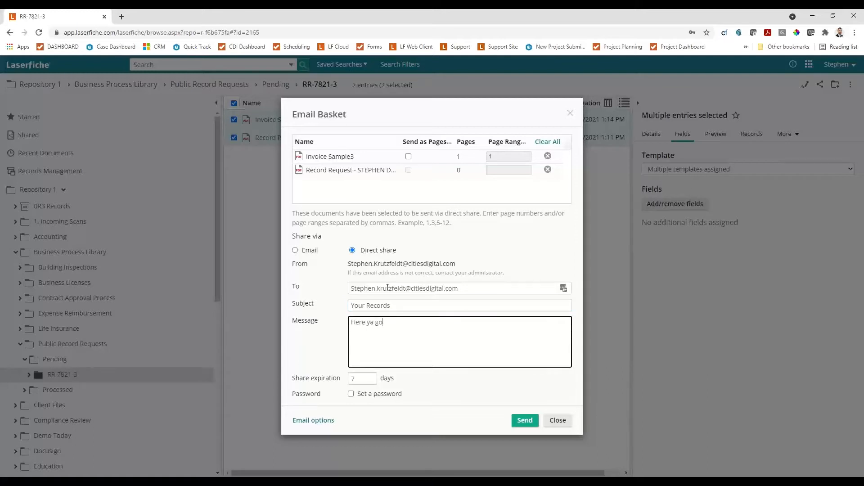
pyautogui.click(359, 394)
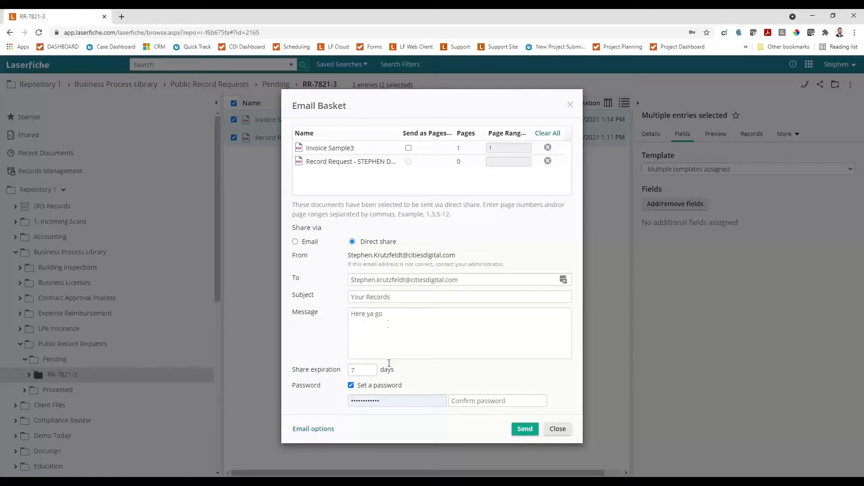
pyautogui.click(352, 386)
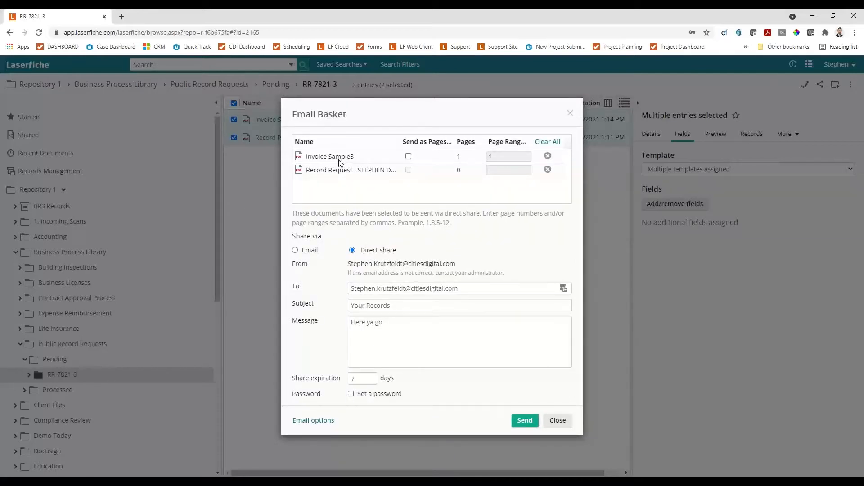
pyautogui.click(525, 421)
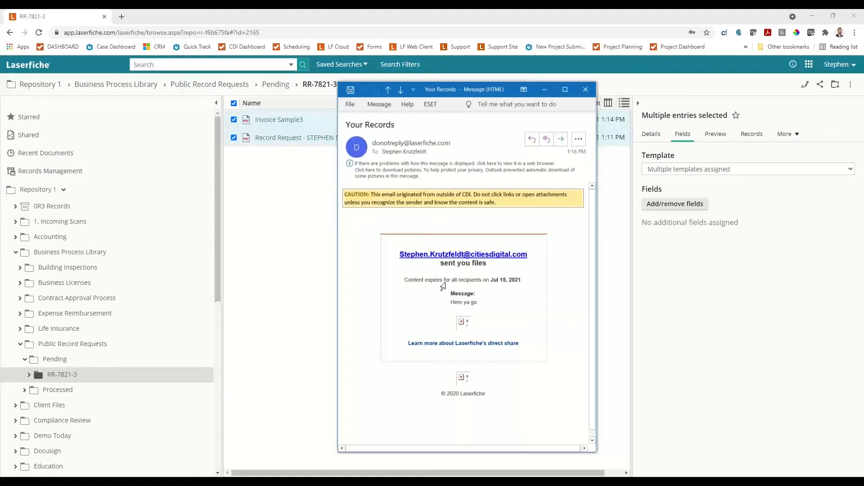
# Switch to the received "Your Records" e-mail in Outlook, load its blocked pictures, and follow the link to get the files.
pyautogui.rightClick(465, 323)
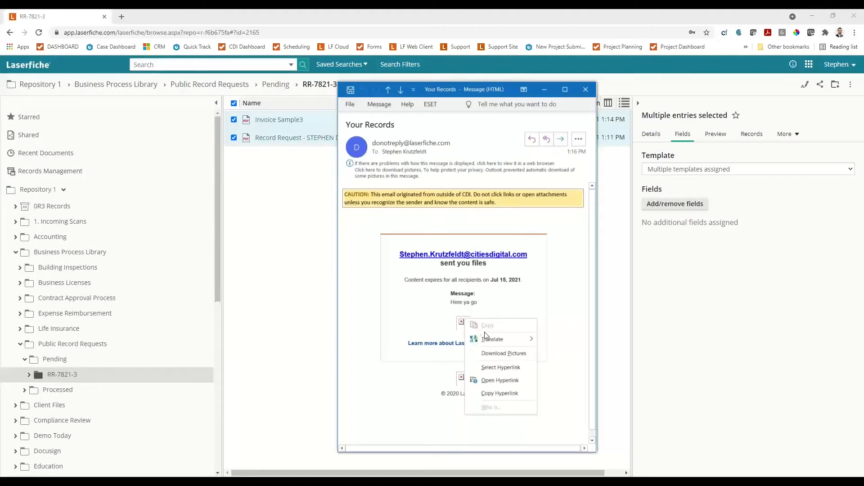
pyautogui.click(504, 356)
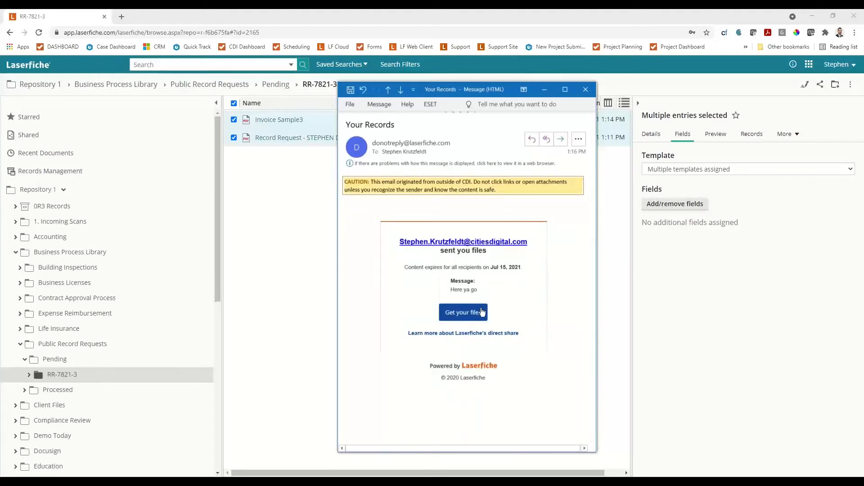
pyautogui.click(479, 318)
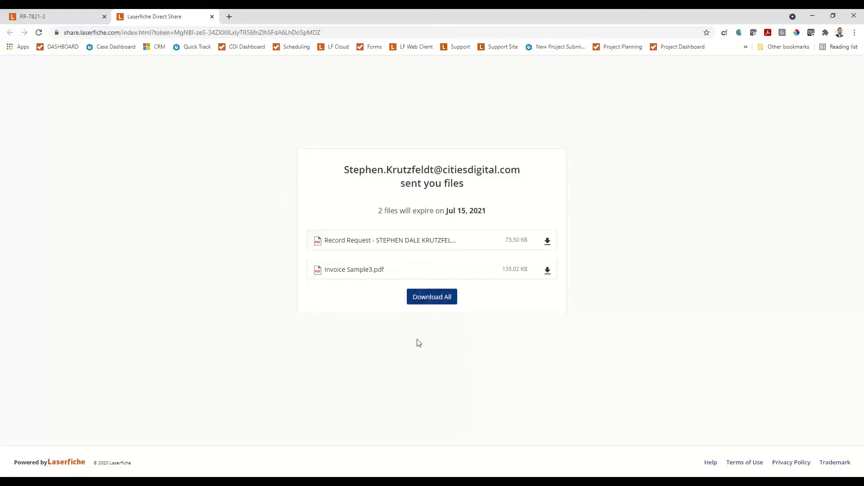
# Download all shared files as a zip, open the archive to check its contents, and close it.
pyautogui.click(447, 300)
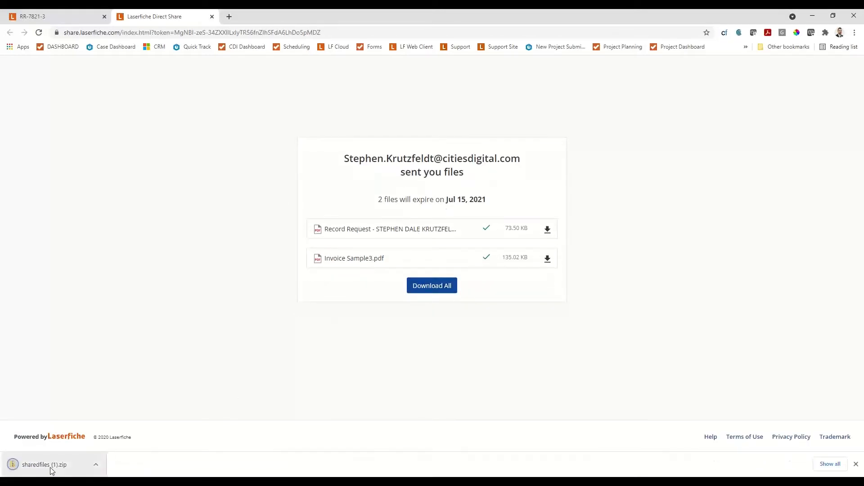
pyautogui.click(51, 471)
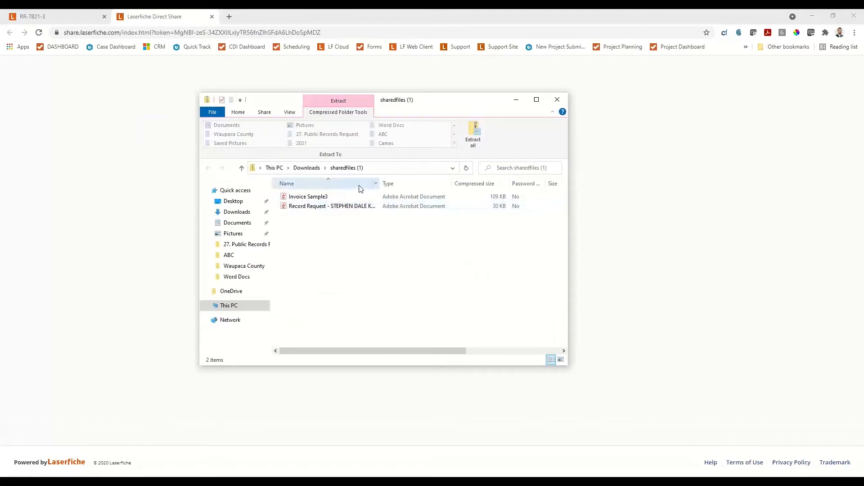
pyautogui.click(561, 102)
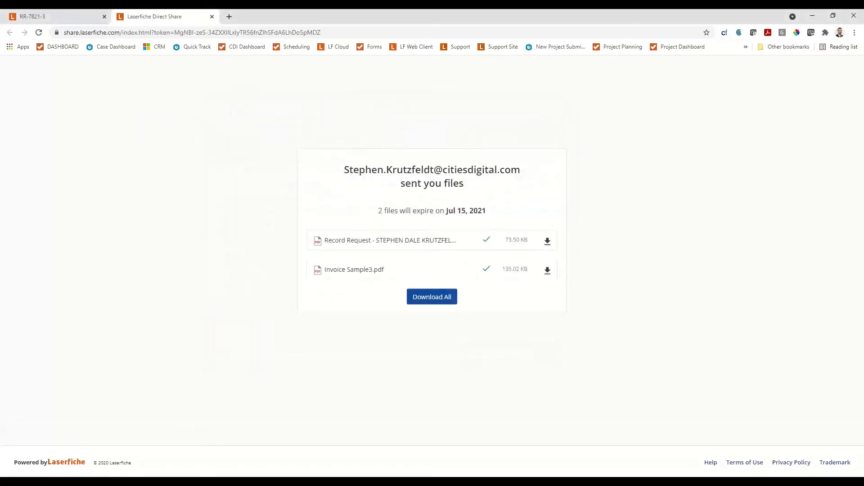
# Review the "Your files have been sent" e-mail, close it and the share page, and clear the document selection in folder RR-7821-3.
pyautogui.hotkey('alt', 'Tab')
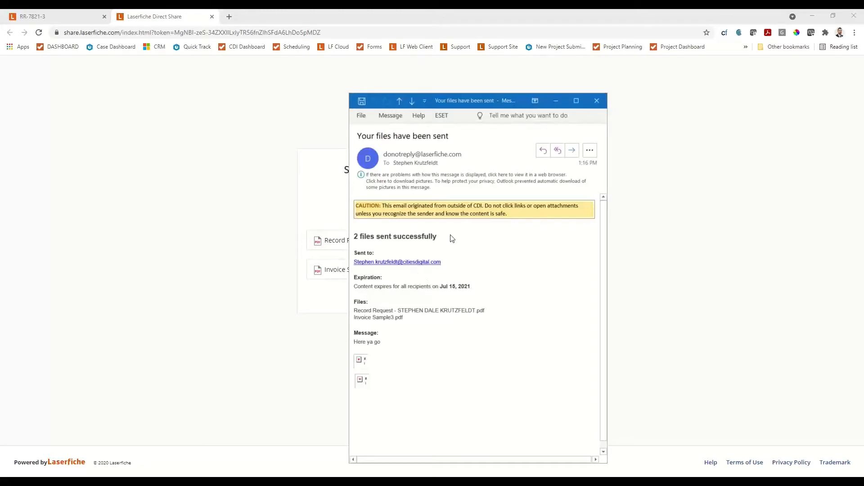
pyautogui.click(599, 106)
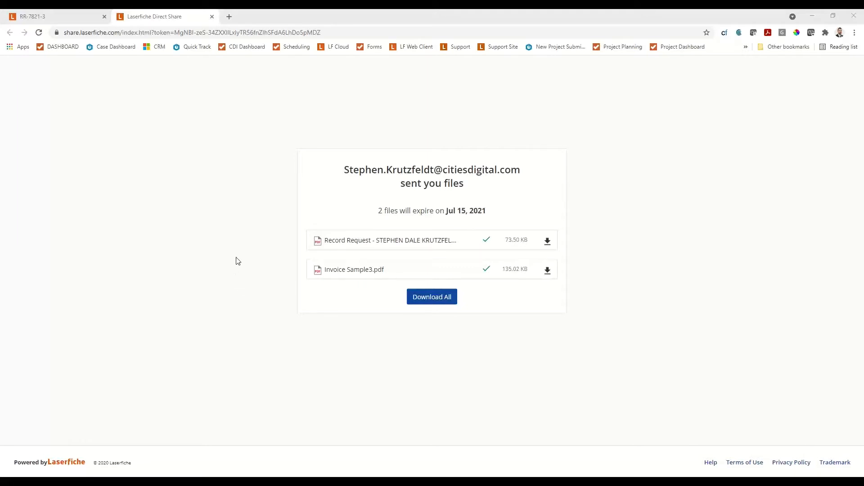
pyautogui.click(211, 17)
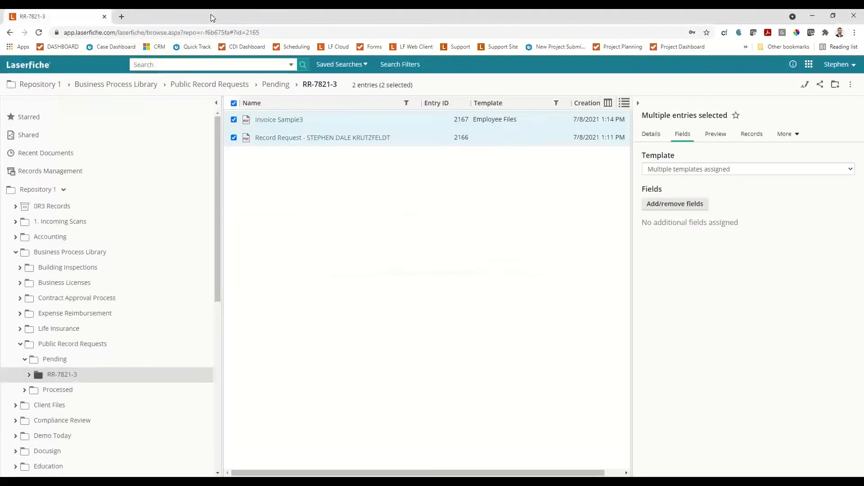
pyautogui.click(342, 309)
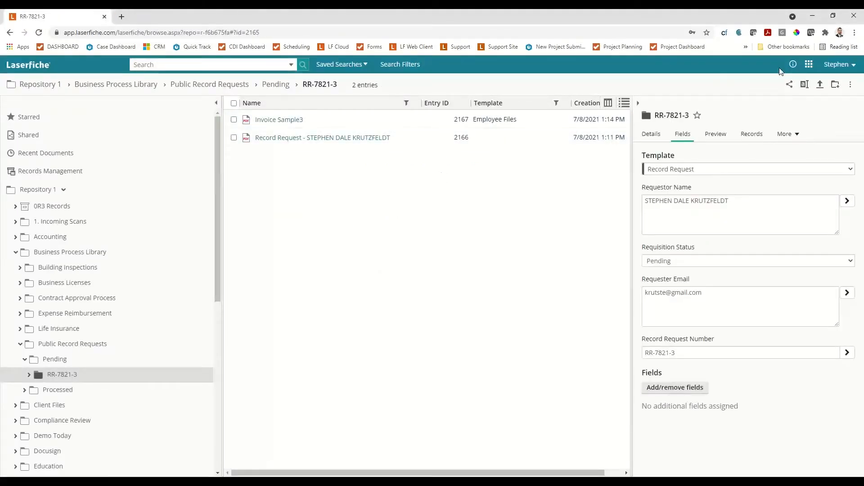
# Go to Repository Administration and open the Record Request template from the metadata templates.
pyautogui.click(809, 64)
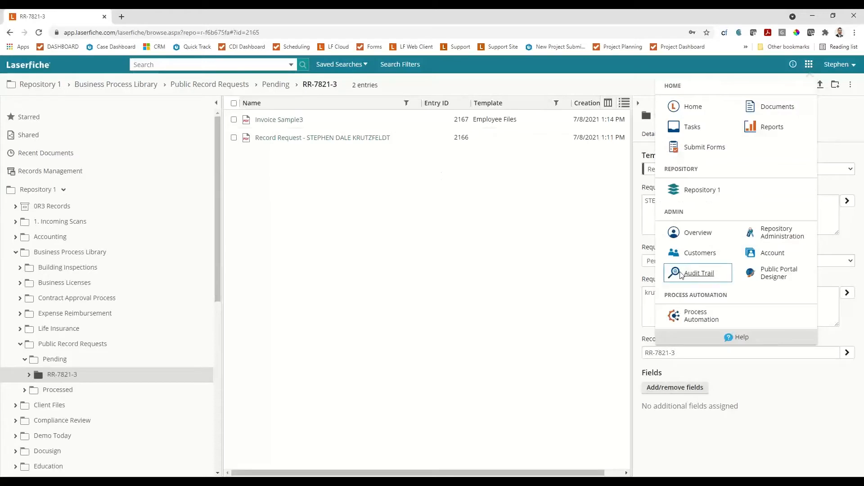
pyautogui.click(683, 315)
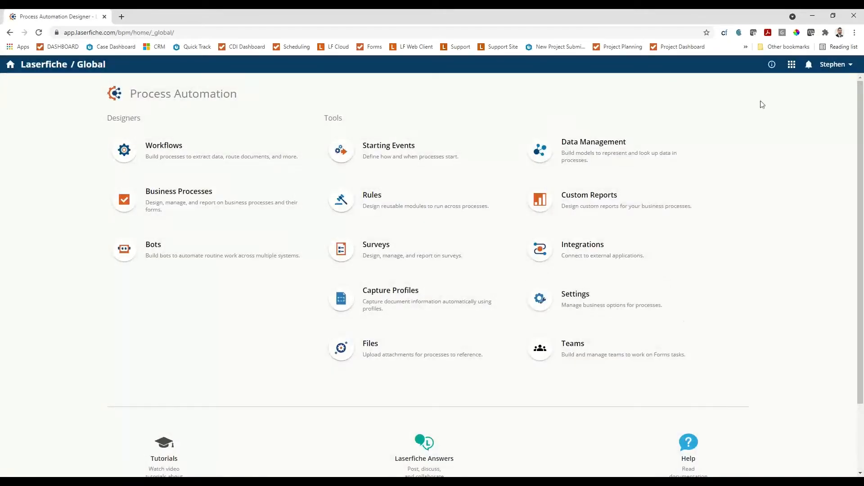
pyautogui.click(792, 66)
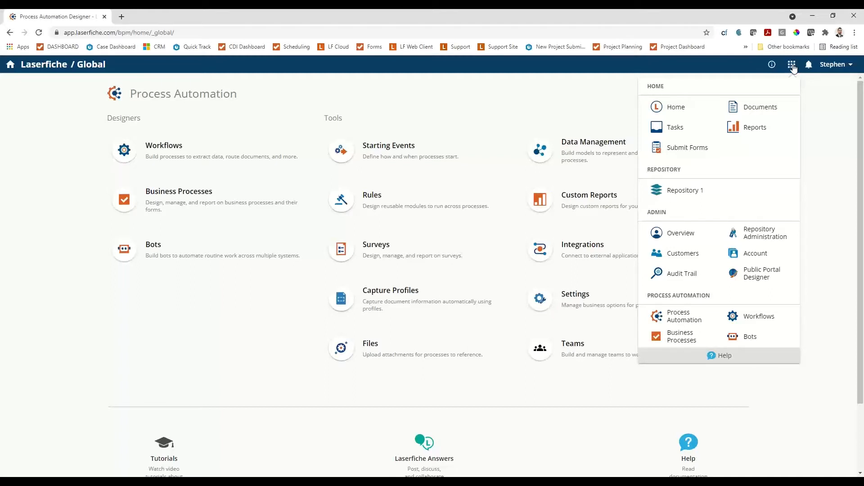
pyautogui.click(759, 234)
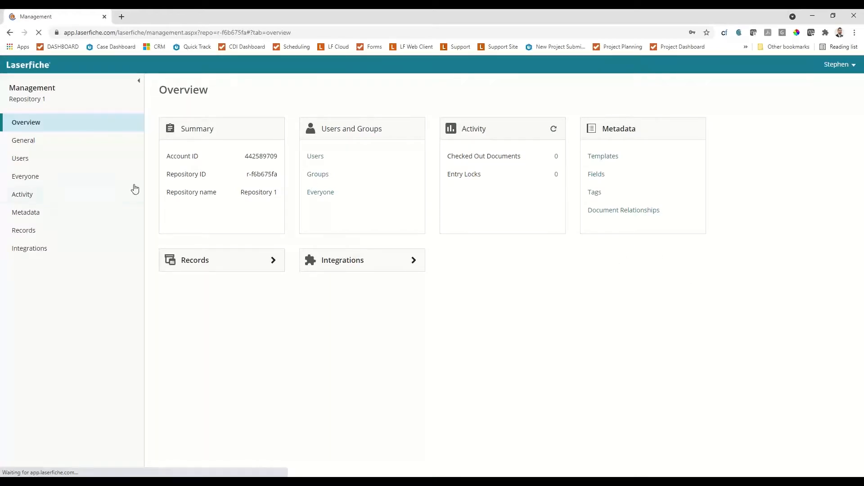
pyautogui.click(32, 215)
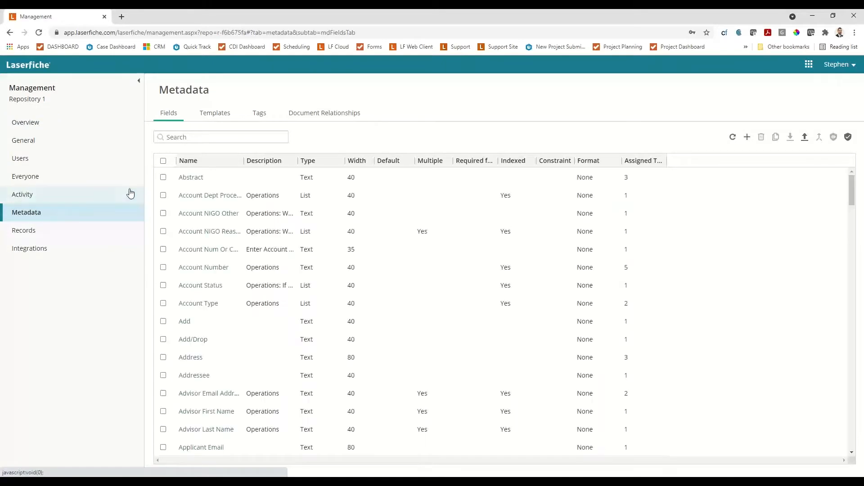
pyautogui.click(216, 115)
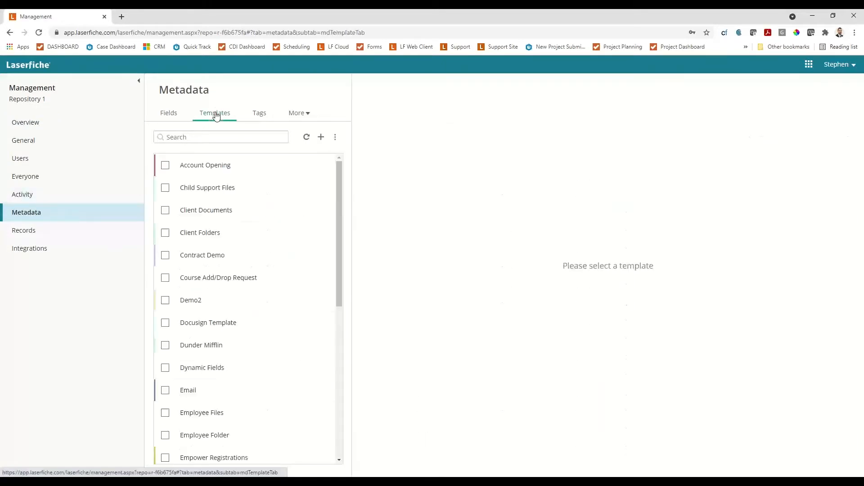
pyautogui.scroll(-3, 229, 198)
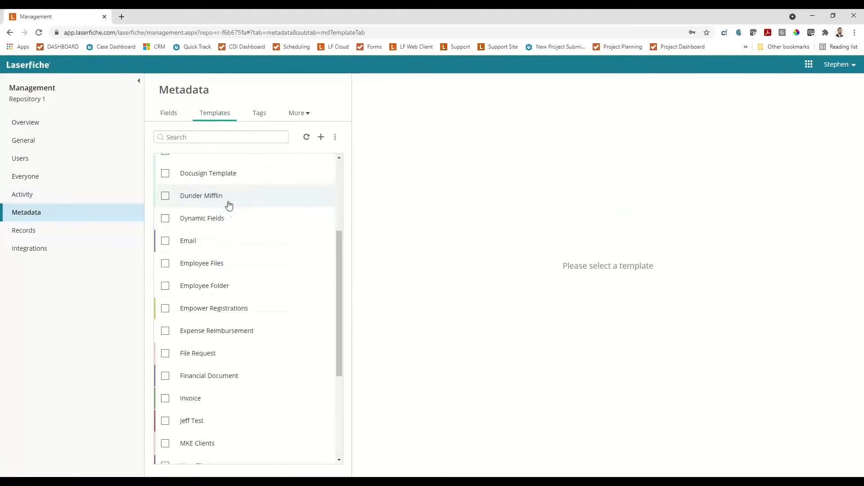
pyautogui.scroll(-4, 225, 225)
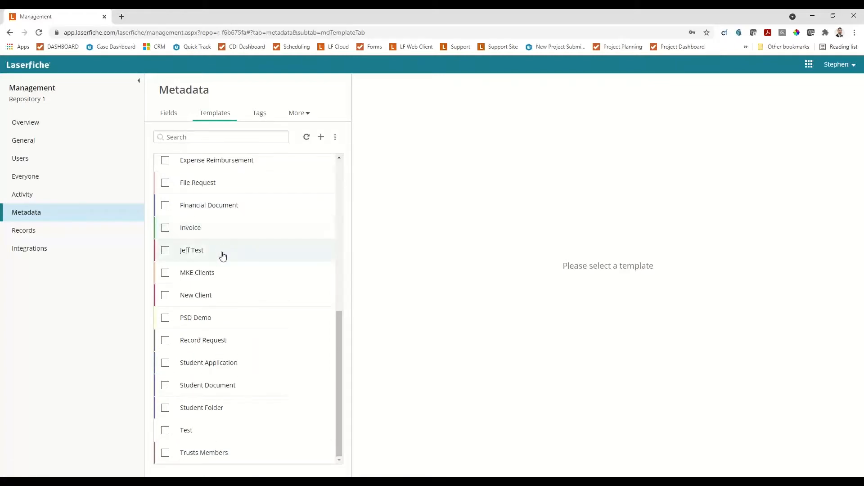
pyautogui.click(166, 341)
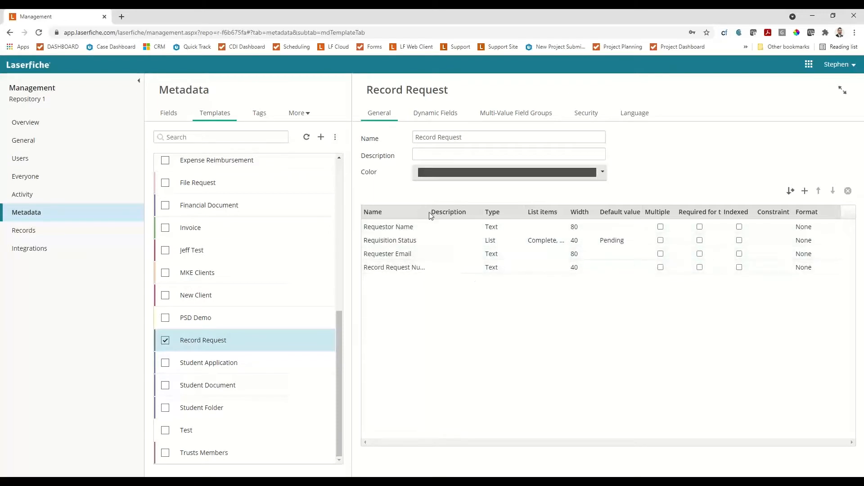
# Widen the template's Name column and examine the list items of the Requisition Status field without changing them.
pyautogui.moveTo(431, 212); pyautogui.dragTo(481, 218)
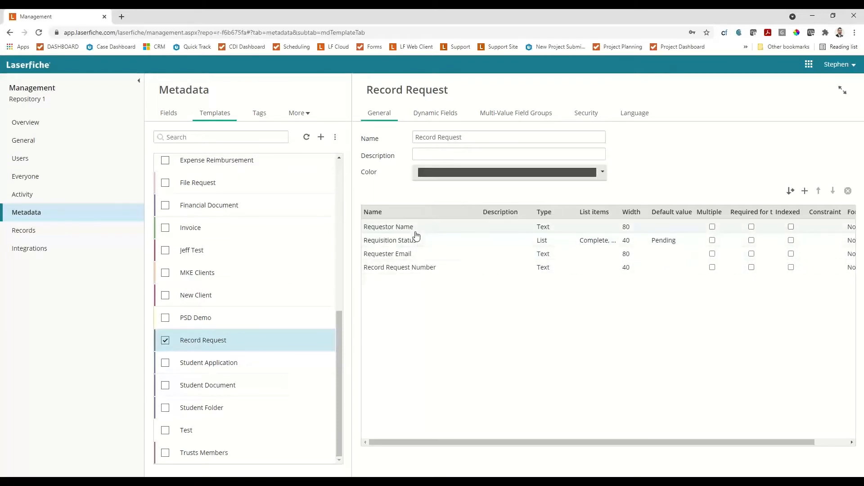
pyautogui.click(595, 242)
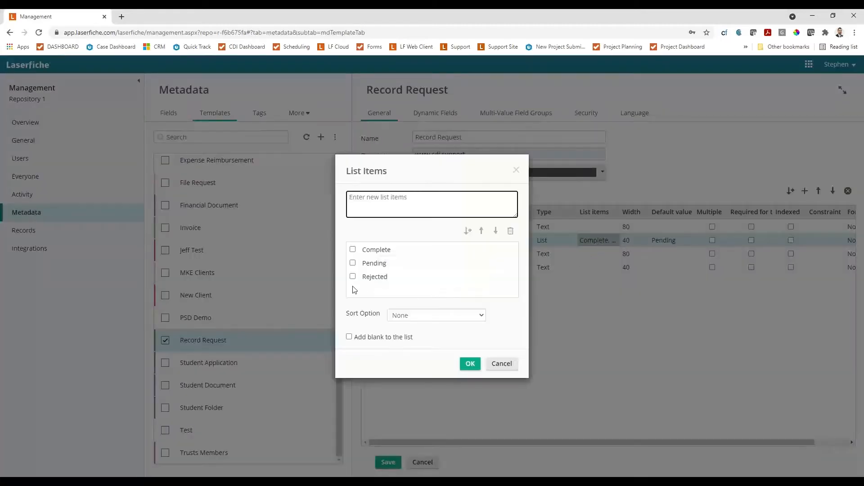
pyautogui.click(509, 363)
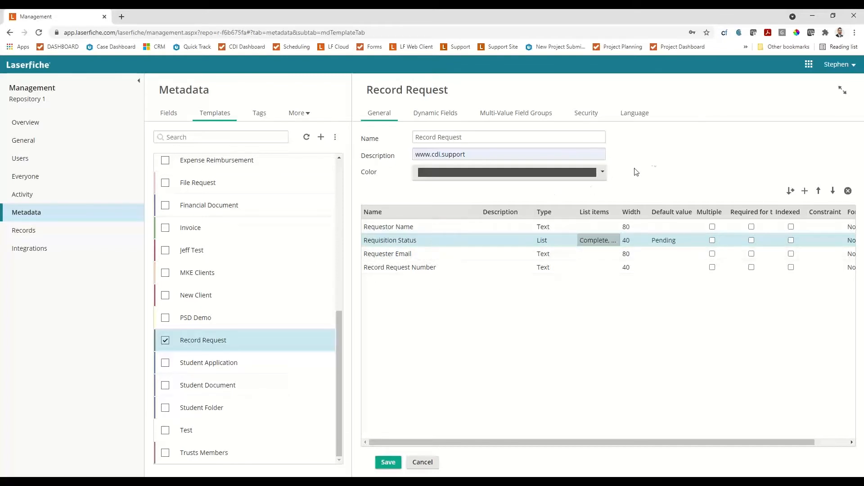
# Return to Repository 1, leaving the template unsaved, and open the Business Process Library folder.
pyautogui.click(806, 66)
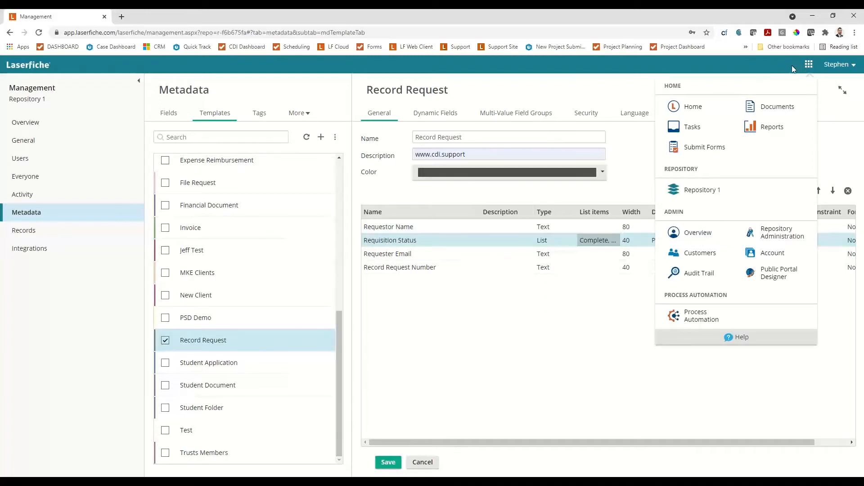
pyautogui.click(710, 192)
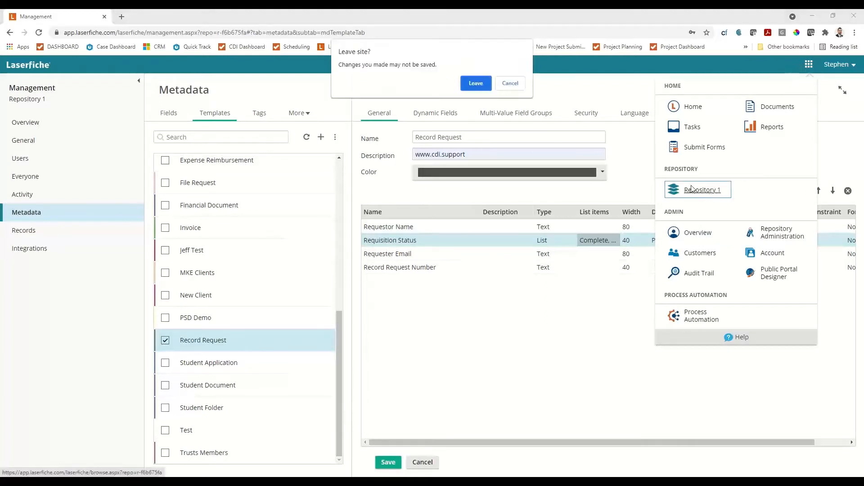
pyautogui.click(477, 86)
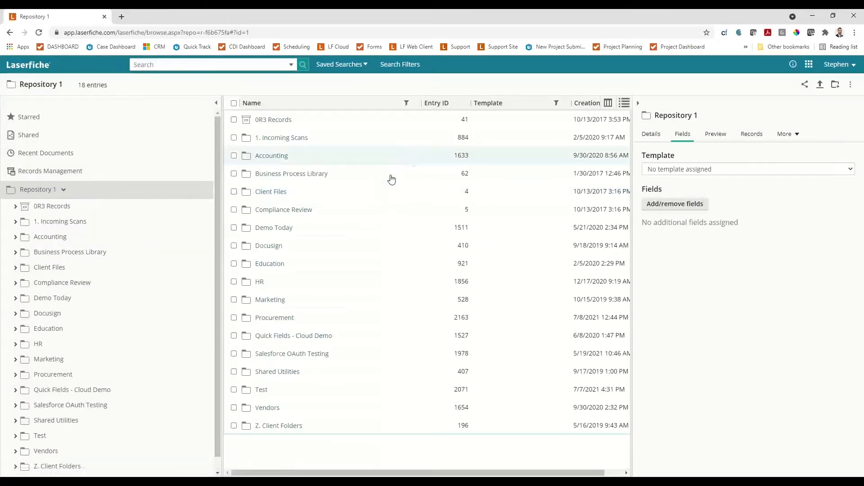
pyautogui.click(282, 178)
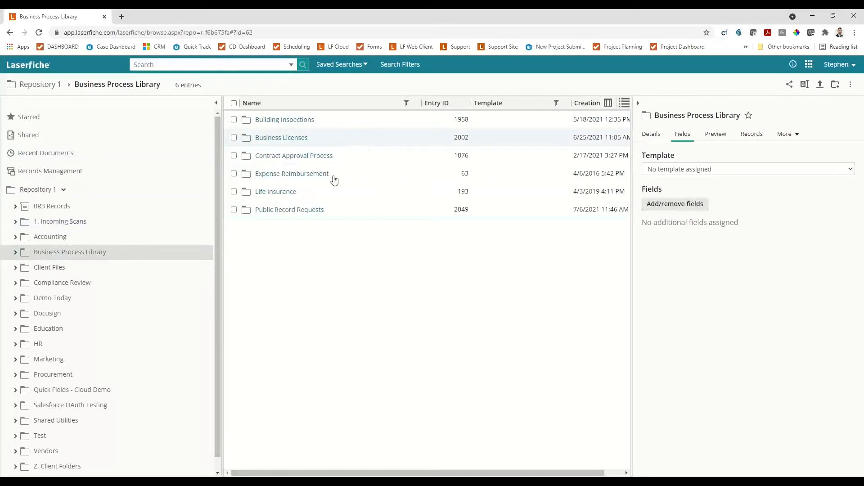
# Look into the Public Record Requests folder, open the Business Processes list in Process Automation, and dismiss the download notification e-mail.
pyautogui.click(283, 211)
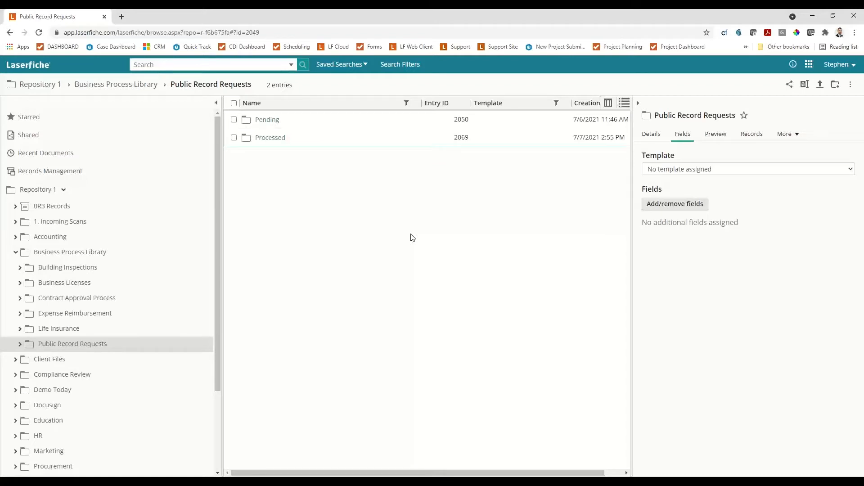
pyautogui.click(809, 65)
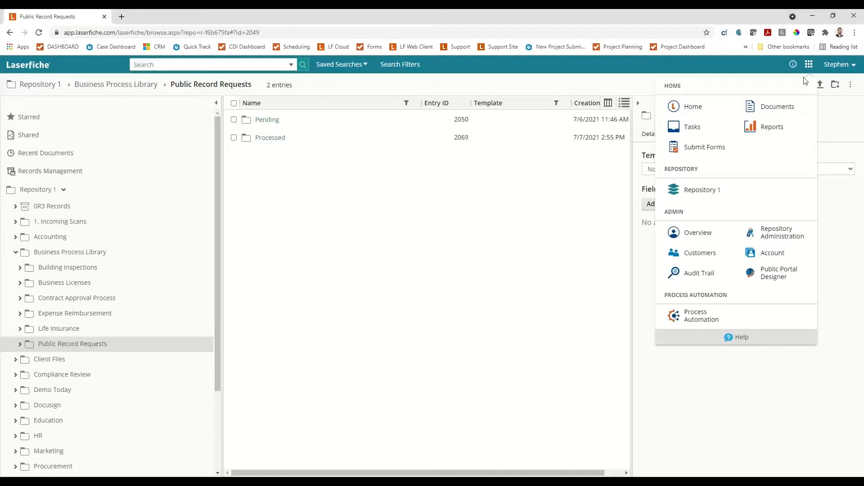
pyautogui.click(706, 324)
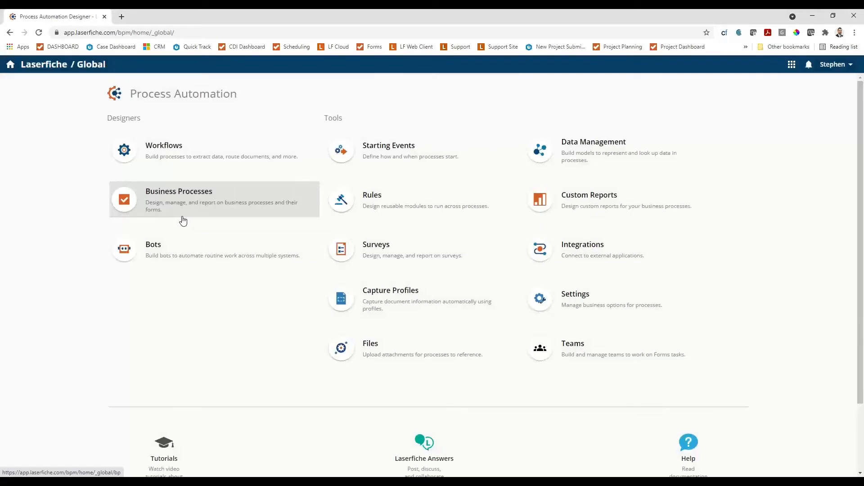
pyautogui.click(162, 201)
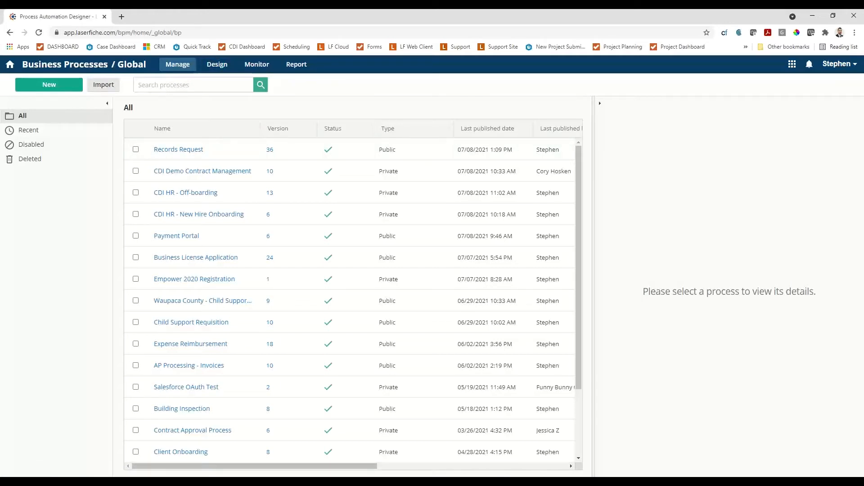
pyautogui.hotkey('alt', 'Tab')
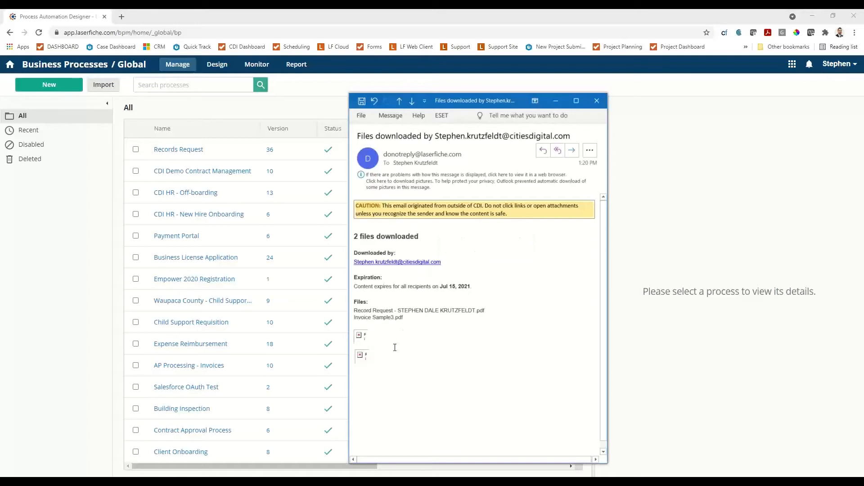
pyautogui.click(598, 100)
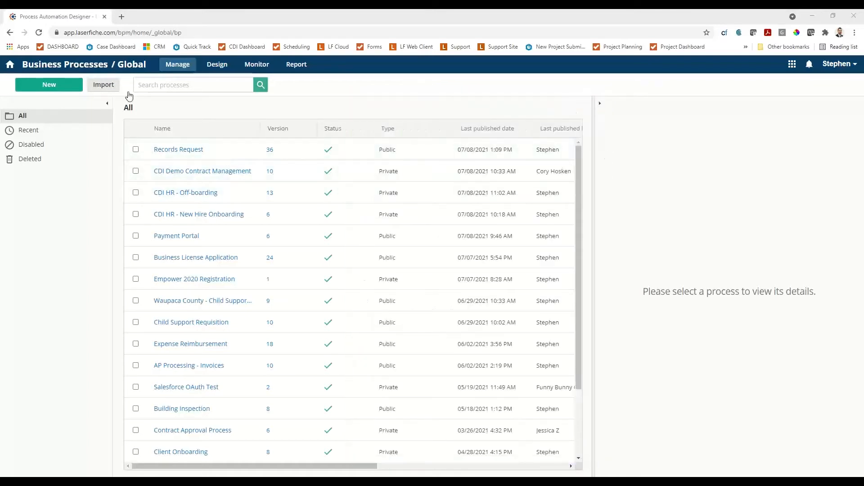
# Start a new process and examine the general and industry-specific template categories of the Business Process Library.
pyautogui.click(59, 89)
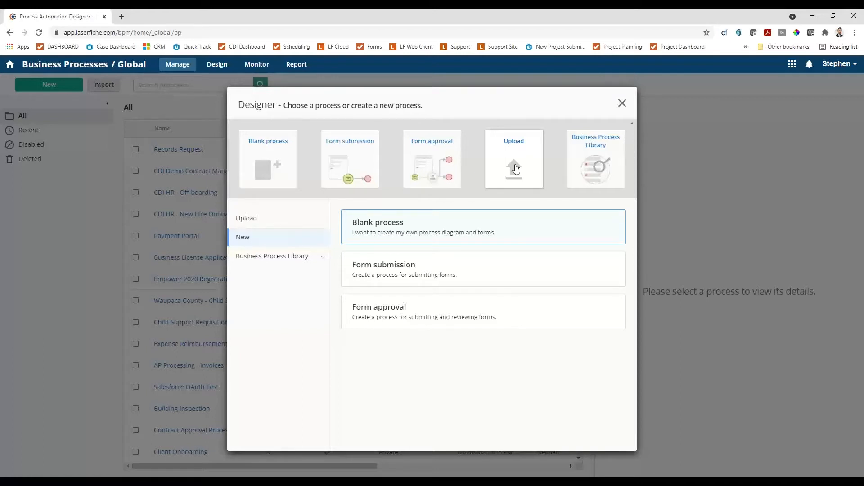
pyautogui.click(599, 156)
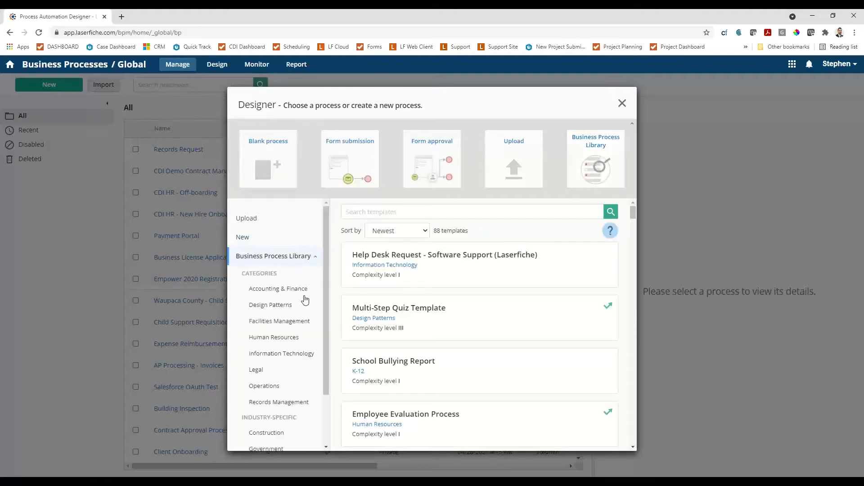
pyautogui.scroll(-2, 305, 300)
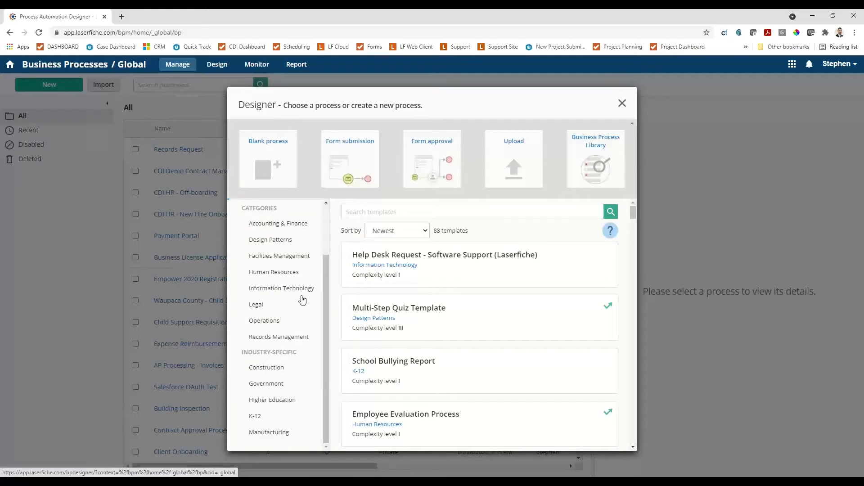
pyautogui.scroll(2, 299, 300)
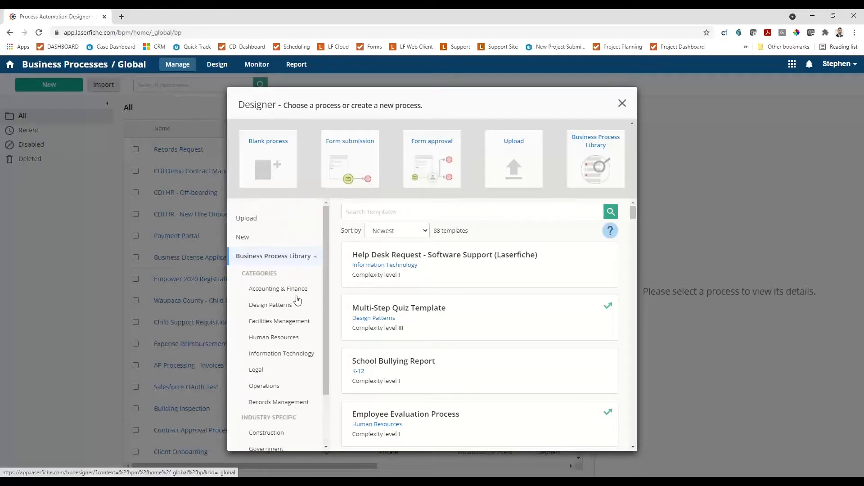
pyautogui.scroll(-2, 297, 300)
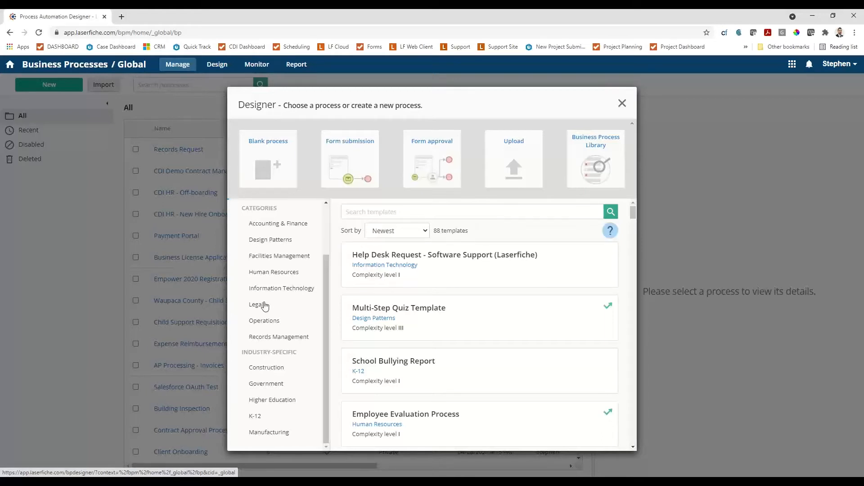
pyautogui.scroll(2, 266, 301)
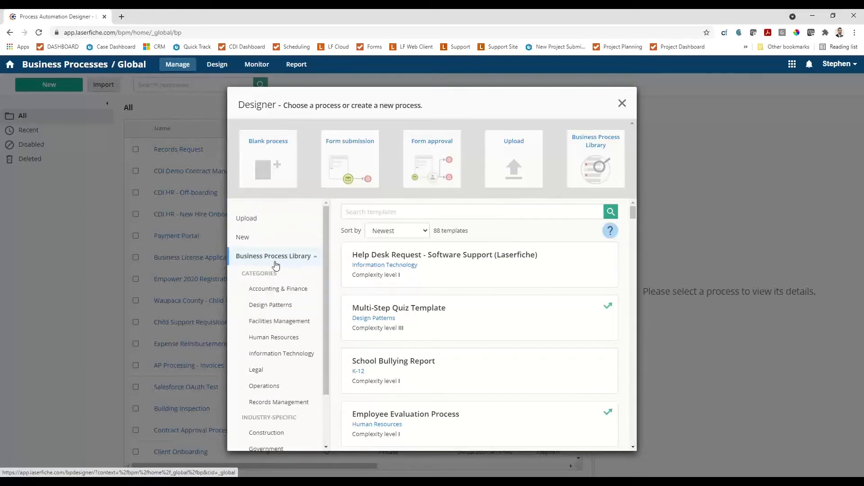
pyautogui.scroll(-2, 288, 315)
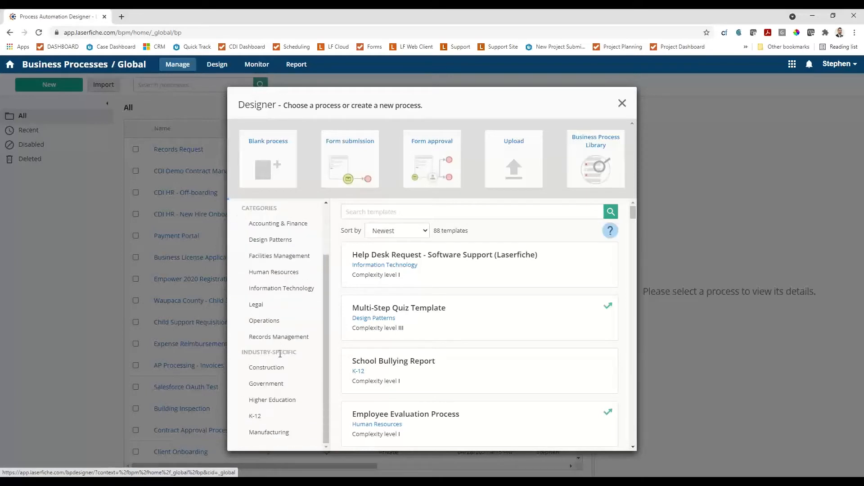
# Filter the Business Process Library to the Government category and look through its process templates.
pyautogui.click(273, 386)
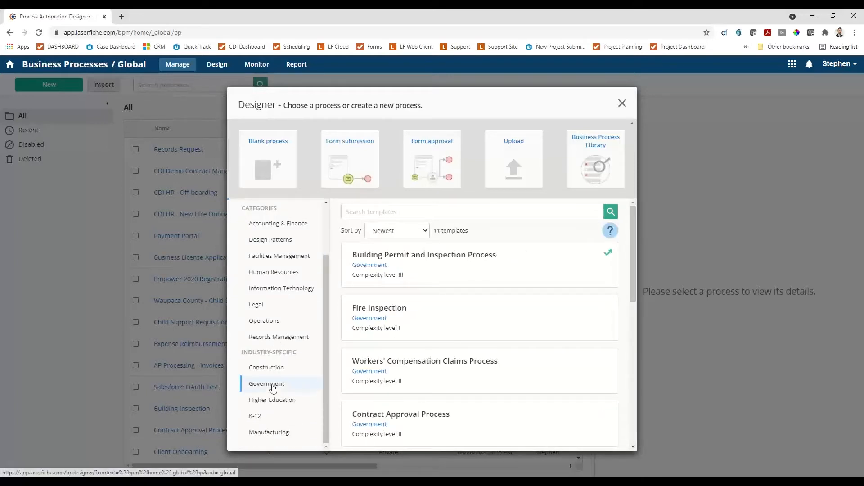
pyautogui.scroll(-5, 412, 310)
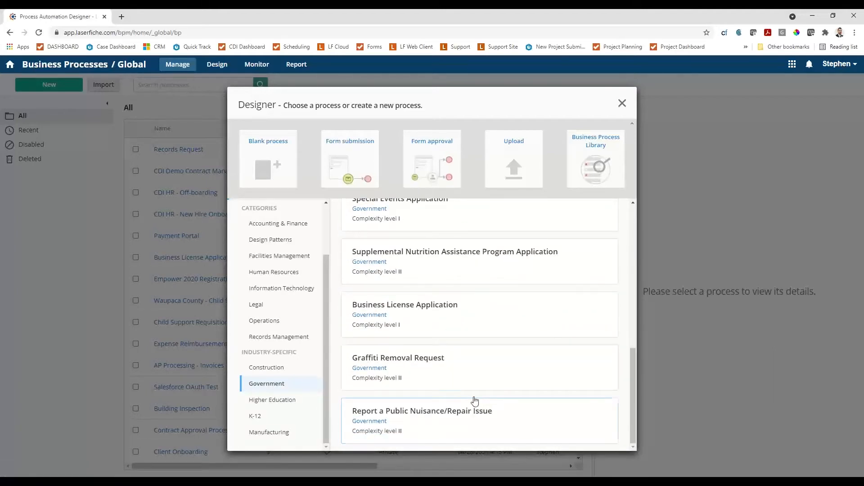
pyautogui.scroll(2, 443, 320)
pyautogui.scroll(6, 447, 324)
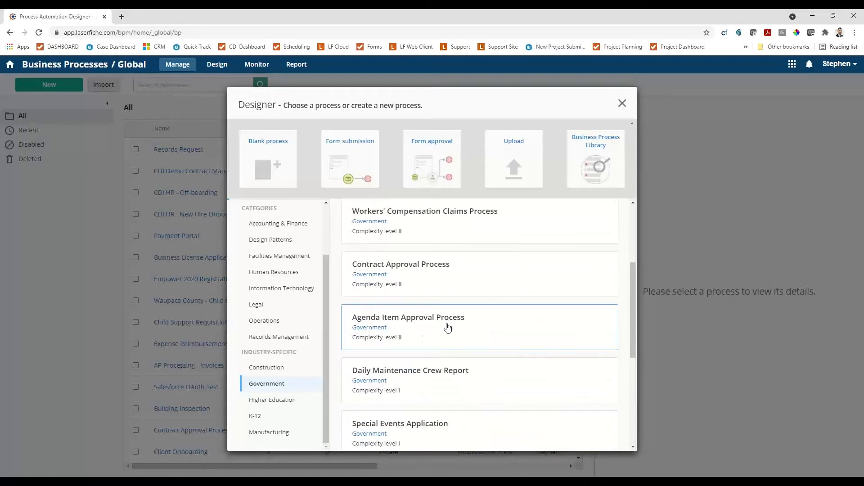
pyautogui.scroll(-2, 468, 355)
pyautogui.scroll(2, 428, 349)
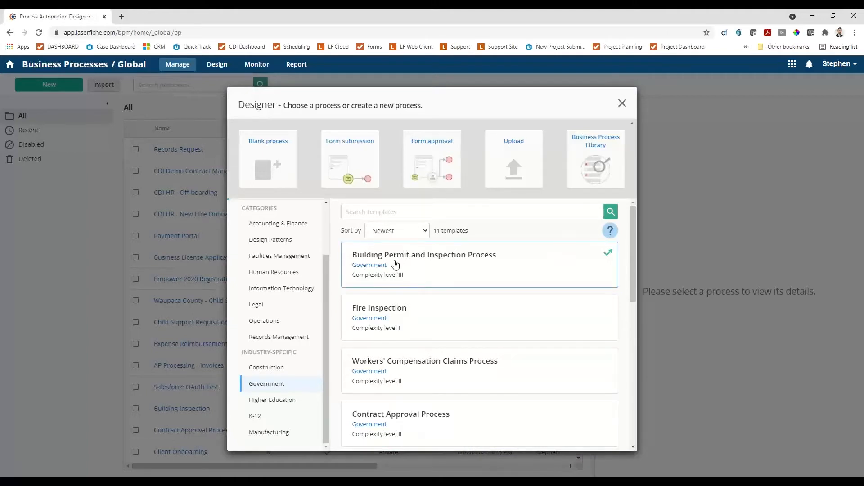
# Create a new process from the Form submission type and name it "DEMO - Records".
pyautogui.click(345, 167)
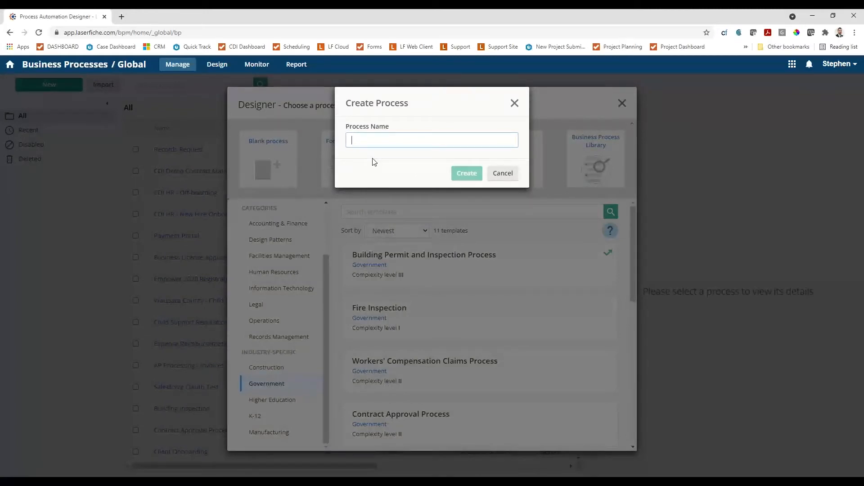
pyautogui.write('DEMO - Records')
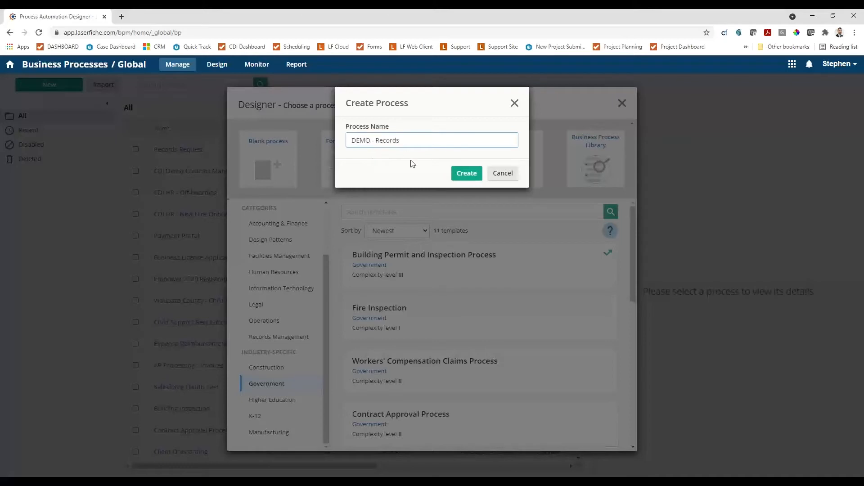
pyautogui.click(464, 173)
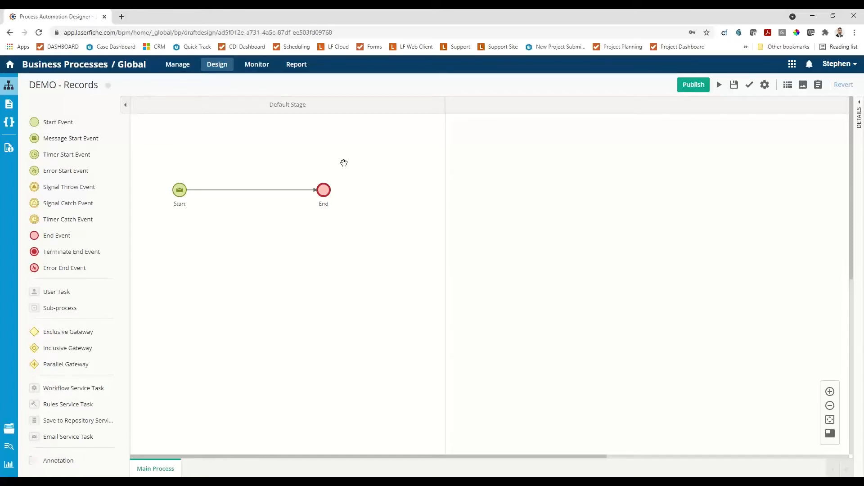
# Open the process's Starting Form, rename it "1. Records Request" in its form settings, and set the label alignment to Top.
pyautogui.click(6, 106)
pyautogui.click(47, 117)
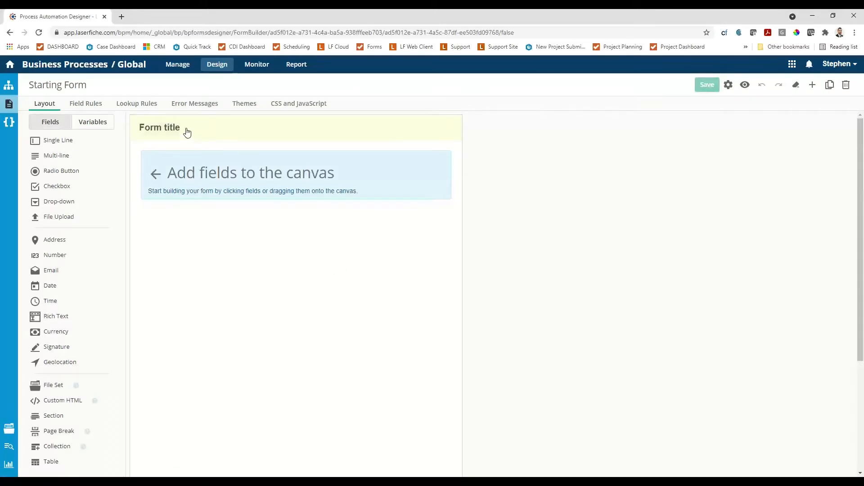
pyautogui.moveTo(187, 132)
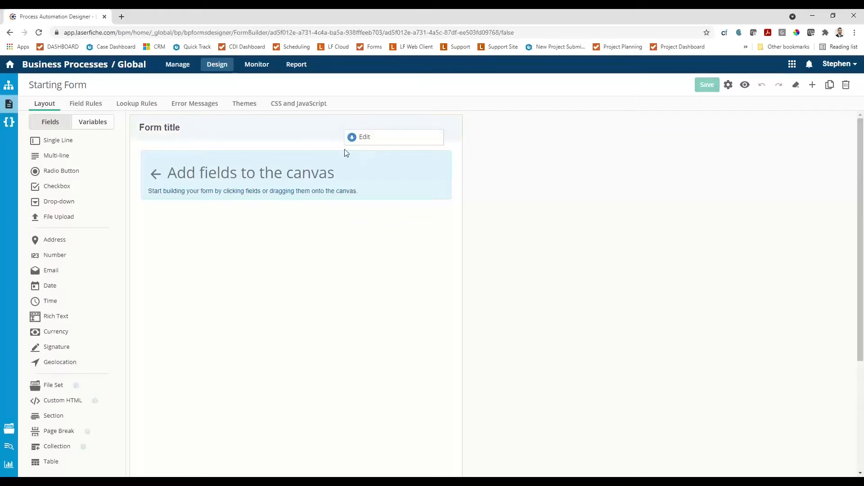
pyautogui.click(727, 85)
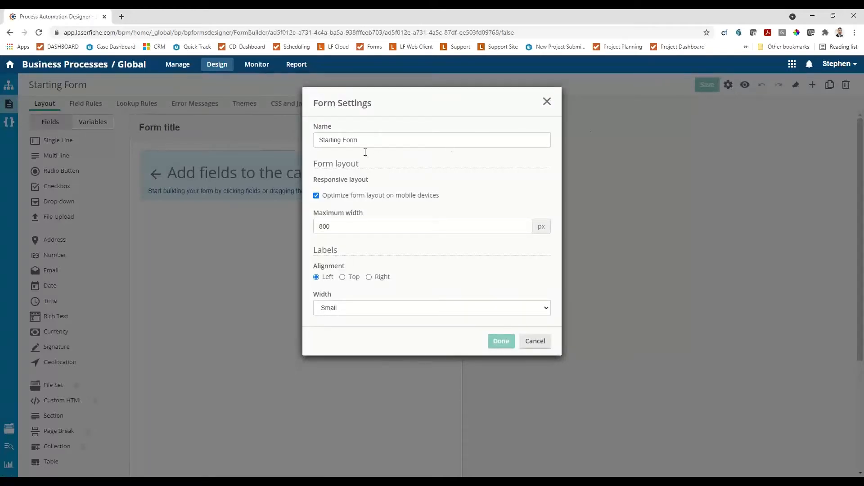
pyautogui.tripleClick(373, 140)
pyautogui.write('1.')
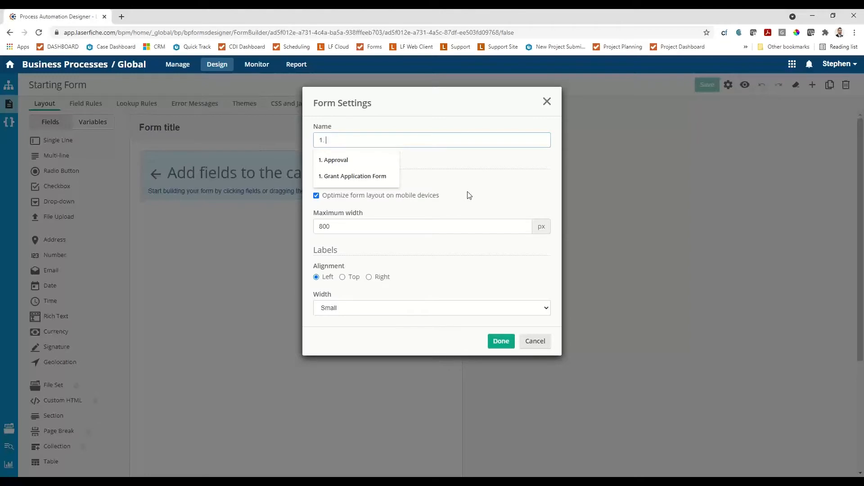
pyautogui.write(' Su')
pyautogui.press('BackSpace')
pyautogui.write('Reco')
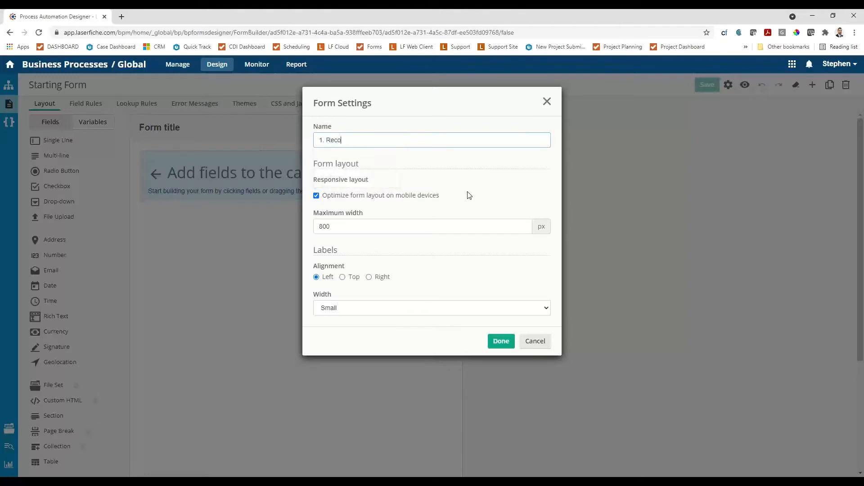
pyautogui.write('rds Request')
pyautogui.click(343, 278)
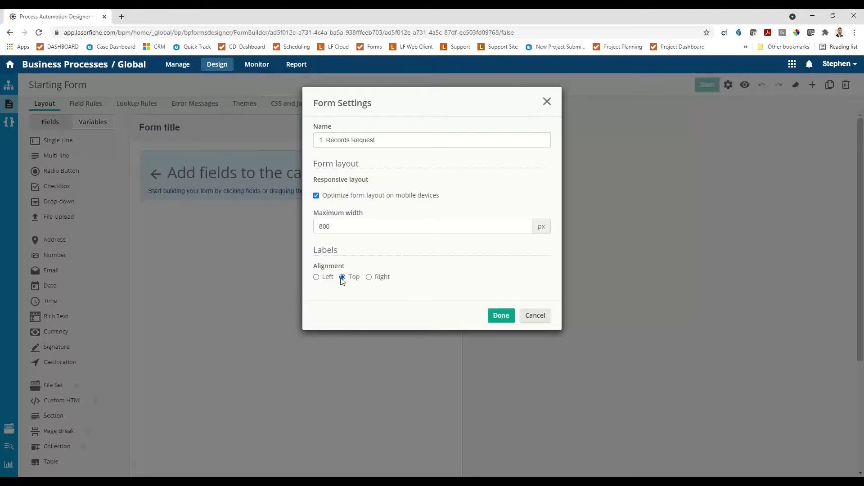
pyautogui.click(499, 315)
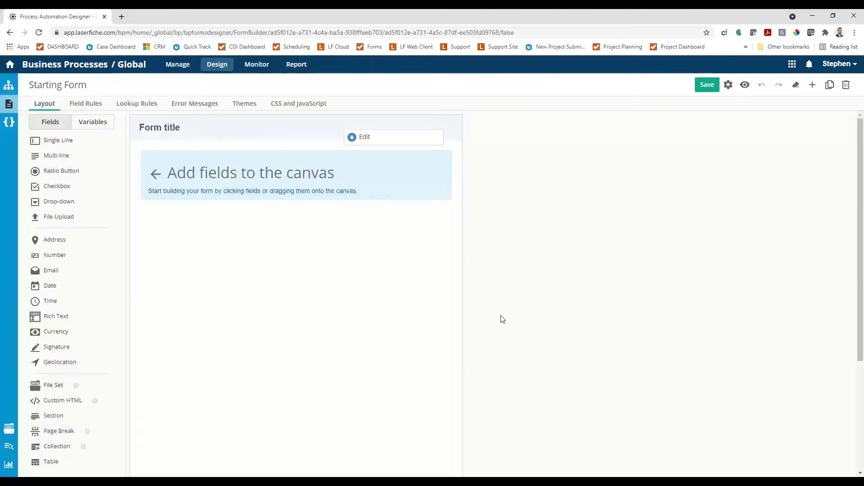
# Set the displayed form title to "Records Request", rechecking the form settings without changing them.
pyautogui.click(354, 141)
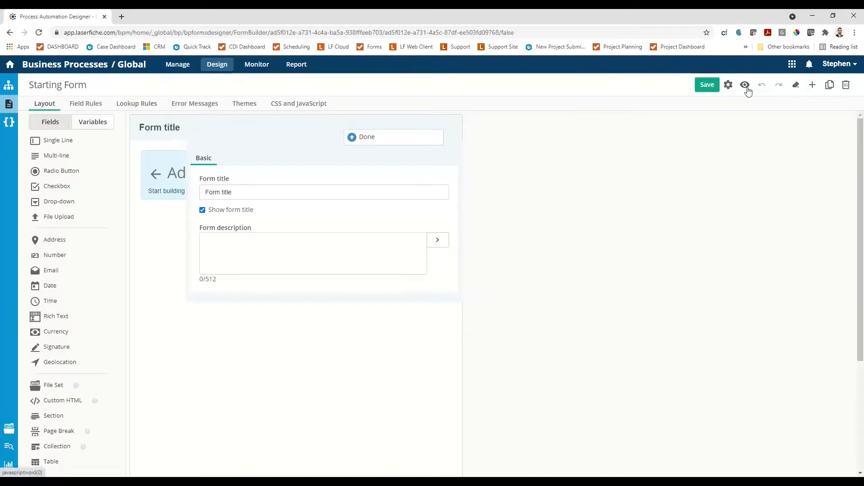
pyautogui.click(728, 84)
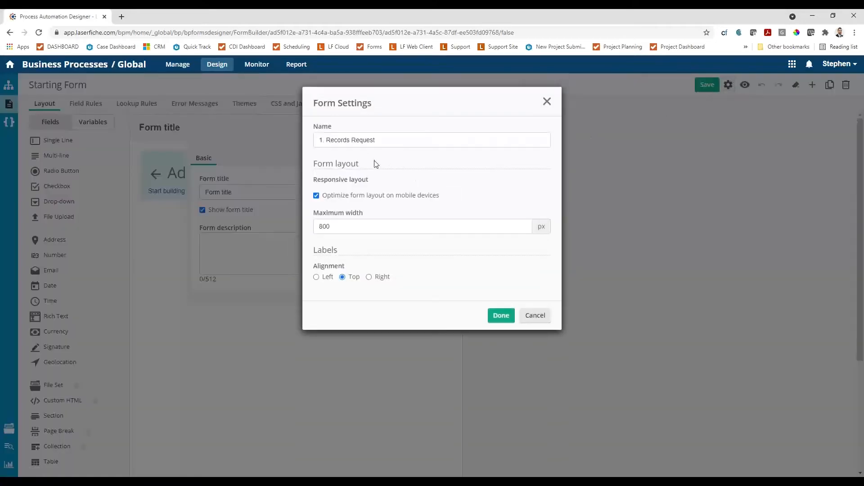
pyautogui.click(543, 318)
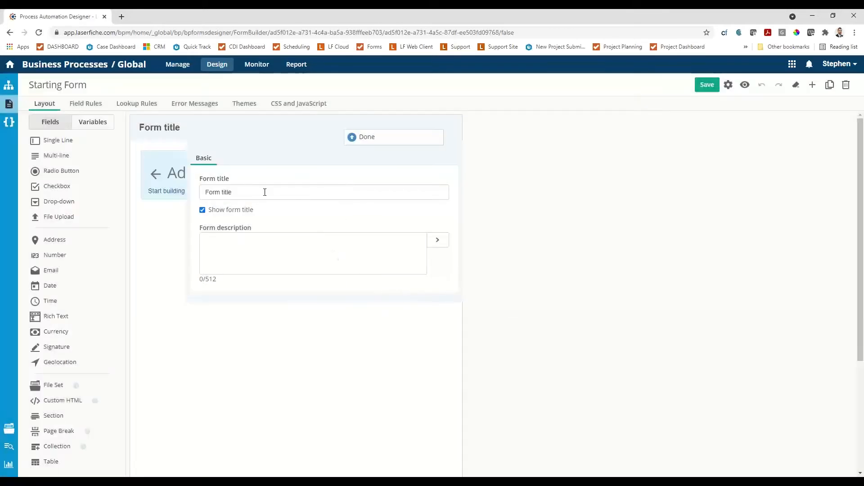
pyautogui.tripleClick(264, 192)
pyautogui.write('Reco')
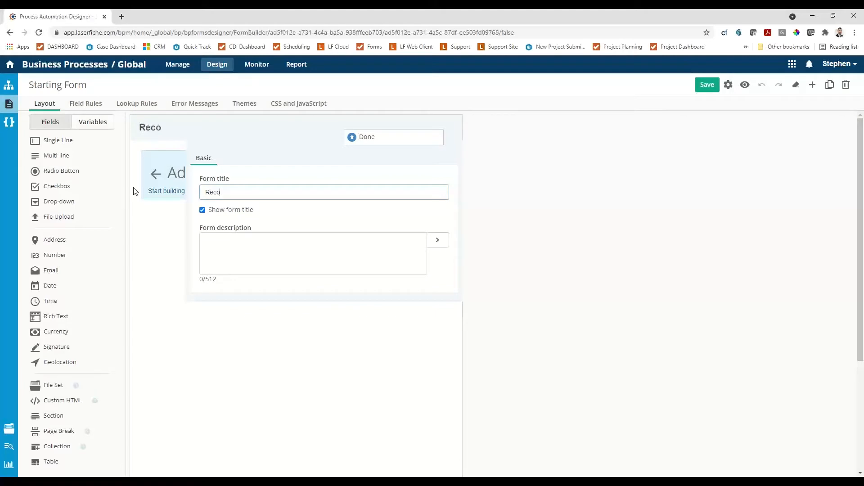
pyautogui.write('rds Request')
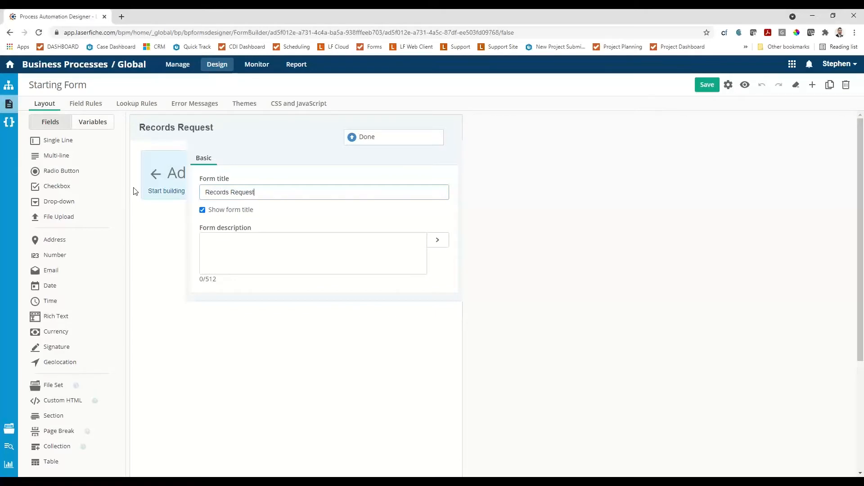
pyautogui.click(354, 137)
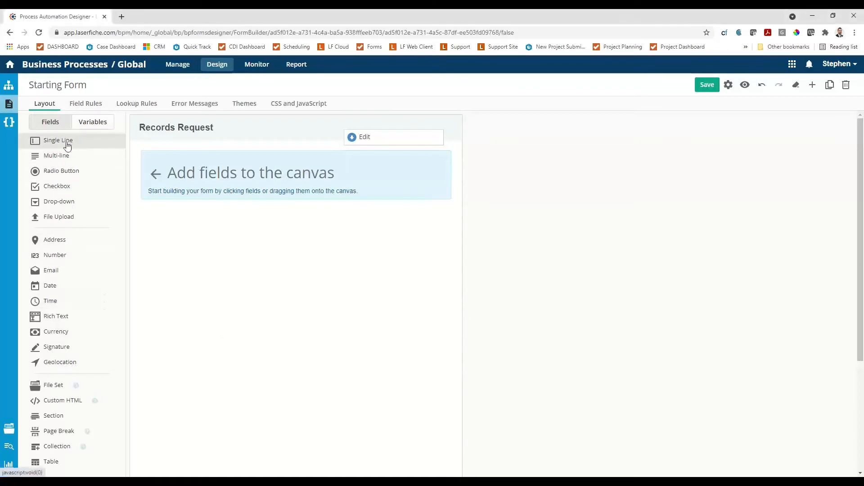
# Add a Single Line field to the form canvas and label it "Name:".
pyautogui.moveTo(65, 141); pyautogui.dragTo(164, 173)
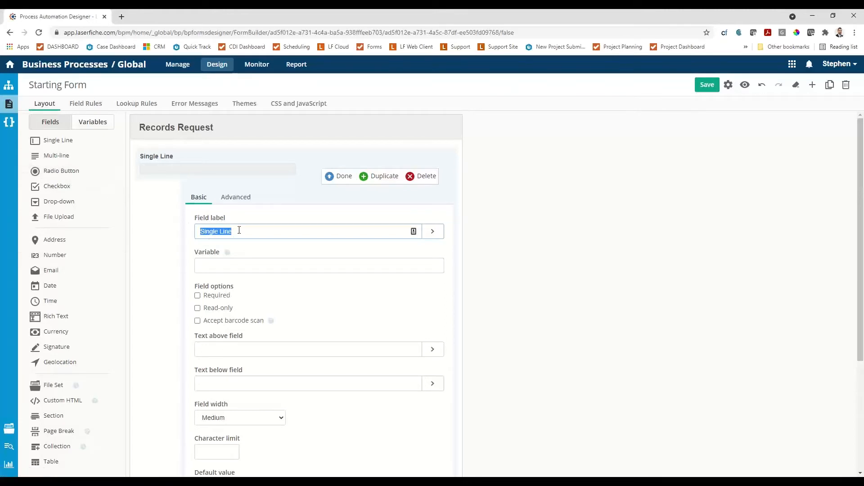
pyautogui.write('Name')
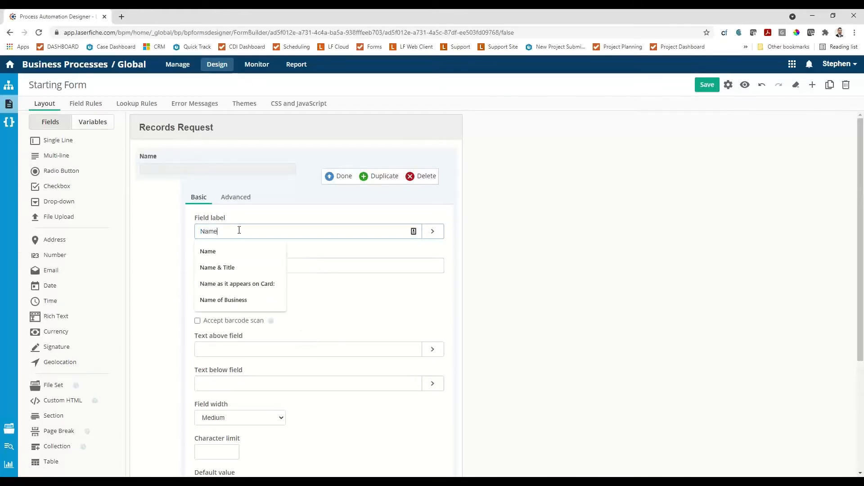
pyautogui.write(':')
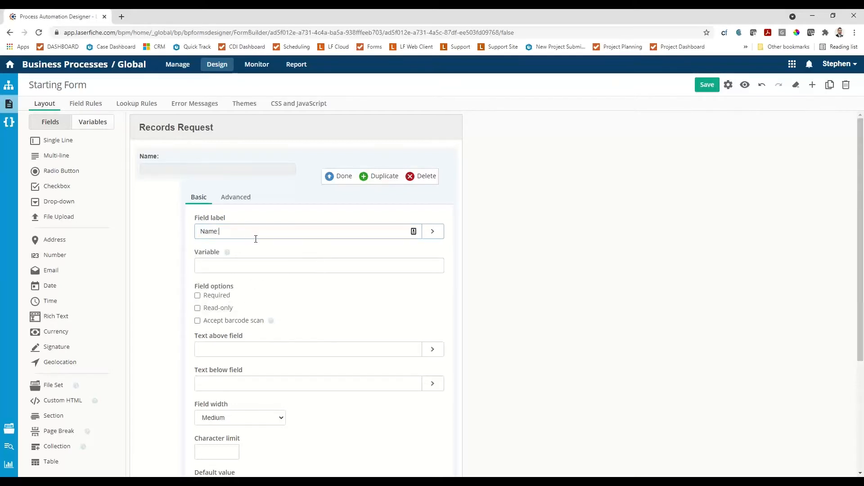
# Make the Name field required, leaving its variable blank, and save the form.
pyautogui.scroll(-2, 279, 292)
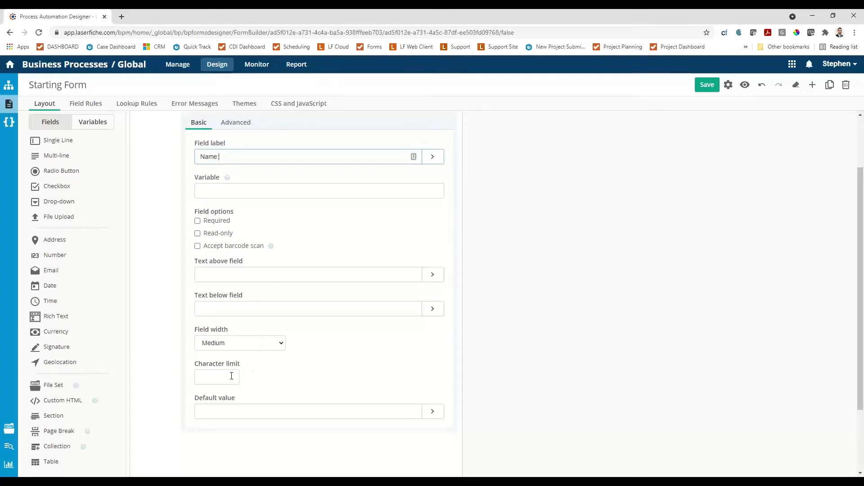
pyautogui.scroll(2, 231, 376)
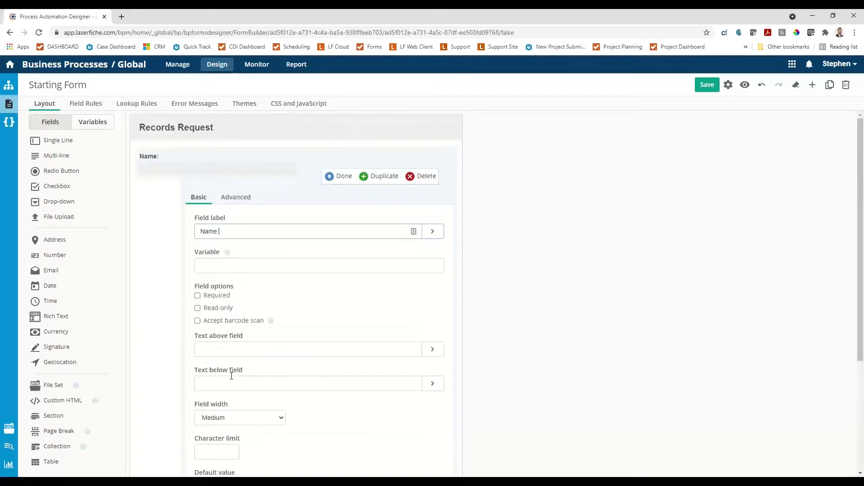
pyautogui.click(197, 296)
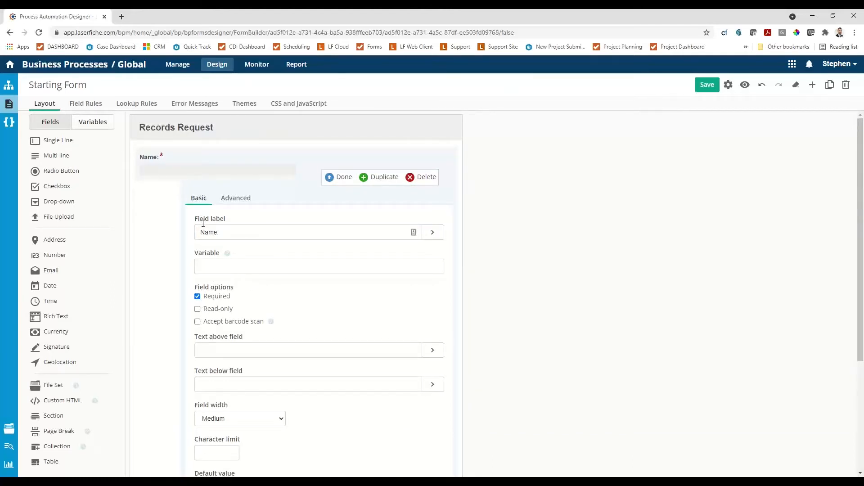
pyautogui.click(215, 270)
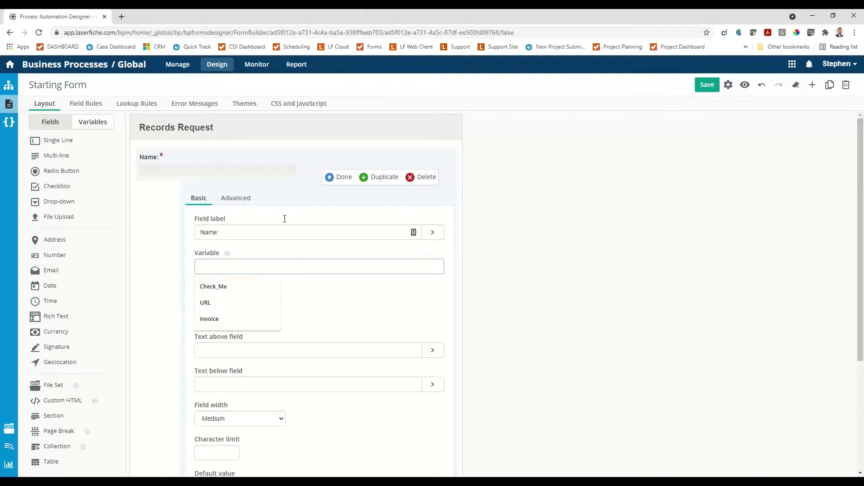
pyautogui.click(342, 177)
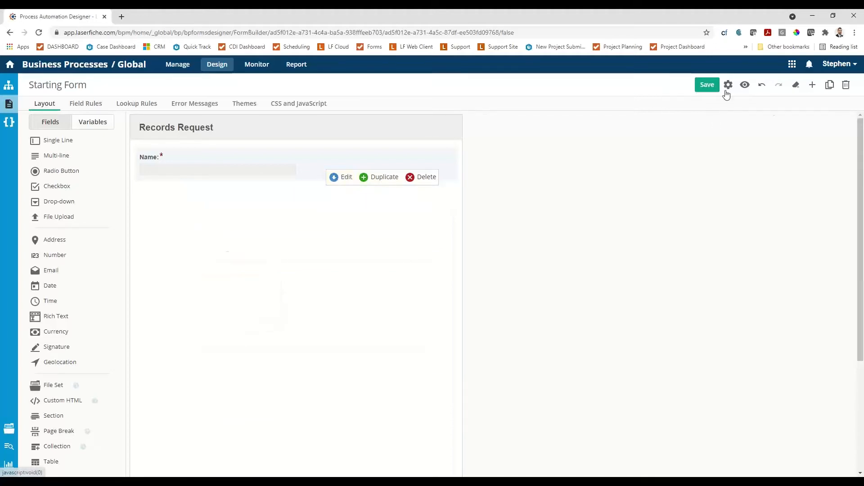
pyautogui.click(707, 90)
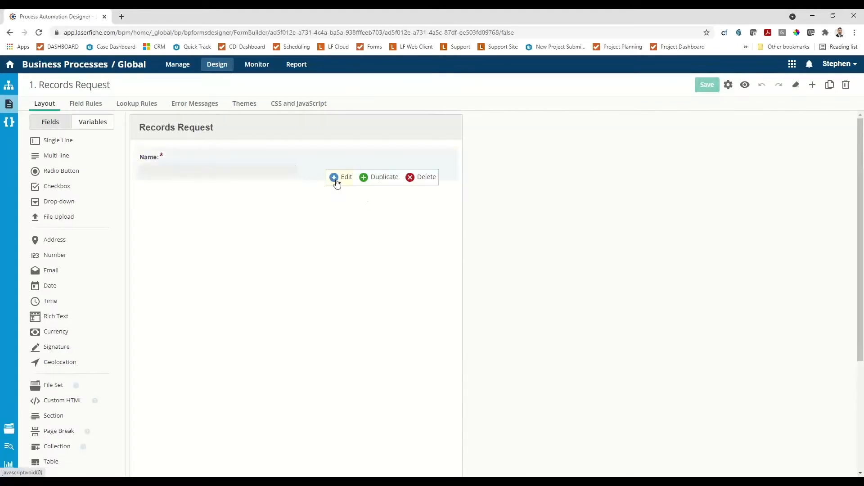
# Reopen the Name field's settings to check its variable name, and close them without changes.
pyautogui.click(334, 177)
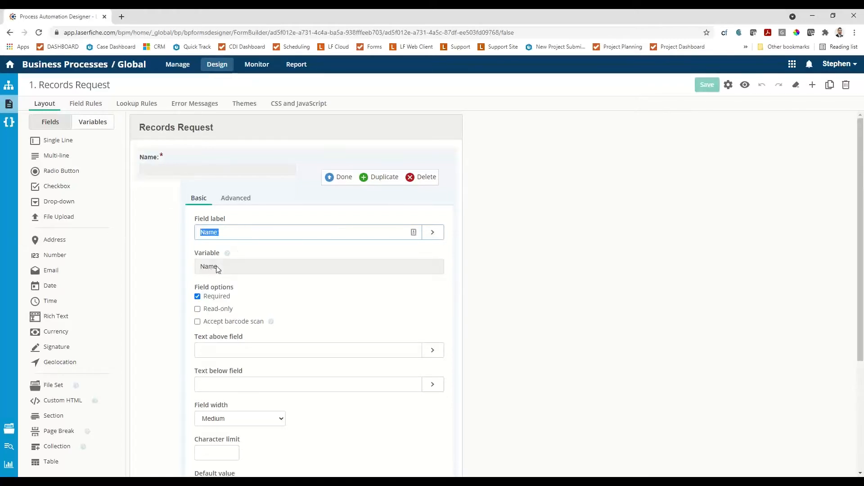
pyautogui.doubleClick(203, 270)
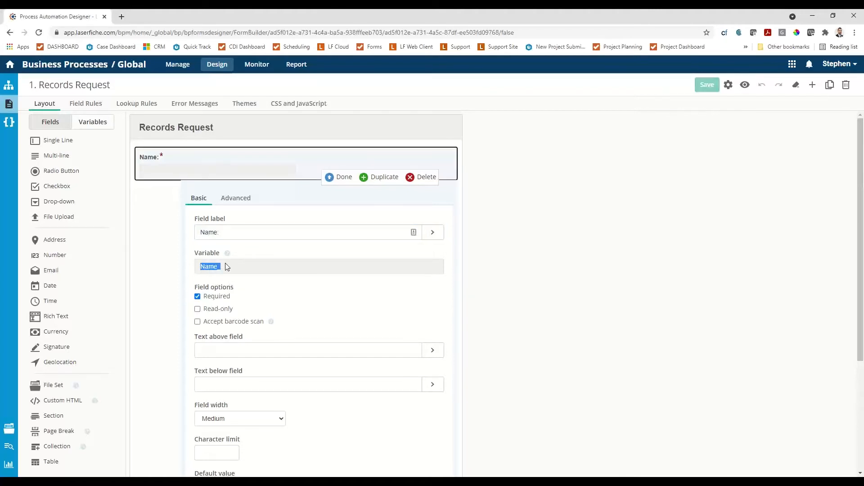
pyautogui.click(341, 178)
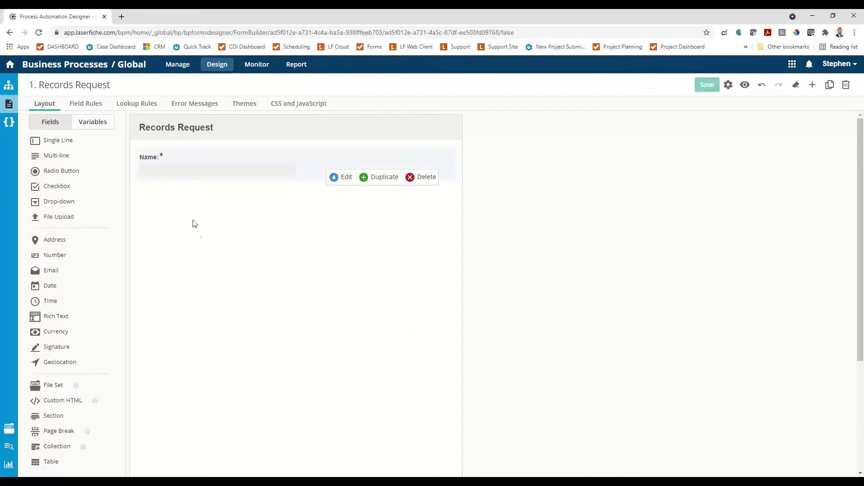
# Add a second Single Line field below Name, label it "Phone:", and save the form.
pyautogui.moveTo(58, 140); pyautogui.dragTo(145, 185)
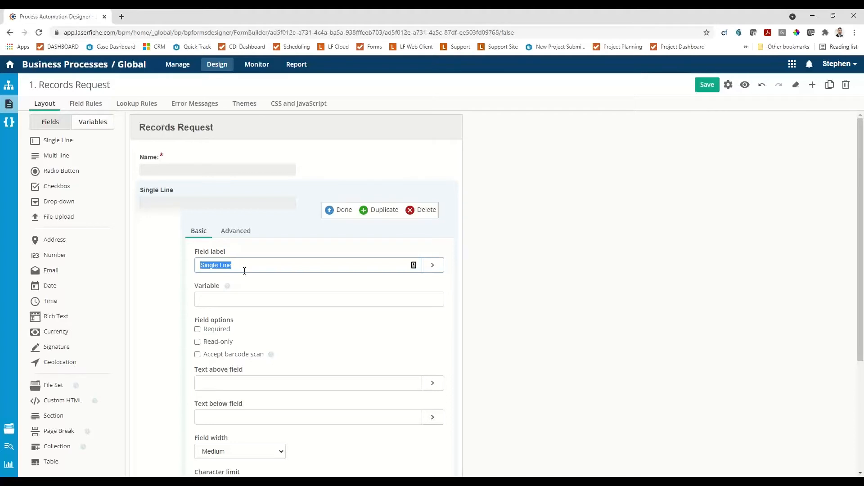
pyautogui.write('Phone')
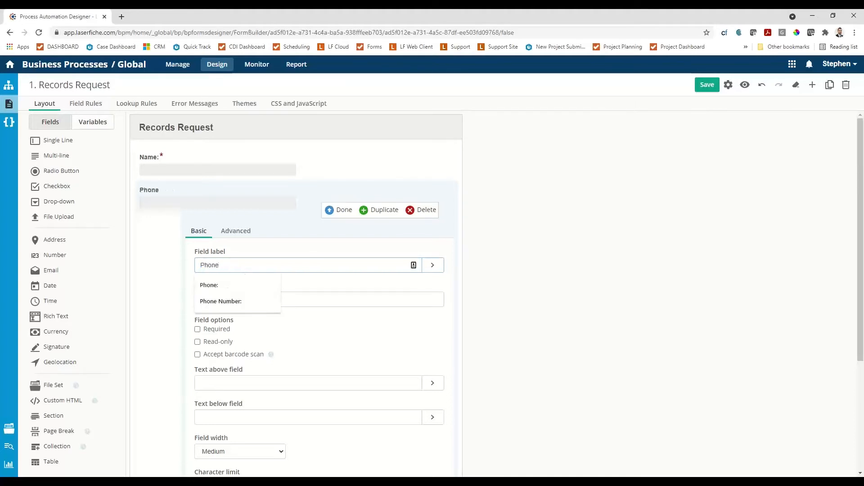
pyautogui.click(245, 274)
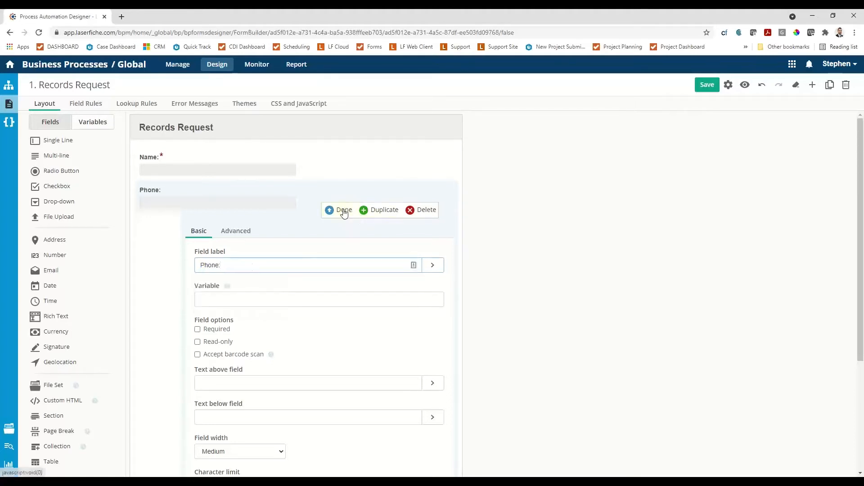
pyautogui.click(343, 211)
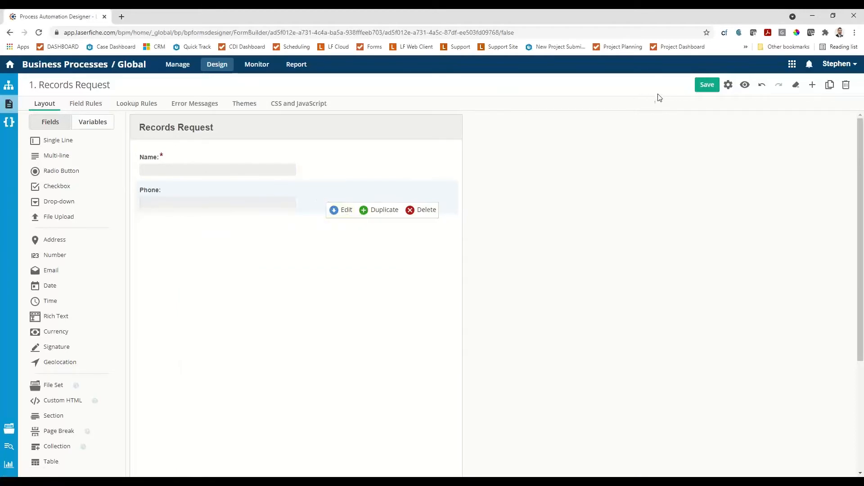
pyautogui.click(712, 88)
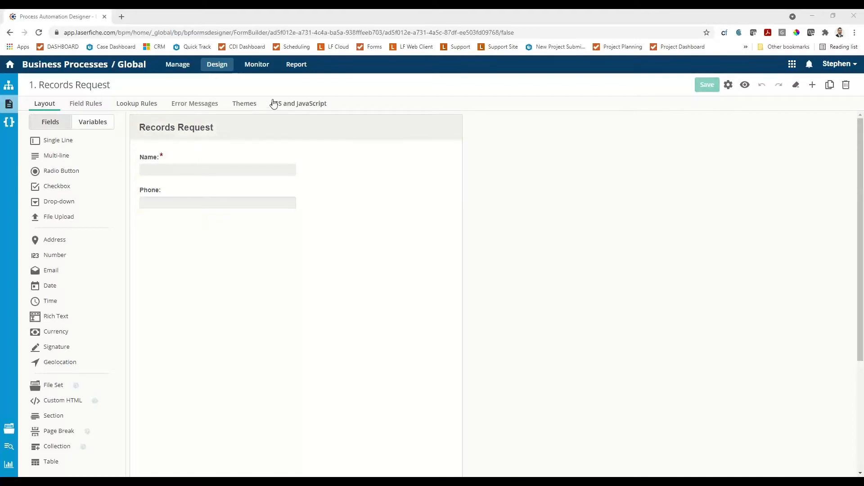
# Paste the phone number auto-format mask script into the form's JavaScript and save it.
pyautogui.click(291, 104)
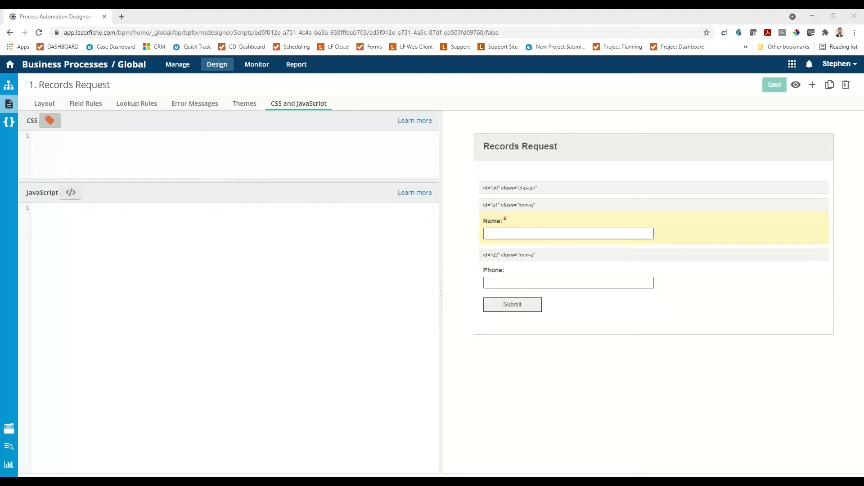
pyautogui.click(42, 208)
pyautogui.write('/* Mask single line input to autoformat for phone number (_)_-__ */ $(document).ready(function () { //Download the script and apply the masks $.getScript("https://forms.citiesdigital.com/Forms/js/libs/jqueryextra/jquery.mask.js", function () { ApplyMask(); }); //Re-apply masks when the "Add" link is clicked * ONLY IF IN A COLLECTION* $("<Collection ID>").click(ApplyMask); }); function ApplyMask() { //Loop through each input element with a parent containing the "phone" css clsas $(".phone input").each(function () { //Get the element and apply the mask var el = $(this); el.mask("(000) 000-0000", { placeholder: "(_) _-__" }); //Get the parent and remove the class //This prevents the same elements from being found in future calls to this method var parent = el.parent(\'.phone\'); parent.removeClass("phone"); }); }')
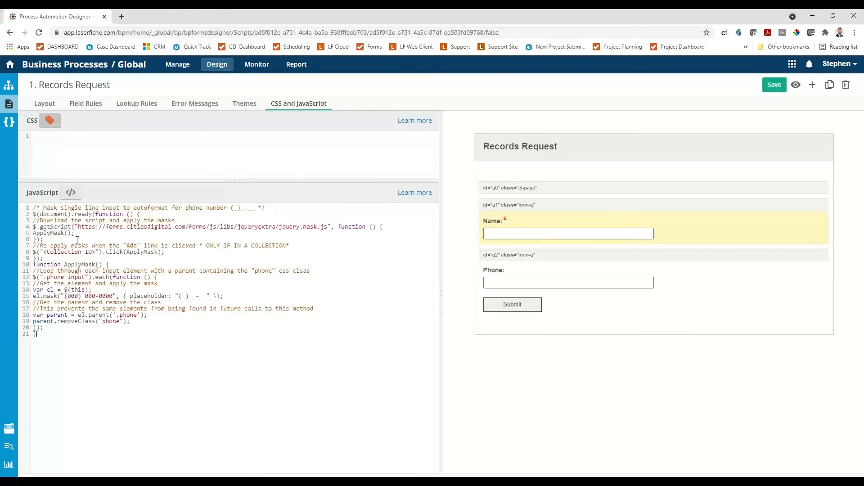
pyautogui.click(774, 84)
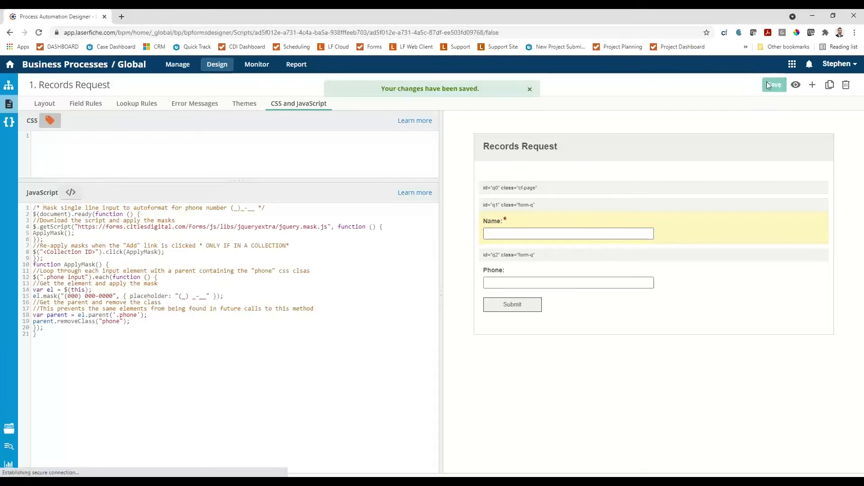
# Assign the CSS class "phone" to the Phone field in its advanced settings and save the form.
pyautogui.click(49, 110)
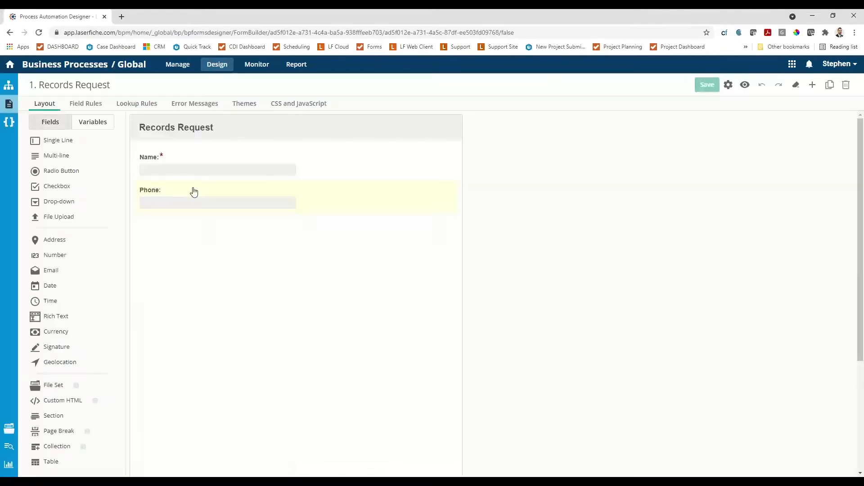
pyautogui.click(149, 186)
pyautogui.click(337, 210)
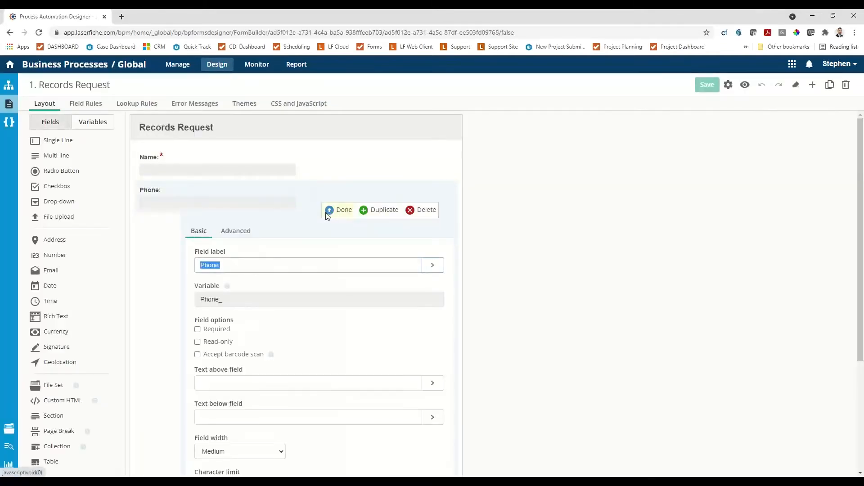
pyautogui.click(235, 229)
pyautogui.scroll(-4, 261, 346)
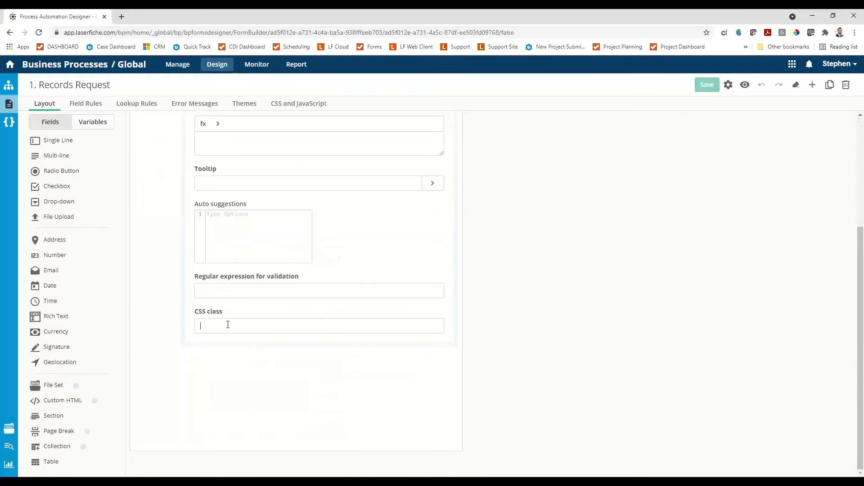
pyautogui.write('phone')
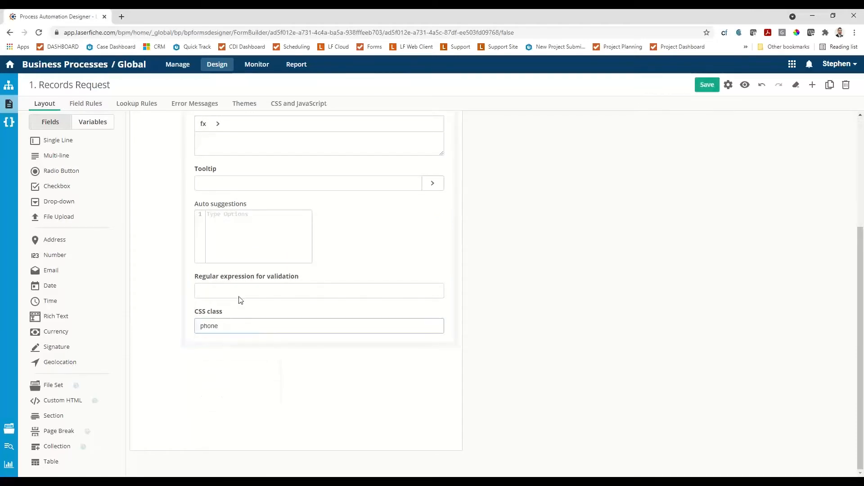
pyautogui.scroll(3, 222, 334)
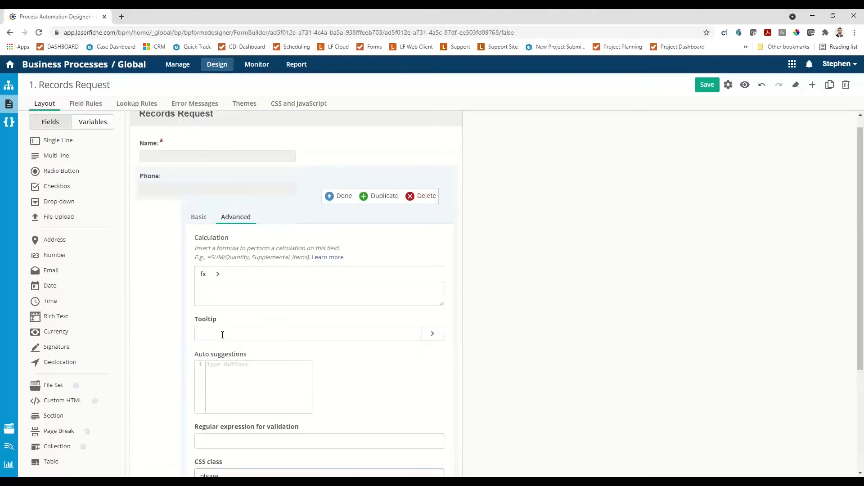
pyautogui.click(343, 196)
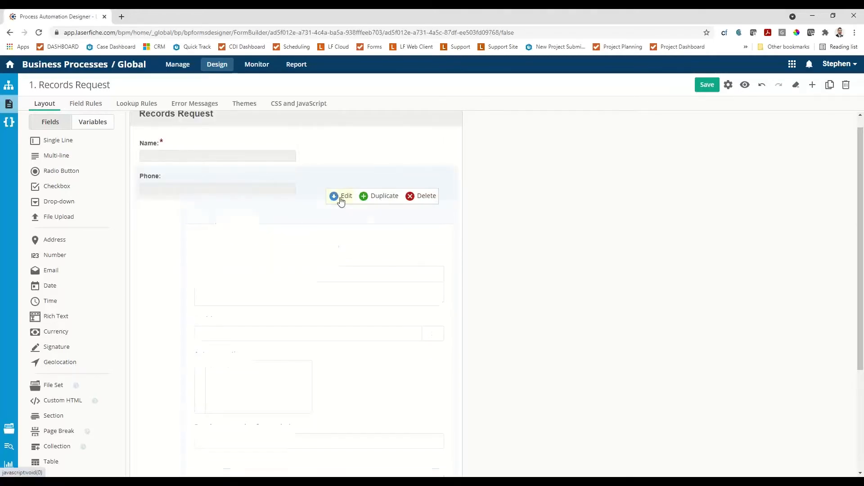
pyautogui.click(707, 85)
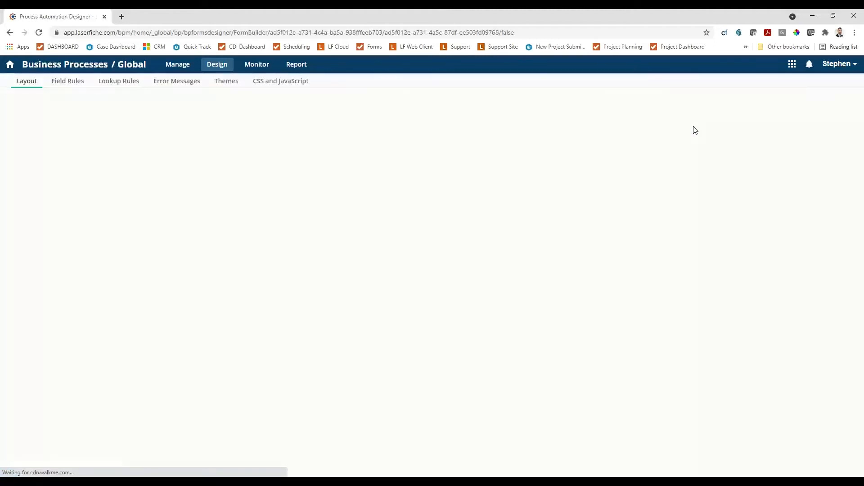
# Preview the form, test the Phone field's mask with a sample phone number, and close the preview.
pyautogui.click(745, 85)
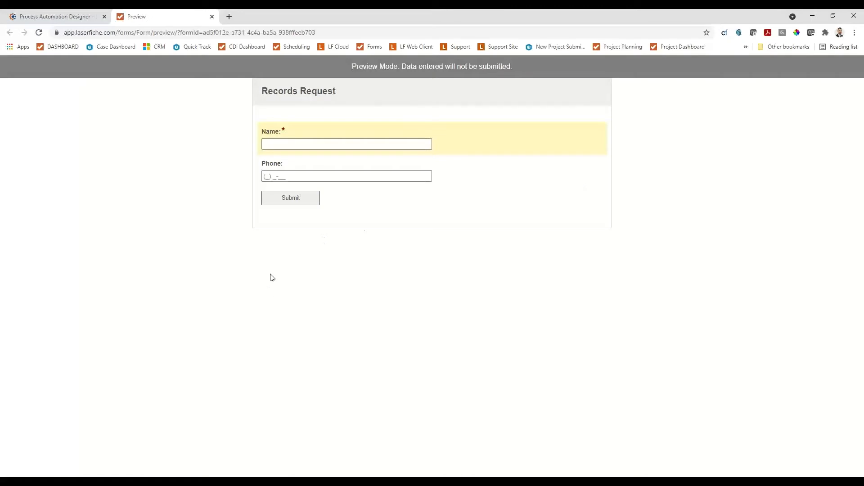
pyautogui.click(283, 176)
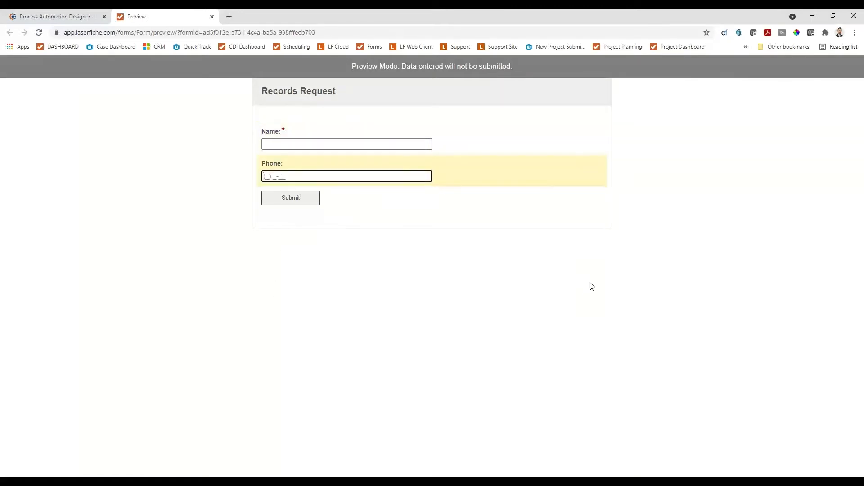
pyautogui.click(212, 17)
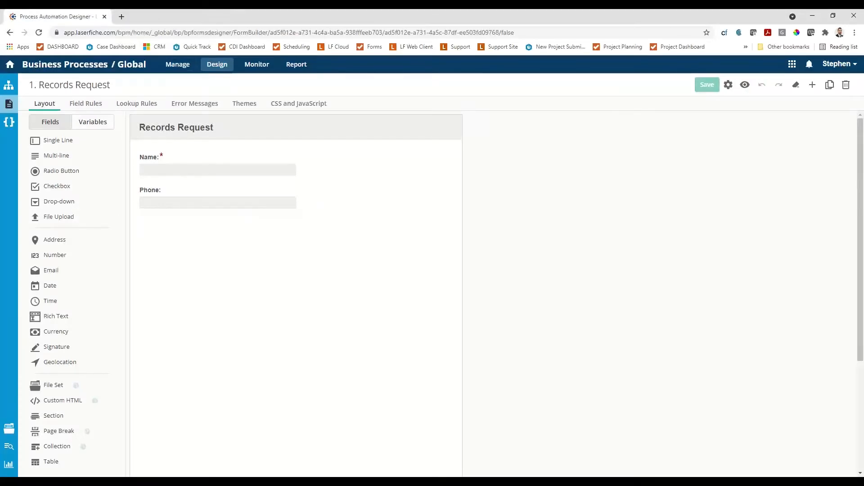
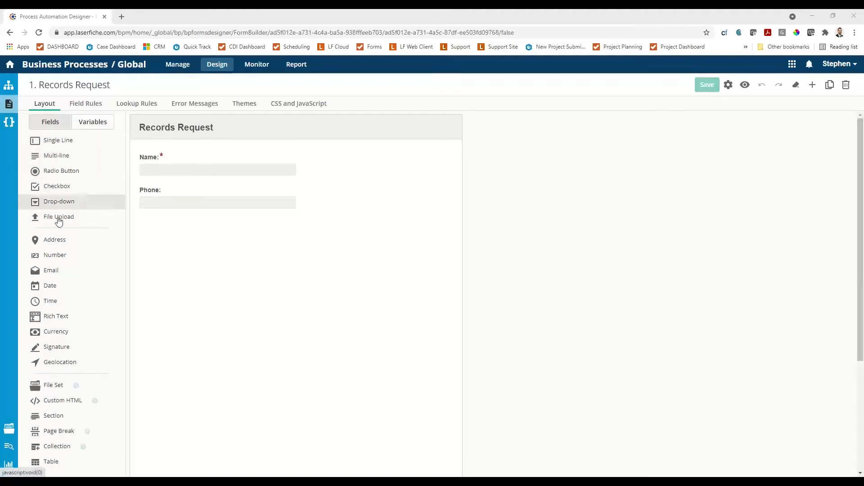
# Add an Email field between Name and Phone, make it required, and save the form.
pyautogui.moveTo(48, 270); pyautogui.dragTo(146, 176)
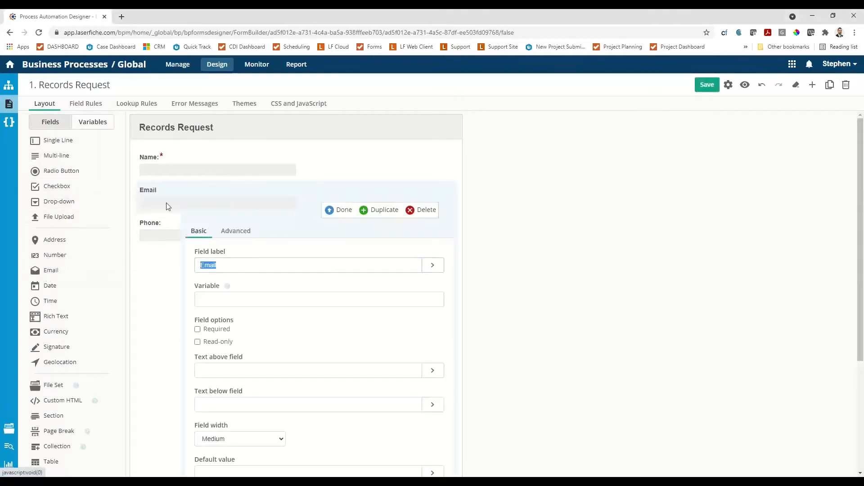
pyautogui.click(197, 329)
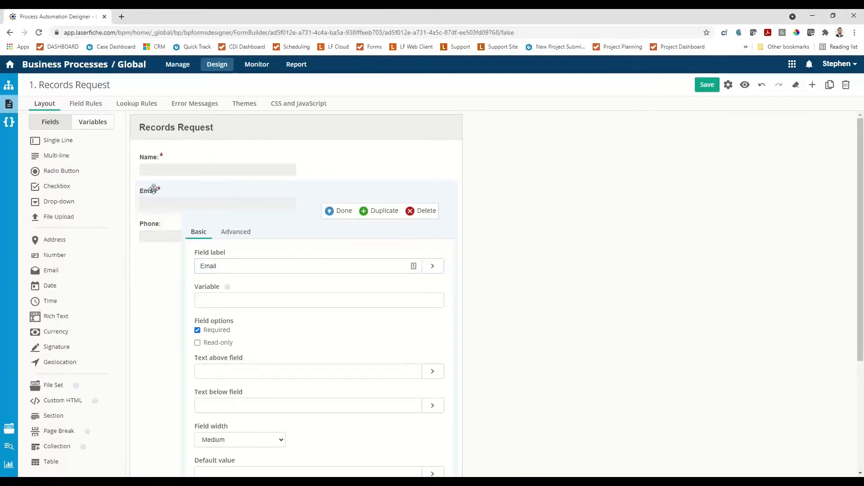
pyautogui.scroll(-3, 153, 207)
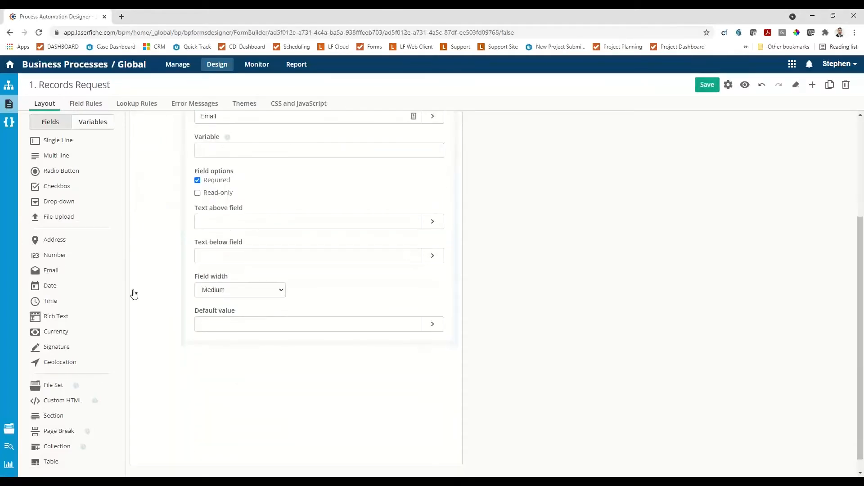
pyautogui.scroll(3, 270, 284)
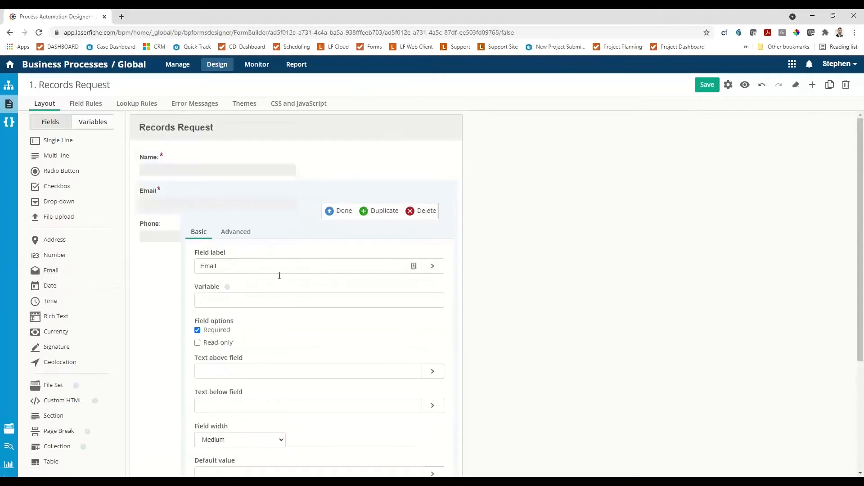
pyautogui.click(340, 211)
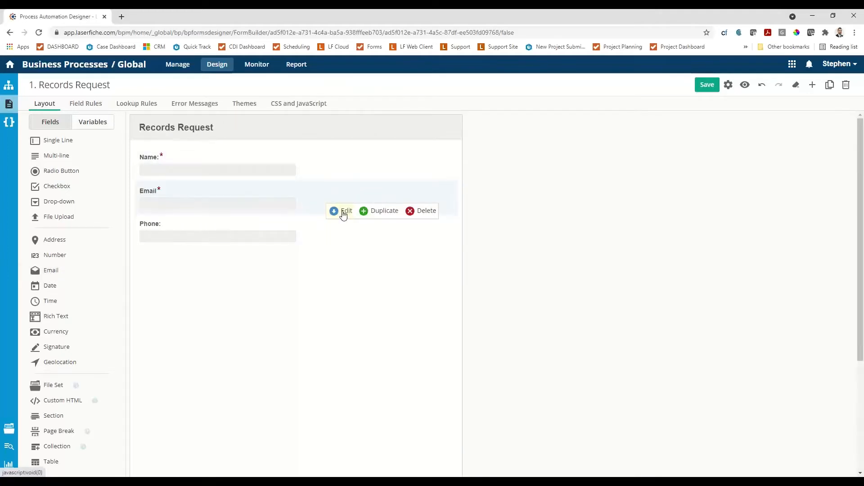
pyautogui.click(706, 88)
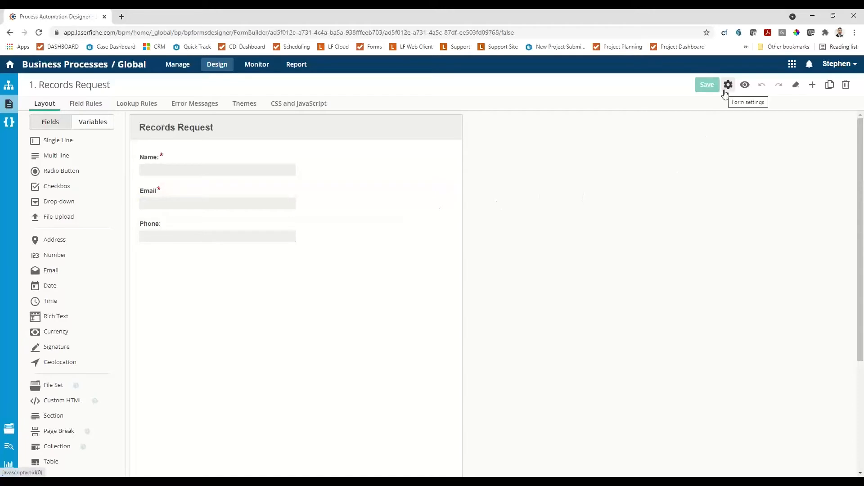
# Preview the form and test the Email field's validation with the malformed entry "adhgxf".
pyautogui.click(745, 85)
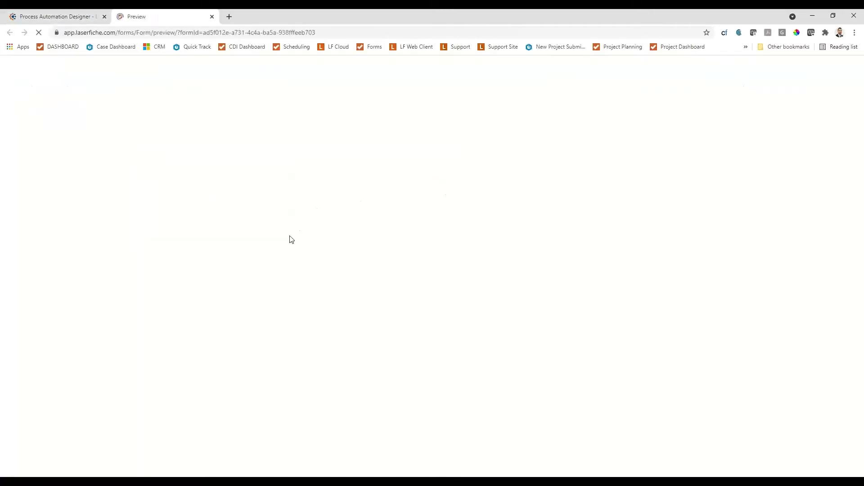
pyautogui.click(300, 178)
pyautogui.write('adhgxf')
pyautogui.press('Tab')
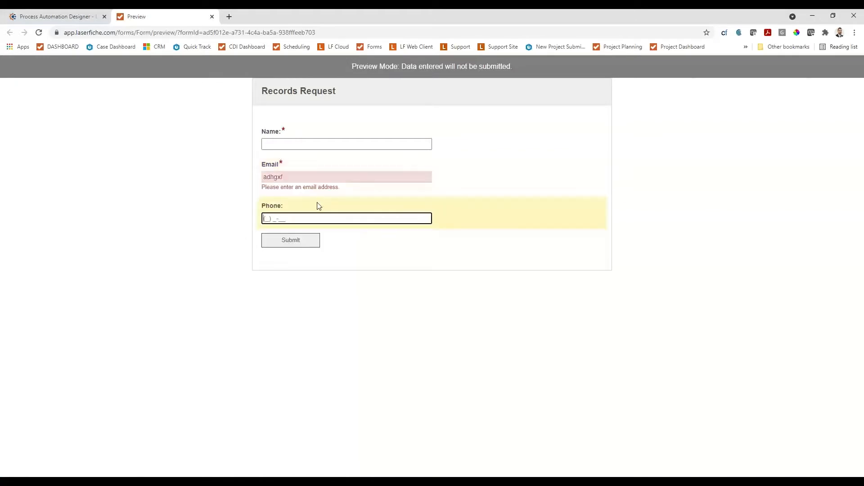
# Test the previewed Email field with an incomplete address and a properly formatted email address.
pyautogui.click(285, 176)
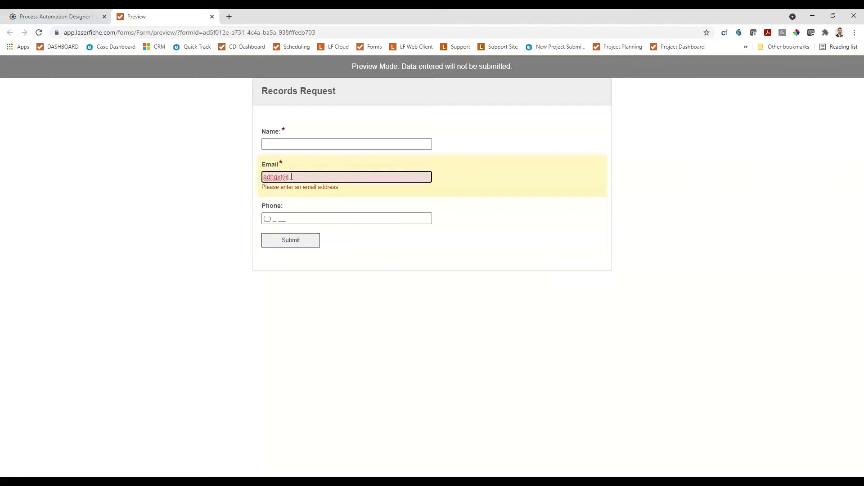
pyautogui.press('Tab')
pyautogui.hotkey('shift', 'Tab')
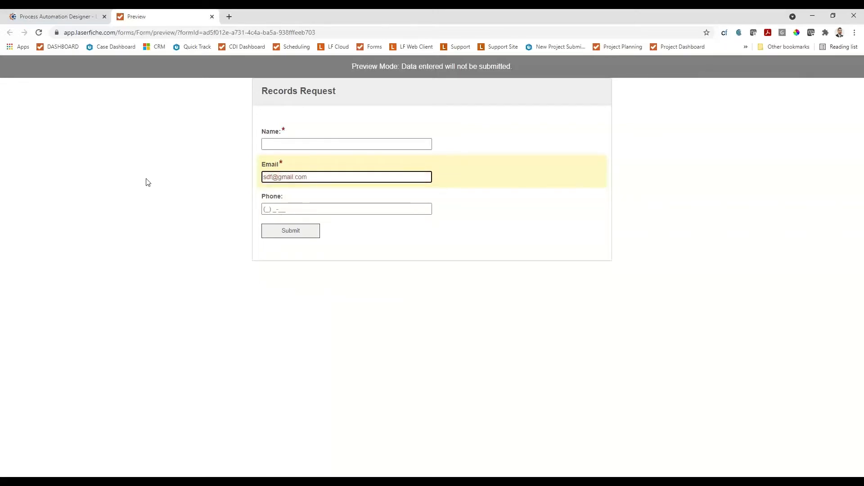
pyautogui.press('Tab')
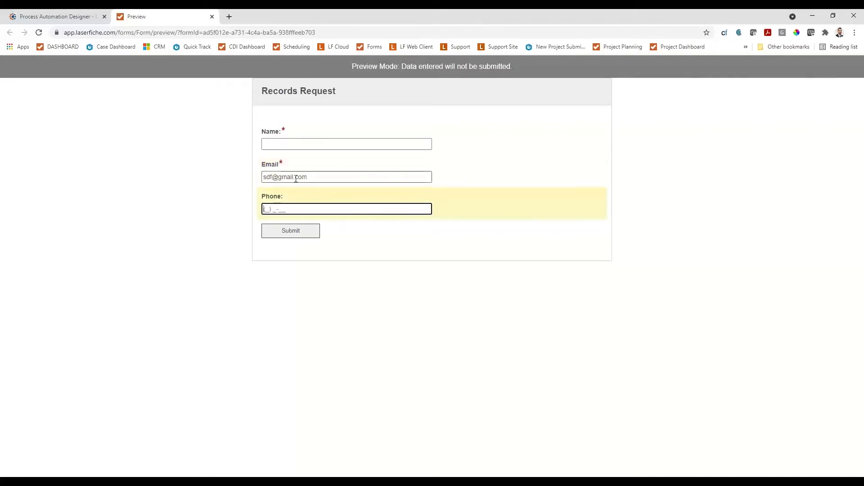
# Clear the previewed Email field to test its required rule, and close the preview.
pyautogui.moveTo(306, 177); pyautogui.dragTo(248, 178)
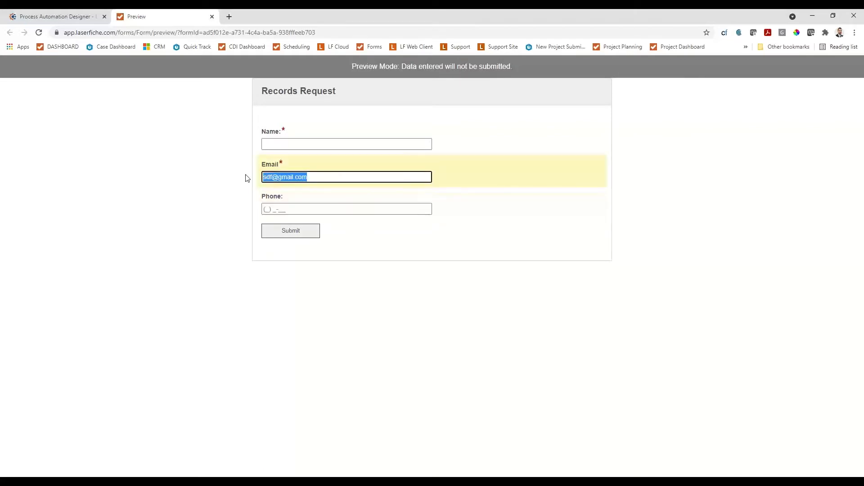
pyautogui.press('BackSpace')
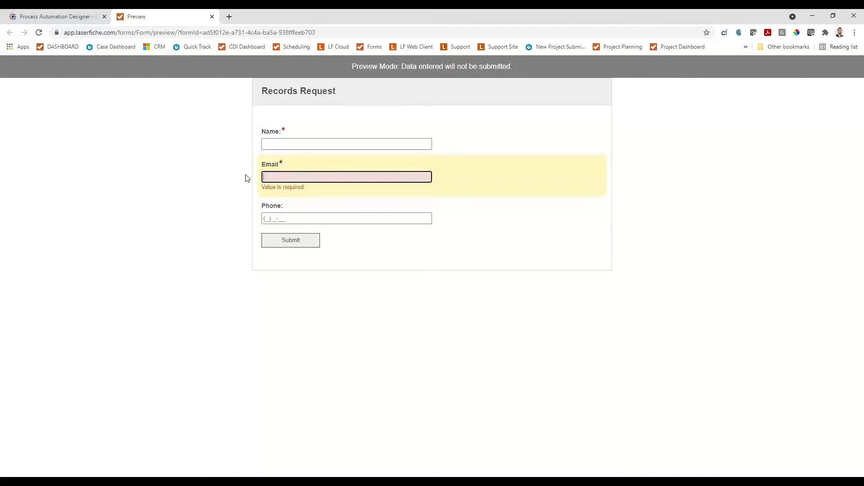
pyautogui.click(212, 17)
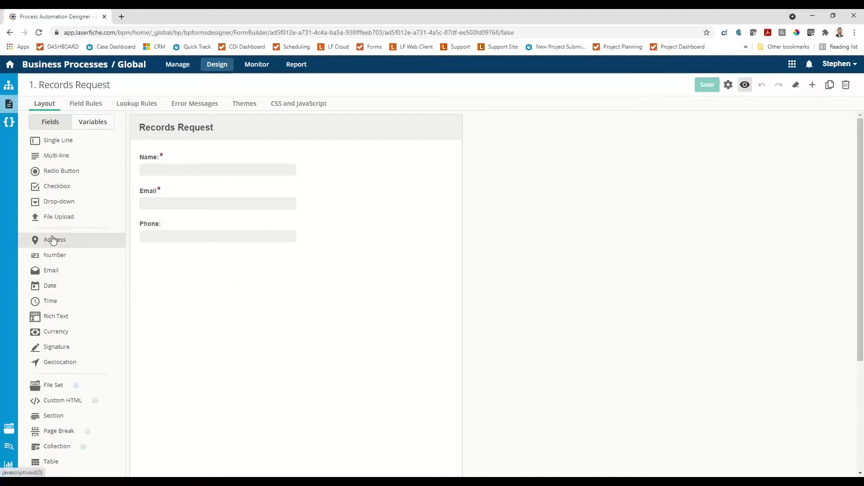
# Add an Address field below Phone with its default settings and save the form.
pyautogui.moveTo(54, 240); pyautogui.dragTo(228, 276)
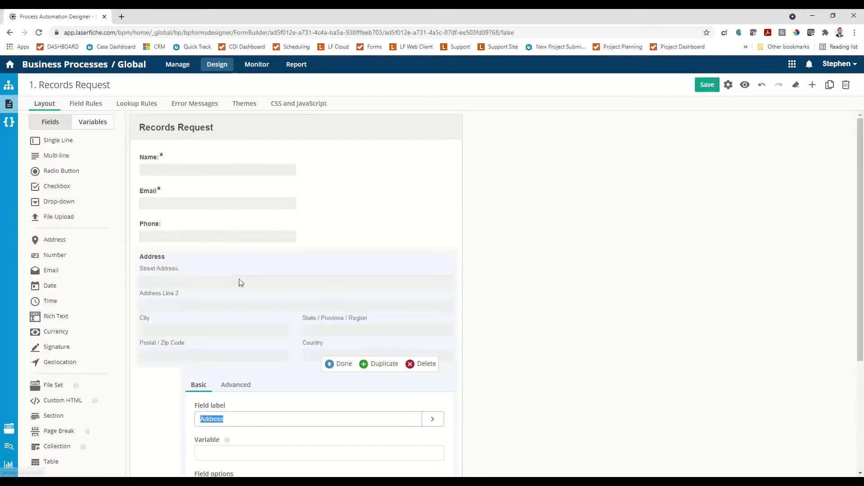
pyautogui.click(332, 368)
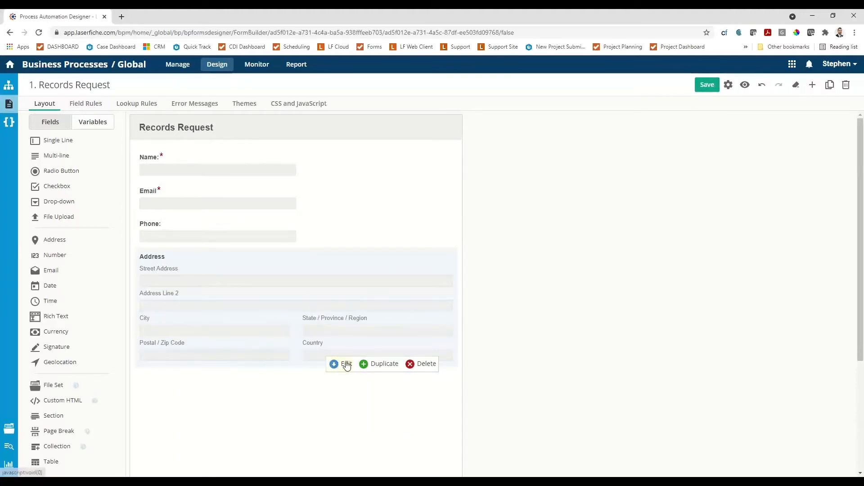
pyautogui.click(710, 88)
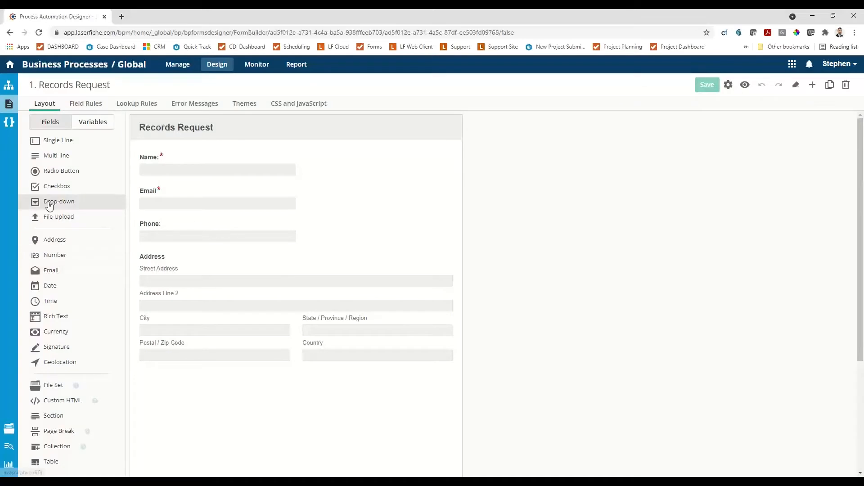
# Add a Drop-down field below Address and label it "How do you want to receive the records?".
pyautogui.moveTo(47, 205); pyautogui.dragTo(162, 371)
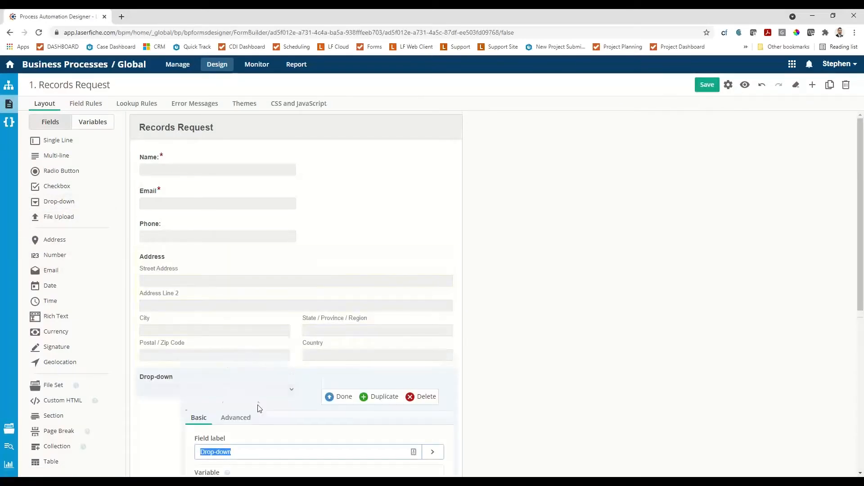
pyautogui.scroll(-2, 260, 396)
pyautogui.write('How do')
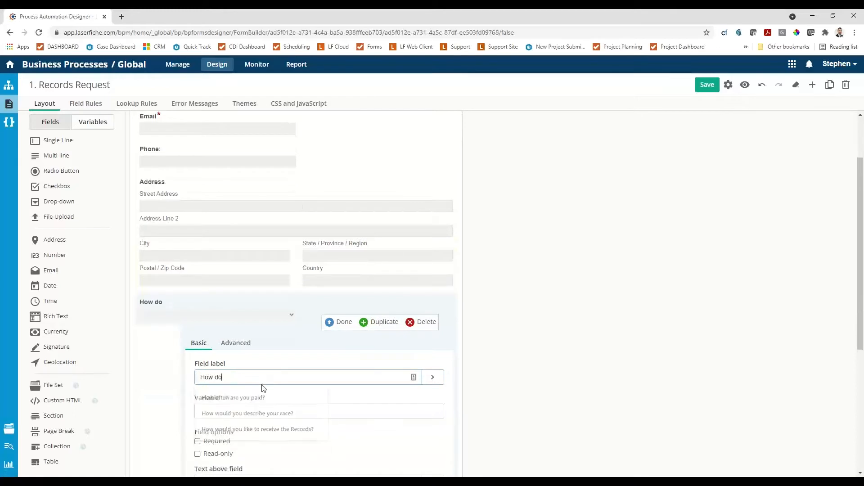
pyautogui.write(' you want to recieve ')
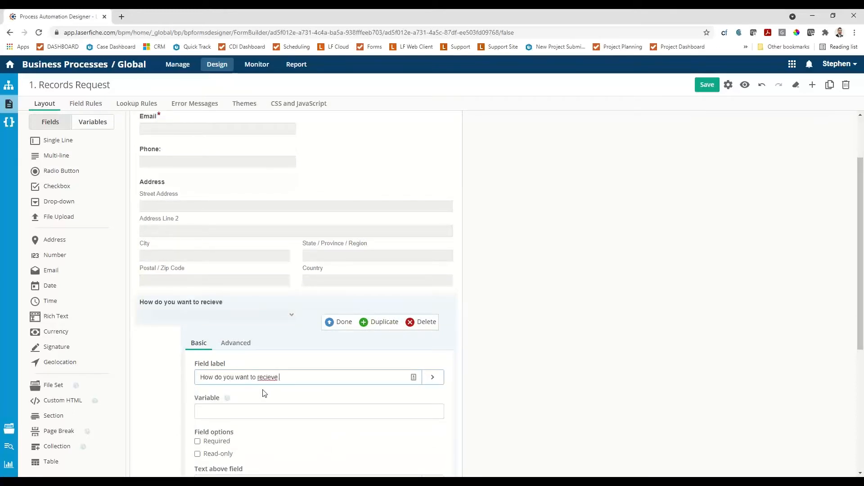
pyautogui.write('the')
pyautogui.press('BackSpace')
pyautogui.press('BackSpace')
pyautogui.press('BackSpace')
pyautogui.press('BackSpace')
pyautogui.press('BackSpace')
pyautogui.press('BackSpace')
pyautogui.press('BackSpace')
pyautogui.press('BackSpace')
pyautogui.write('eive the records?')
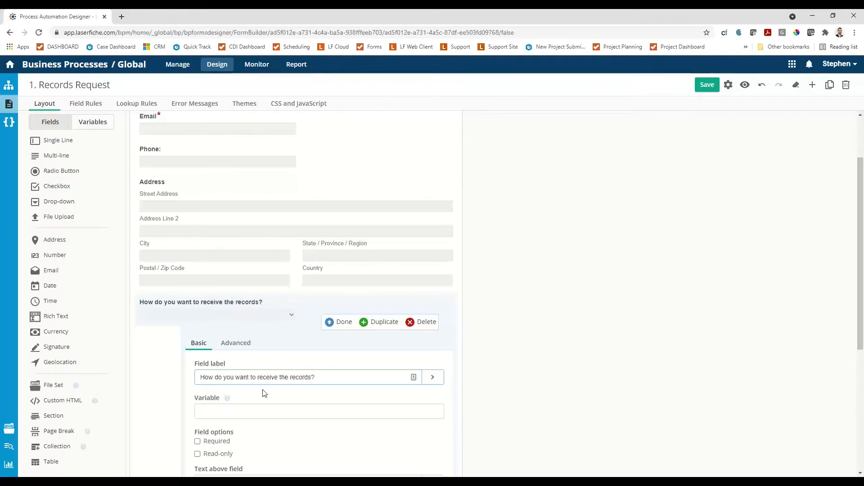
# Replace the drop-down's default choices with UPS, Fedex, Pickup and Email.
pyautogui.scroll(-5, 264, 393)
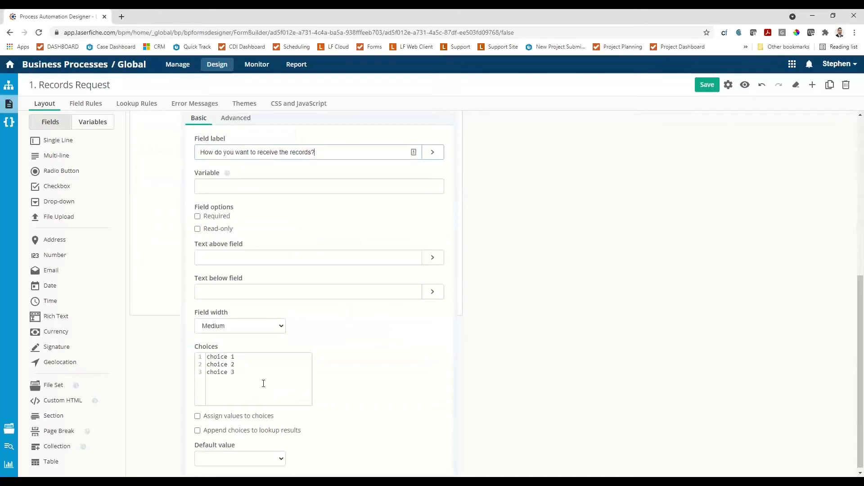
pyautogui.moveTo(253, 378); pyautogui.dragTo(175, 357)
pyautogui.press('BackSpace')
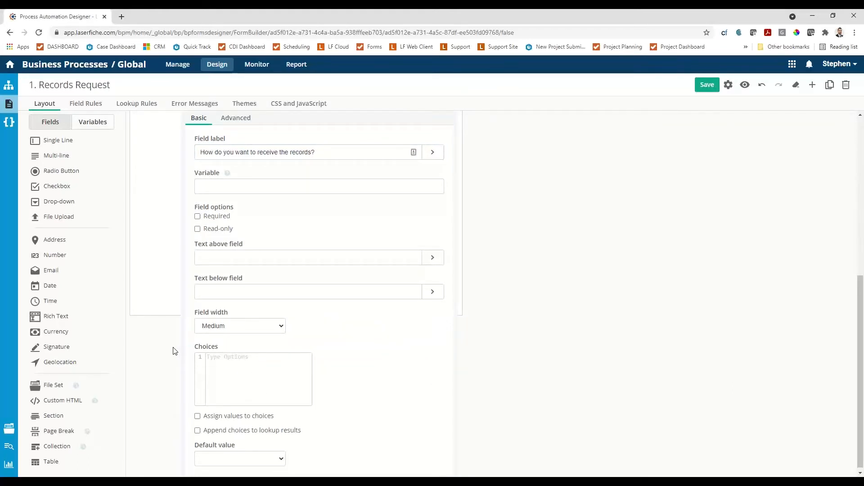
pyautogui.write('UPS ')
pyautogui.write('Fedex')
pyautogui.press('Return')
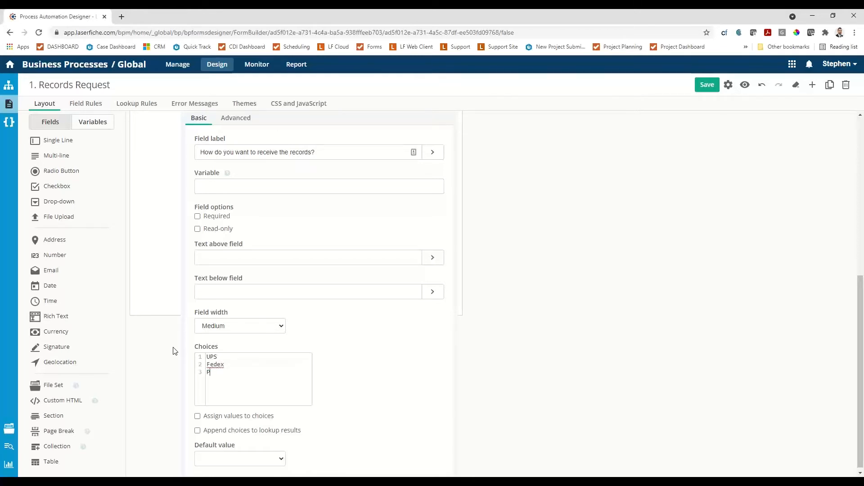
pyautogui.write('Email')
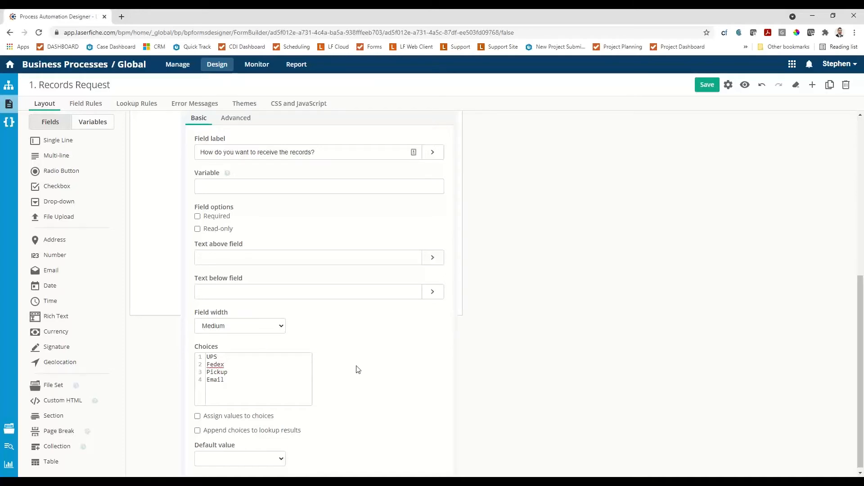
# Make the records delivery drop-down required, set its default value to Email, and finish editing the field.
pyautogui.scroll(2, 268, 345)
pyautogui.click(197, 292)
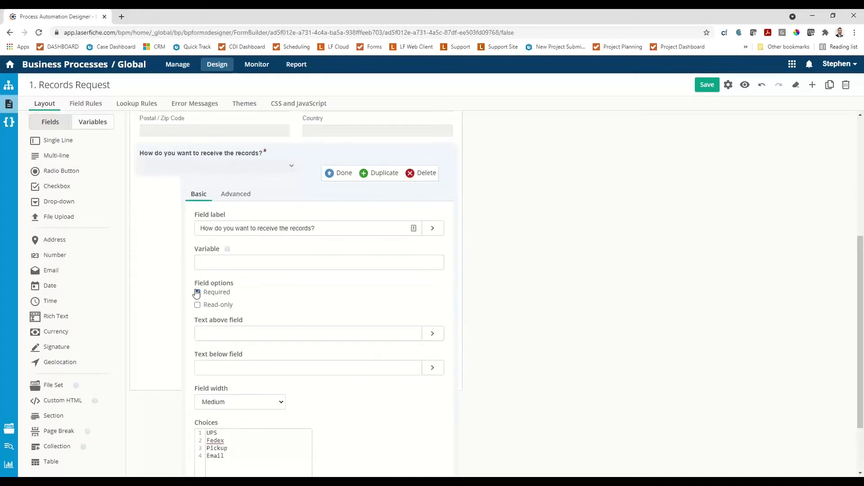
pyautogui.scroll(-2, 243, 310)
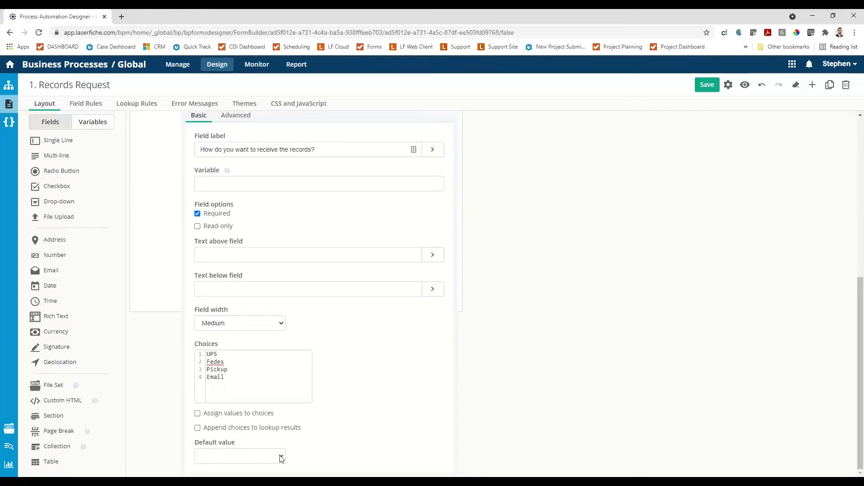
pyautogui.click(239, 456)
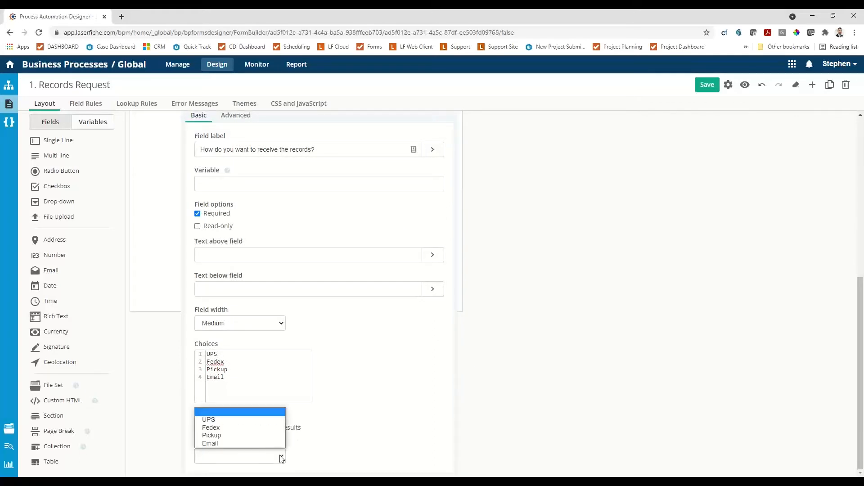
pyautogui.click(233, 444)
pyautogui.scroll(2, 357, 398)
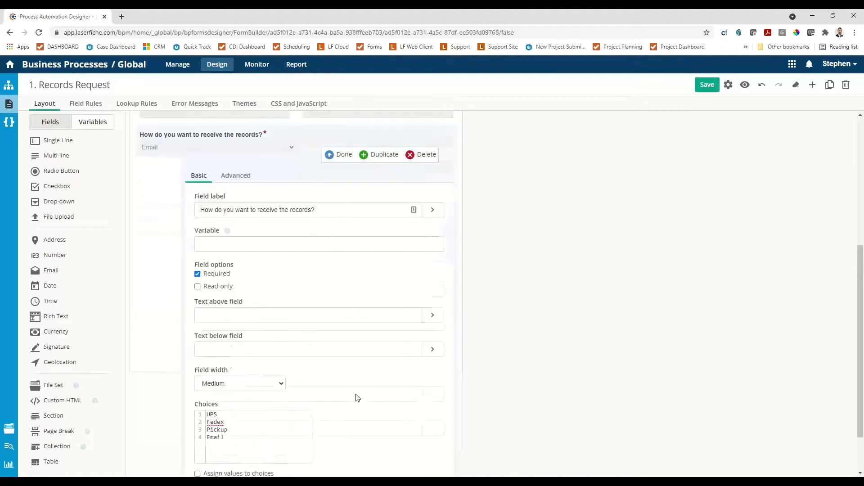
pyautogui.scroll(2, 357, 398)
pyautogui.click(341, 246)
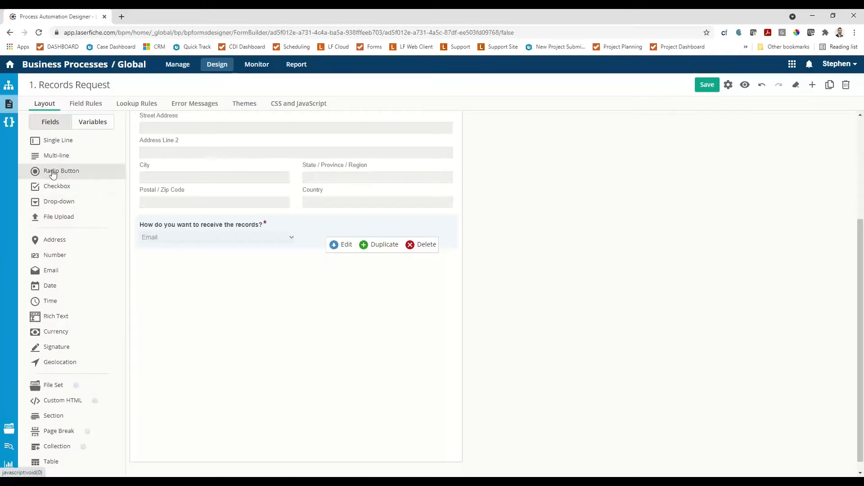
pyautogui.moveTo(51, 140); pyautogui.dragTo(168, 270)
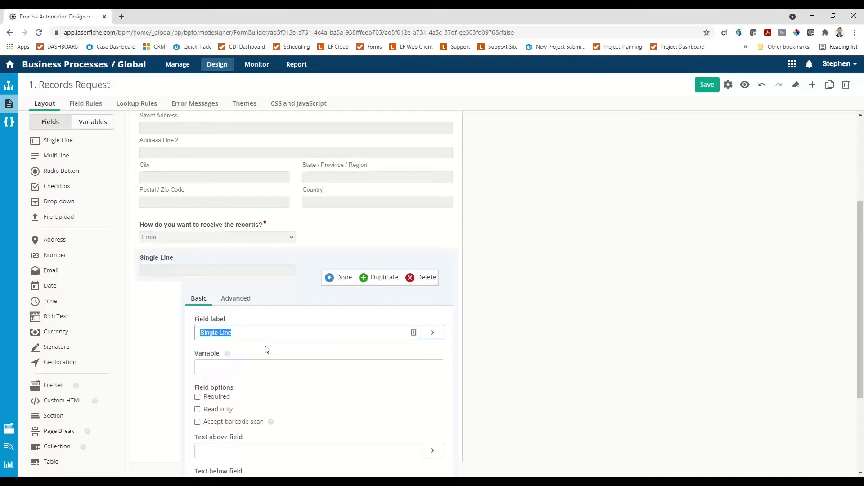
pyautogui.write('RECOR')
pyautogui.press('BackSpace')
pyautogui.press('BackSpace')
pyautogui.press('BackSpace')
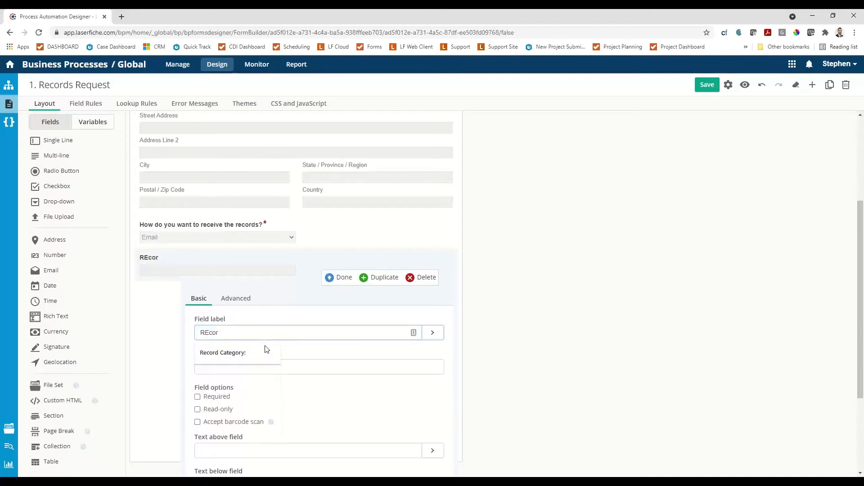
pyautogui.press('BackSpace')
pyautogui.write('ecord')
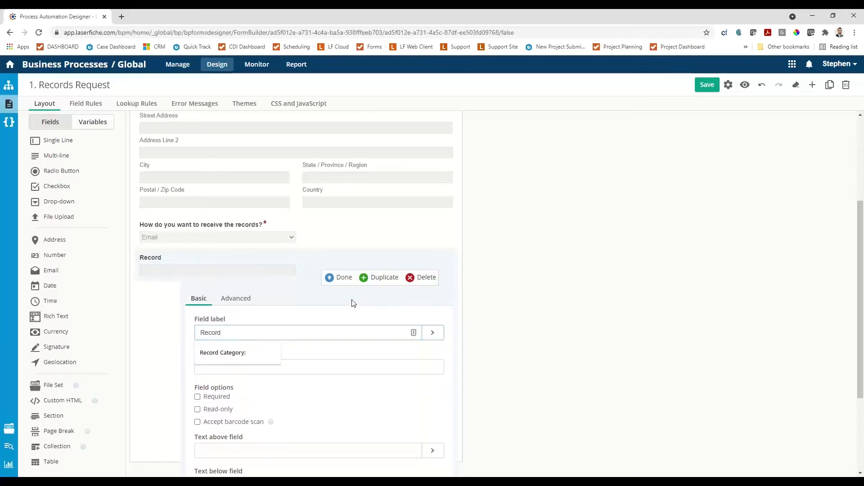
pyautogui.click(418, 283)
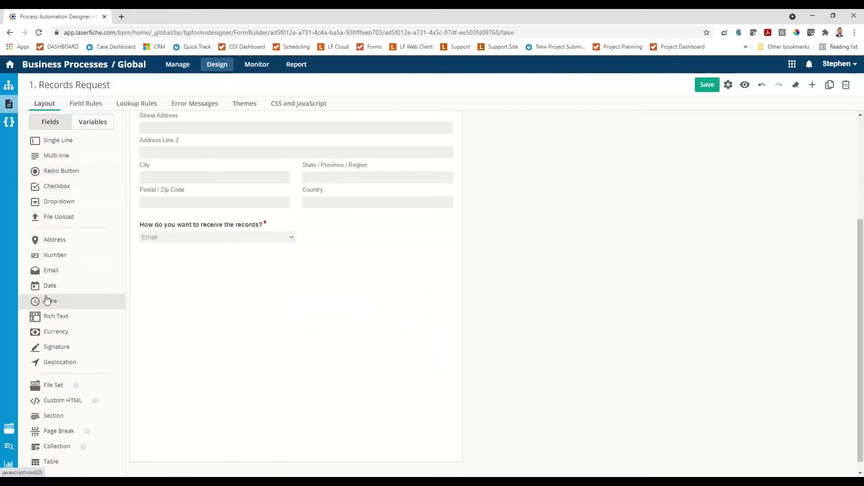
# Add a Drop-down field below the records delivery drop-down and label it "Record Category:".
pyautogui.moveTo(45, 201); pyautogui.dragTo(233, 264)
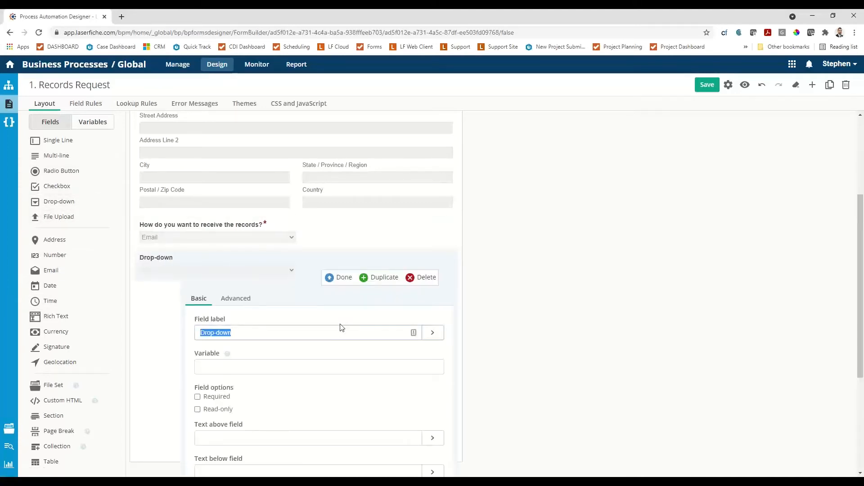
pyautogui.write('Rec')
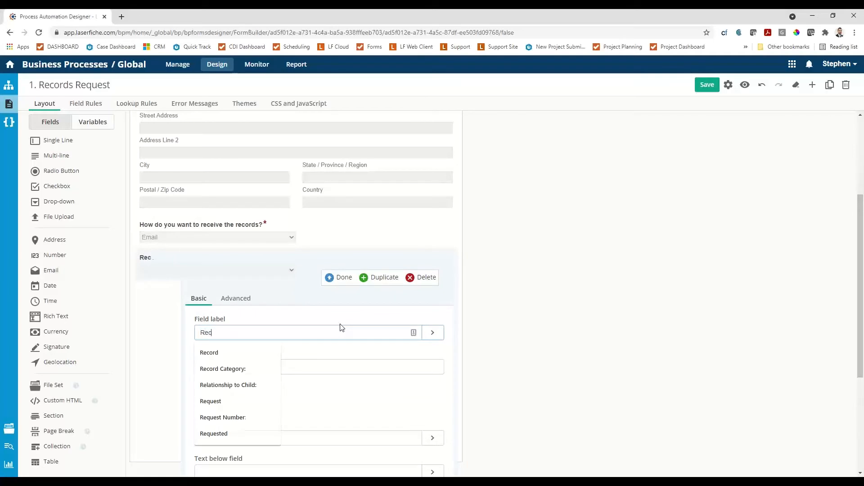
pyautogui.write('ord Categ')
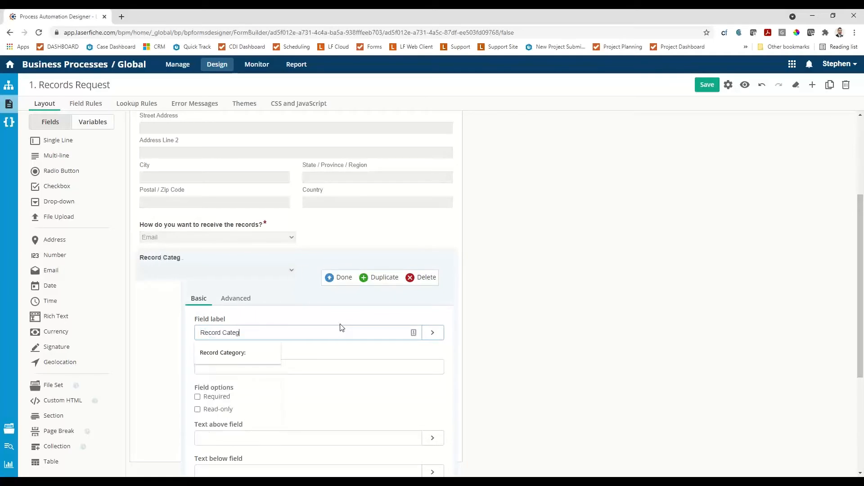
pyautogui.write('ory:')
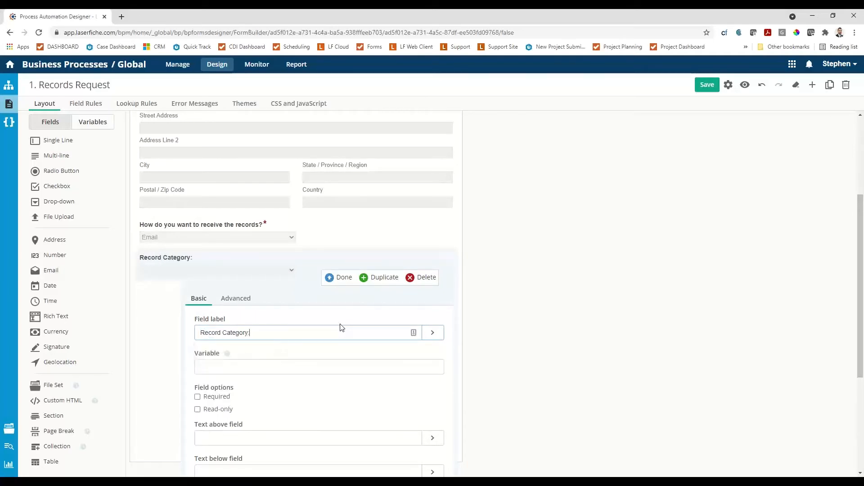
# Replace the Record Category drop-down's default choices with Police, City and Personell, and finish editing the field.
pyautogui.scroll(-4, 337, 319)
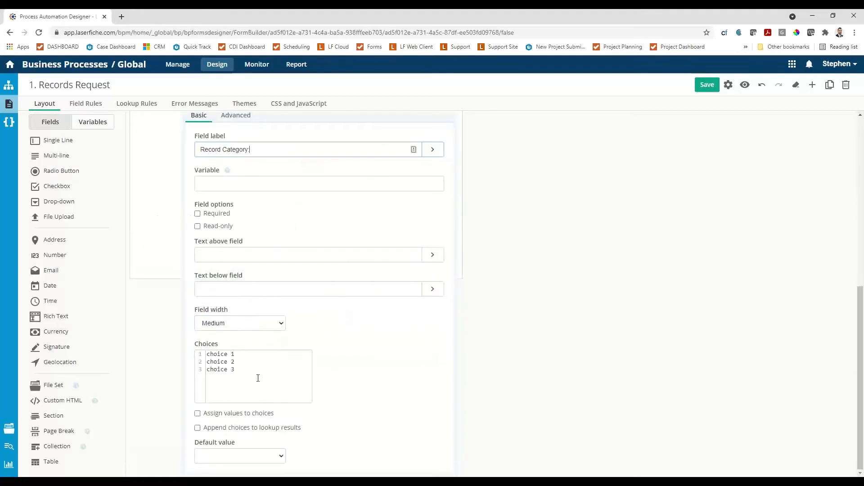
pyautogui.moveTo(256, 376); pyautogui.dragTo(180, 344)
pyautogui.write('Poli')
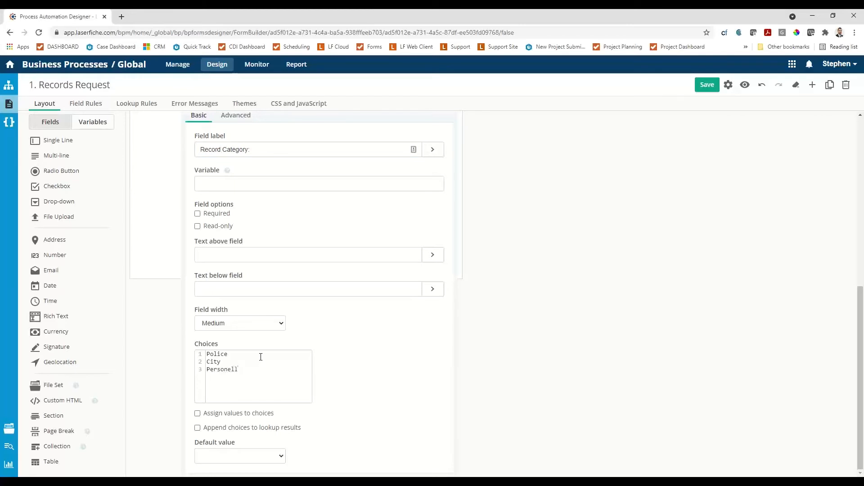
pyautogui.scroll(3, 342, 344)
pyautogui.click(331, 248)
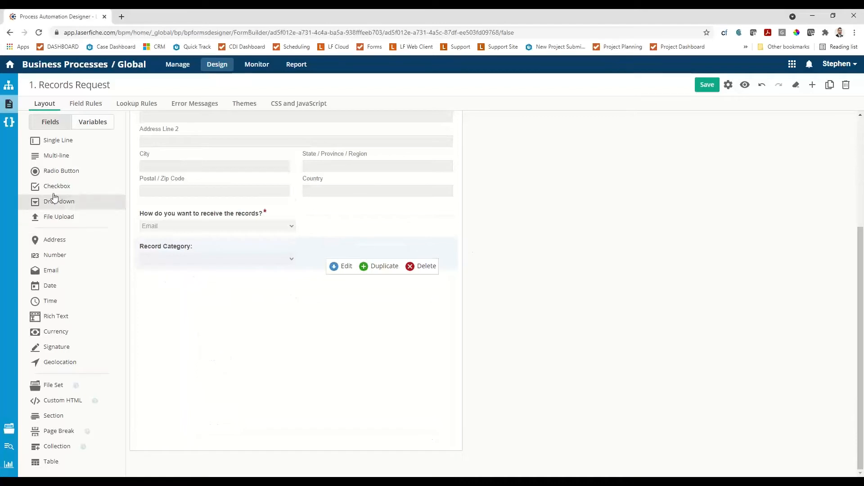
# Add a Multi-line field below Record Category labelled "Please provide a detailed description of the records you are requesting:".
pyautogui.moveTo(45, 156); pyautogui.dragTo(161, 311)
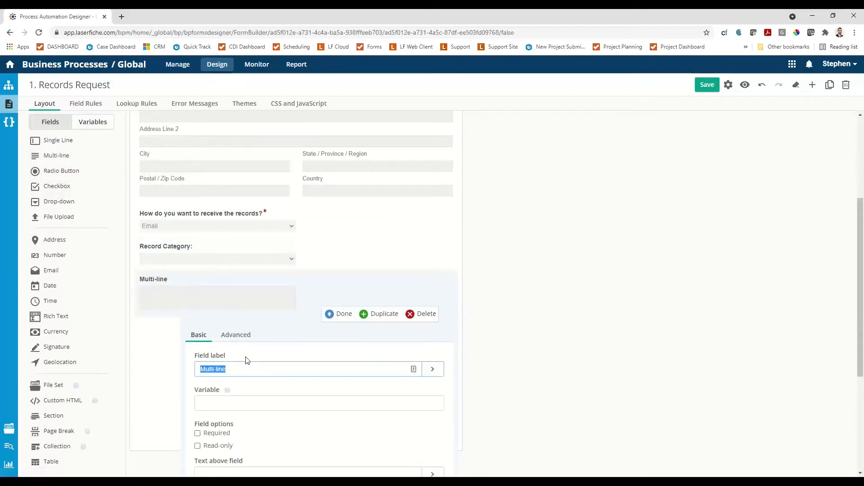
pyautogui.write('Plea')
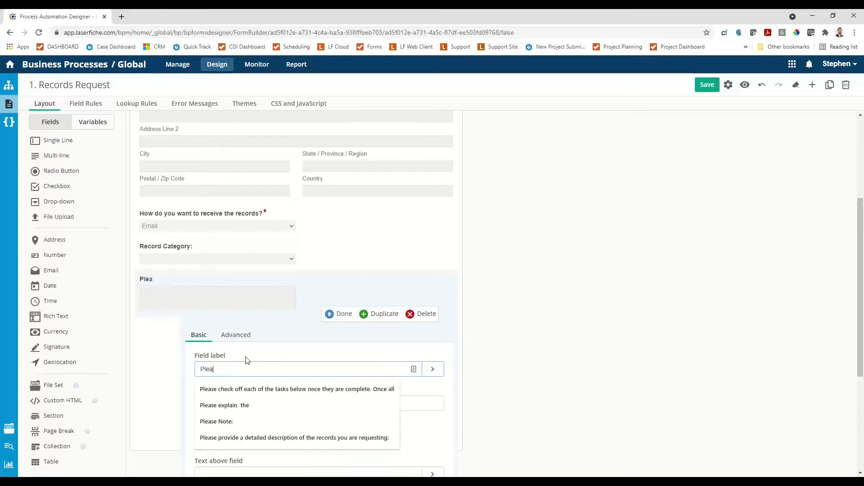
pyautogui.write('se provi')
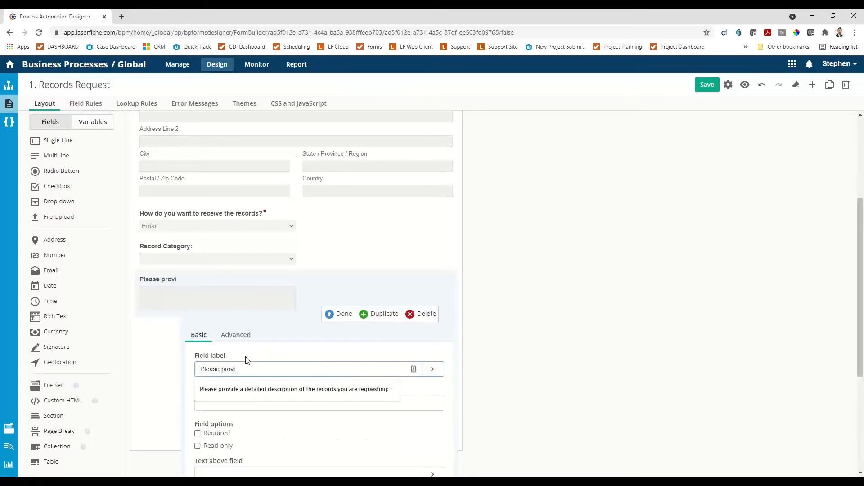
pyautogui.write('de')
pyautogui.click(273, 391)
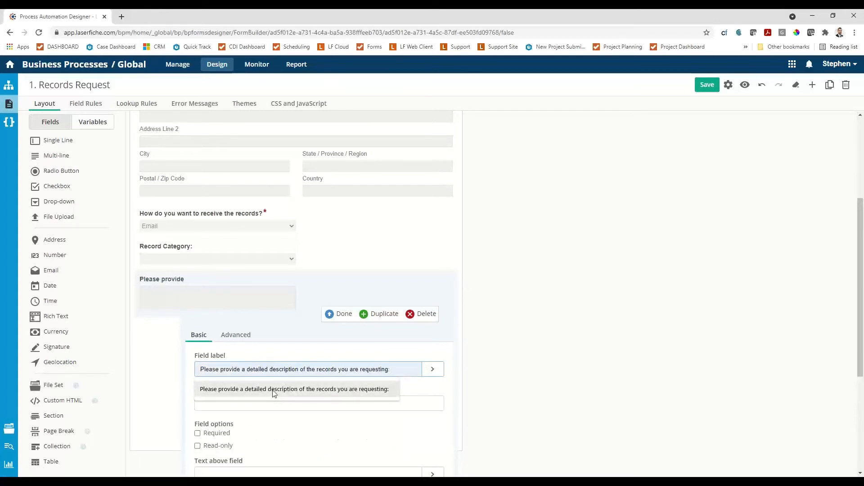
# Give the description field the suggested tooltip starting "Please include any Names, SSN, DOB, License Number, Document Number", finish editing, and save the form.
pyautogui.scroll(-2, 277, 398)
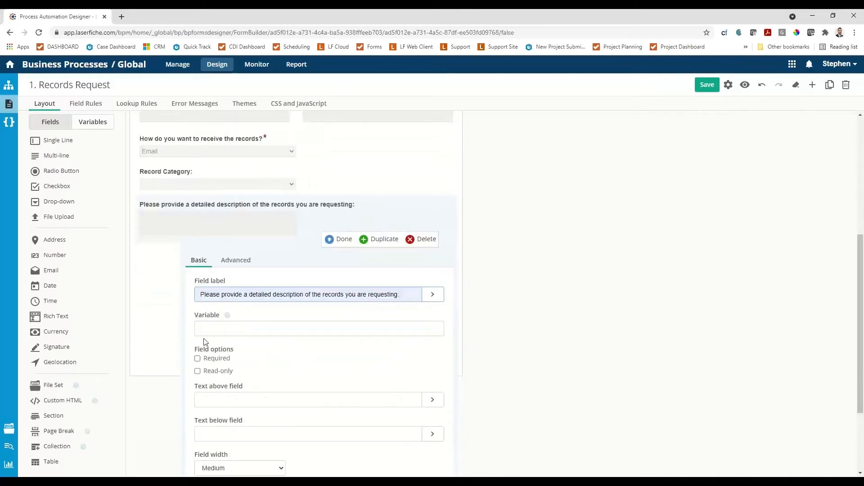
pyautogui.click(235, 259)
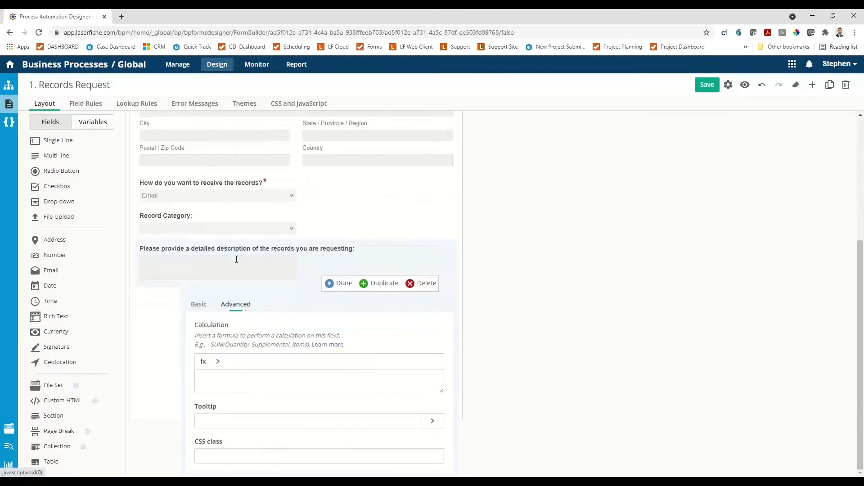
pyautogui.click(222, 422)
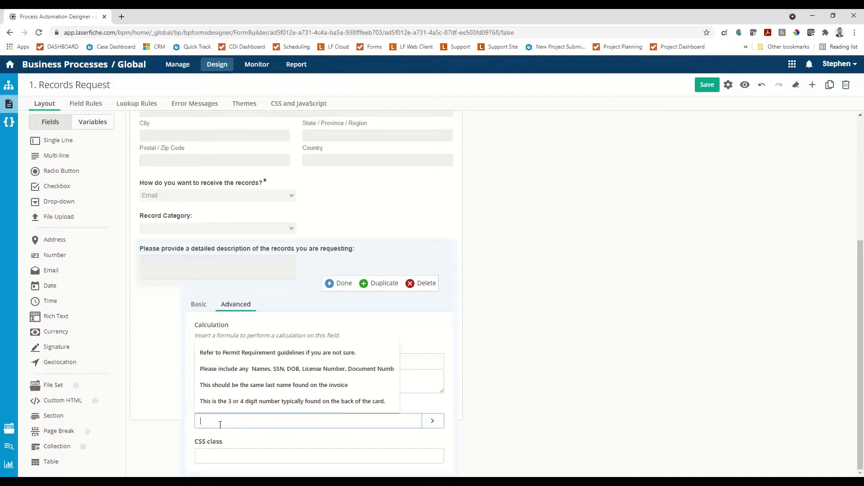
pyautogui.click(257, 369)
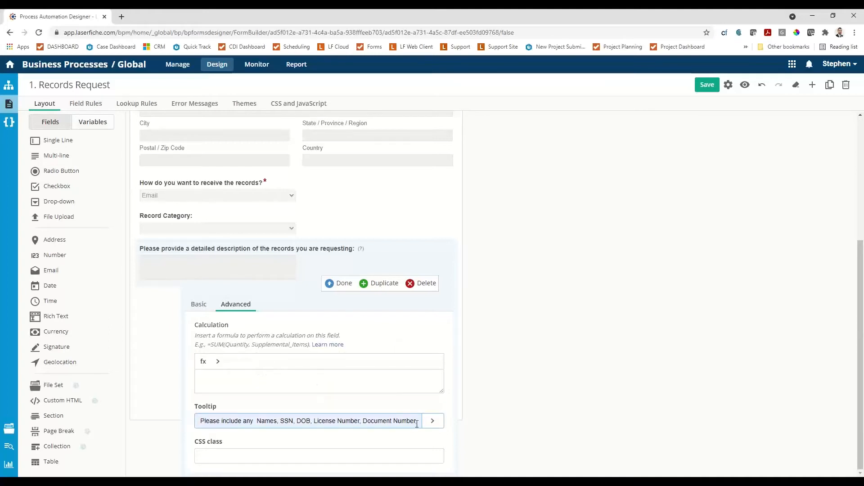
pyautogui.click(333, 283)
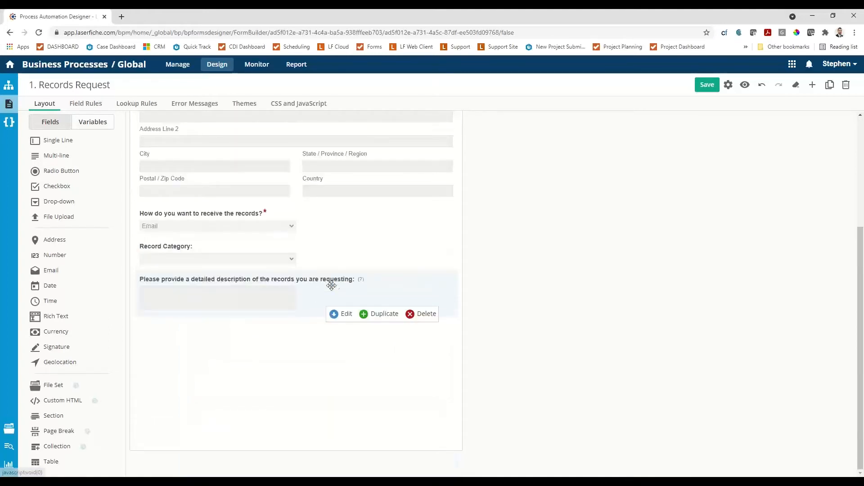
pyautogui.click(703, 90)
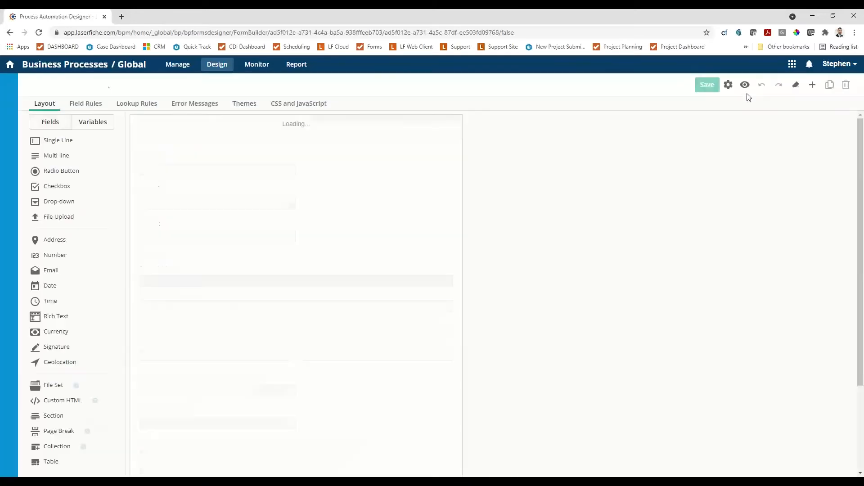
# Preview the records request form, check the description field's tooltip, and close the preview.
pyautogui.click(745, 85)
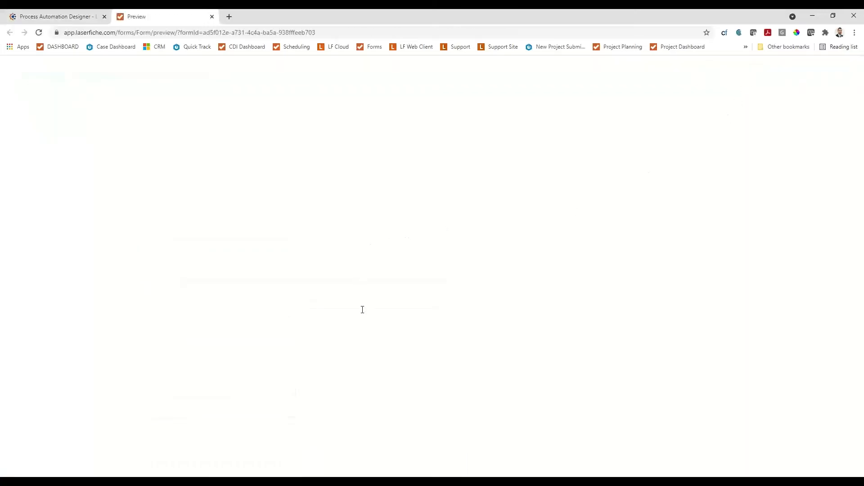
pyautogui.scroll(-2, 363, 310)
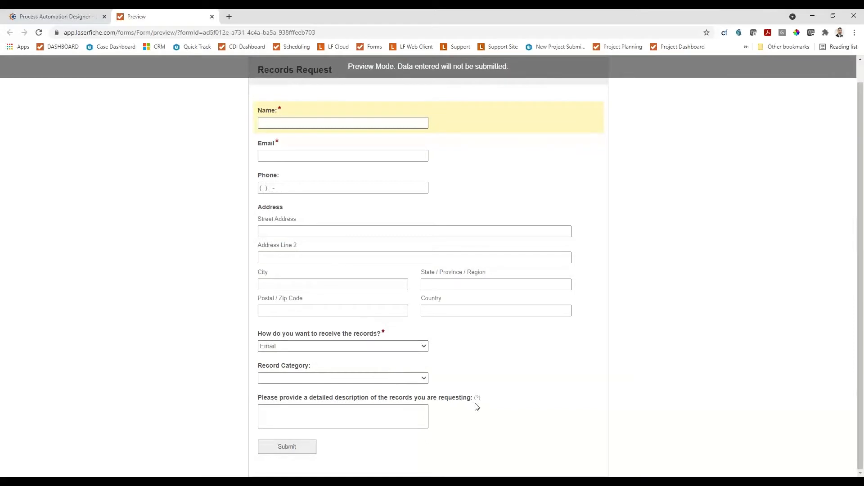
pyautogui.moveTo(477, 399)
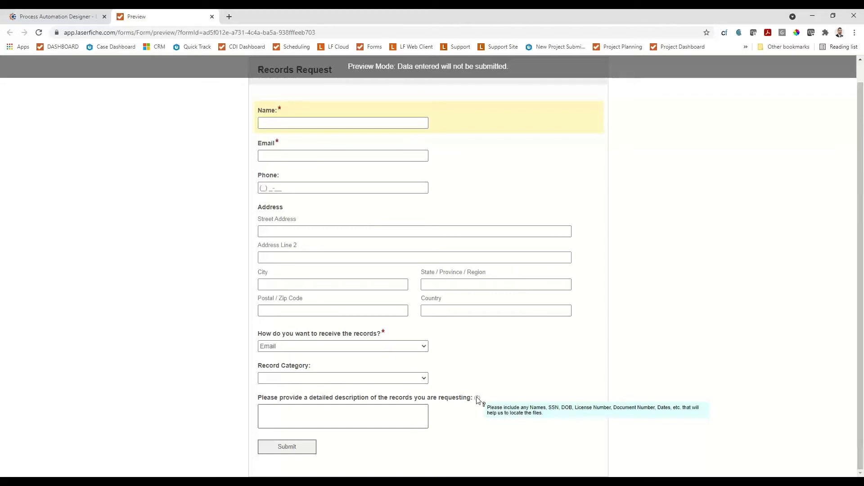
pyautogui.click(212, 16)
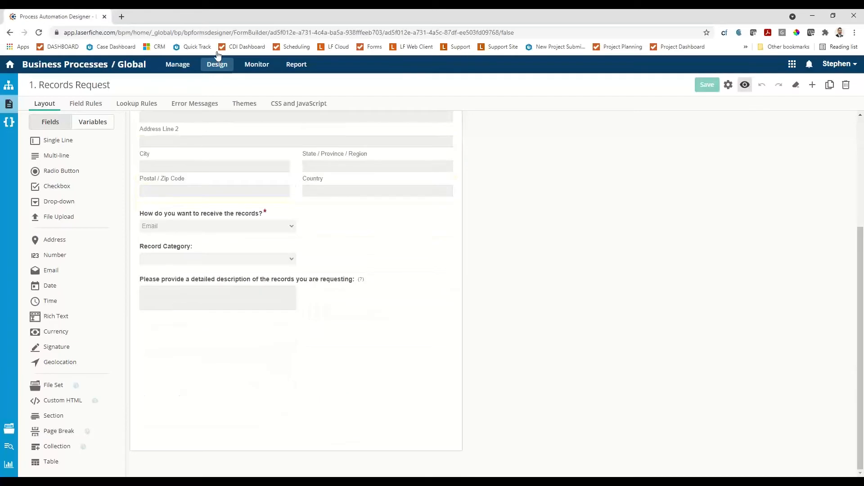
# Apply the custom CDI theme to the records request form.
pyautogui.scroll(3, 286, 227)
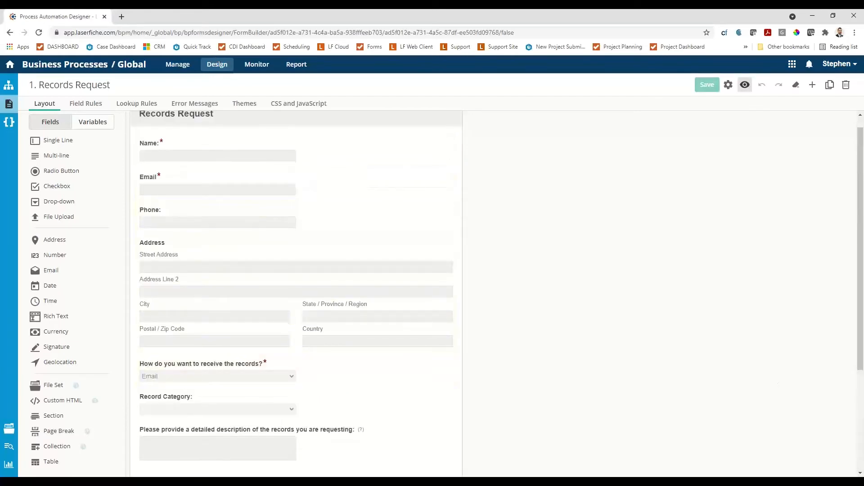
pyautogui.scroll(1, 211, 196)
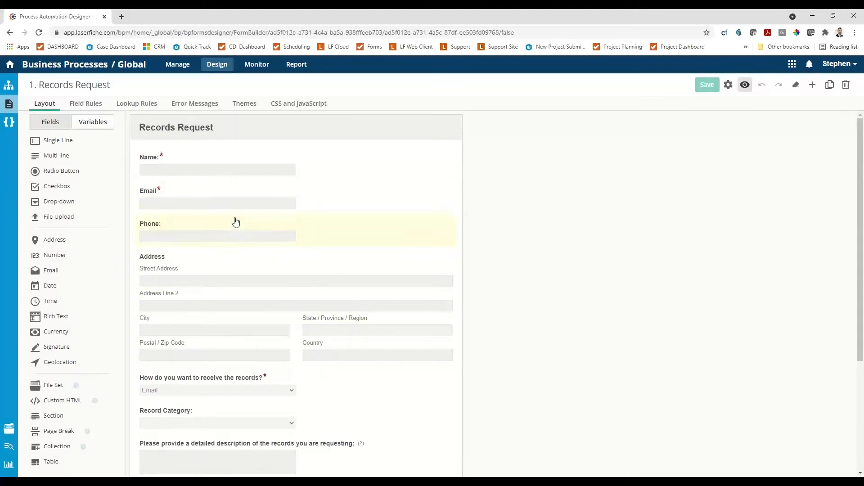
pyautogui.click(241, 107)
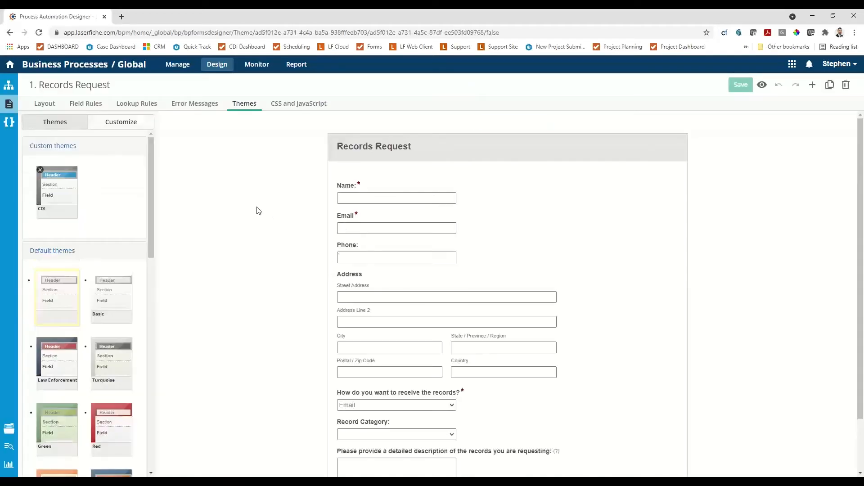
pyautogui.click(50, 184)
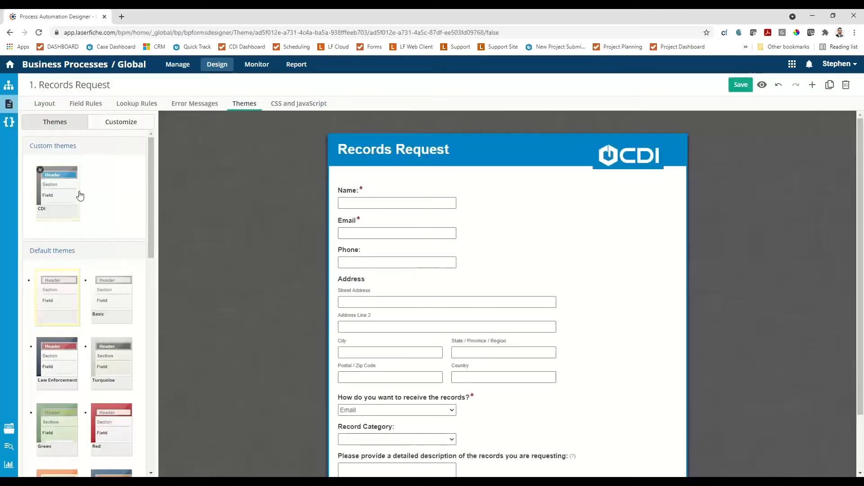
# Look through the theme's logo and background customization, try the pattern2.png wallpaper, and switch back to gray_linen.jpg.
pyautogui.click(116, 121)
pyautogui.click(38, 150)
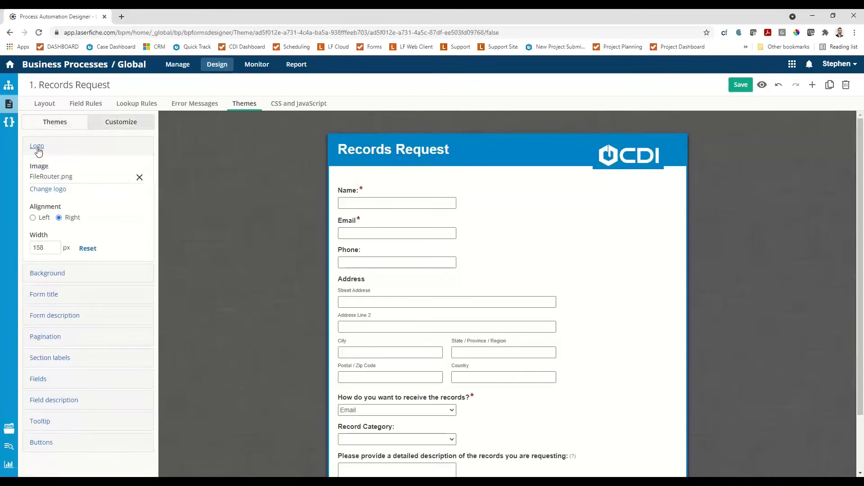
pyautogui.click(46, 276)
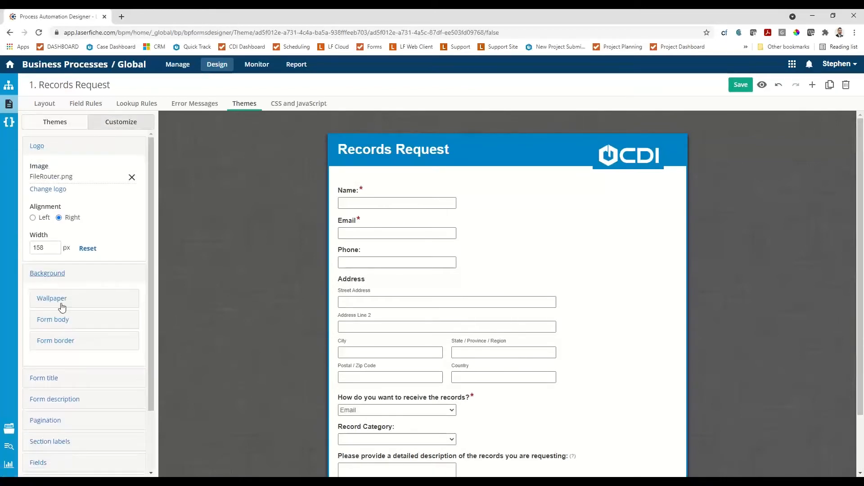
pyautogui.scroll(-2, 58, 315)
pyautogui.click(61, 229)
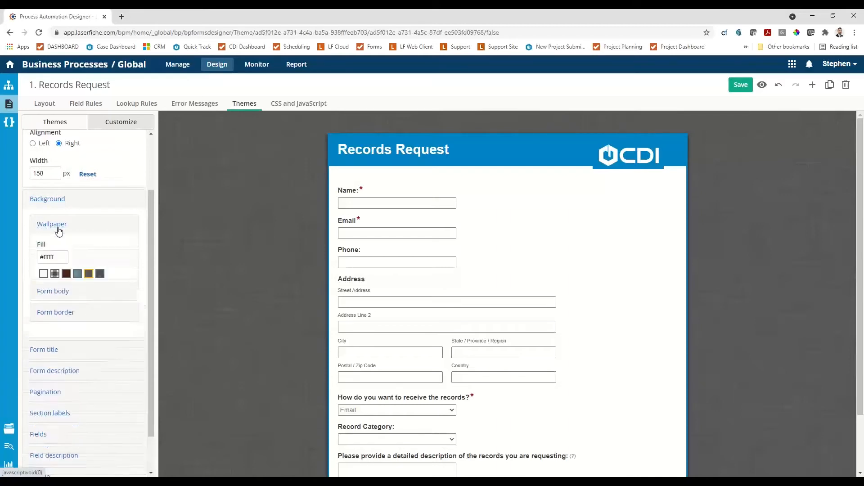
pyautogui.scroll(-2, 87, 232)
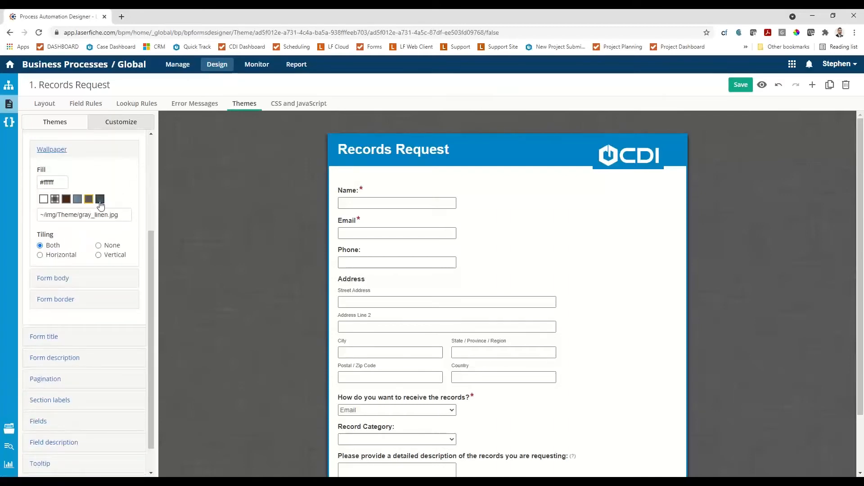
pyautogui.click(100, 201)
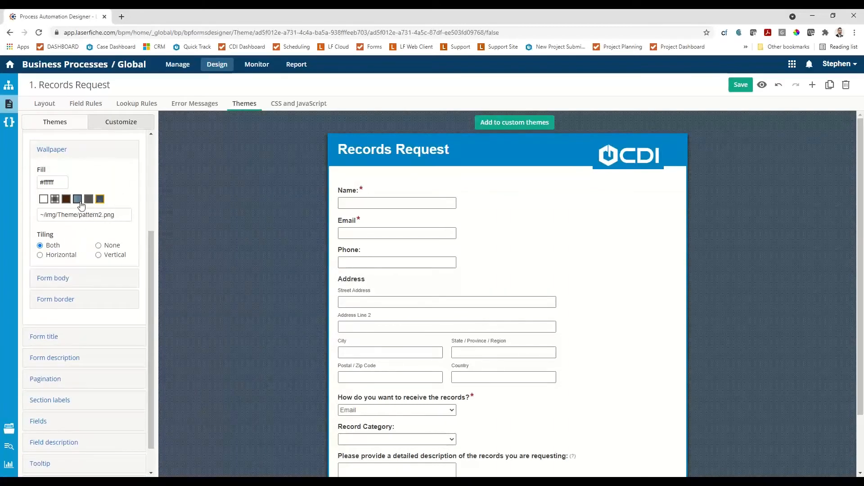
pyautogui.click(89, 201)
pyautogui.click(88, 201)
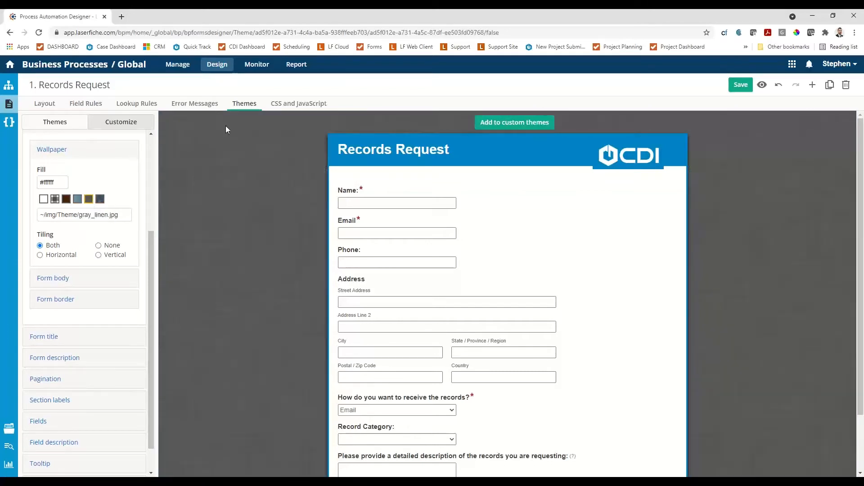
# Save the form with its CDI theme and return to the form's field layout.
pyautogui.click(740, 85)
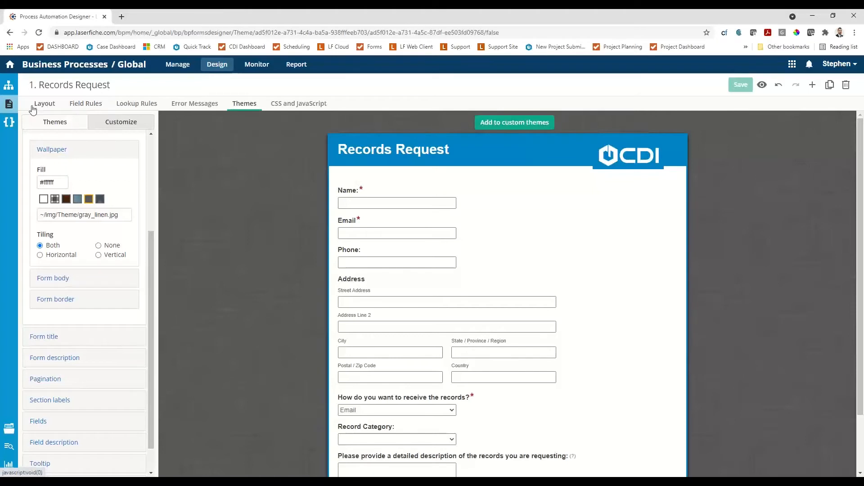
pyautogui.click(50, 105)
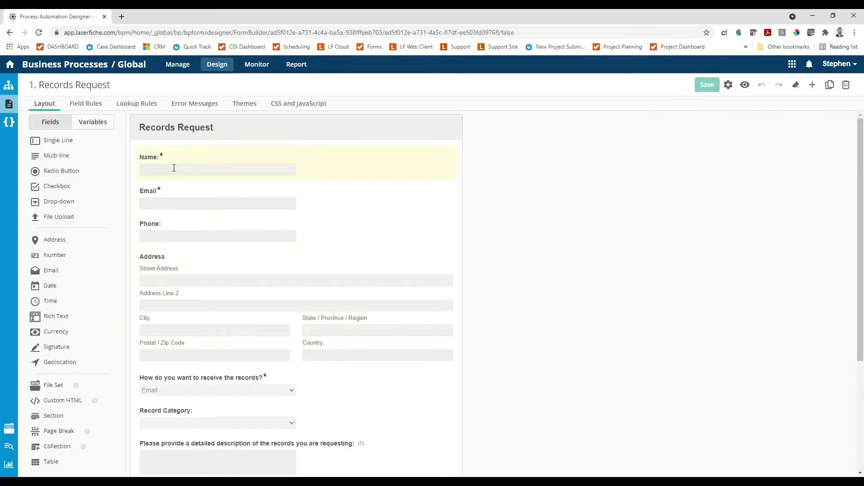
# Copy the records request form under the name "1. Records Request - Initial Review".
pyautogui.click(830, 85)
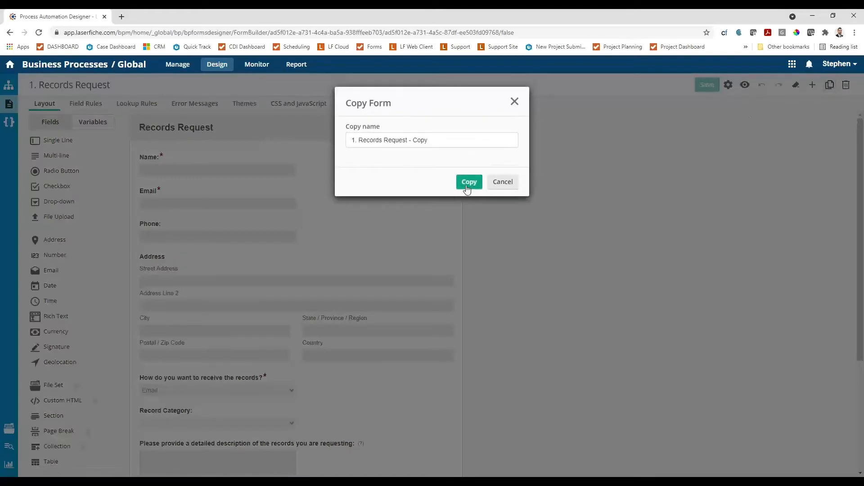
pyautogui.moveTo(442, 140); pyautogui.dragTo(412, 140)
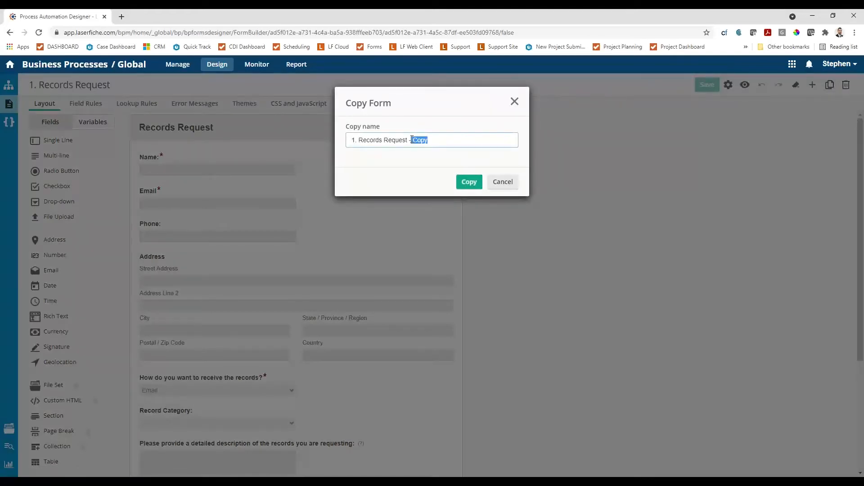
pyautogui.write('Initial Review')
pyautogui.click(467, 182)
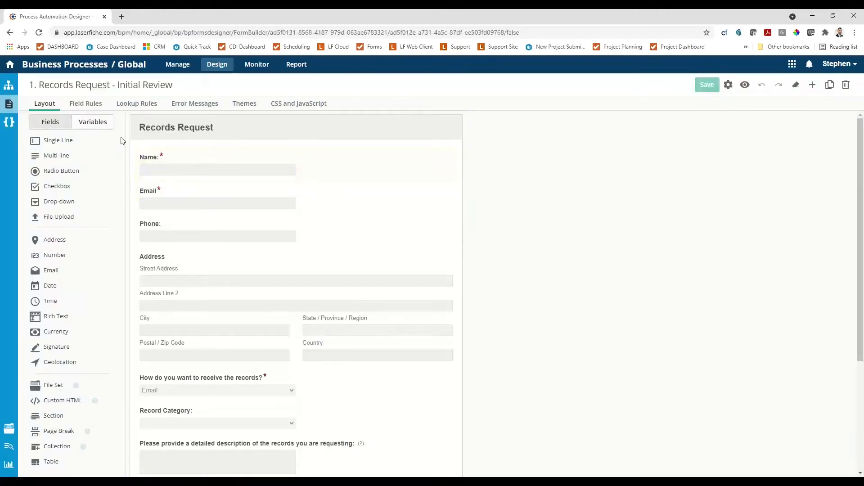
# Change the copied form's name to "2. Records Request - Initial Review" in its form settings.
pyautogui.click(728, 85)
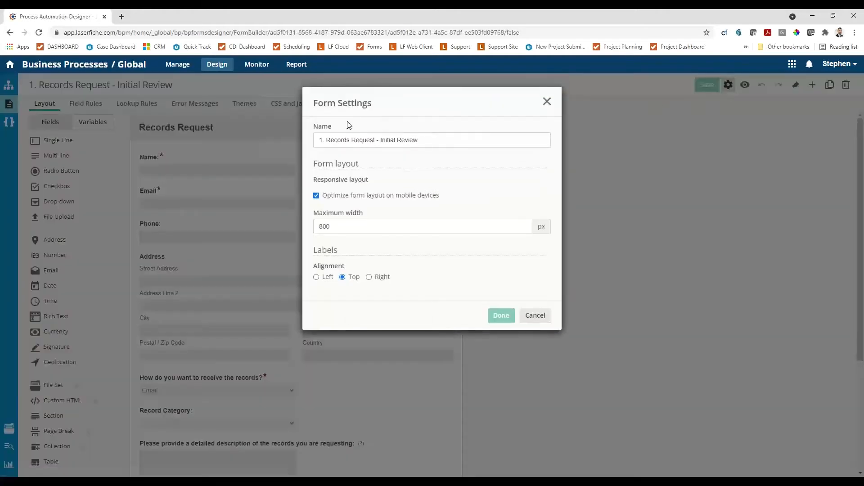
pyautogui.click(323, 140)
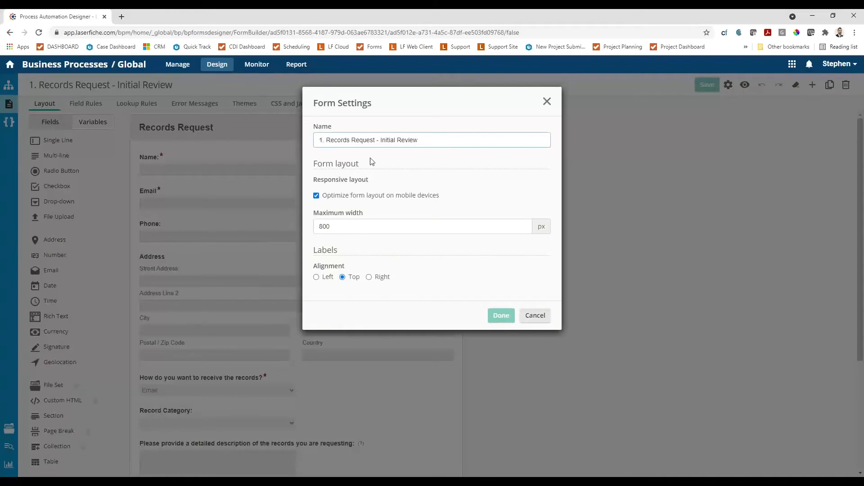
pyautogui.press('BackSpace')
pyautogui.write('2')
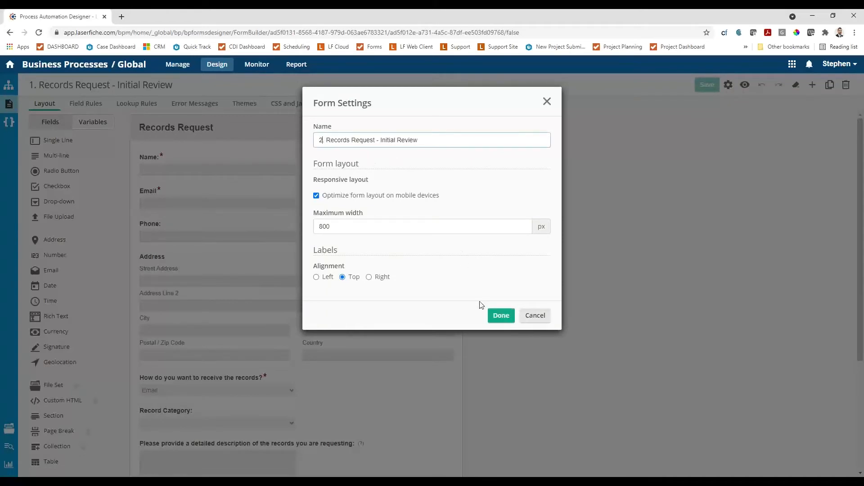
pyautogui.click(499, 317)
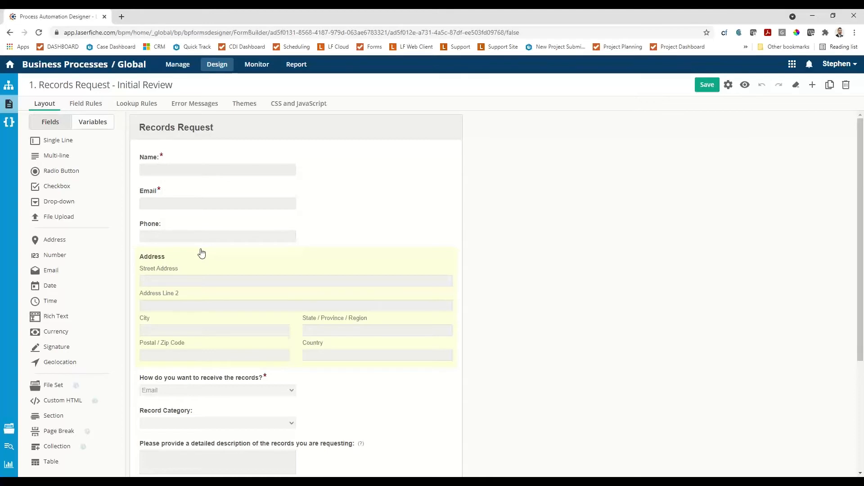
# Review the form's variables and the variable tied to the Name field, and save the form.
pyautogui.click(91, 128)
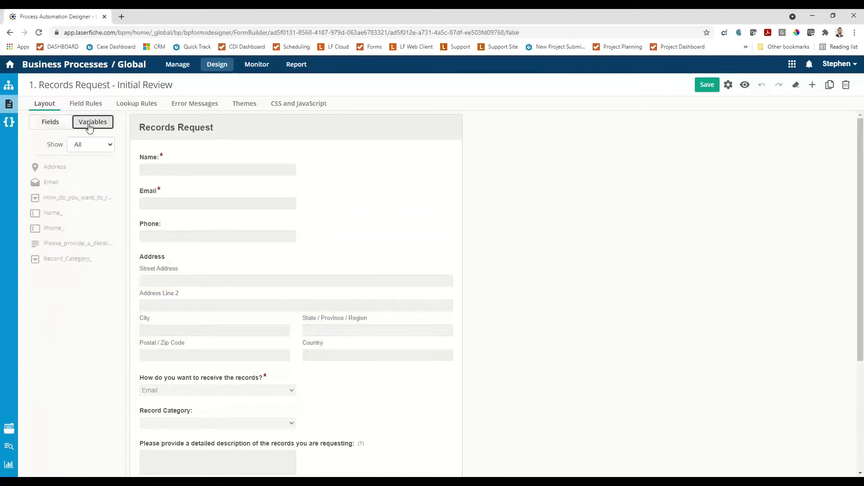
pyautogui.click(151, 166)
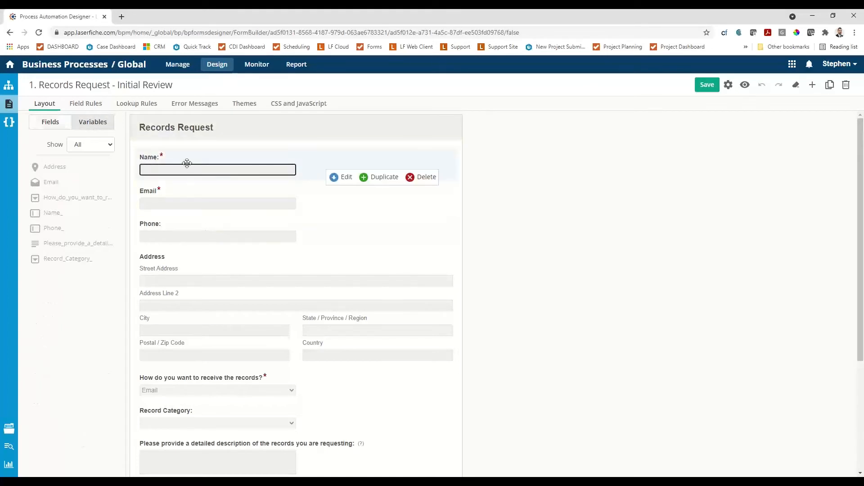
pyautogui.click(342, 177)
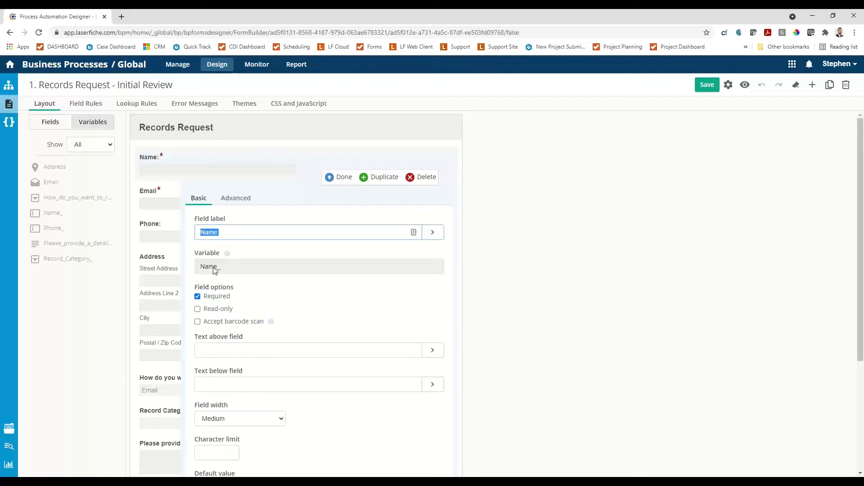
pyautogui.click(332, 177)
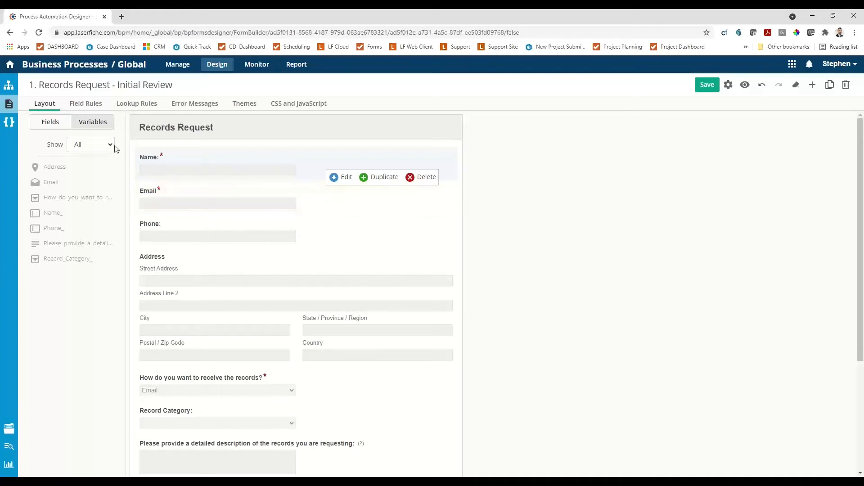
pyautogui.moveTo(145, 155); pyautogui.dragTo(57, 197)
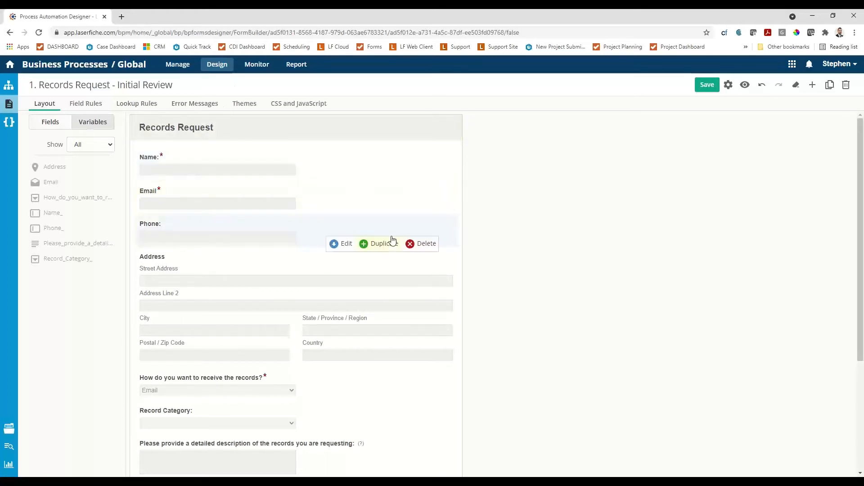
pyautogui.click(709, 86)
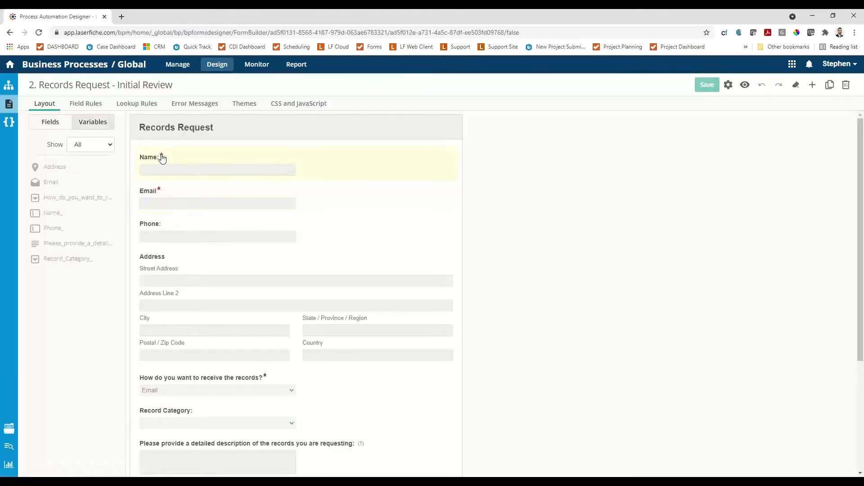
# Make the Name field read-only and no longer required.
pyautogui.click(163, 158)
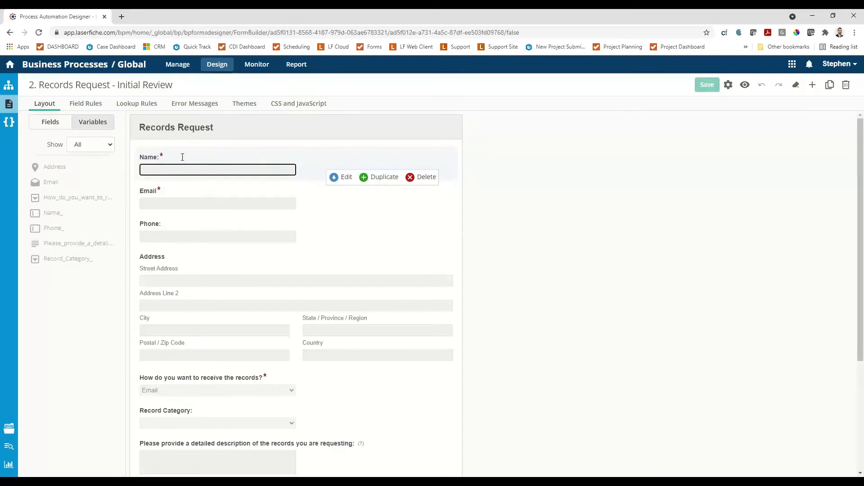
pyautogui.click(335, 178)
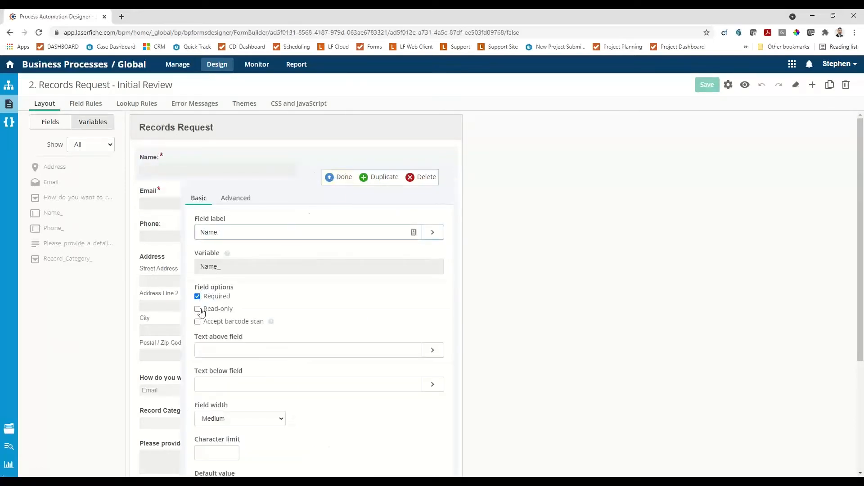
pyautogui.click(198, 309)
pyautogui.click(198, 296)
pyautogui.click(340, 177)
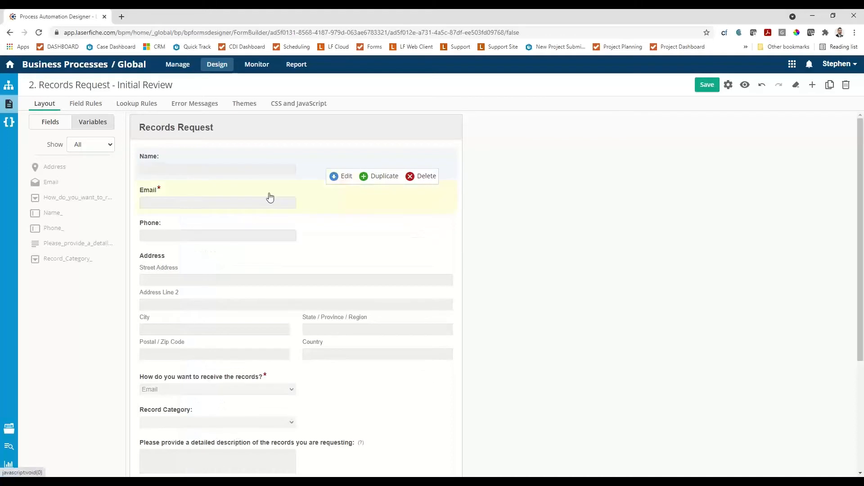
# Make the Email field read-only and no longer required.
pyautogui.click(157, 190)
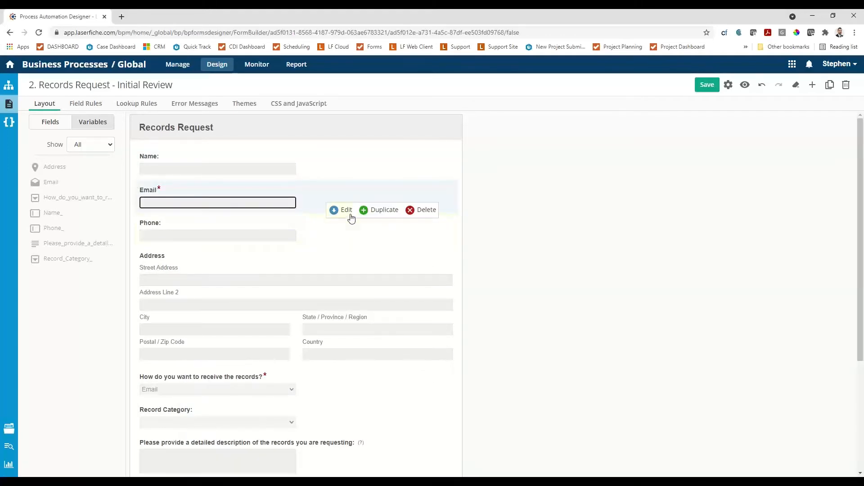
pyautogui.click(346, 210)
pyautogui.click(198, 342)
pyautogui.click(198, 330)
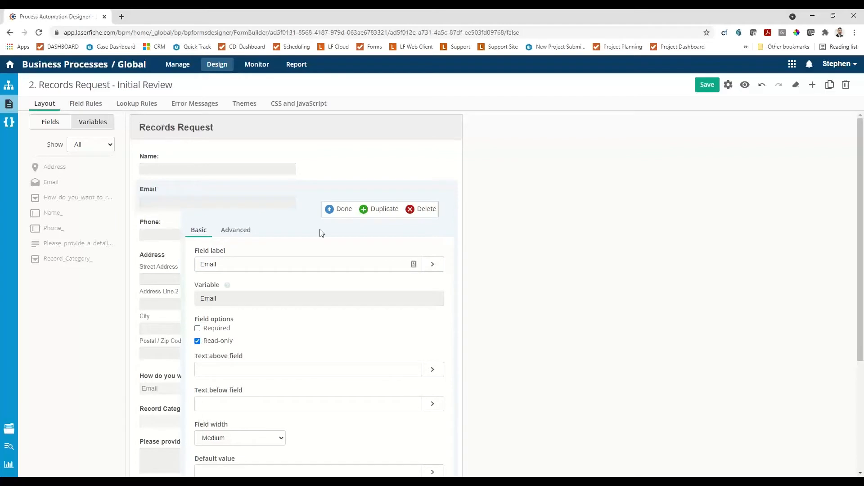
pyautogui.click(340, 210)
# Add a required single-line field labelled "Requisition Number:" above the Name field.
pyautogui.scroll(-3, 155, 226)
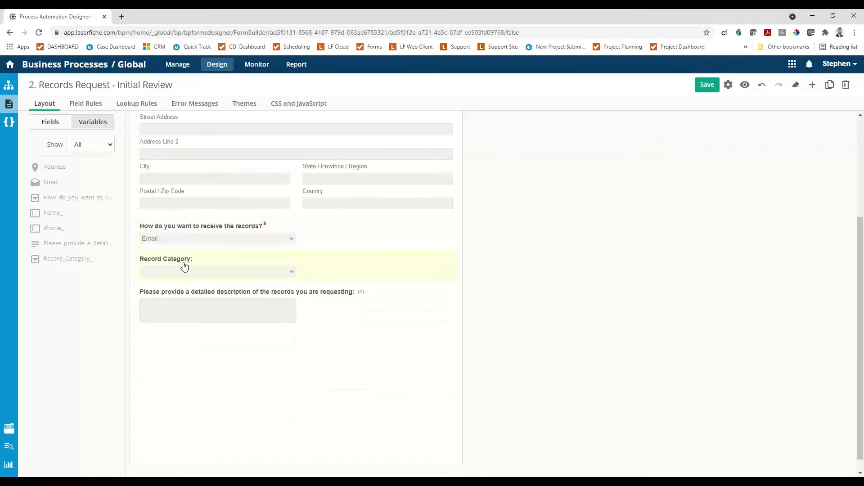
pyautogui.scroll(3, 191, 277)
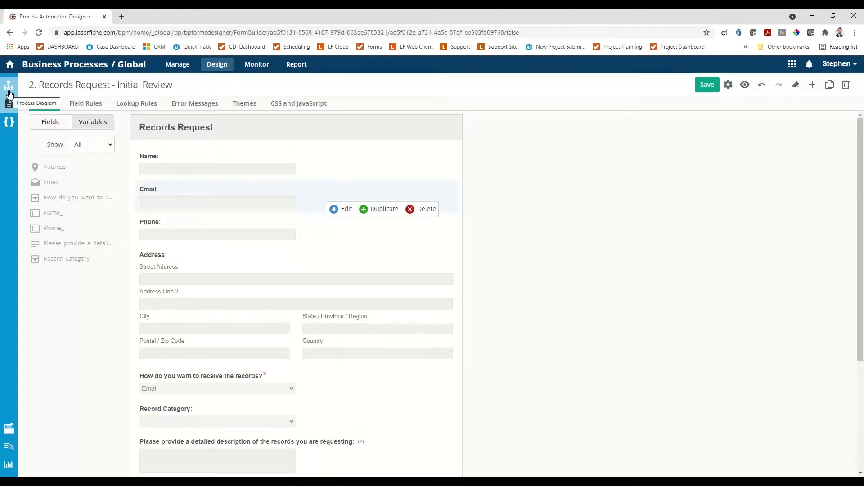
pyautogui.click(51, 125)
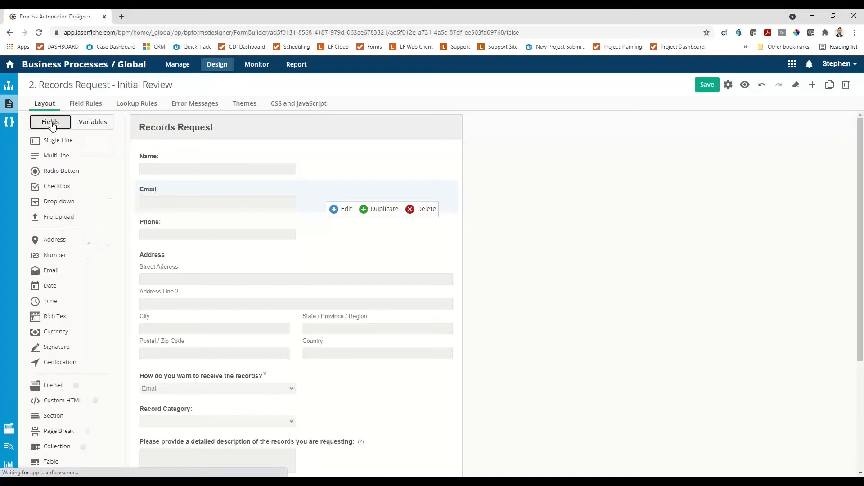
pyautogui.moveTo(52, 141); pyautogui.dragTo(169, 148)
pyautogui.click(197, 297)
pyautogui.moveTo(250, 228); pyautogui.dragTo(167, 218)
pyautogui.write('Re')
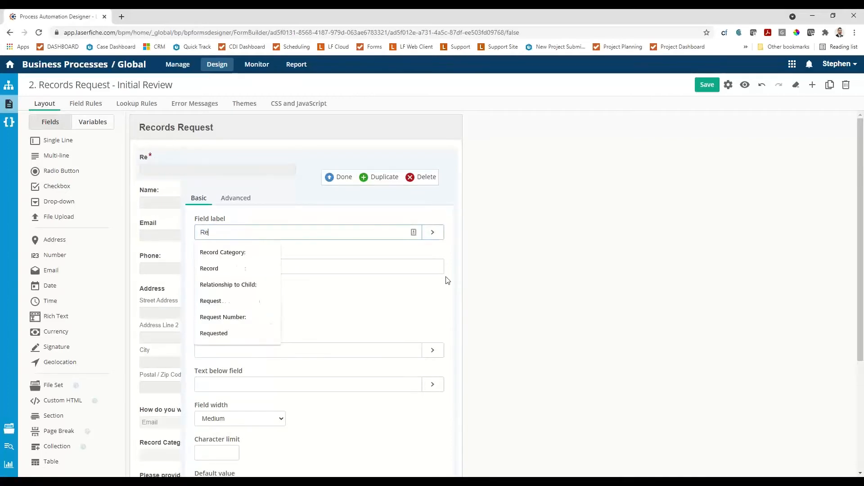
pyautogui.write('quis')
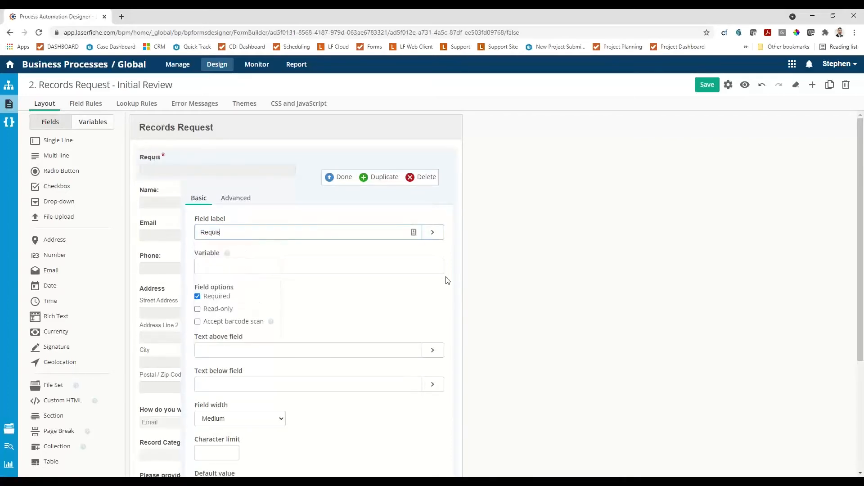
pyautogui.write('ition Number')
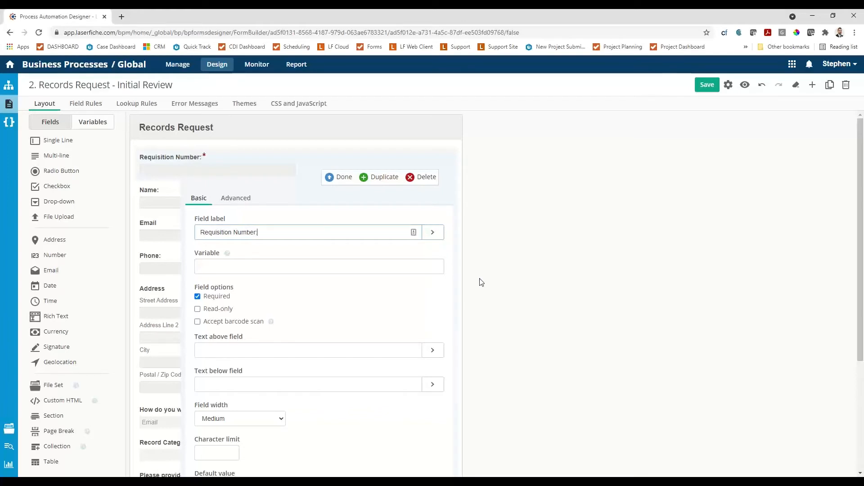
# Set the text below the Requisition Number field to "Example:RR-12345-1" and finish editing the field.
pyautogui.scroll(-3, 486, 315)
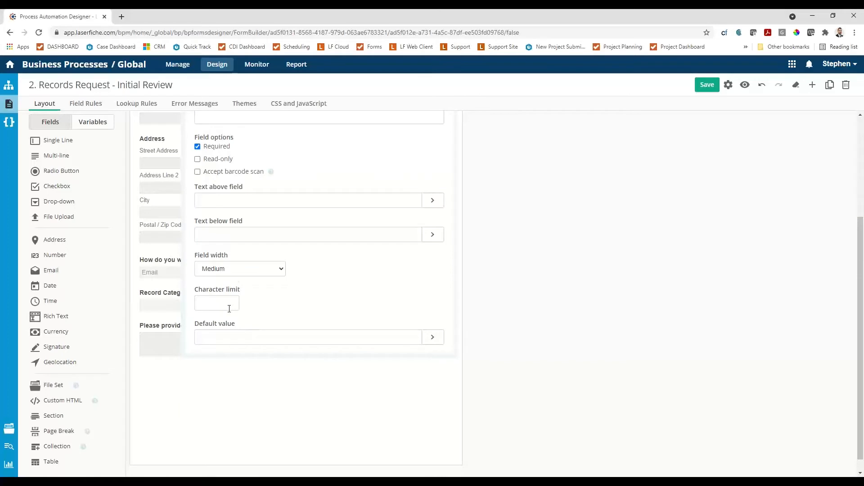
pyautogui.scroll(2, 229, 309)
pyautogui.scroll(2, 243, 308)
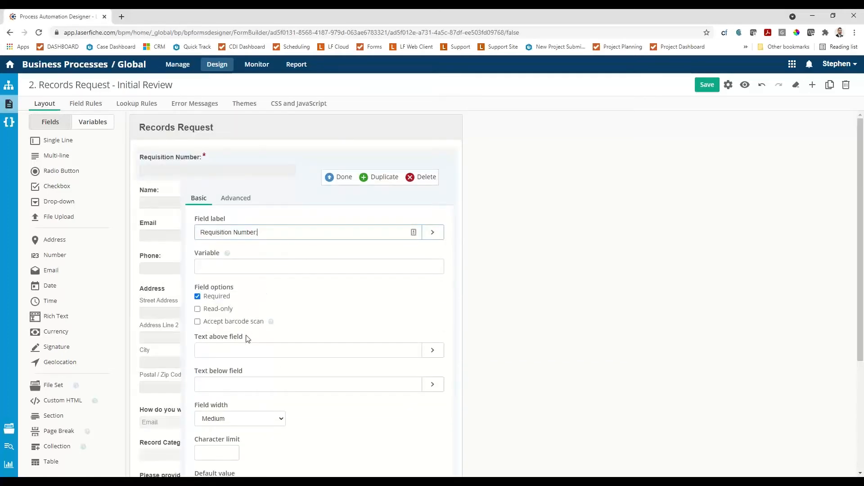
pyautogui.click(247, 381)
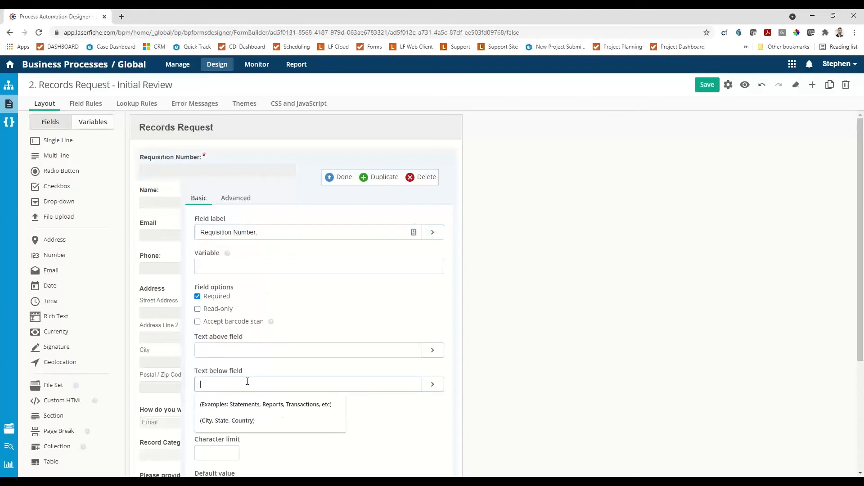
pyautogui.write('EX')
pyautogui.press('BackSpace')
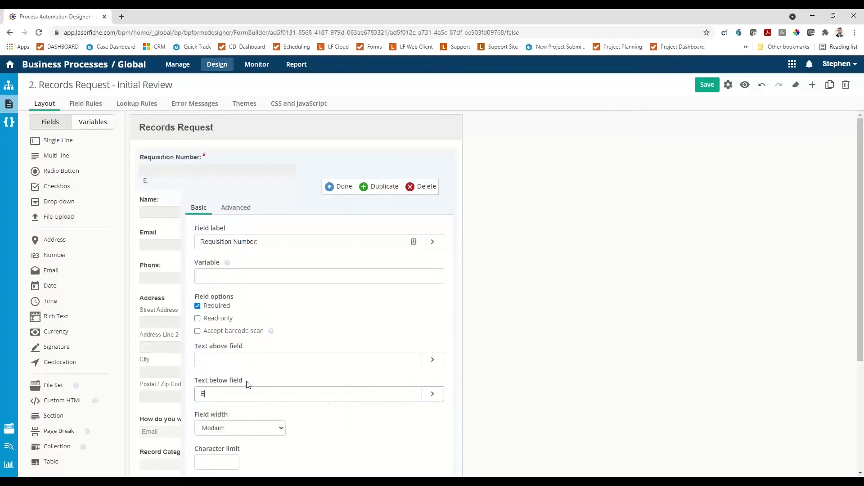
pyautogui.write('xample:RR-12345-1')
pyautogui.click(340, 187)
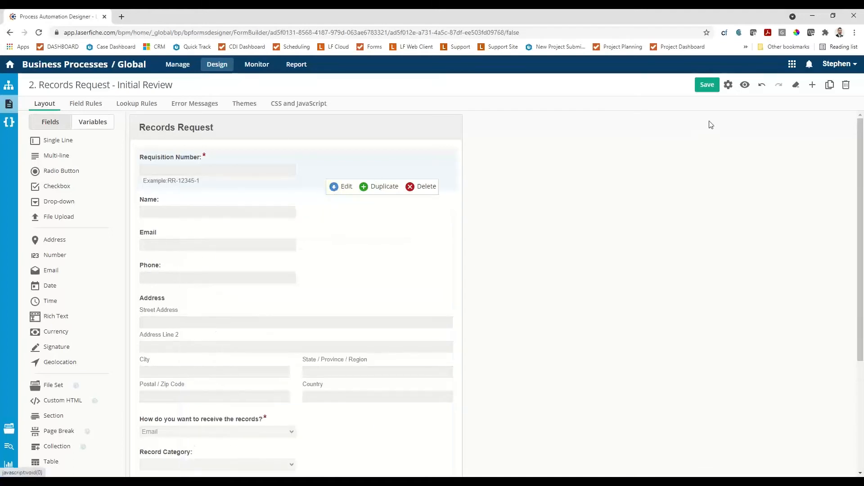
# Save the initial review form and open its preview.
pyautogui.click(745, 85)
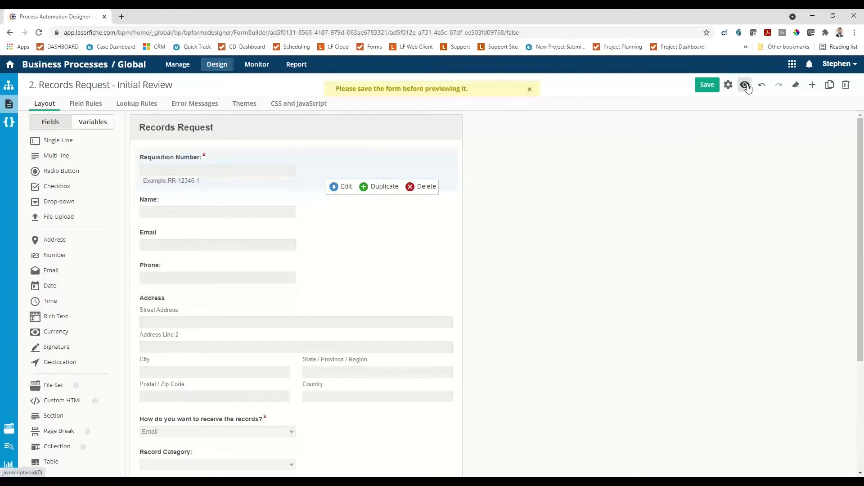
pyautogui.click(707, 85)
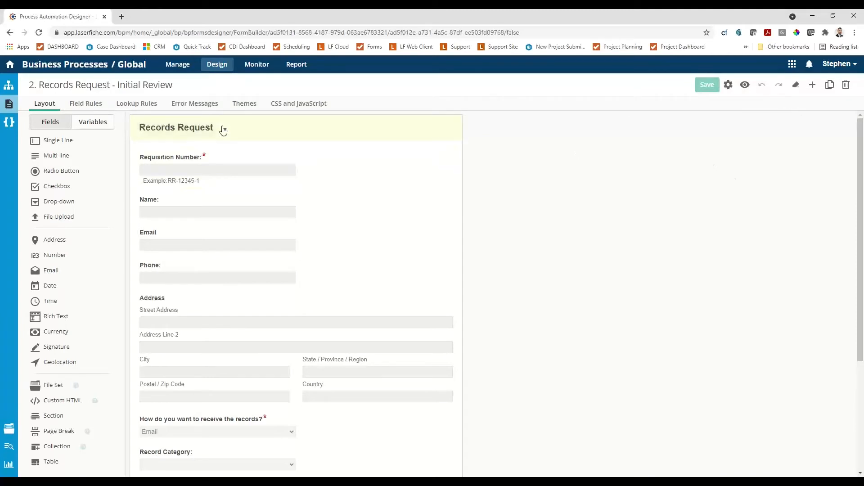
pyautogui.click(745, 86)
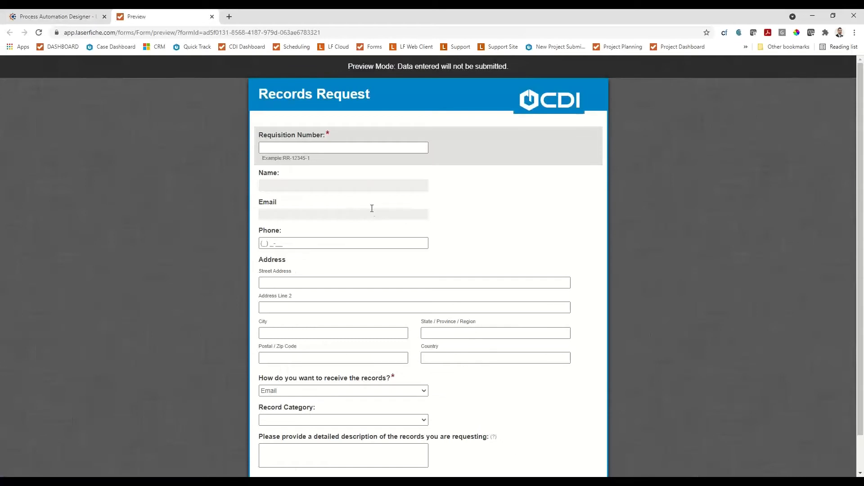
# Test the previewed form by entering sample text as the requisition number and trying the read-only Name and Email fields.
pyautogui.click(314, 149)
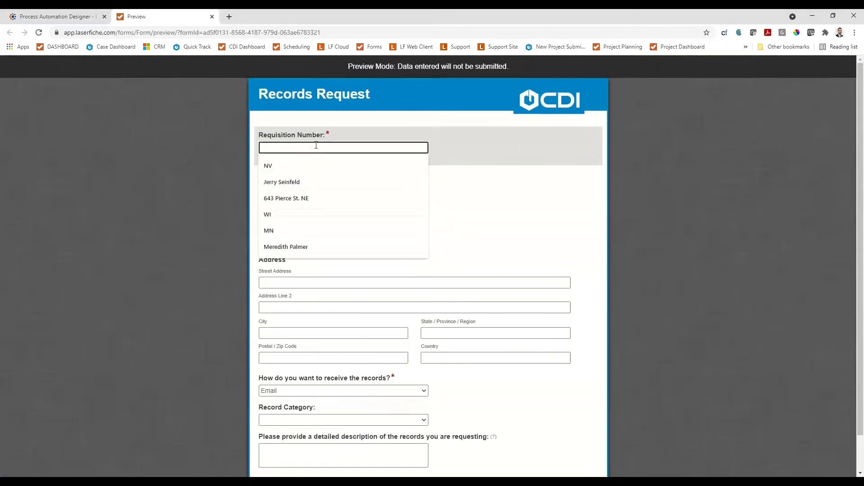
pyautogui.write('kjZlvk')
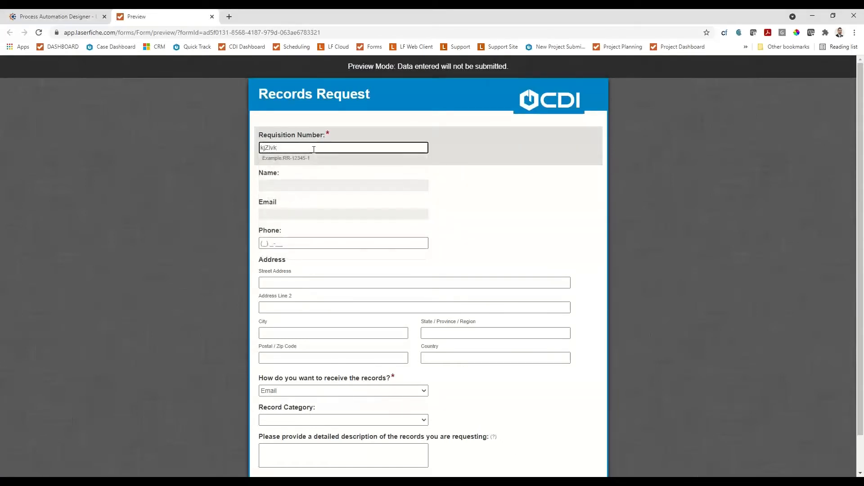
pyautogui.click(273, 204)
pyautogui.click(272, 185)
pyautogui.click(273, 205)
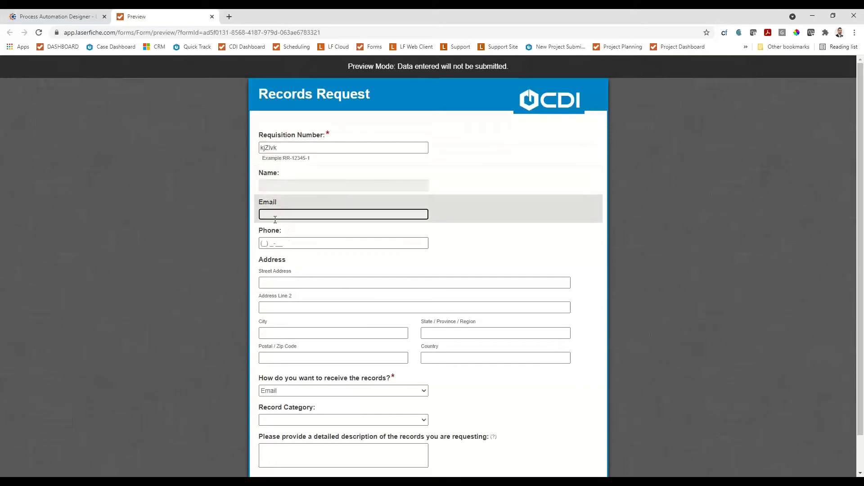
# Close the form preview and add a drop-down field labelled "Route to Department:" below the detailed description field.
pyautogui.scroll(-1, 284, 224)
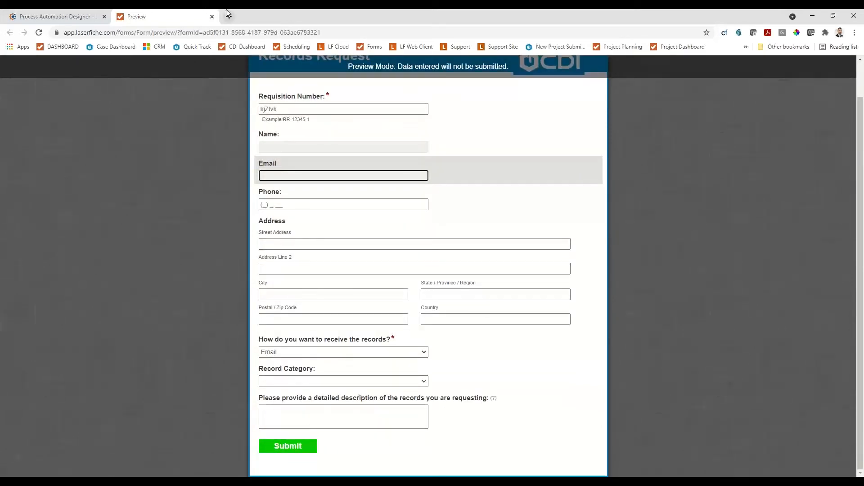
pyautogui.click(212, 18)
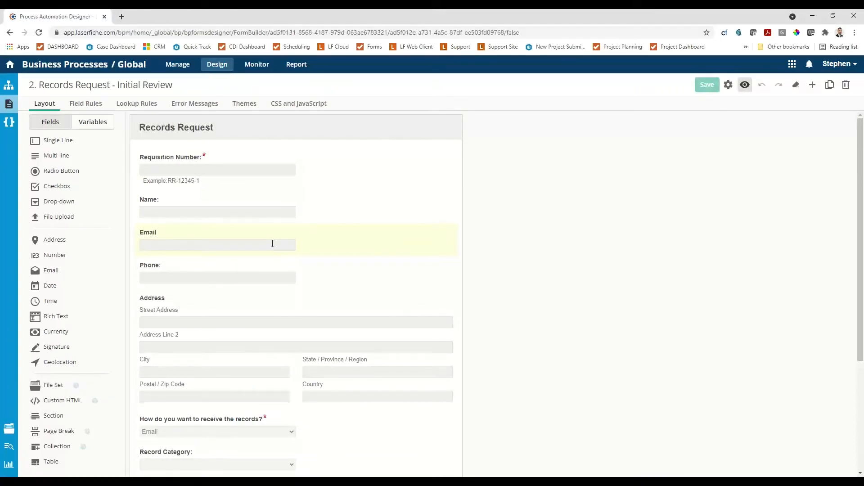
pyautogui.scroll(-3, 271, 245)
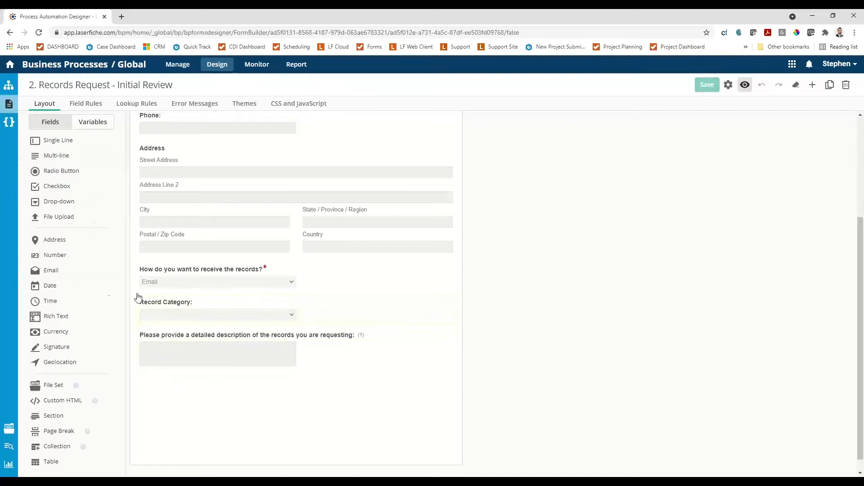
pyautogui.moveTo(54, 201); pyautogui.dragTo(165, 384)
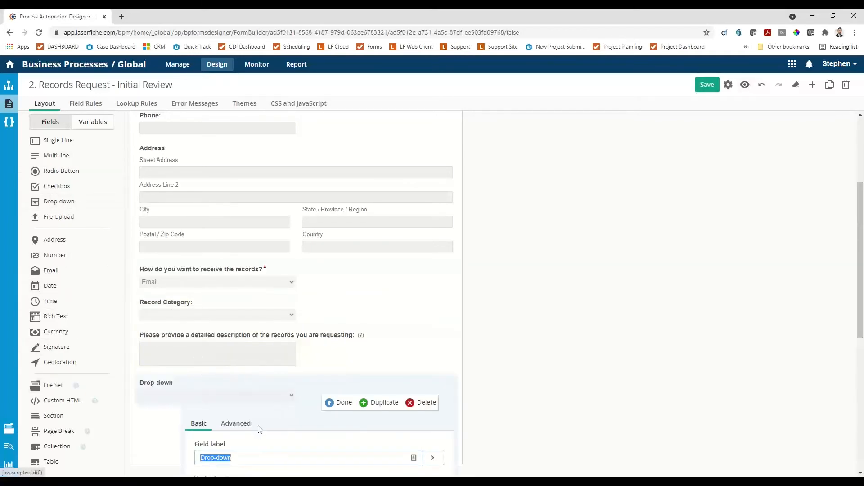
pyautogui.write('Route to Department')
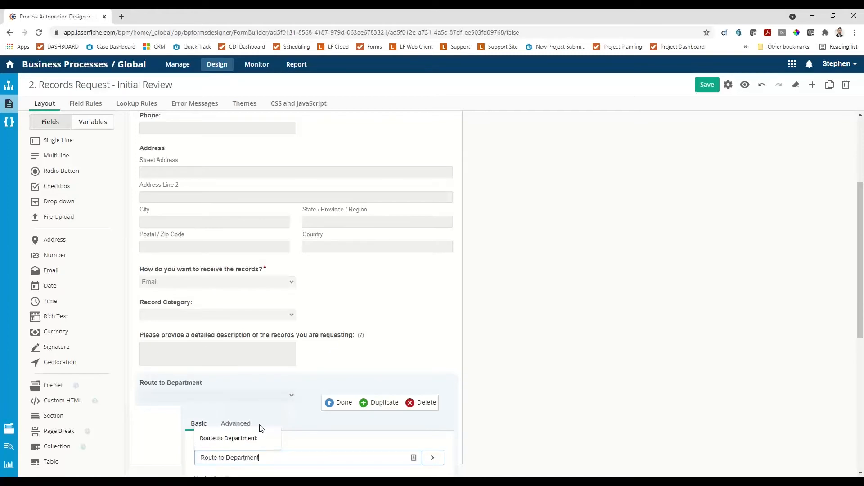
pyautogui.write(':')
# Replace the default choices of the Route to Department field with "HR" and "Clerk", and save the form.
pyautogui.scroll(-6, 272, 415)
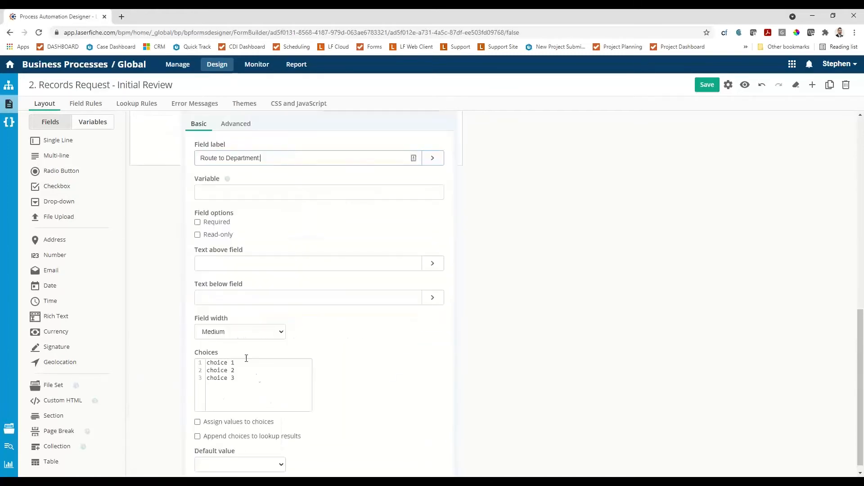
pyautogui.moveTo(232, 378); pyautogui.dragTo(200, 363)
pyautogui.write('HR')
pyautogui.press('Return')
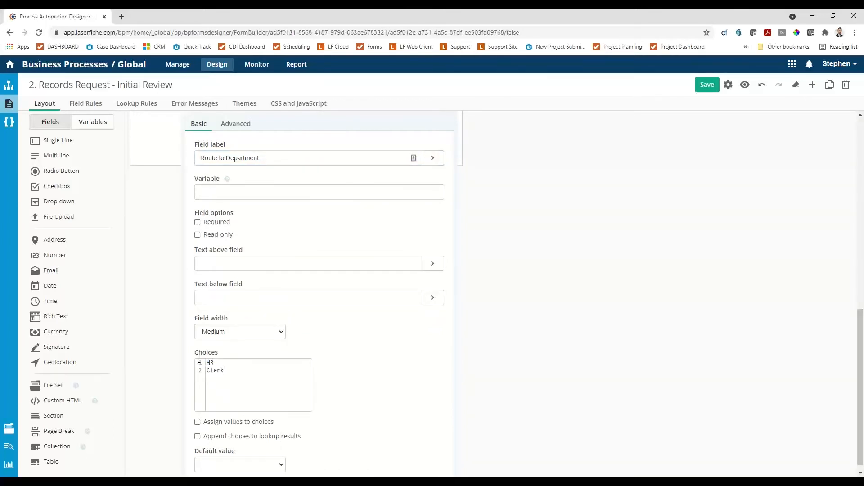
pyautogui.scroll(3, 466, 361)
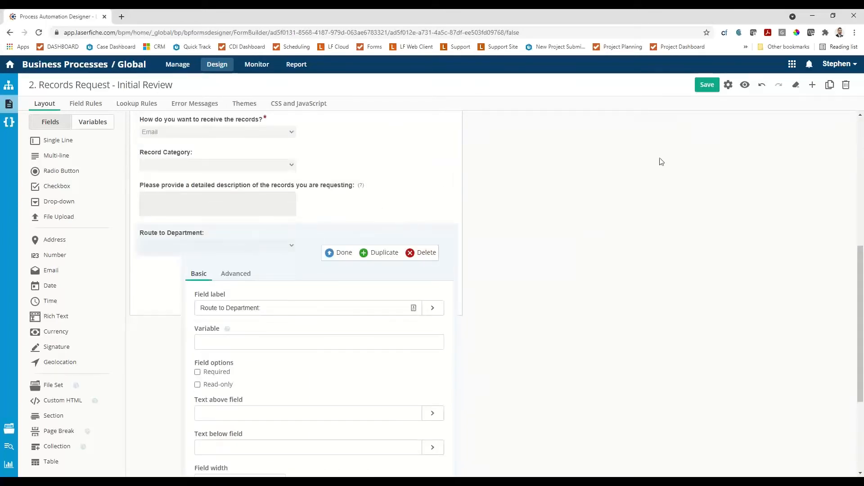
pyautogui.click(704, 87)
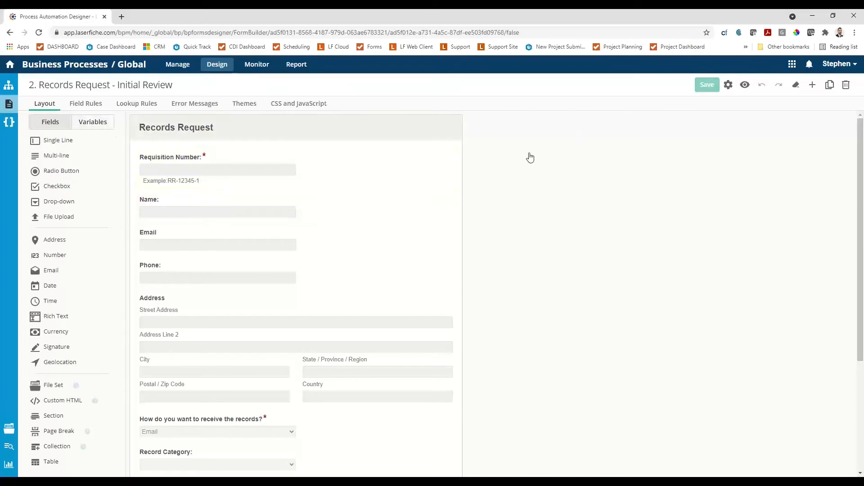
# Create a new form named "3. Record Retrieval" with the Classic Form Designer.
pyautogui.click(8, 104)
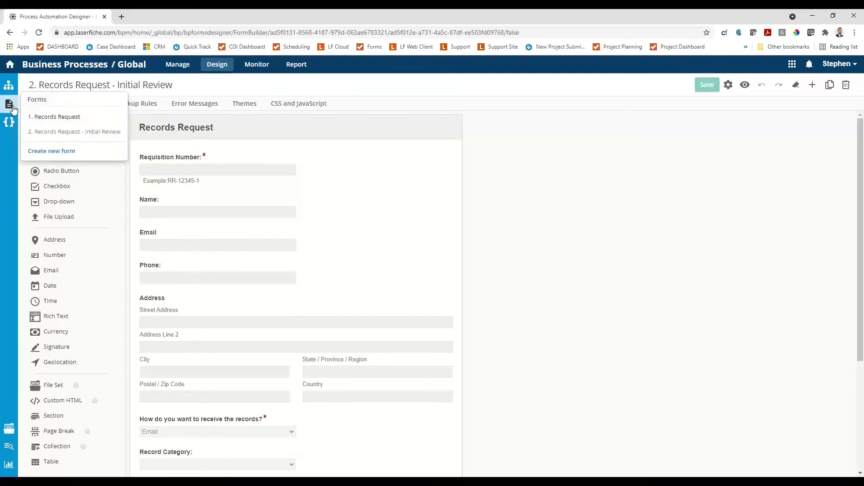
pyautogui.click(52, 152)
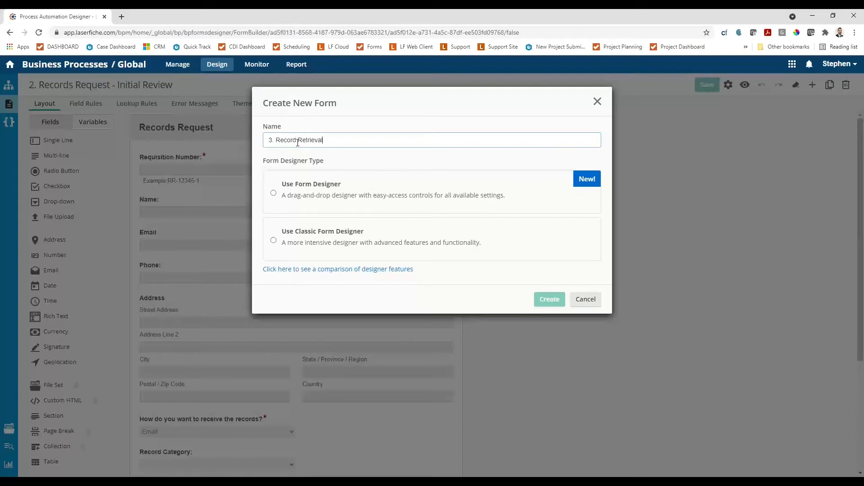
pyautogui.click(283, 238)
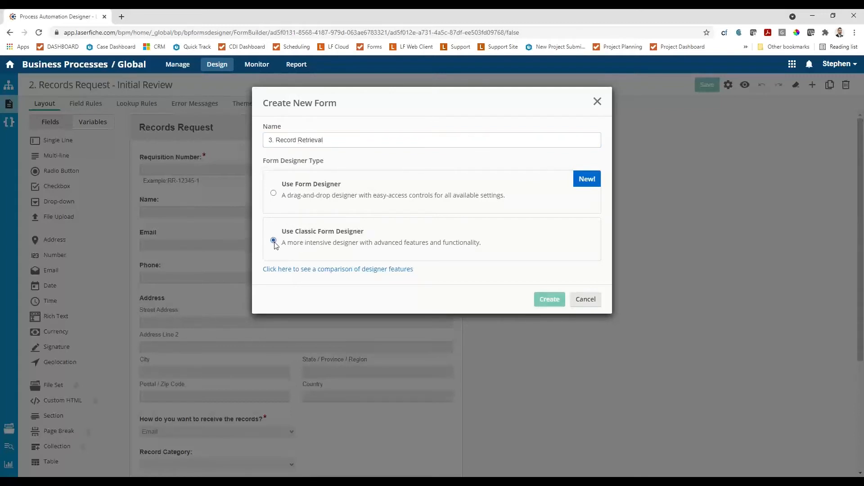
pyautogui.click(545, 301)
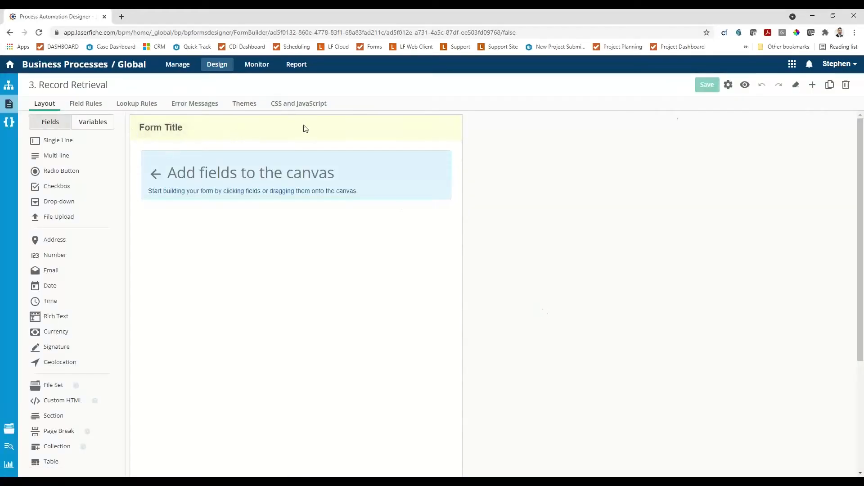
# Set the new form's title to "Record Retrieval" and finish editing the title.
pyautogui.click(140, 132)
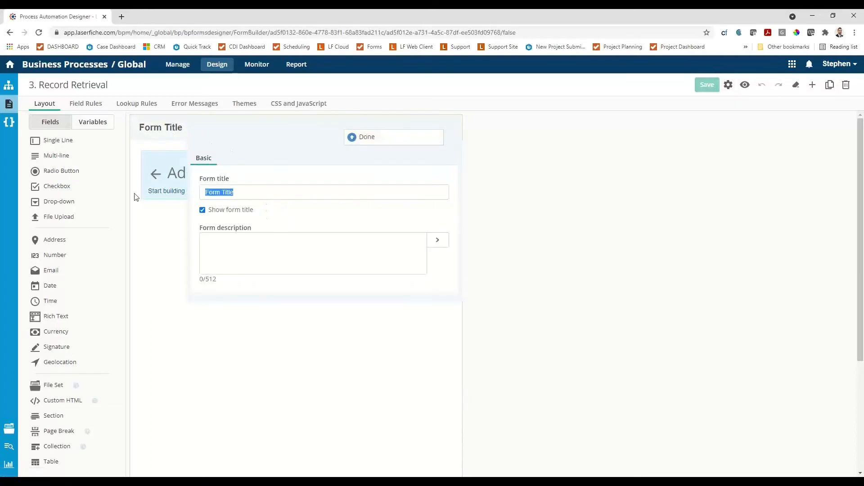
pyautogui.write('Record')
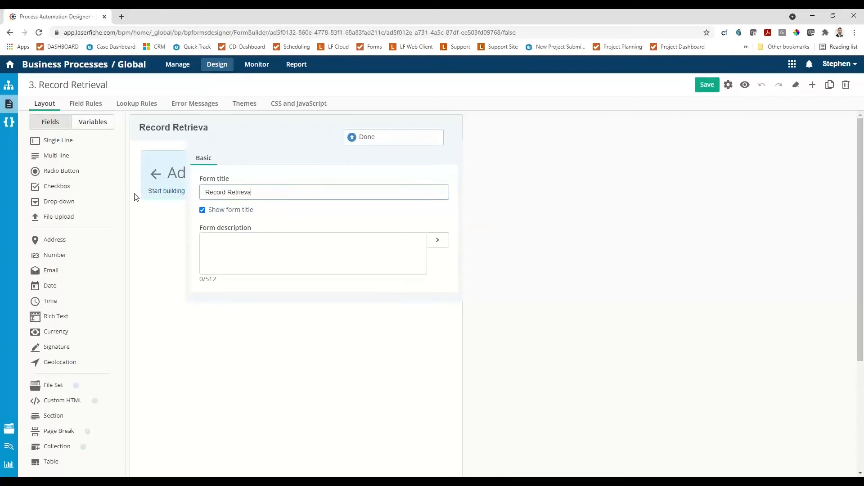
pyautogui.click(360, 140)
# Add the existing Requisition_Number_ variable to the form as a read-only field that is not required.
pyautogui.click(97, 127)
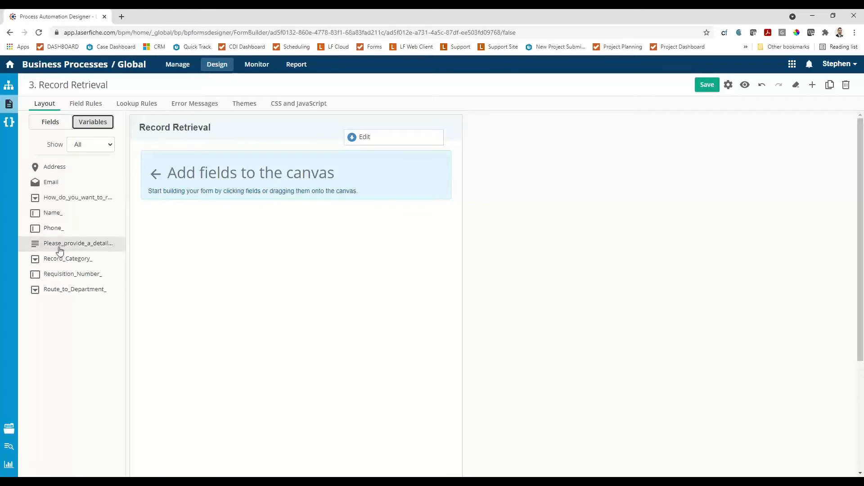
pyautogui.moveTo(92, 268); pyautogui.dragTo(202, 185)
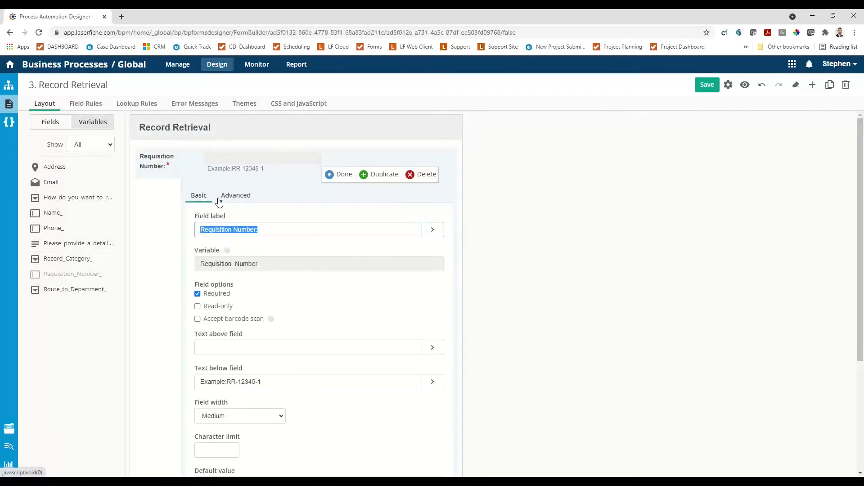
pyautogui.click(198, 307)
pyautogui.click(197, 294)
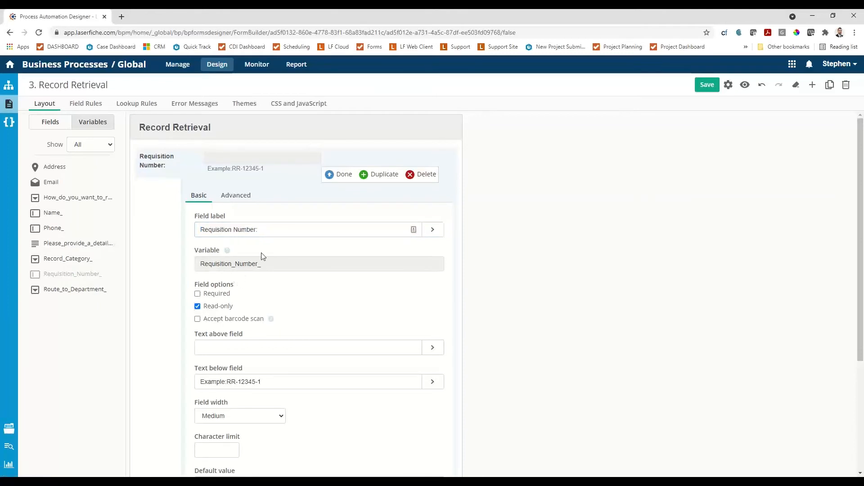
pyautogui.click(330, 174)
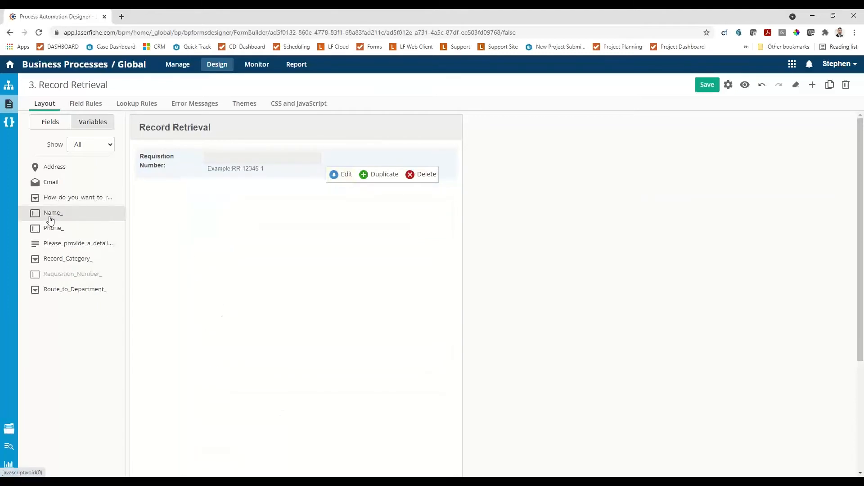
pyautogui.click(51, 186)
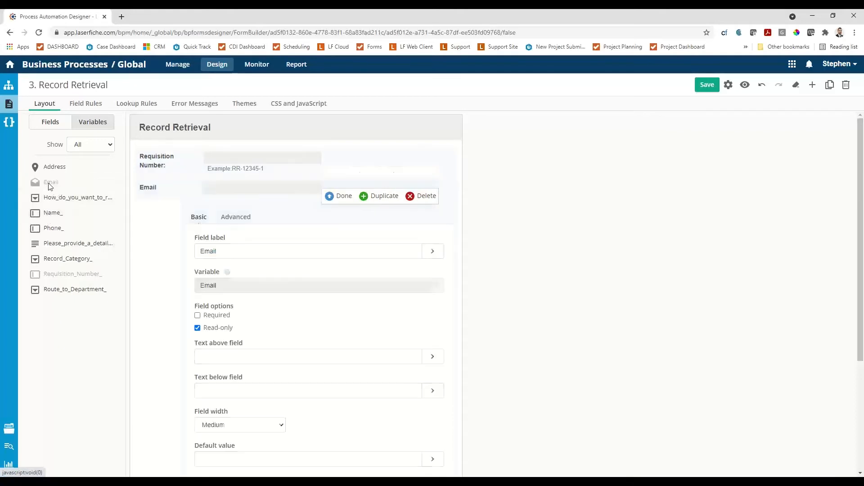
pyautogui.click(346, 198)
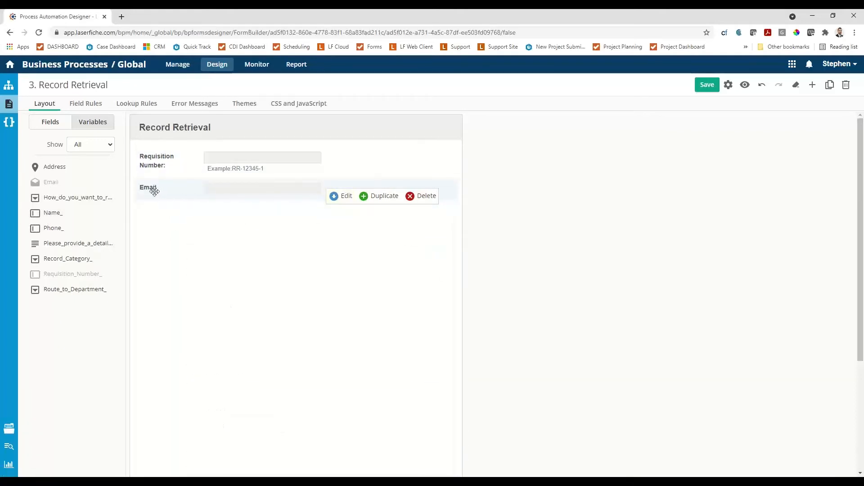
pyautogui.click(410, 195)
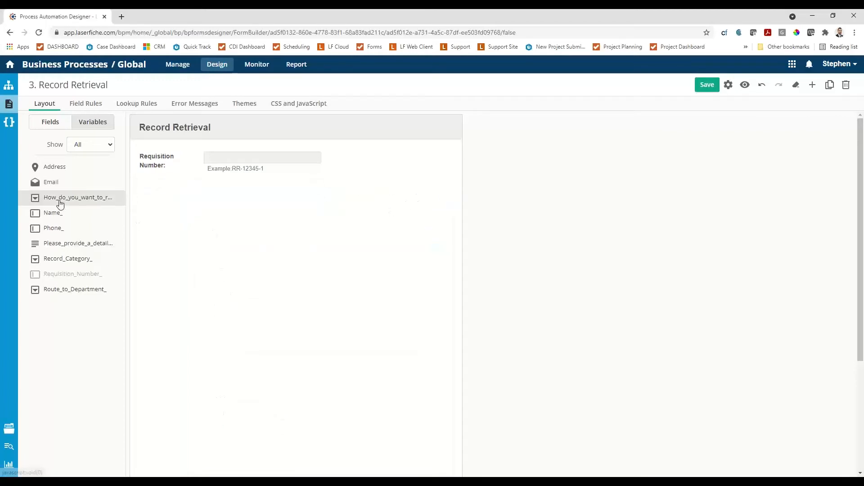
# Add the existing variables for how to receive the records and the detailed records description below the Requisition Number field.
pyautogui.moveTo(61, 203); pyautogui.dragTo(144, 196)
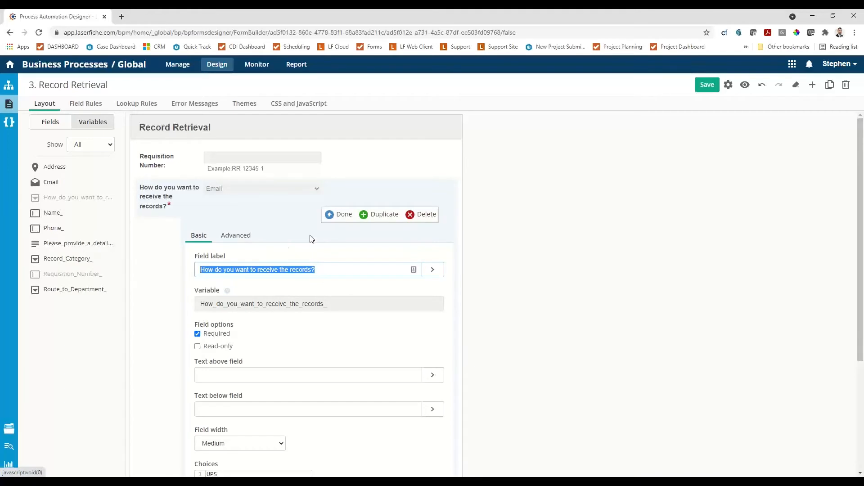
pyautogui.click(335, 216)
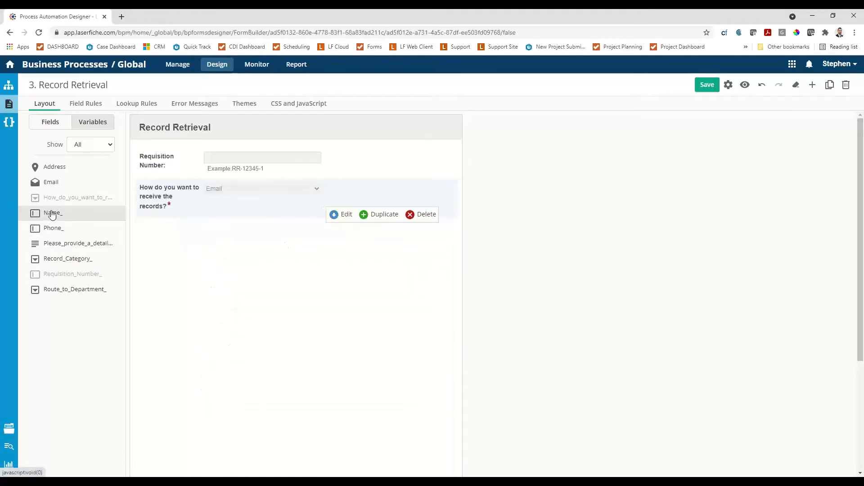
pyautogui.moveTo(53, 245); pyautogui.dragTo(163, 231)
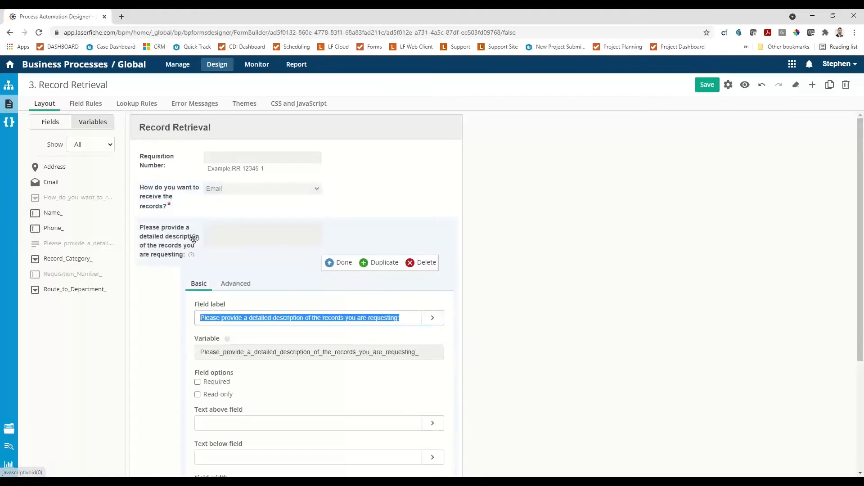
pyautogui.click(342, 263)
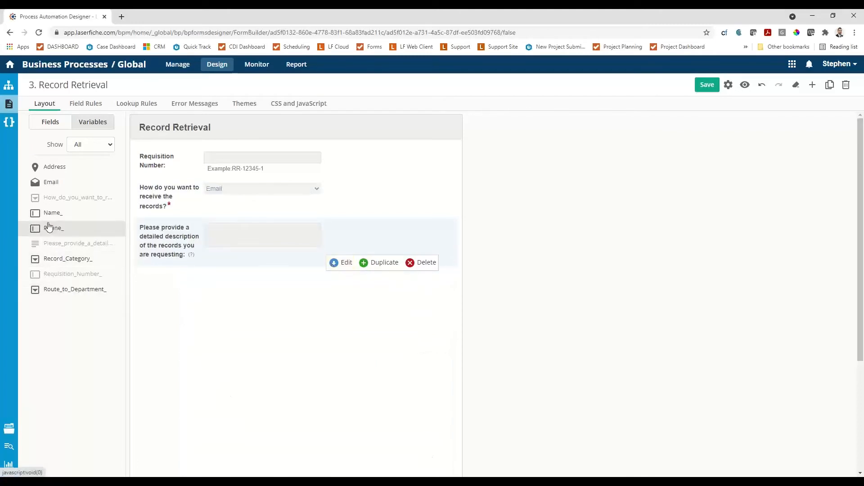
pyautogui.moveTo(48, 226); pyautogui.dragTo(161, 268)
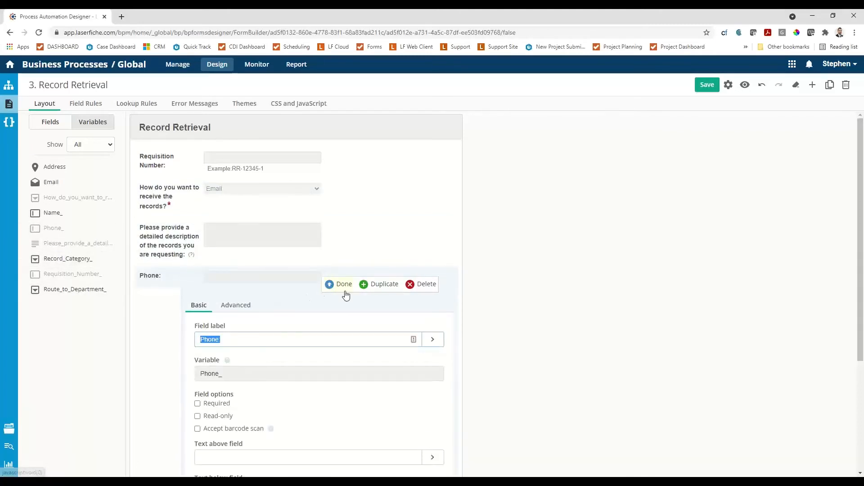
pyautogui.click(426, 284)
# Add a section labelled "Requestor Information" below the detailed description field.
pyautogui.click(49, 122)
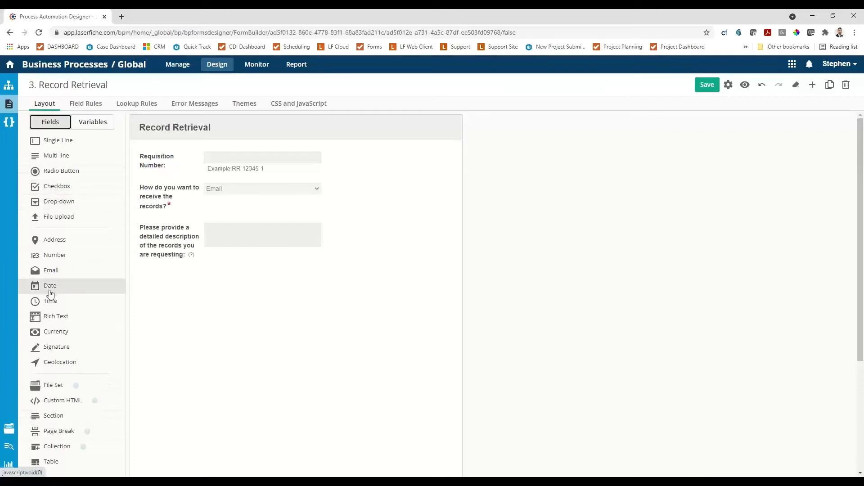
pyautogui.moveTo(53, 416); pyautogui.dragTo(141, 292)
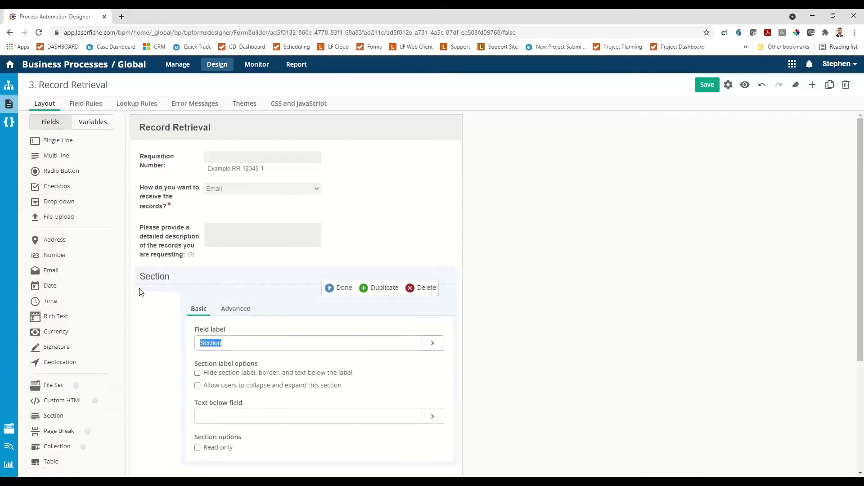
pyautogui.write('R')
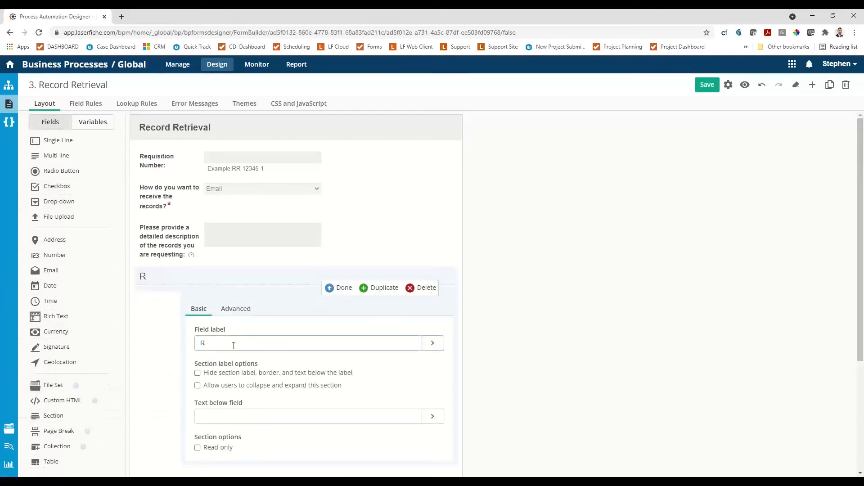
pyautogui.write('equestor')
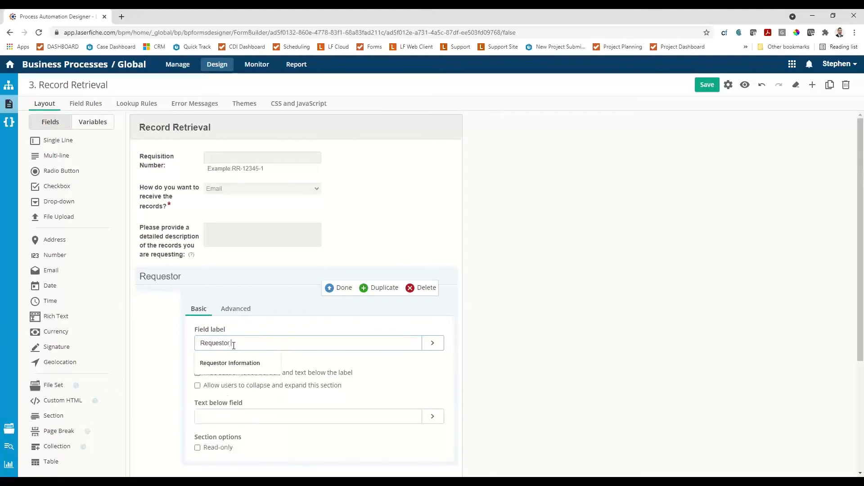
pyautogui.write(' Information')
pyautogui.click(256, 365)
pyautogui.click(329, 290)
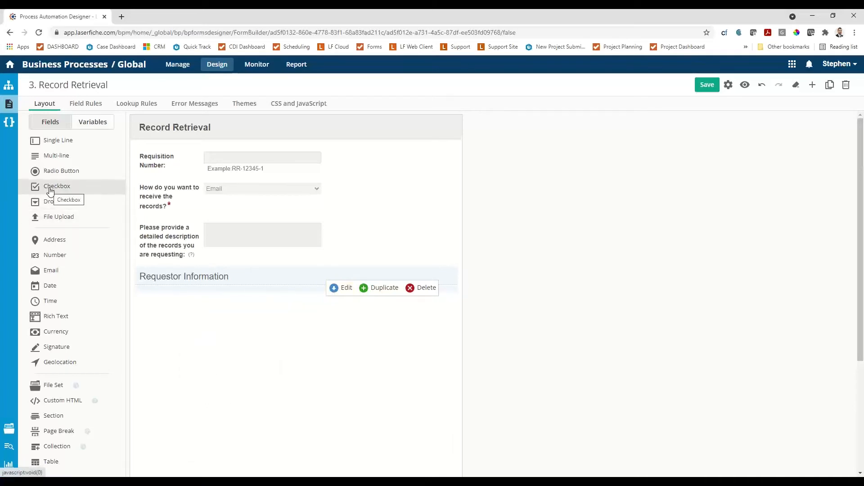
# Add a checkbox field labelled "Show Requestor Information" above the Requestor Information section.
pyautogui.moveTo(50, 191); pyautogui.dragTo(180, 279)
pyautogui.write('Show R')
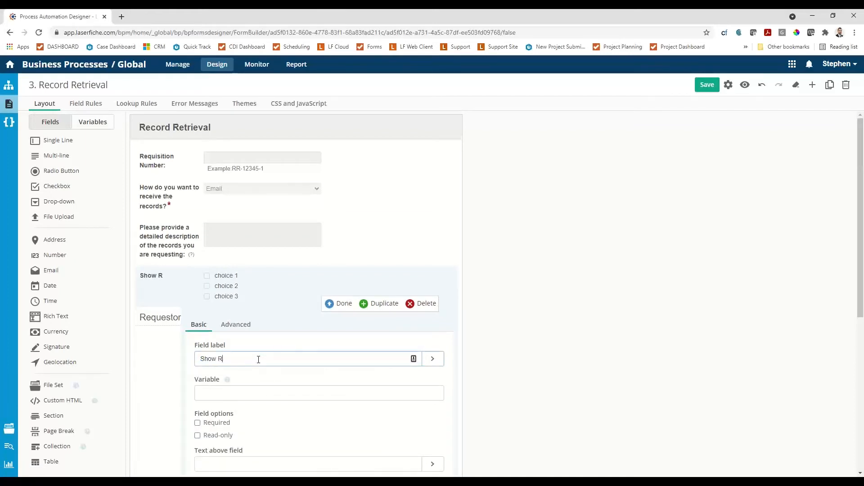
pyautogui.write('equestor Infomr')
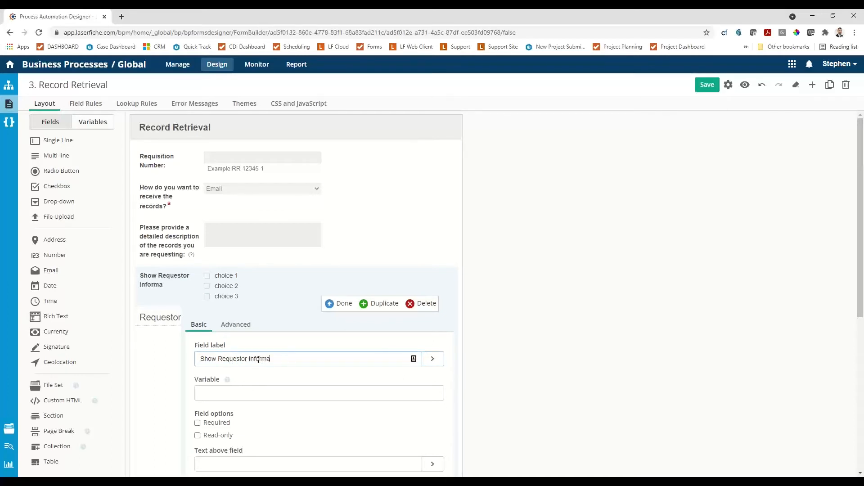
pyautogui.scroll(-5, 288, 387)
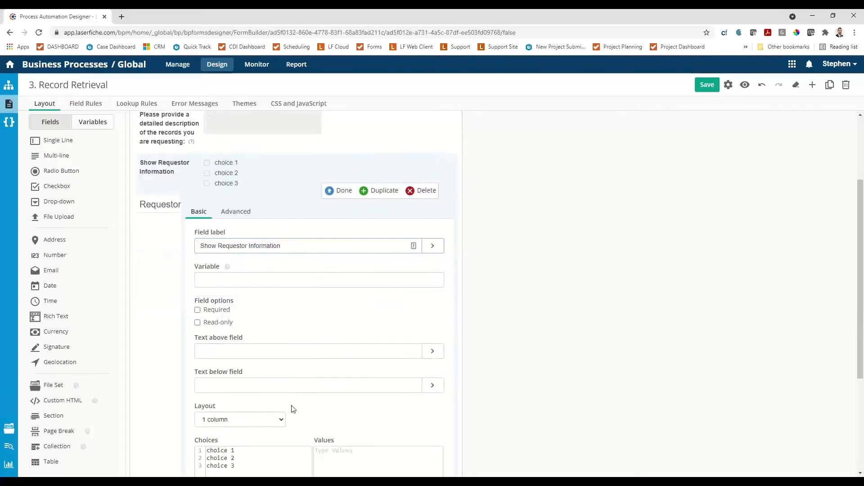
# Replace the default choices of the Show Requestor Information checkbox with a single "Yes" choice and save the form.
pyautogui.scroll(2, 270, 379)
pyautogui.moveTo(246, 425); pyautogui.dragTo(198, 408)
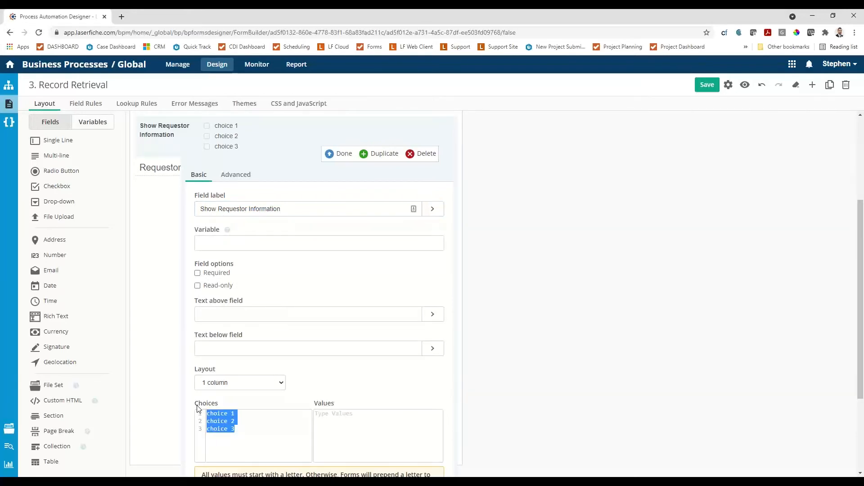
pyautogui.write('Yes')
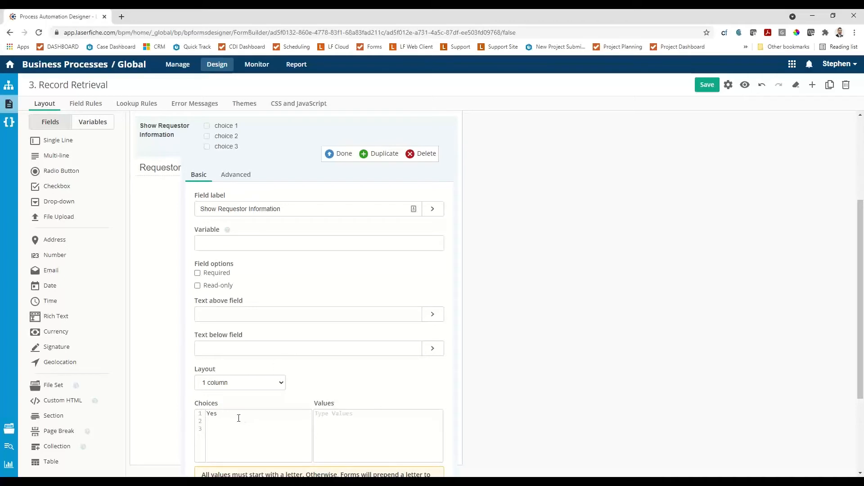
pyautogui.scroll(2, 259, 342)
pyautogui.click(331, 225)
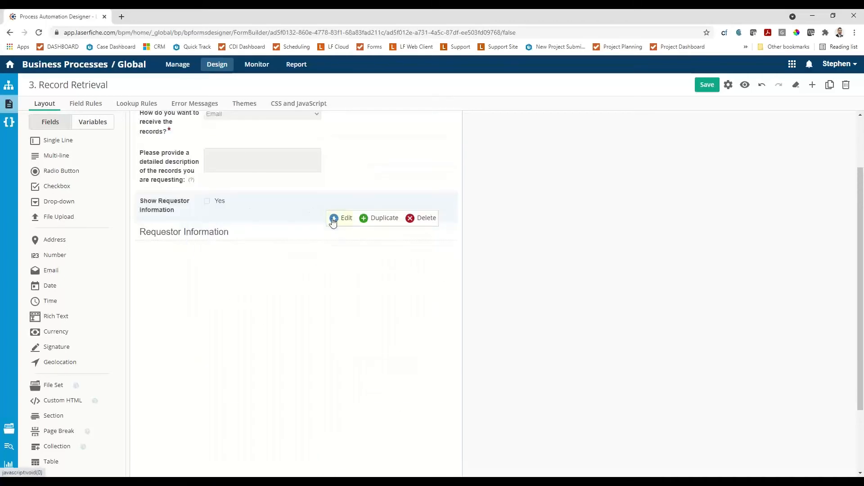
pyautogui.scroll(2, 302, 267)
pyautogui.scroll(1, 302, 267)
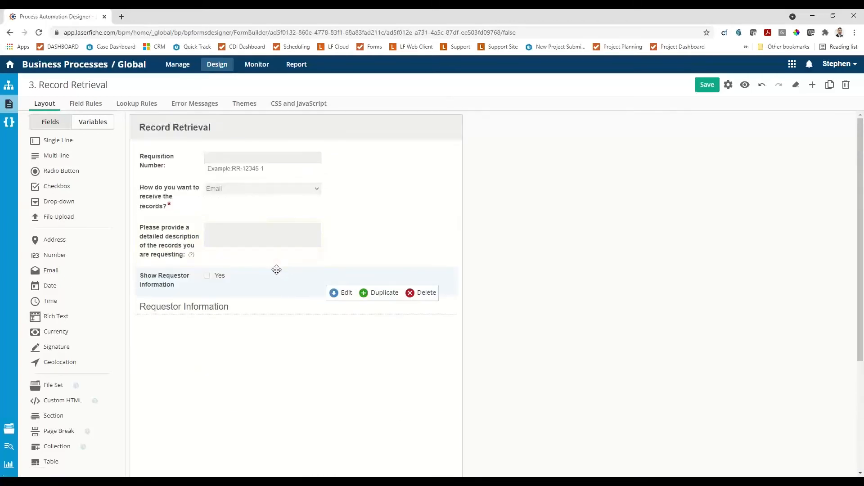
pyautogui.click(708, 85)
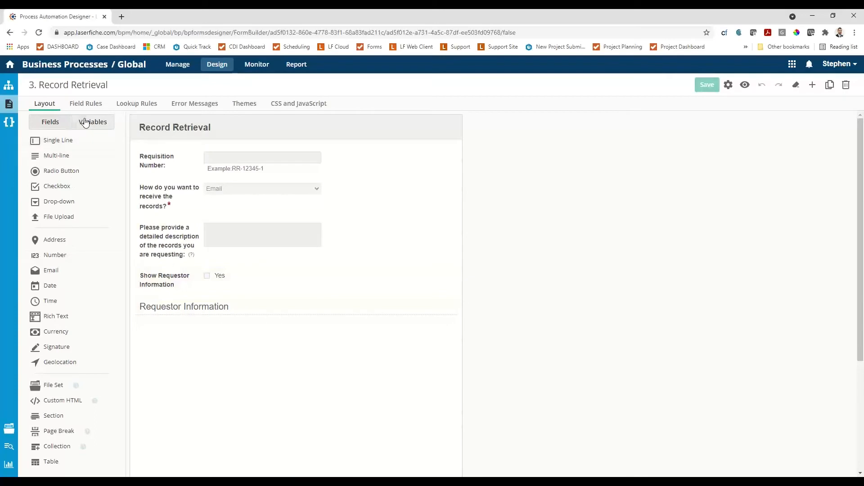
# Add the existing Name_ variable under the Requestor Information section as a read-only field that is not required.
pyautogui.click(86, 123)
pyautogui.moveTo(47, 211); pyautogui.dragTo(139, 338)
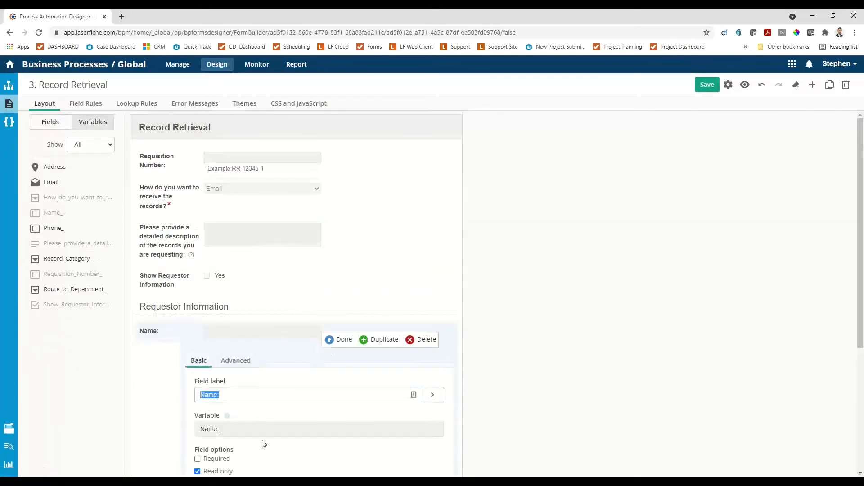
pyautogui.scroll(-5, 263, 443)
pyautogui.click(198, 265)
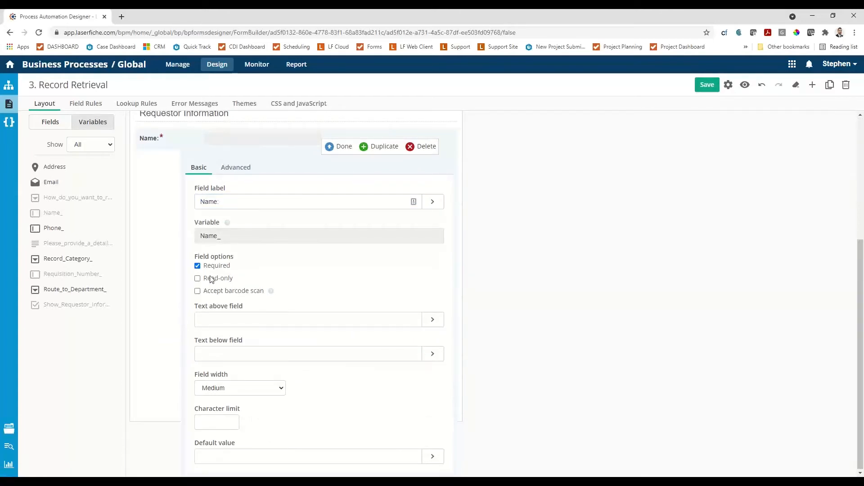
pyautogui.click(198, 267)
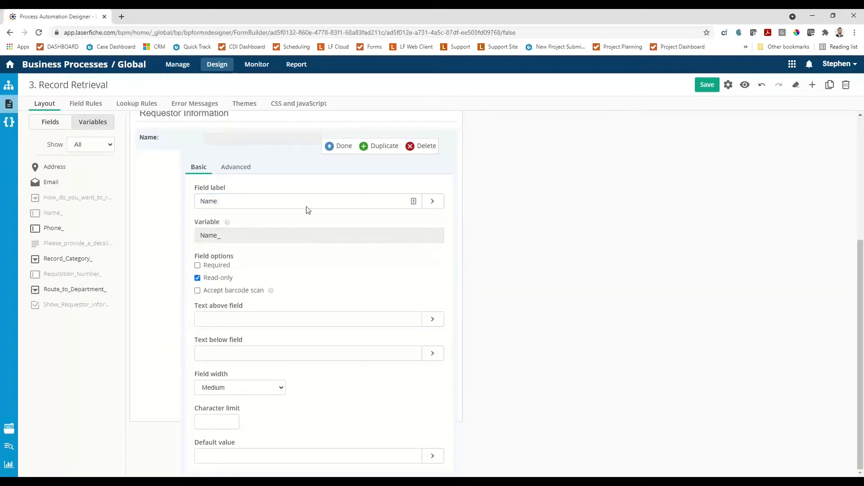
pyautogui.click(341, 147)
pyautogui.scroll(3, 270, 239)
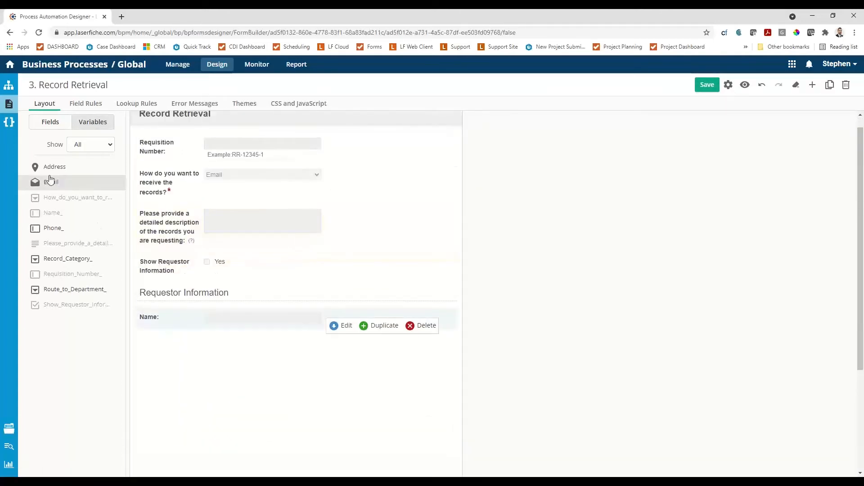
# Add the existing Address, Email and Phone_ variables in that order below the Name field.
pyautogui.moveTo(50, 176); pyautogui.dragTo(148, 356)
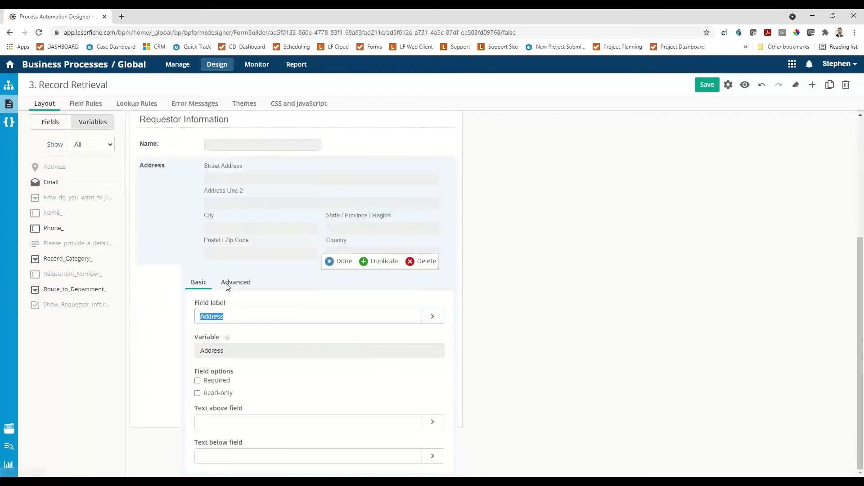
pyautogui.click(338, 263)
pyautogui.moveTo(51, 182); pyautogui.dragTo(228, 304)
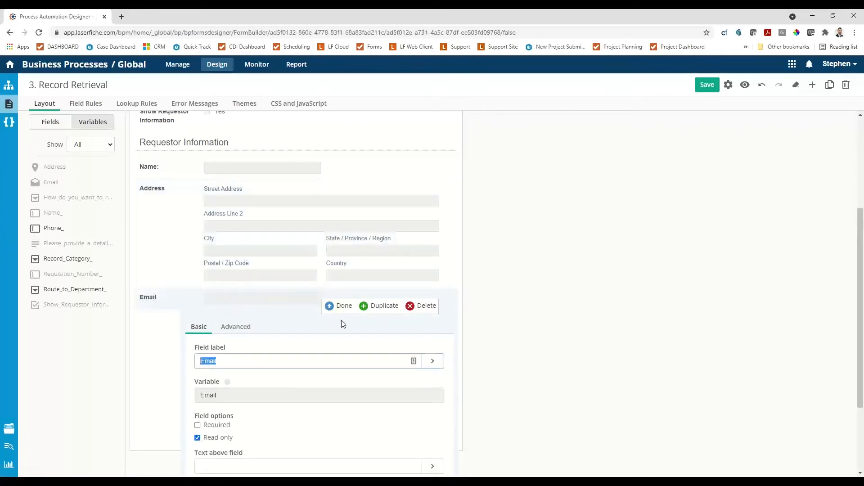
pyautogui.click(339, 306)
pyautogui.moveTo(52, 229); pyautogui.dragTo(158, 373)
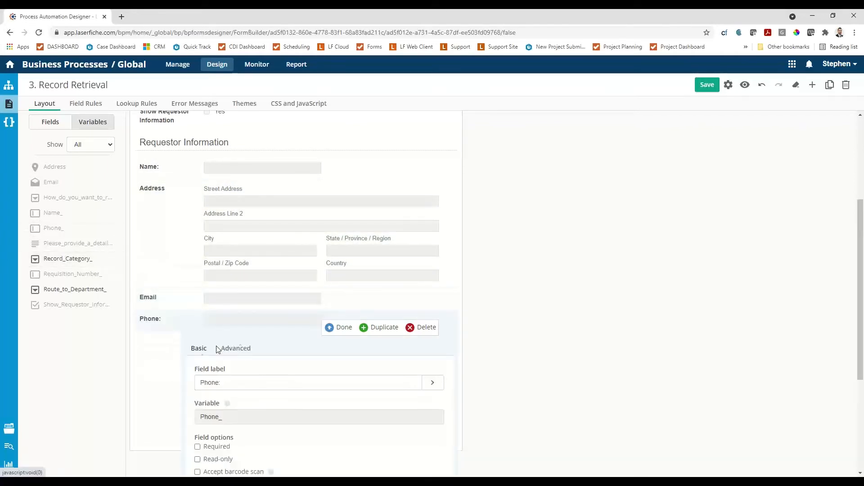
pyautogui.click(334, 328)
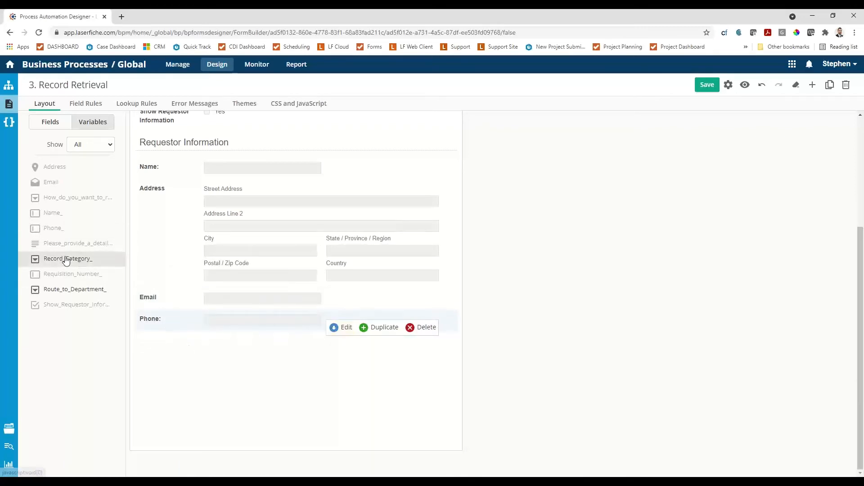
# Add the existing Record_Category_ variable between the receiving method and detailed description fields, and save the form.
pyautogui.scroll(3, 251, 279)
pyautogui.moveTo(65, 260); pyautogui.dragTo(160, 213)
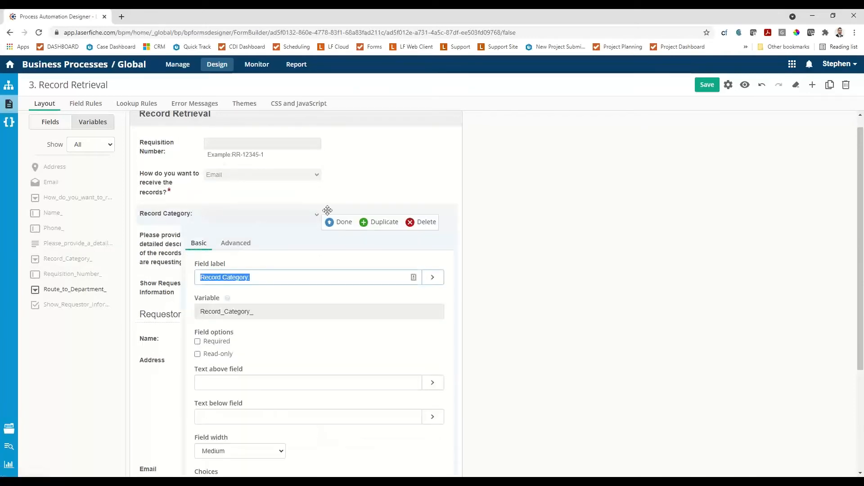
pyautogui.click(333, 223)
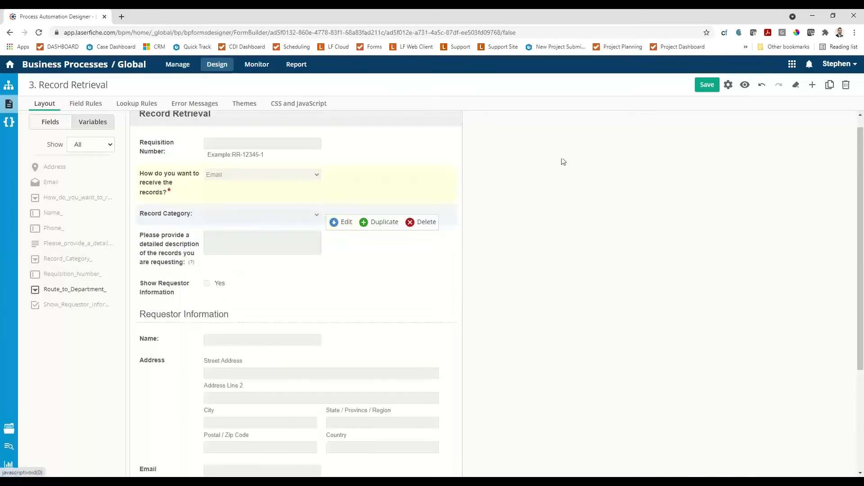
pyautogui.click(706, 85)
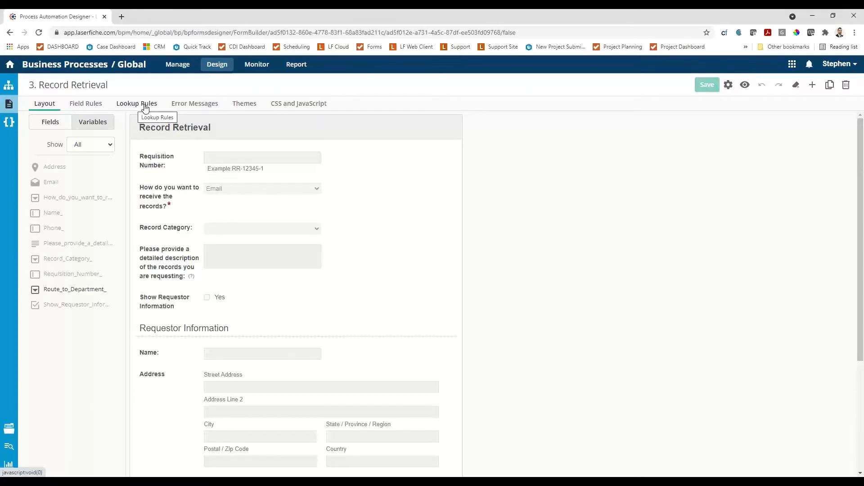
# Create and save a field rule that shows the Requestor Information section when "Yes" is checked in Show Requestor Information.
pyautogui.click(89, 103)
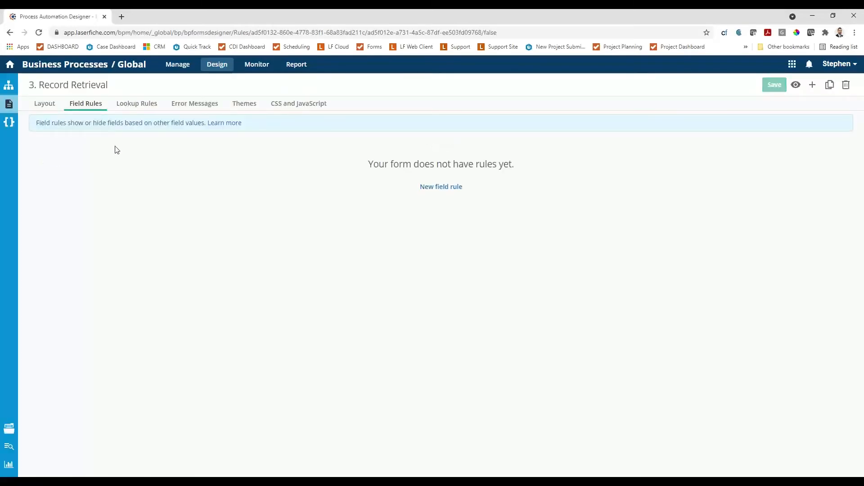
pyautogui.click(440, 186)
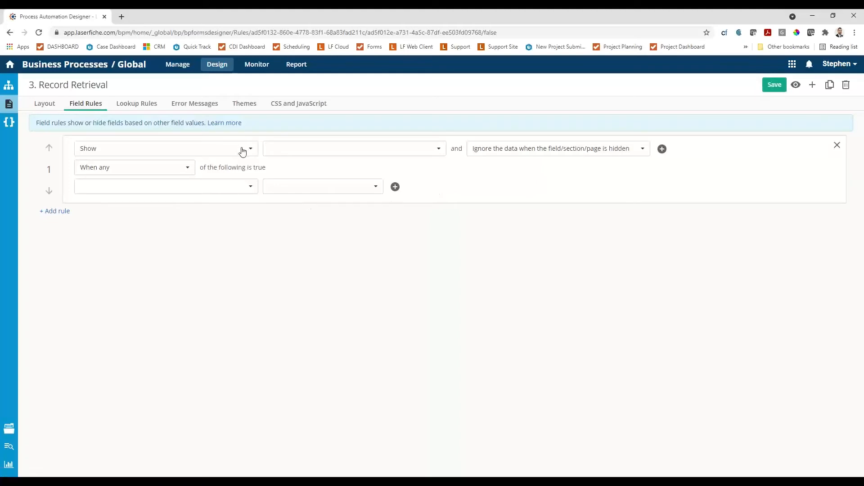
pyautogui.click(402, 151)
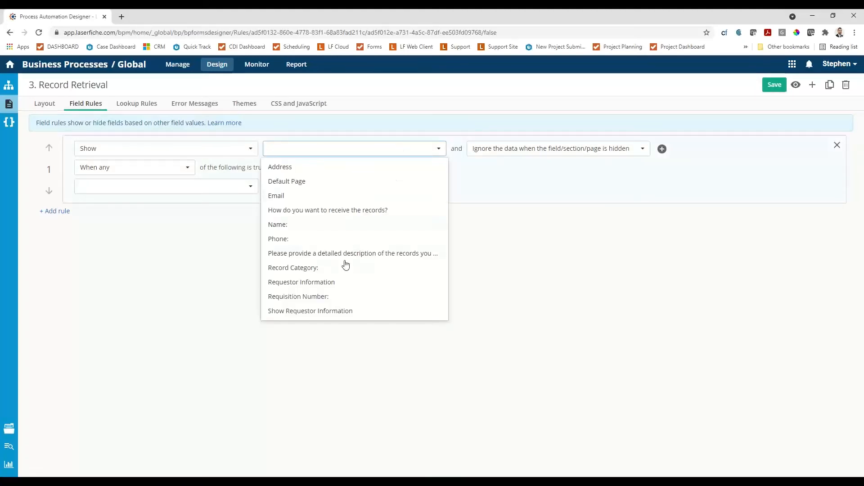
pyautogui.click(295, 283)
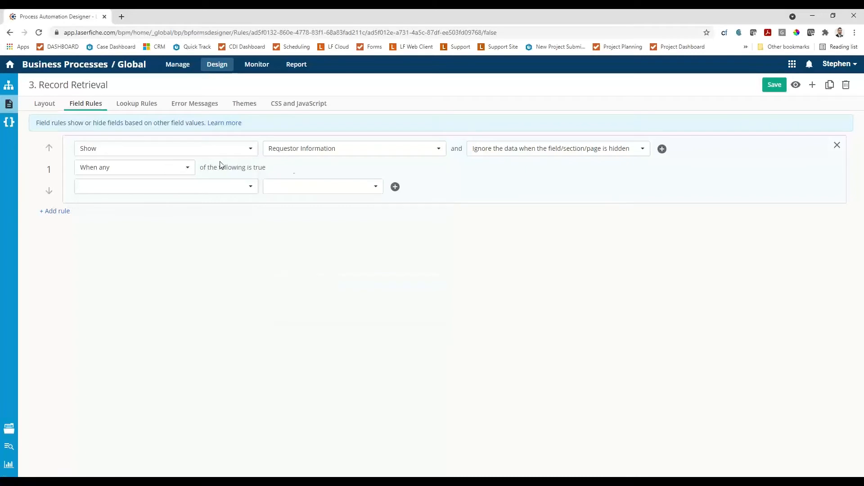
pyautogui.click(185, 189)
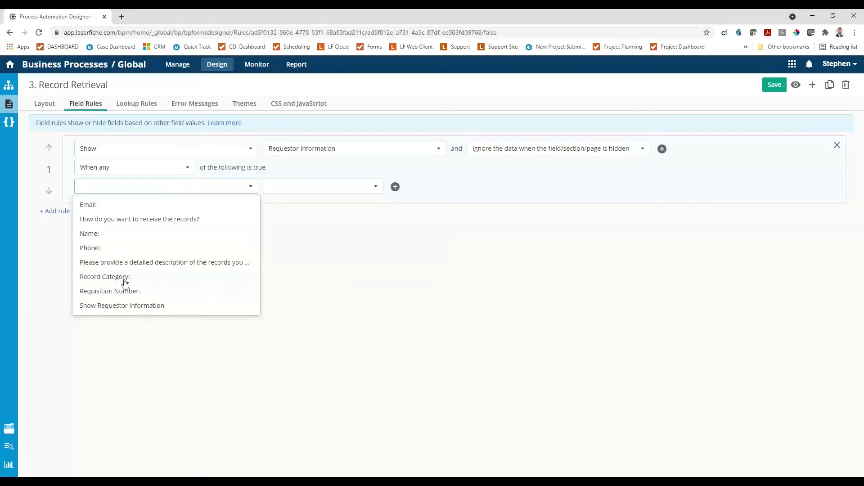
pyautogui.click(115, 308)
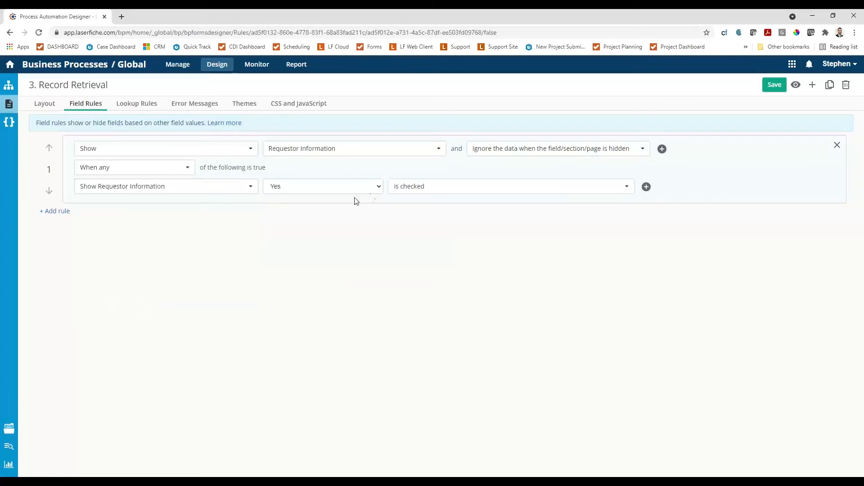
pyautogui.click(775, 92)
pyautogui.rightClick(775, 92)
pyautogui.click(692, 92)
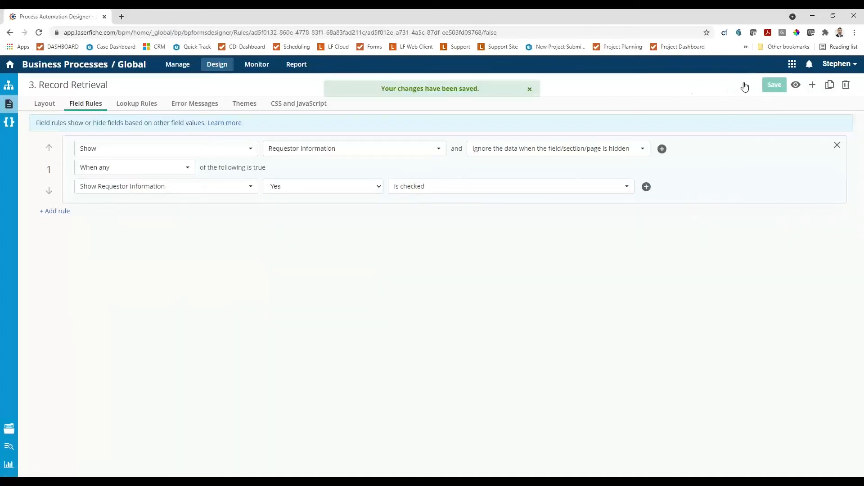
# Preview the form and test the Requestor Information section by checking and unchecking Show Requestor Information.
pyautogui.click(796, 86)
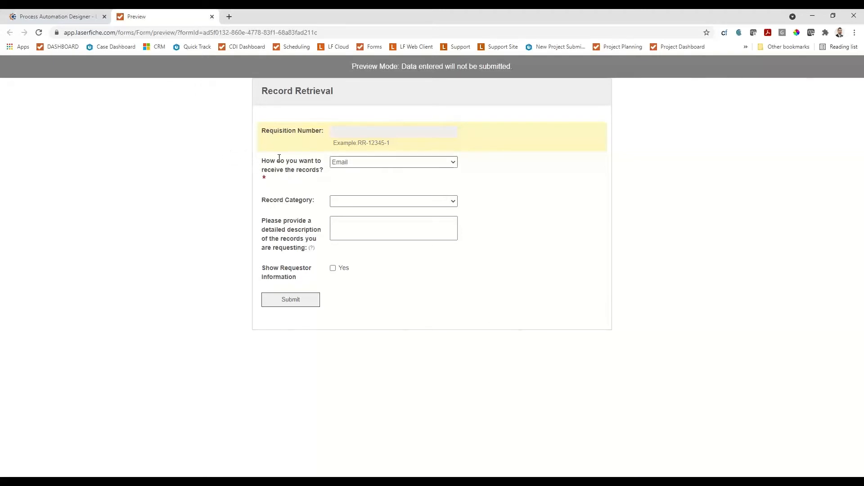
pyautogui.click(333, 269)
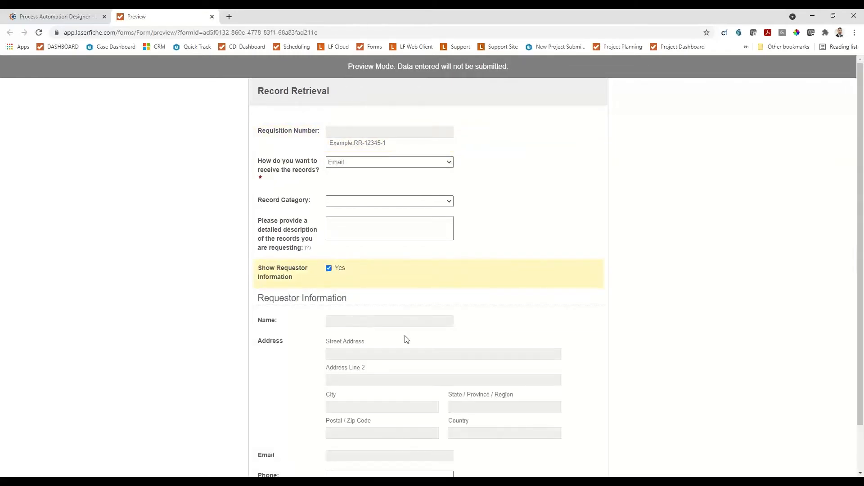
pyautogui.scroll(-2, 405, 335)
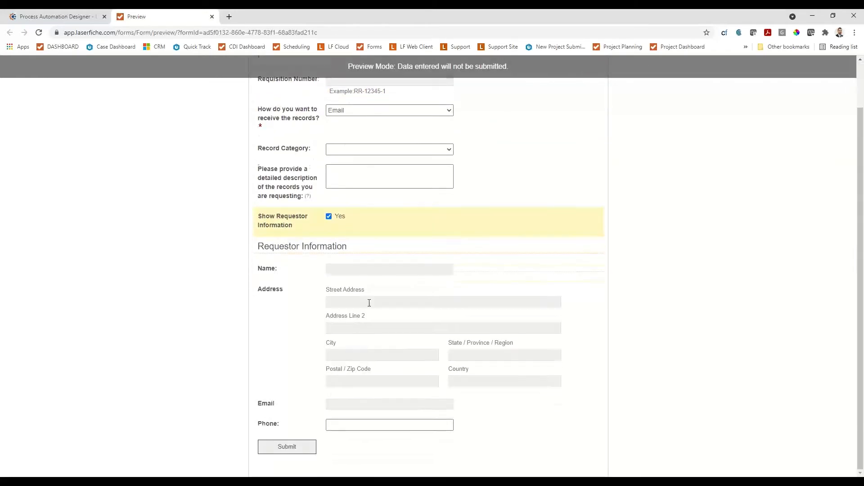
pyautogui.click(332, 218)
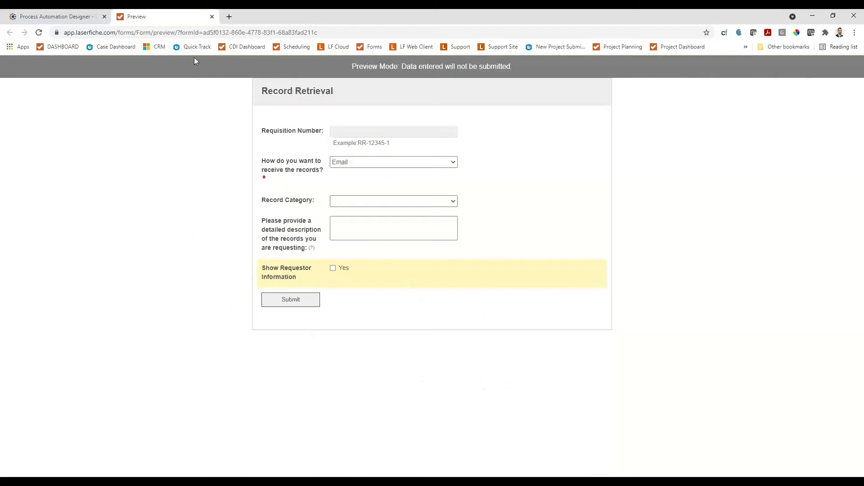
pyautogui.click(212, 17)
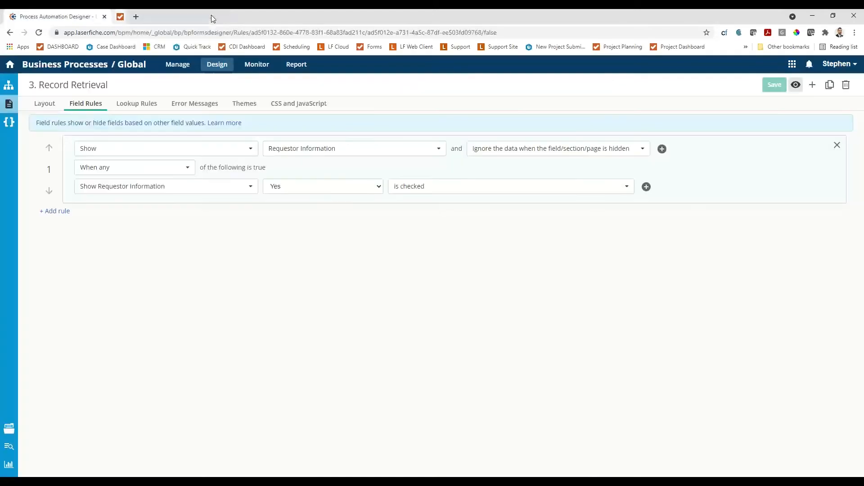
# Add a rich text field below the Phone field with an empty label and the variable name "disclaimer".
pyautogui.click(50, 106)
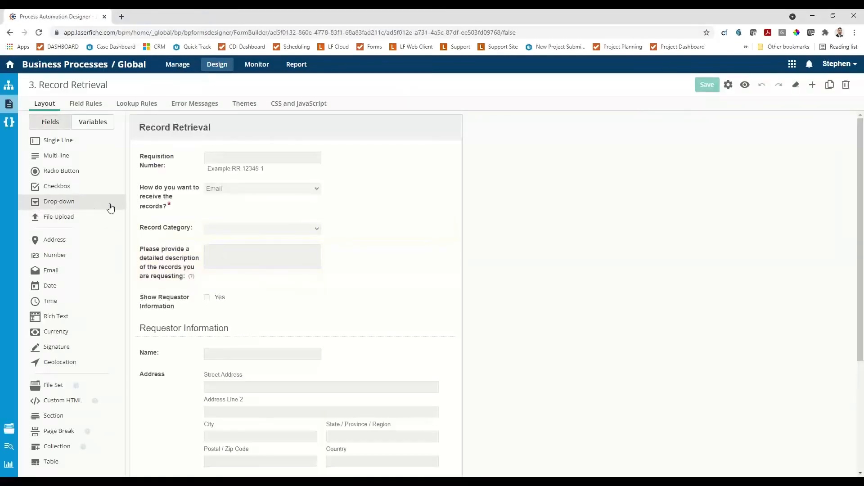
pyautogui.scroll(-4, 249, 306)
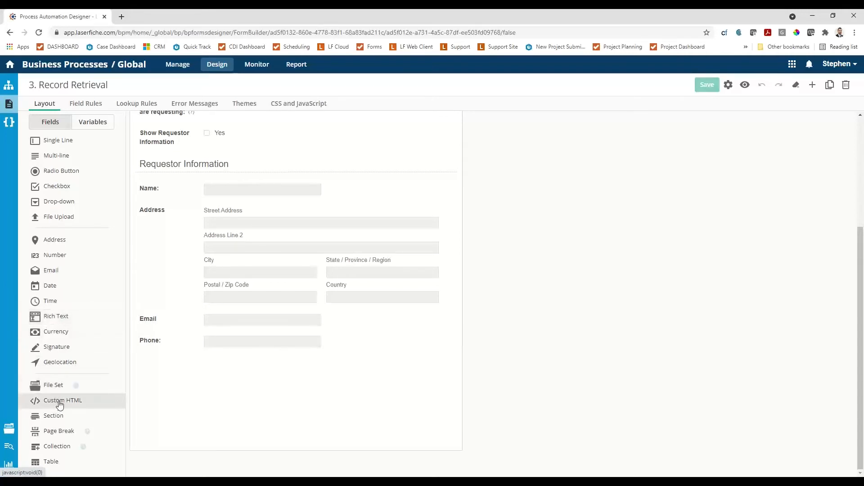
pyautogui.moveTo(50, 320); pyautogui.dragTo(148, 387)
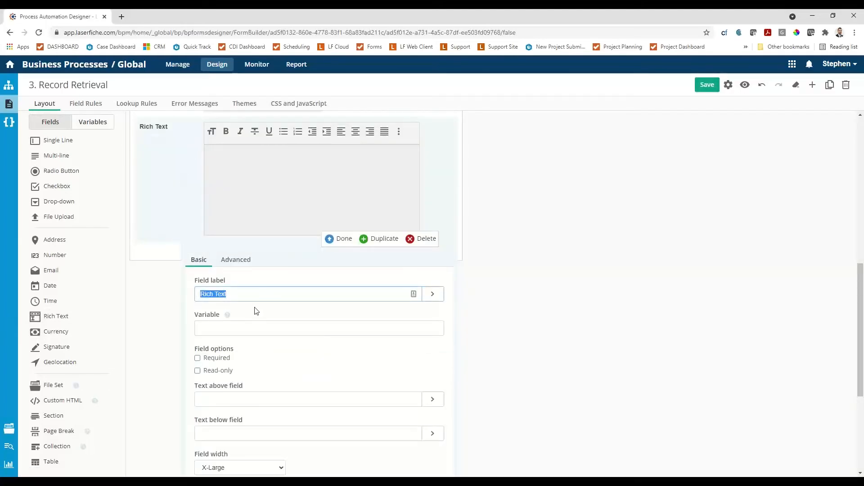
pyautogui.press('BackSpace')
pyautogui.click(228, 330)
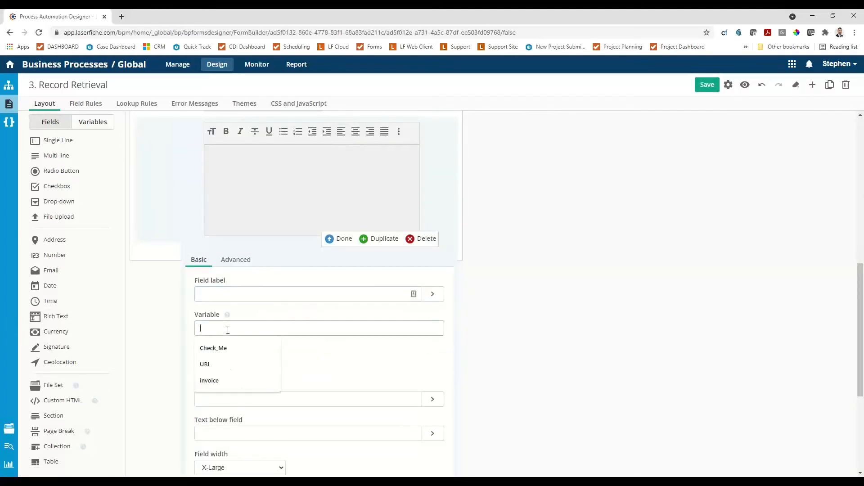
pyautogui.write('disclaimer')
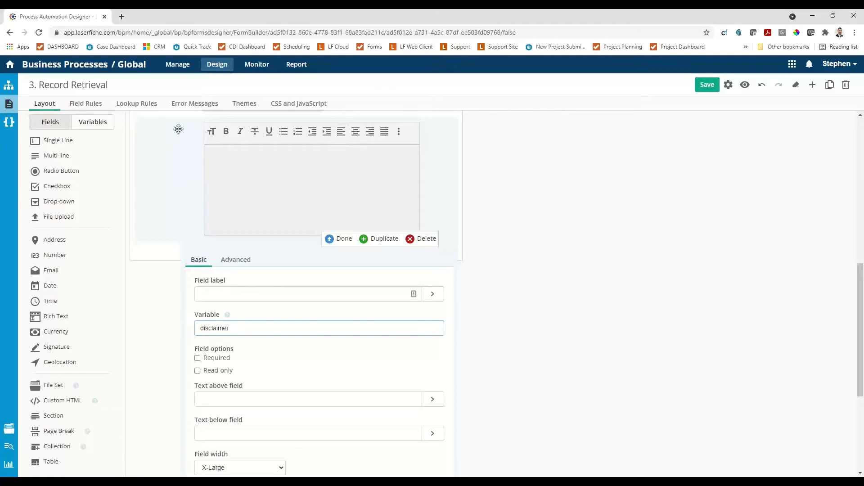
# Make the disclaimer field read-only with the default text "Please follow these instructions:" and "1. Retrieve records blah blah" on separate lines.
pyautogui.scroll(-3, 256, 360)
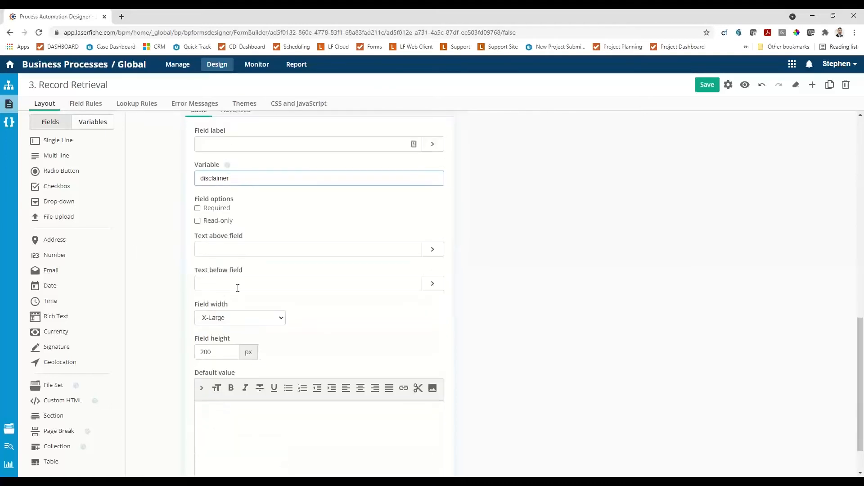
pyautogui.click(198, 221)
pyautogui.scroll(-1, 216, 279)
pyautogui.click(231, 361)
pyautogui.write('Please')
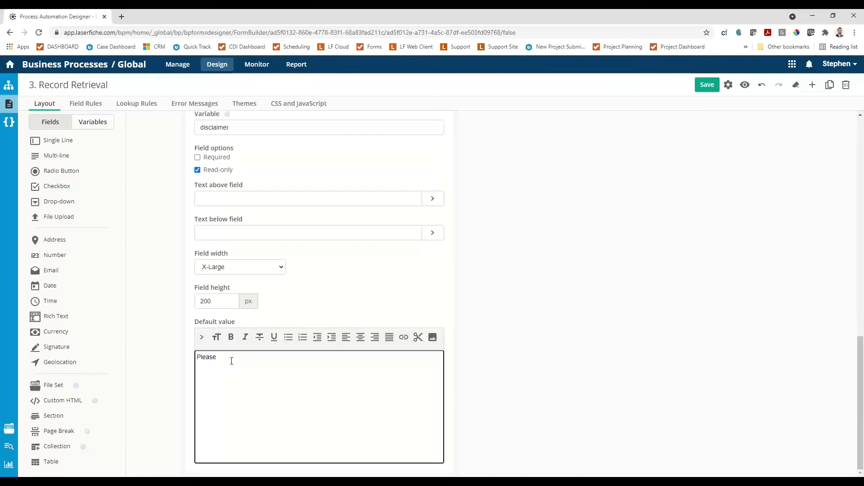
pyautogui.write(' follow these instructions:')
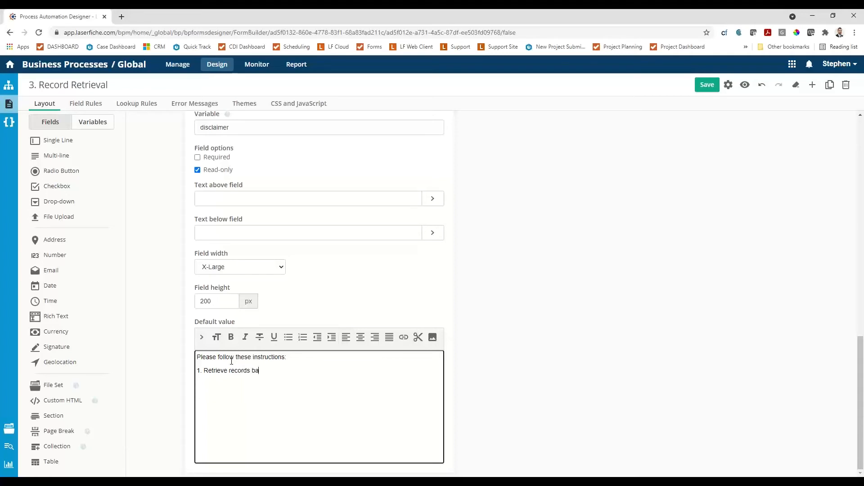
pyautogui.write('ah blah')
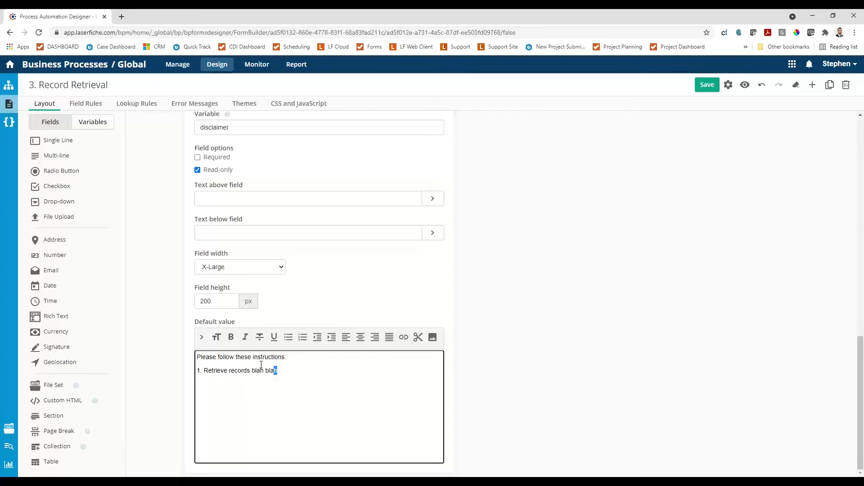
# Underline the last "blah" in the disclaimer's default text.
pyautogui.moveTo(261, 364)
pyautogui.mouseDown()
pyautogui.moveTo(229, 374)
pyautogui.moveTo(265, 371)
pyautogui.mouseUp()
pyautogui.click(274, 337)
pyautogui.moveTo(264, 371); pyautogui.dragTo(208, 371)
pyautogui.click(232, 381)
# Set the disclaimer field's width to Large and save the form.
pyautogui.click(270, 267)
pyautogui.click(270, 293)
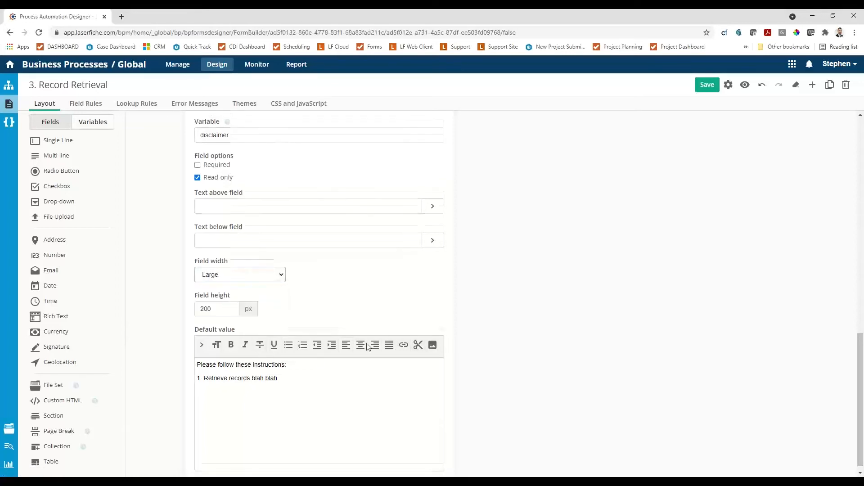
pyautogui.click(704, 85)
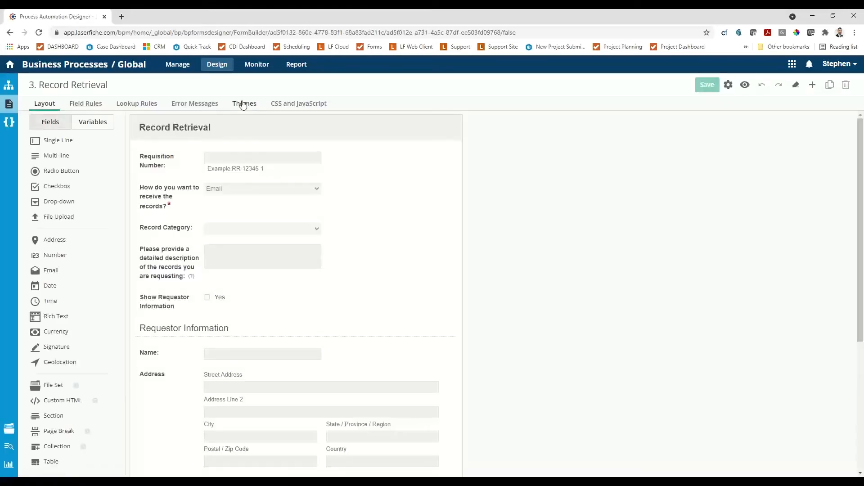
# Apply the custom CDI theme to the Record Retrieval form and save it.
pyautogui.click(244, 104)
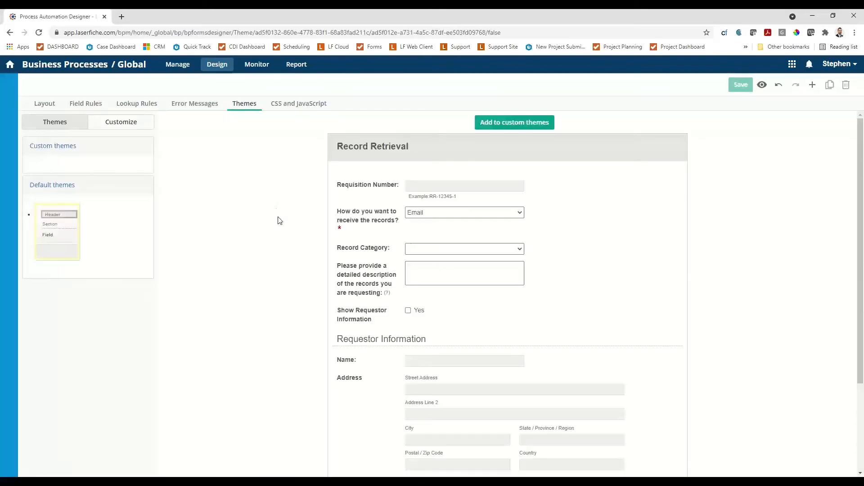
pyautogui.click(61, 189)
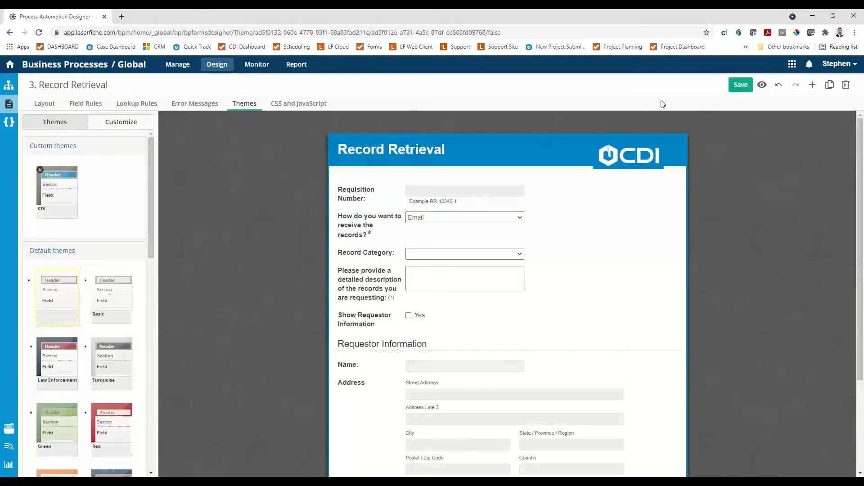
pyautogui.click(735, 86)
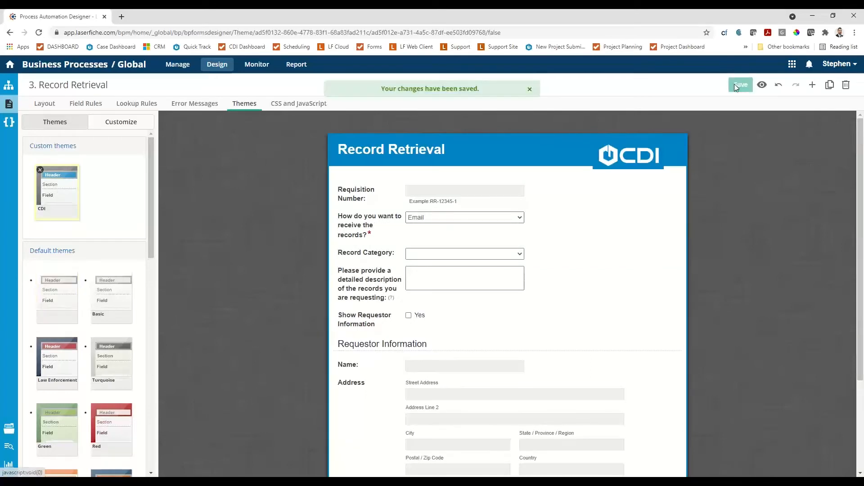
# Open the process diagram, delete the flow between Start and End, and validate the process.
pyautogui.click(11, 90)
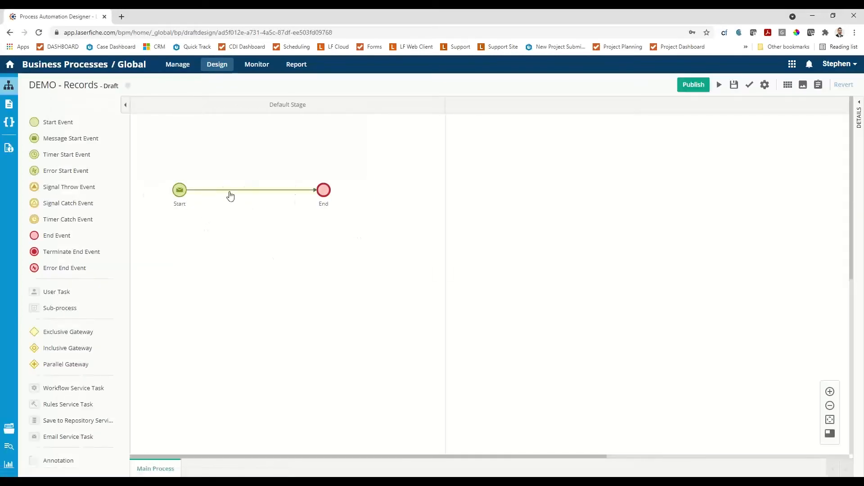
pyautogui.click(231, 192)
pyautogui.press('Delete')
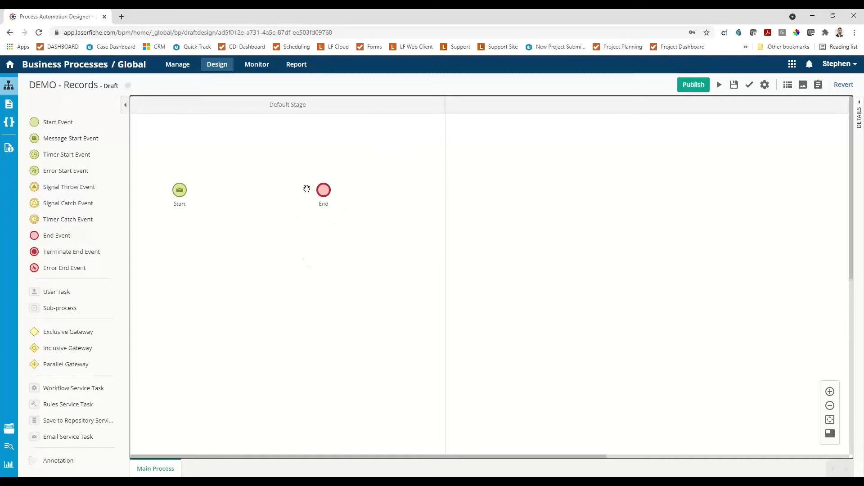
pyautogui.click(749, 85)
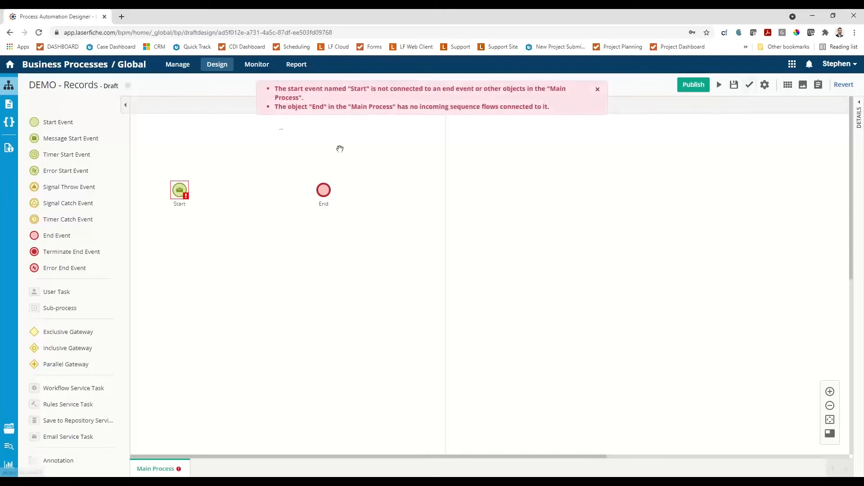
pyautogui.click(598, 91)
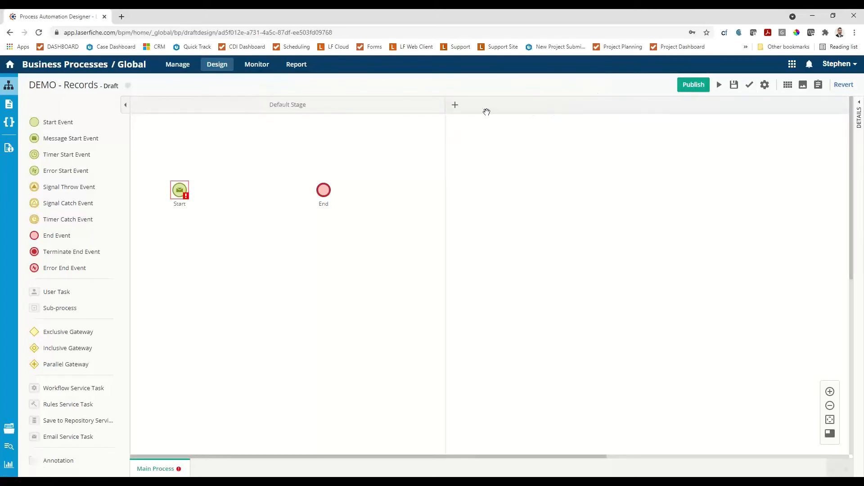
# Rename the message start event "Records Request Submission" and keep "1. Records Request" as its starting form.
pyautogui.moveTo(256, 220); pyautogui.dragTo(255, 219)
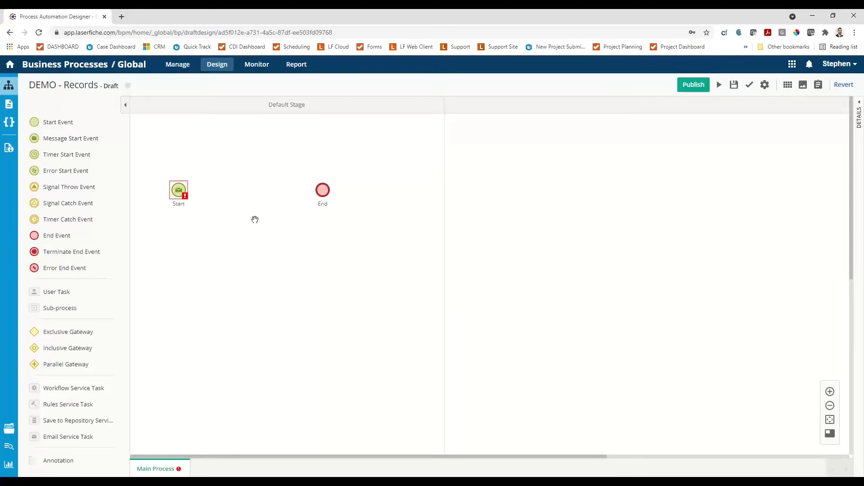
pyautogui.click(182, 196)
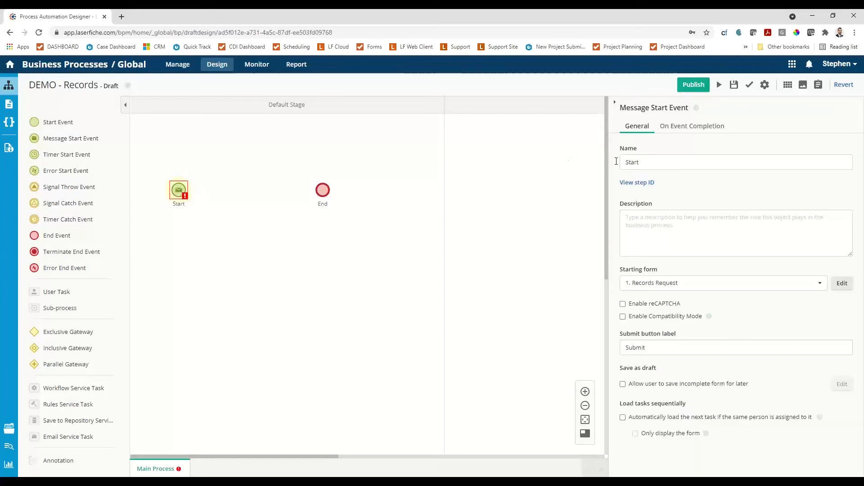
pyautogui.doubleClick(649, 161)
pyautogui.write('Records')
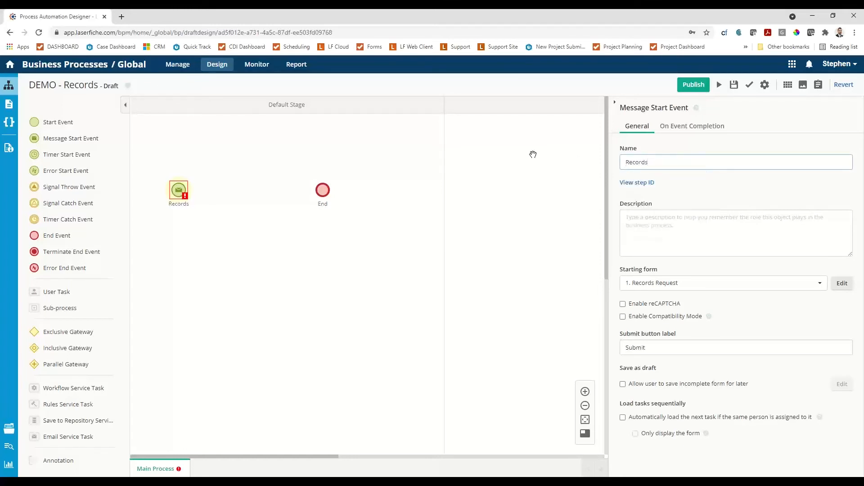
pyautogui.write(' Request Submission')
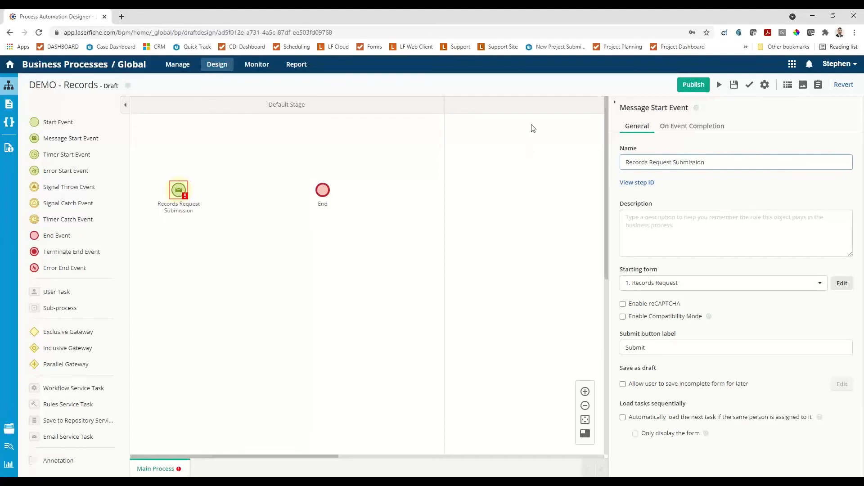
pyautogui.click(687, 284)
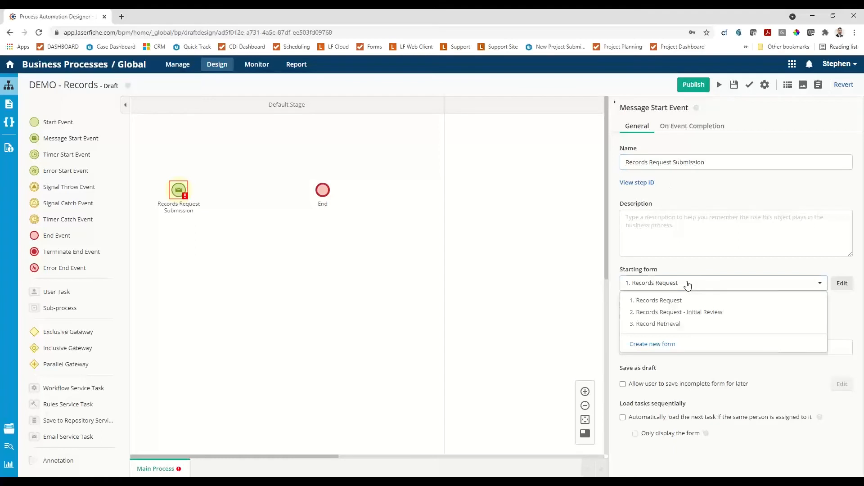
pyautogui.click(687, 284)
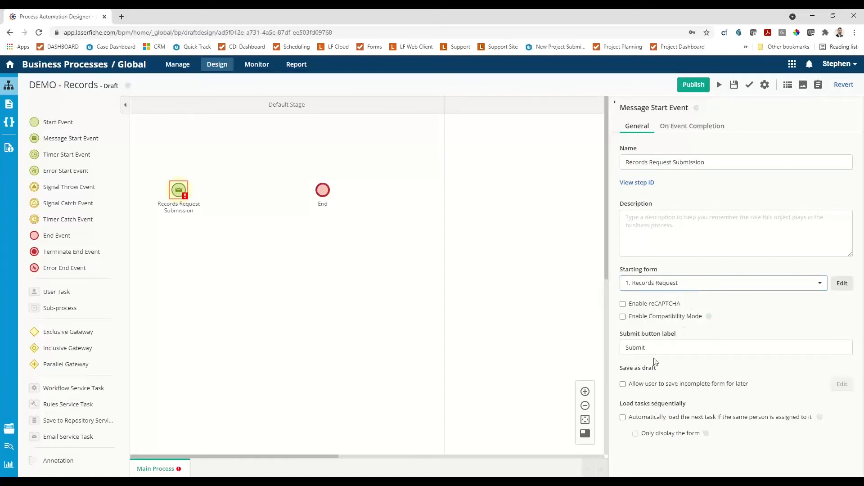
# Review the start event's completion settings, save the process and collapse the event details.
pyautogui.click(679, 131)
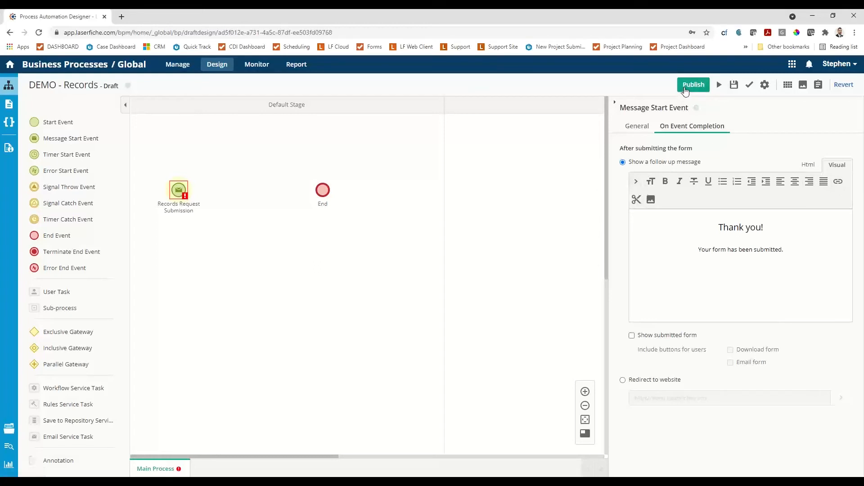
pyautogui.click(734, 85)
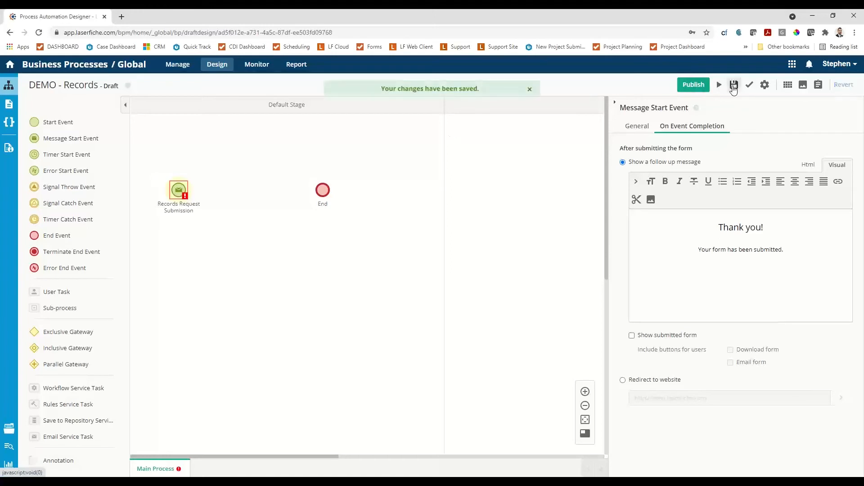
pyautogui.click(614, 103)
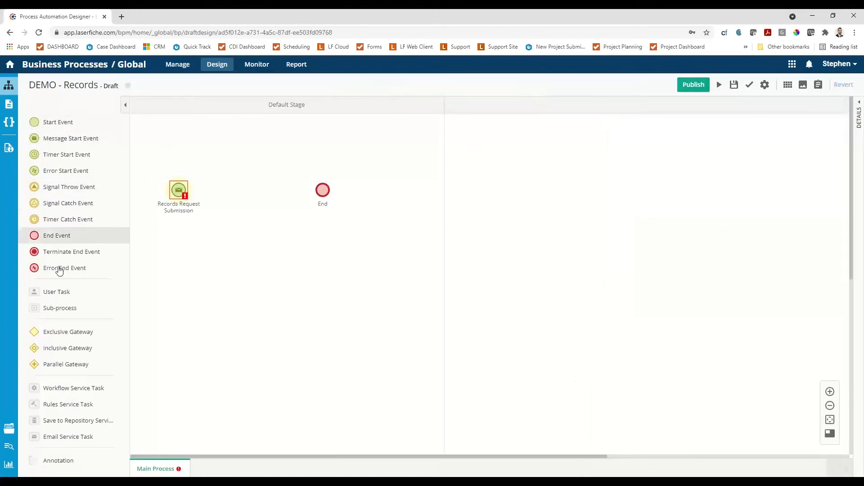
# Add a user task and an email service task between the start and end events, naming the email task "Email Notice".
pyautogui.moveTo(52, 293); pyautogui.dragTo(264, 201)
pyautogui.moveTo(61, 435); pyautogui.dragTo(245, 191)
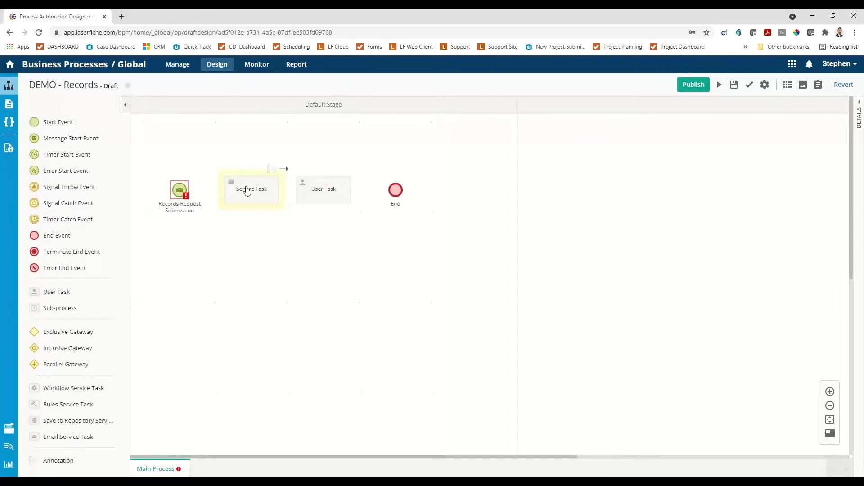
pyautogui.click(246, 191)
pyautogui.tripleClick(662, 163)
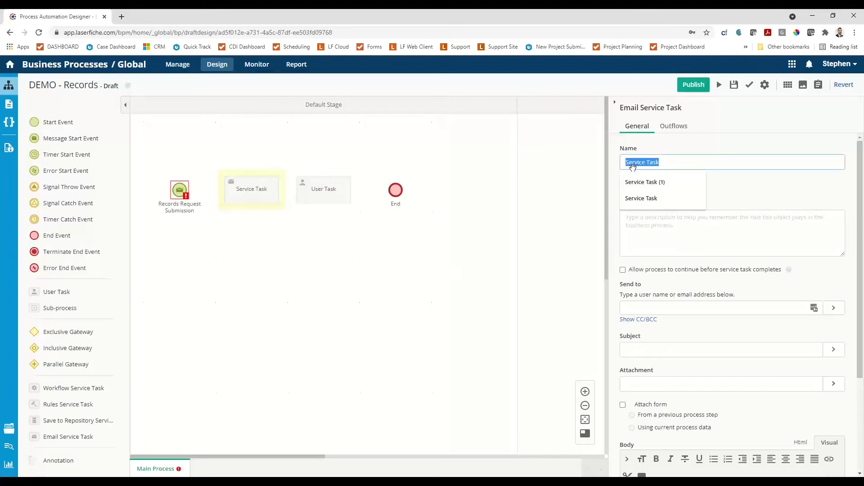
pyautogui.write('Email Notice')
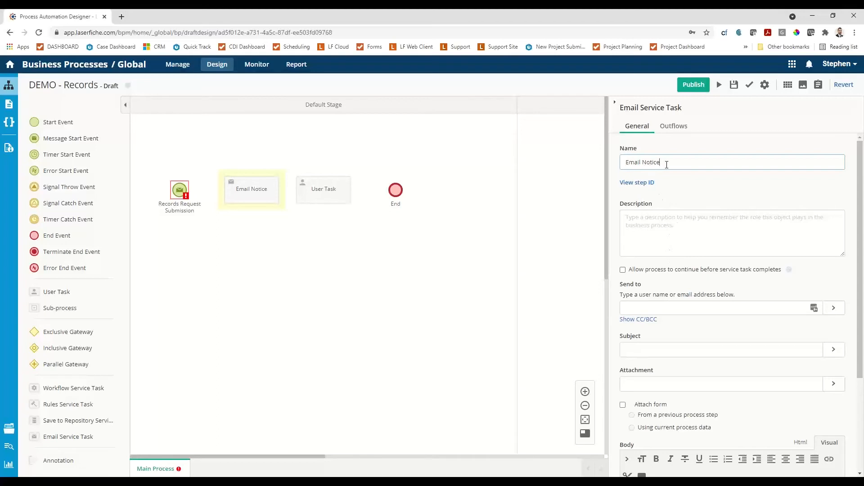
# Set the Email Notice task's subject to "Your Record Request is under review".
pyautogui.scroll(-3, 679, 209)
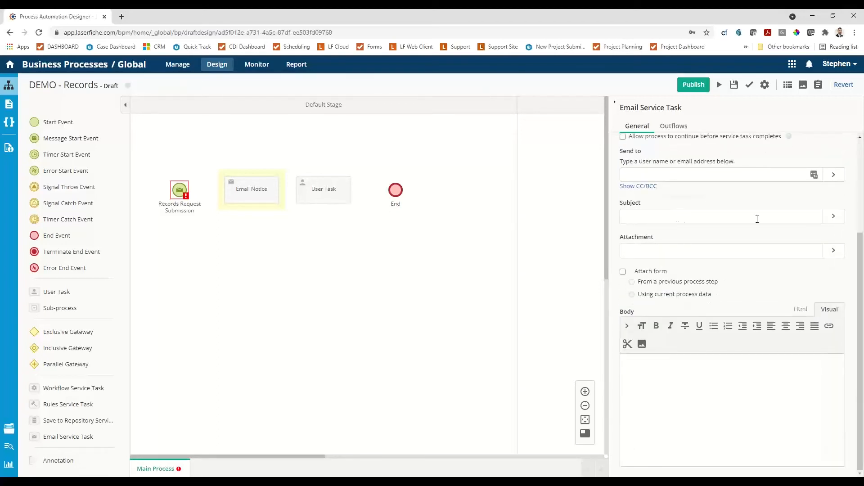
pyautogui.click(756, 219)
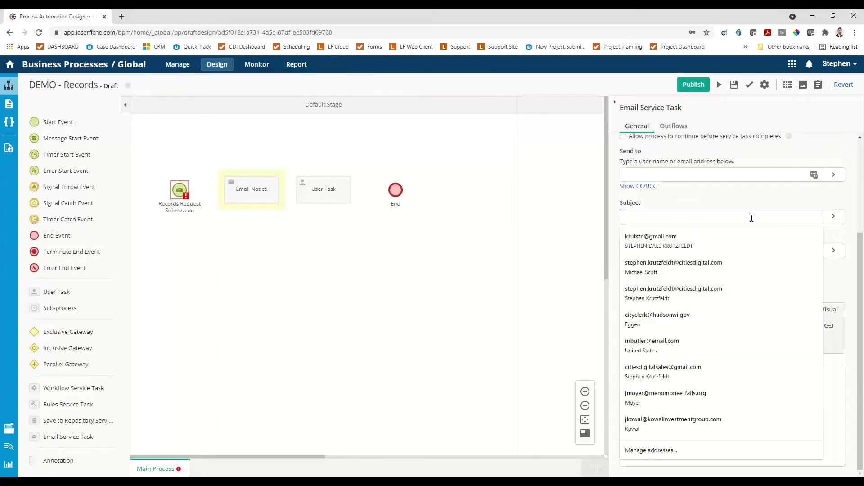
pyautogui.write('Your R')
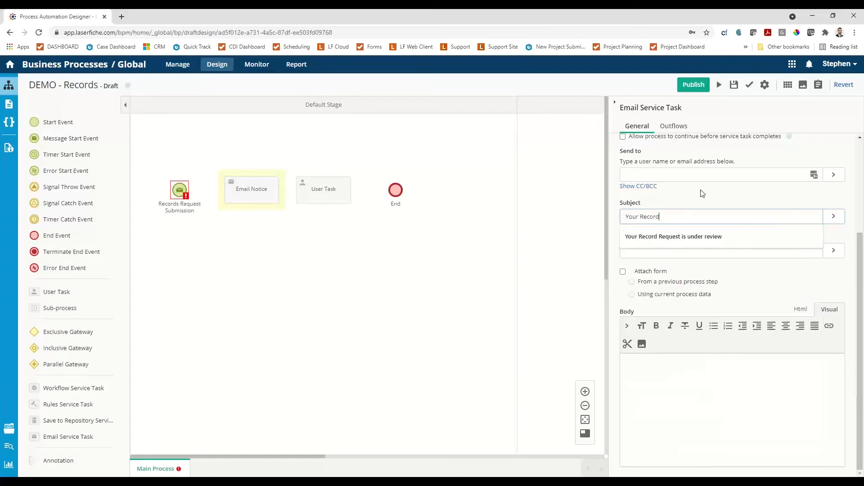
pyautogui.write('ecord')
pyautogui.click(710, 236)
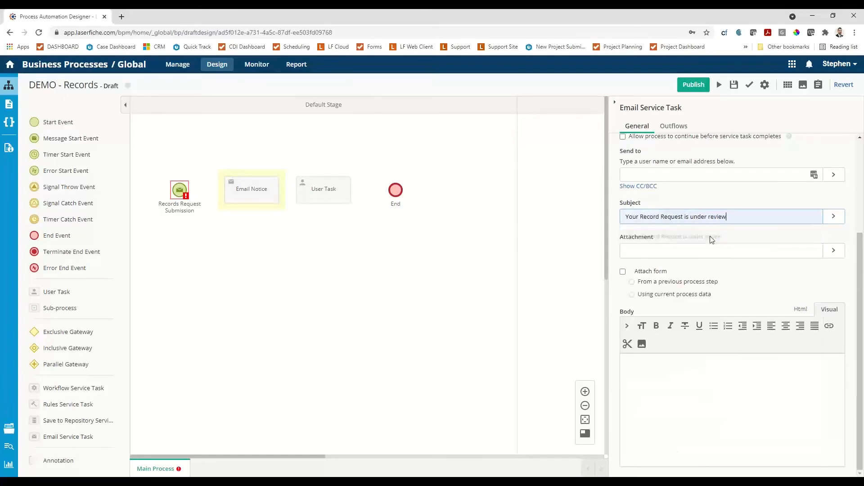
pyautogui.click(695, 254)
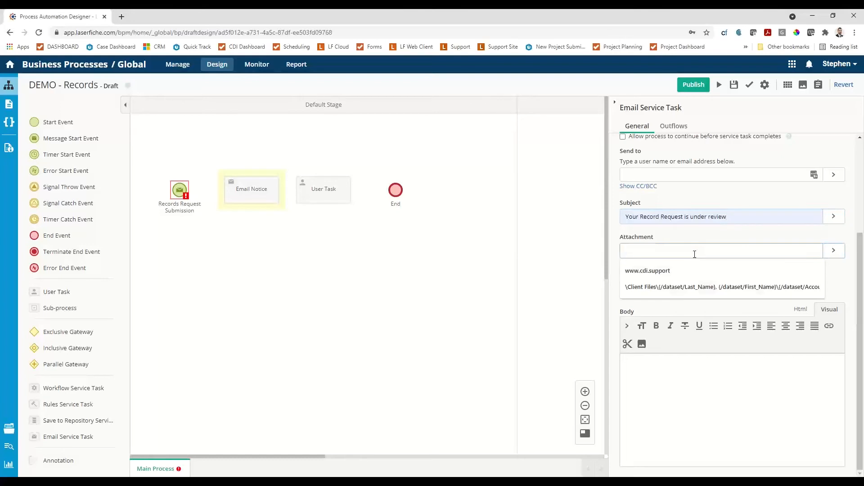
# Begin the email body with the greeting "Hello {/dataset/Name_}," using the Name_ field variable.
pyautogui.click(721, 373)
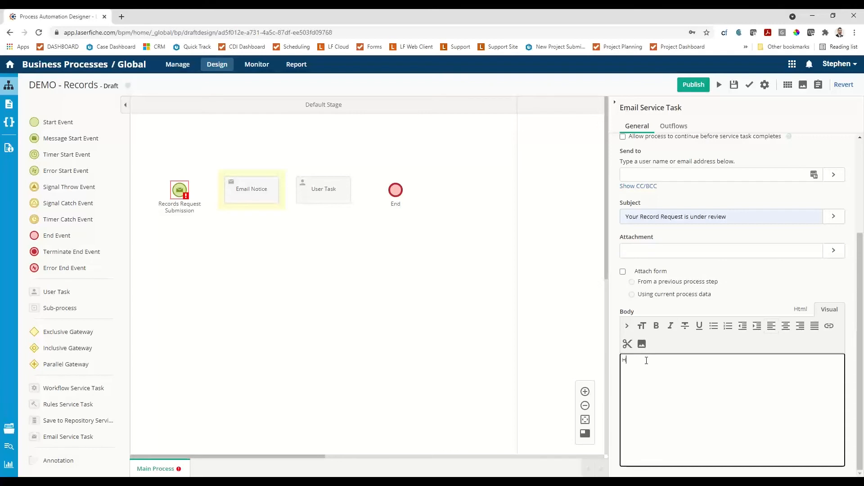
pyautogui.press('BackSpace')
pyautogui.press('BackSpace')
pyautogui.click(628, 326)
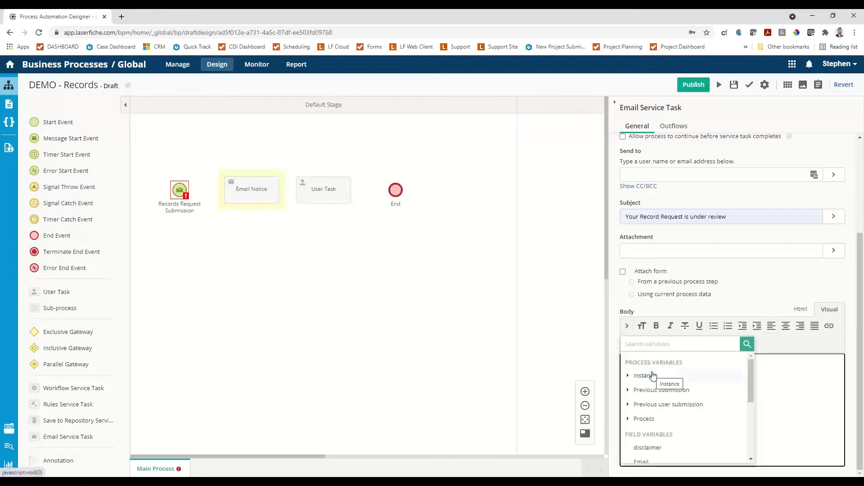
pyautogui.scroll(-2, 657, 380)
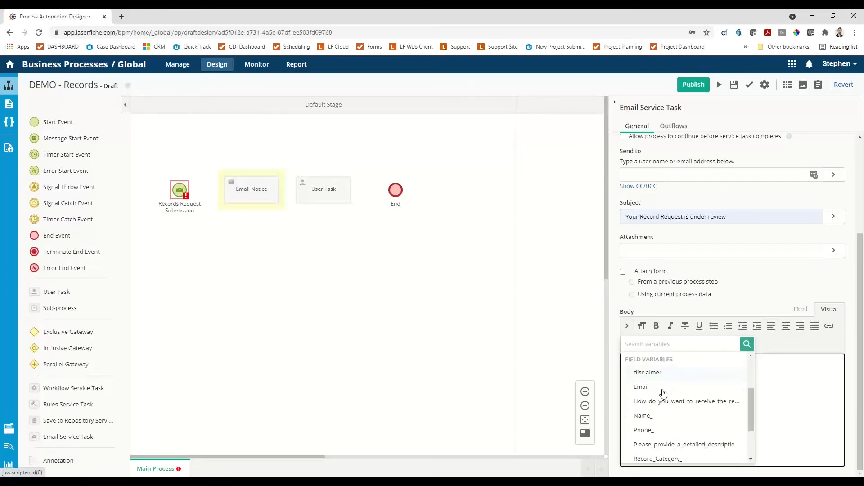
pyautogui.click(643, 416)
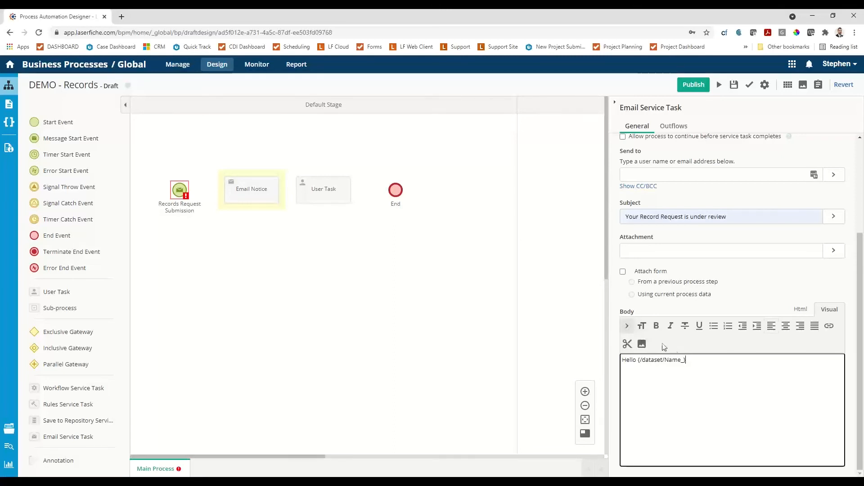
pyautogui.write(',  ')
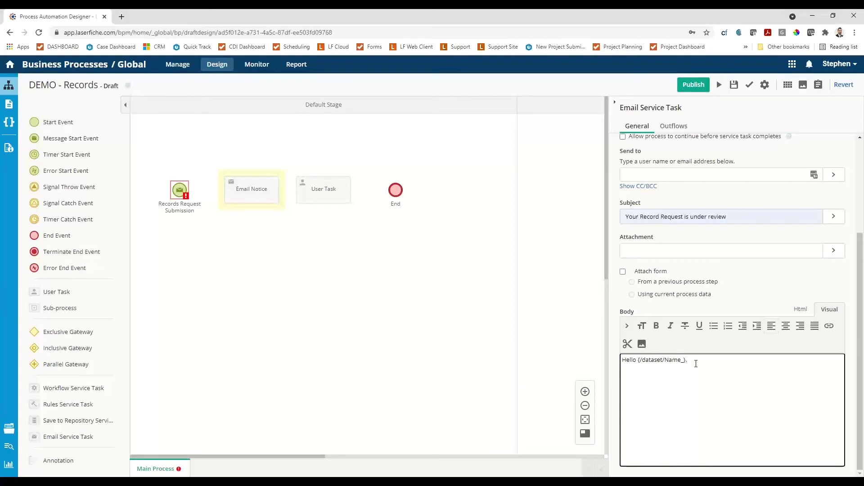
pyautogui.write('your submission is under reveiw')
# Add the line "your submission is under reveiw" to the email body and send the notice to the /Email variable.
pyautogui.scroll(2, 675, 248)
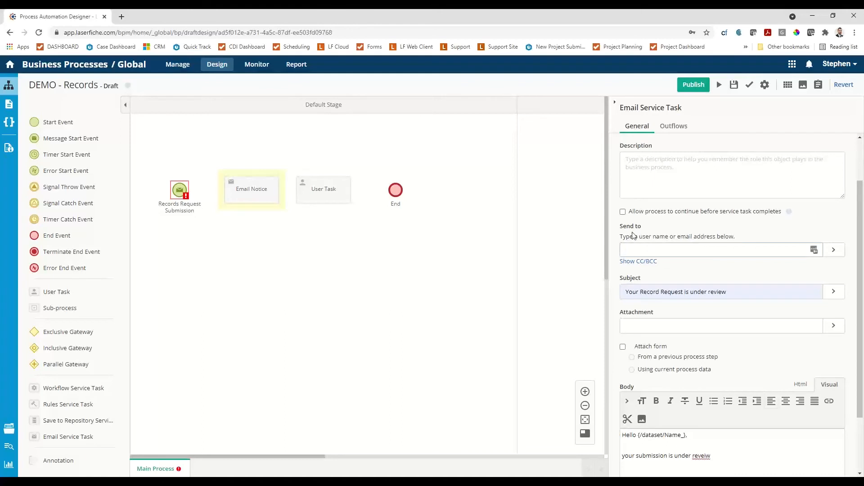
pyautogui.click(836, 251)
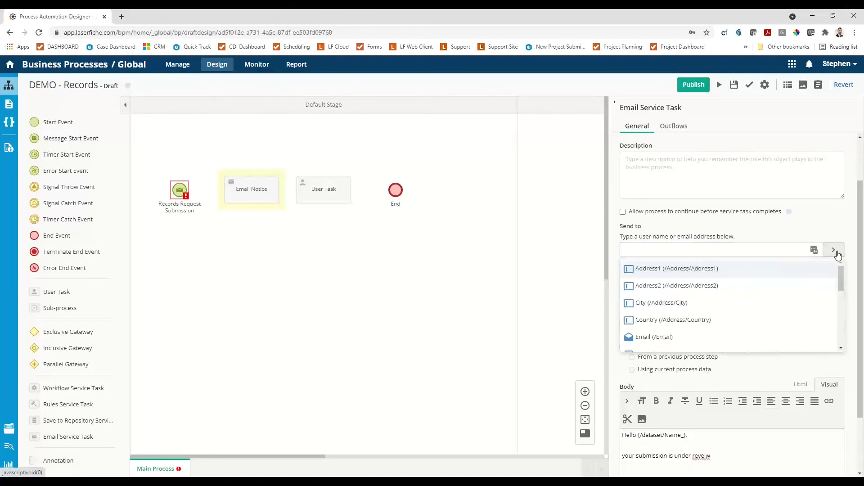
pyautogui.click(660, 338)
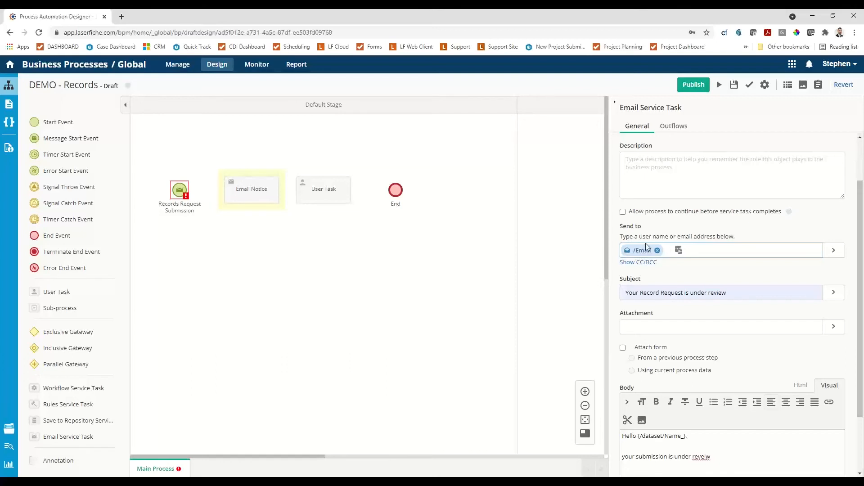
# Connect the Records Request Submission start event to Email Notice, and Email Notice to the user task.
pyautogui.click(184, 189)
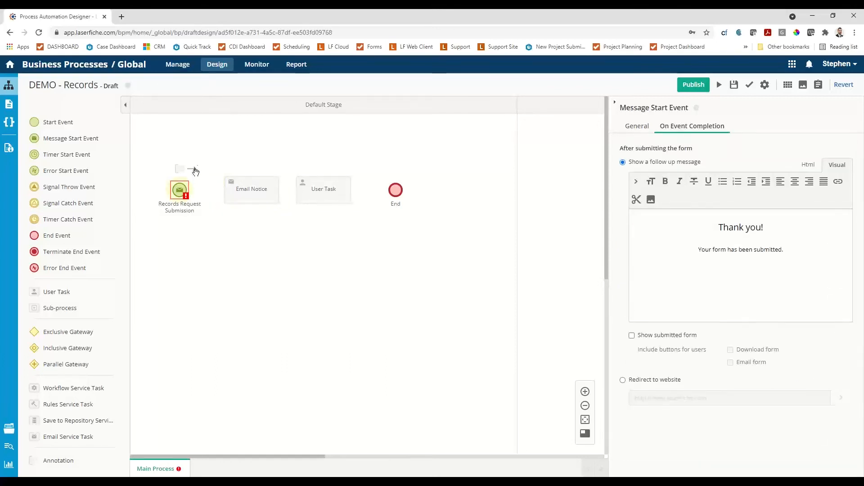
pyautogui.moveTo(195, 171); pyautogui.dragTo(225, 191)
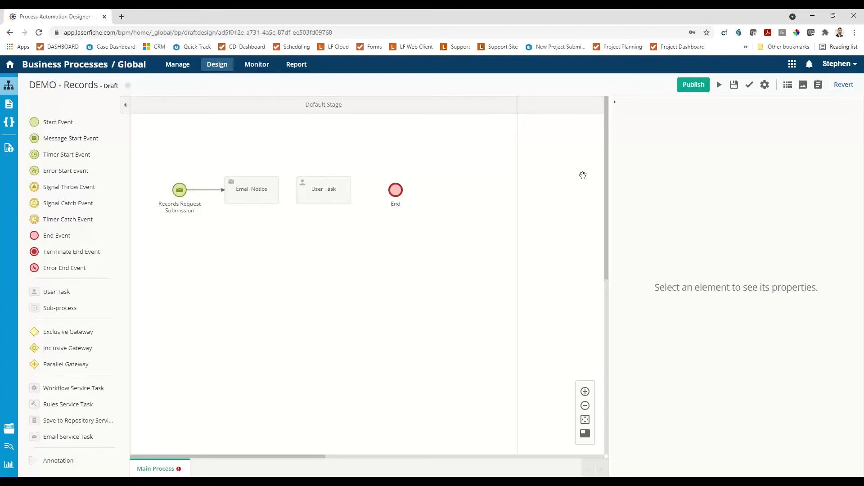
pyautogui.click(255, 199)
pyautogui.moveTo(286, 171); pyautogui.dragTo(297, 194)
# Rename the user task as "Initial Approval".
pyautogui.click(331, 193)
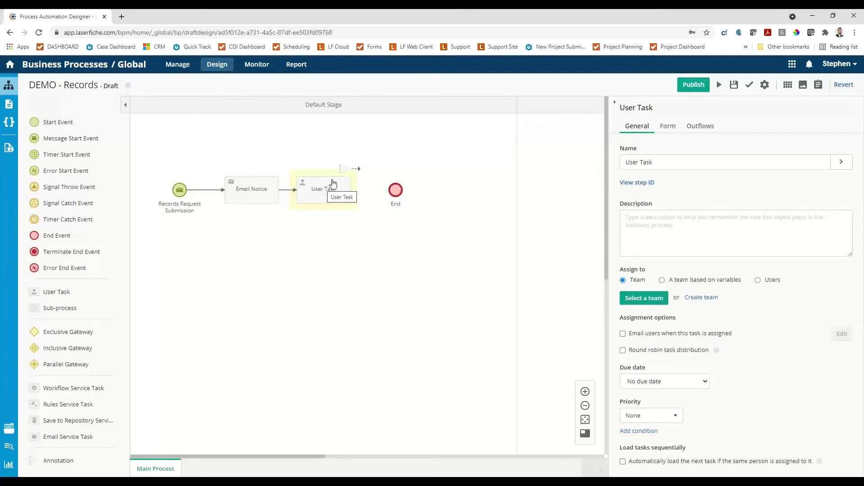
pyautogui.click(614, 102)
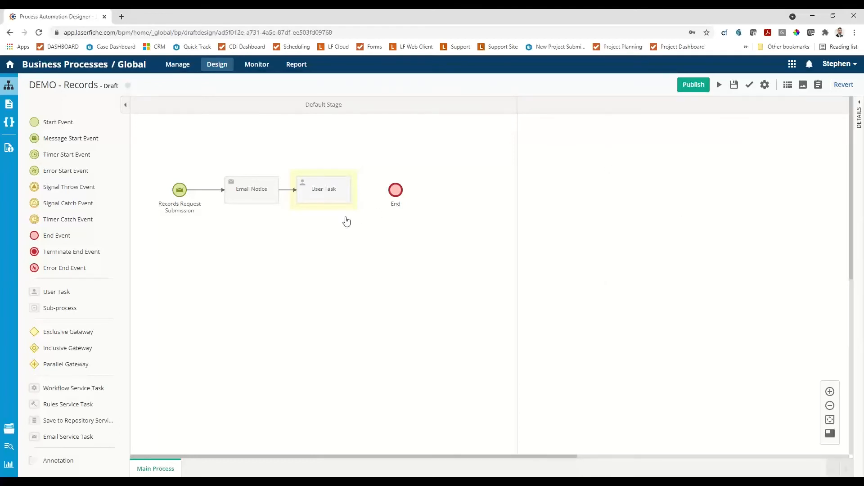
pyautogui.click(859, 104)
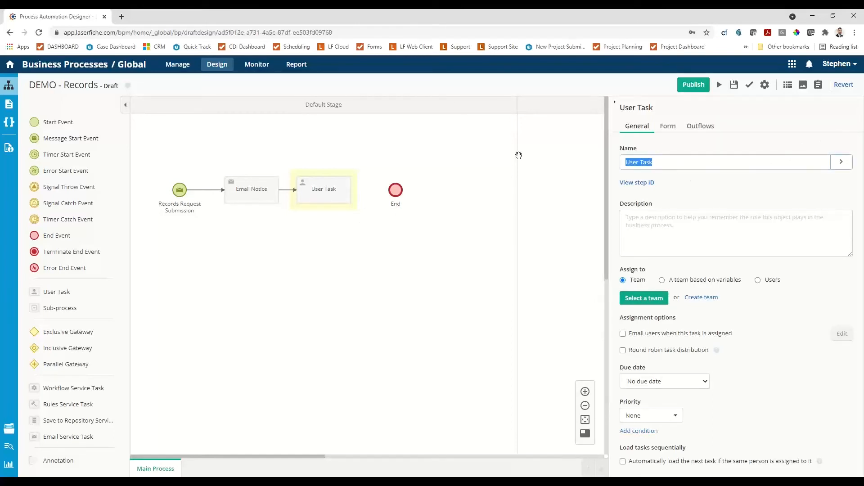
pyautogui.write('Initial Approval')
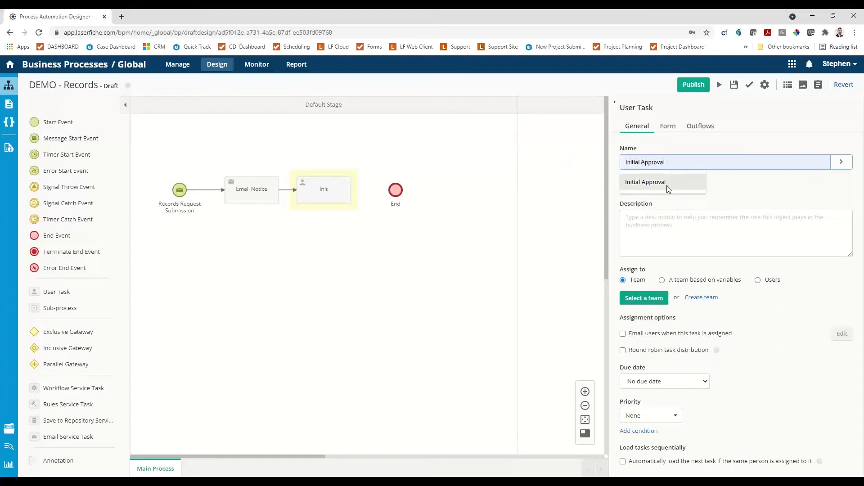
pyautogui.click(667, 186)
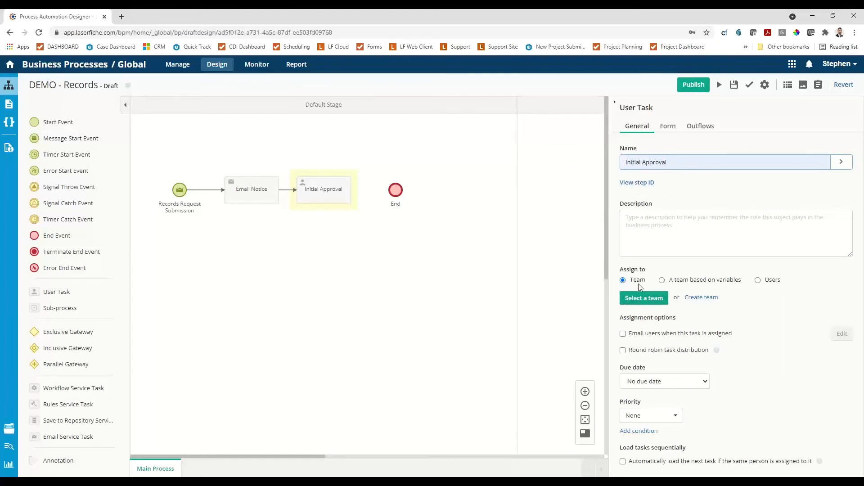
# Assign the Initial Approval task to users: the process initiator, the previous submitter and the presenter's own user account.
pyautogui.click(662, 281)
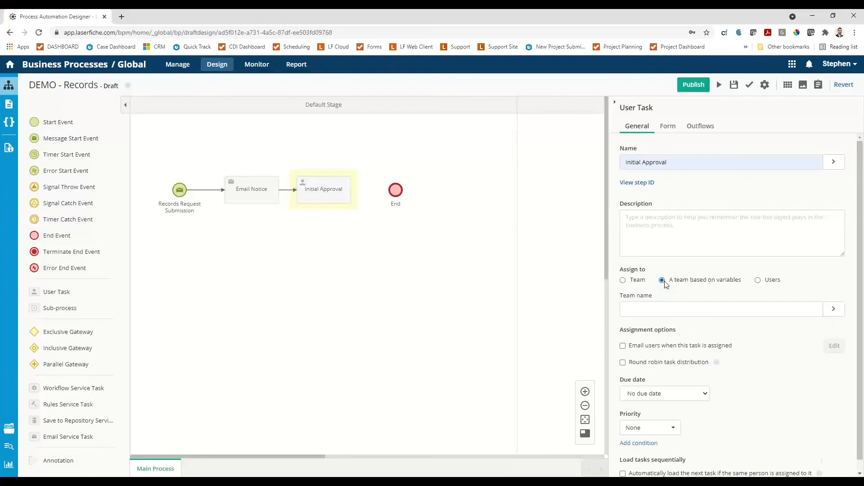
pyautogui.click(758, 280)
pyautogui.write('init')
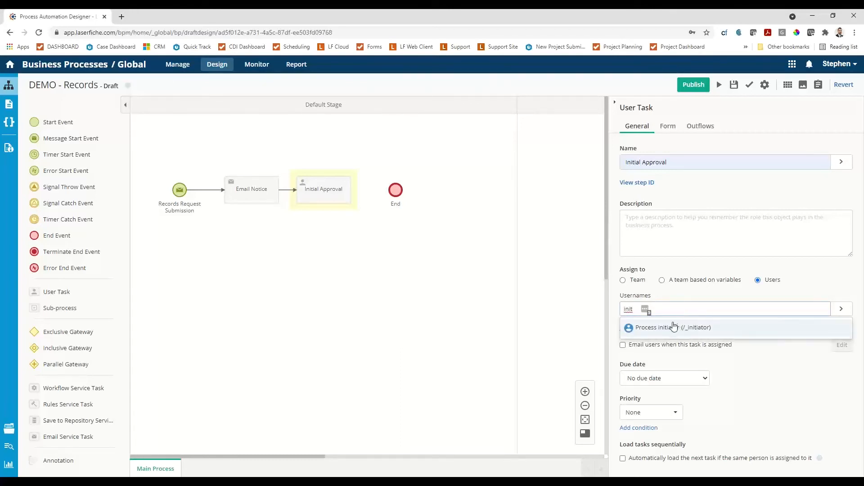
pyautogui.click(666, 328)
pyautogui.write('sub')
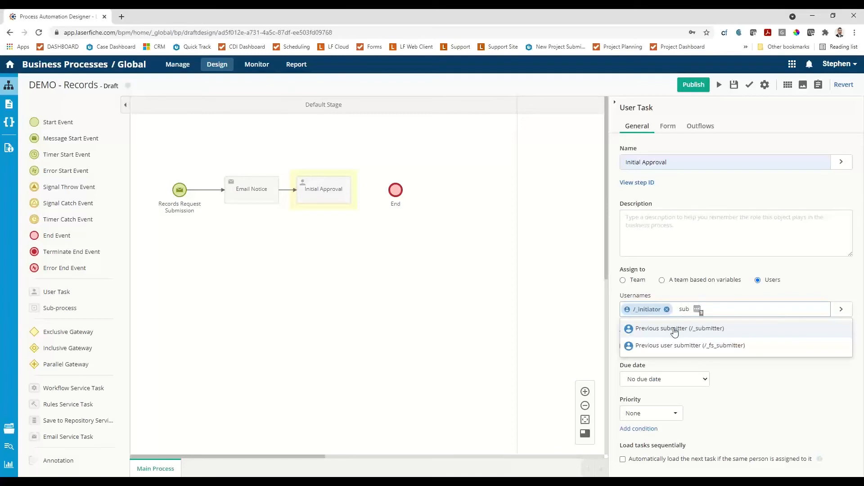
pyautogui.click(675, 329)
pyautogui.write('steph')
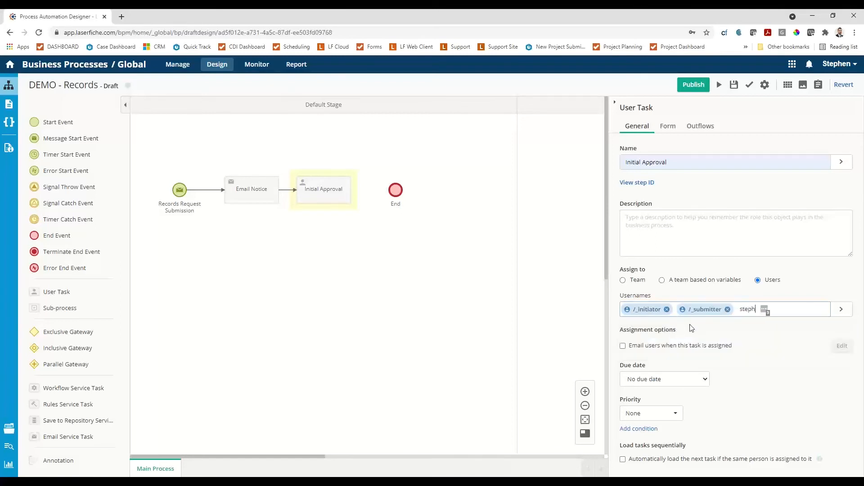
pyautogui.click(678, 332)
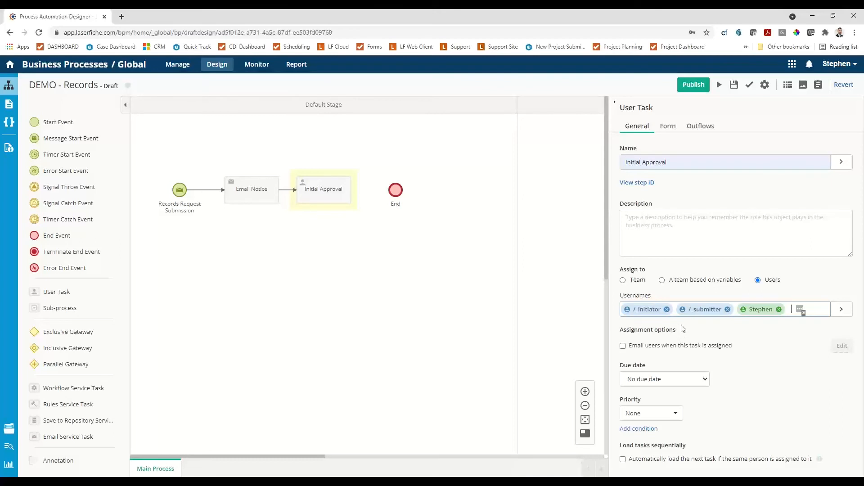
# Set the Initial Approval task's form to "2. Records Request - Initial Review".
pyautogui.click(667, 127)
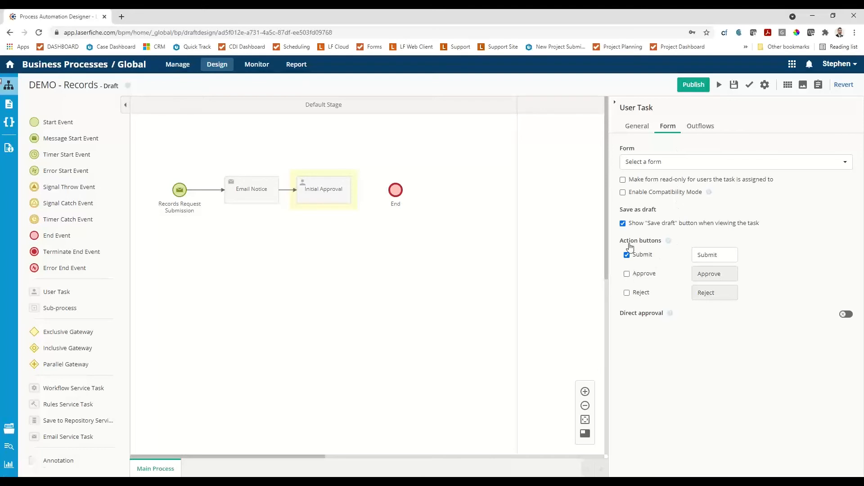
pyautogui.click(661, 163)
pyautogui.click(655, 195)
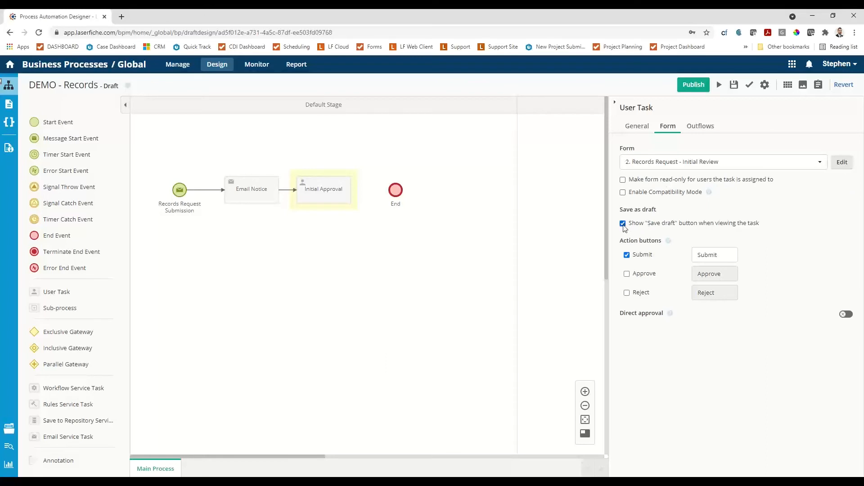
# Replace the task's Submit action button with Approve and Reject, and save and publish the process.
pyautogui.click(627, 255)
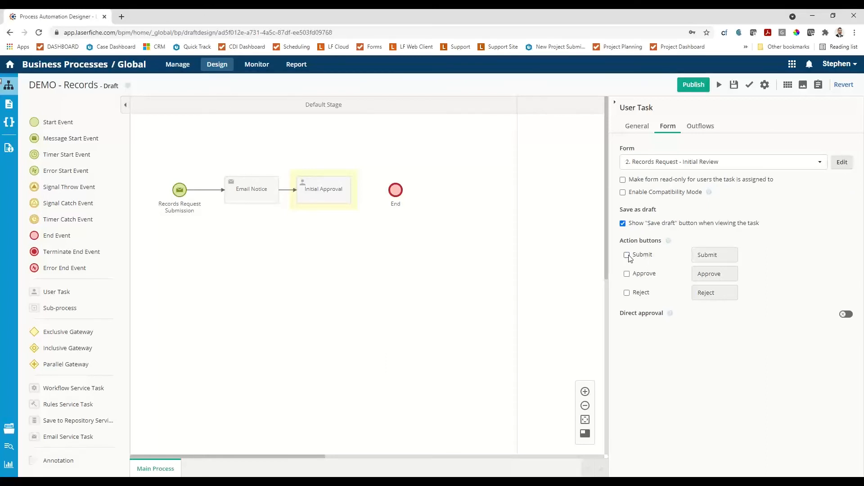
pyautogui.click(626, 274)
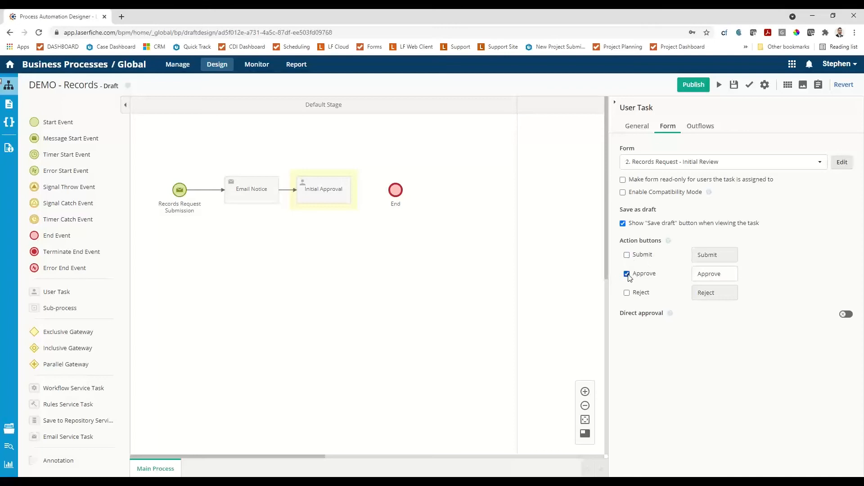
pyautogui.click(628, 293)
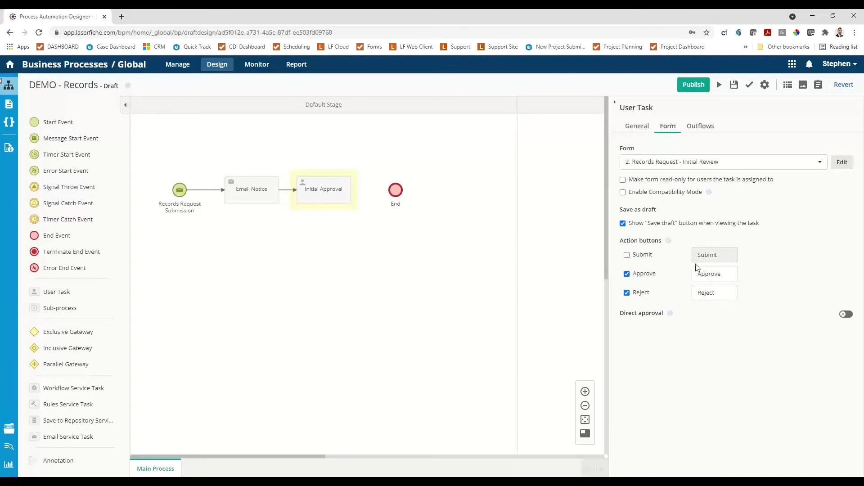
pyautogui.click(692, 84)
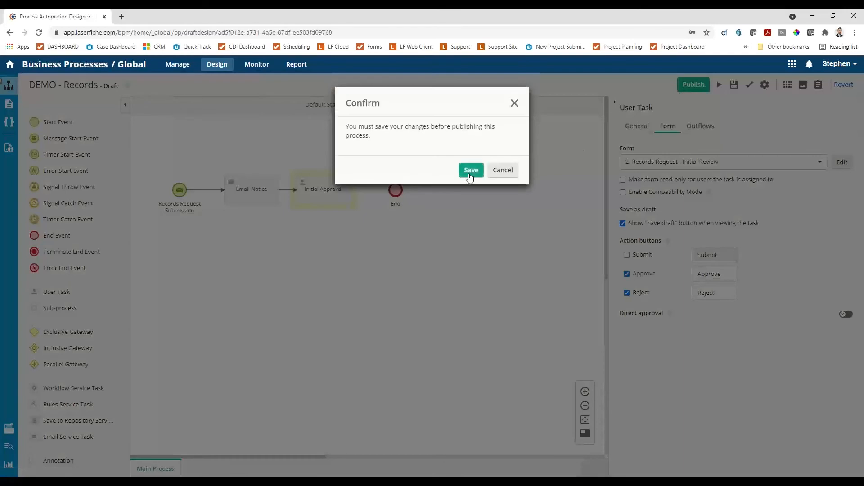
pyautogui.click(470, 173)
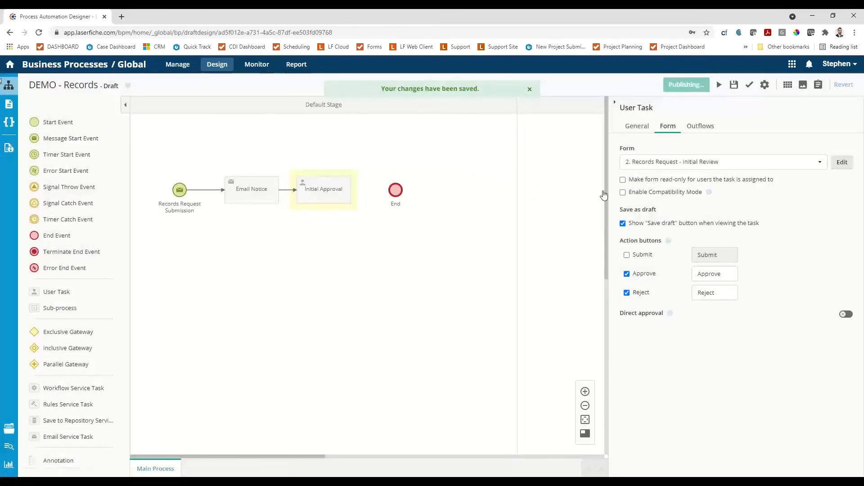
# Move the end event into Stage 1 and place an exclusive gateway after the Initial Approval task.
pyautogui.moveTo(397, 198); pyautogui.dragTo(552, 195)
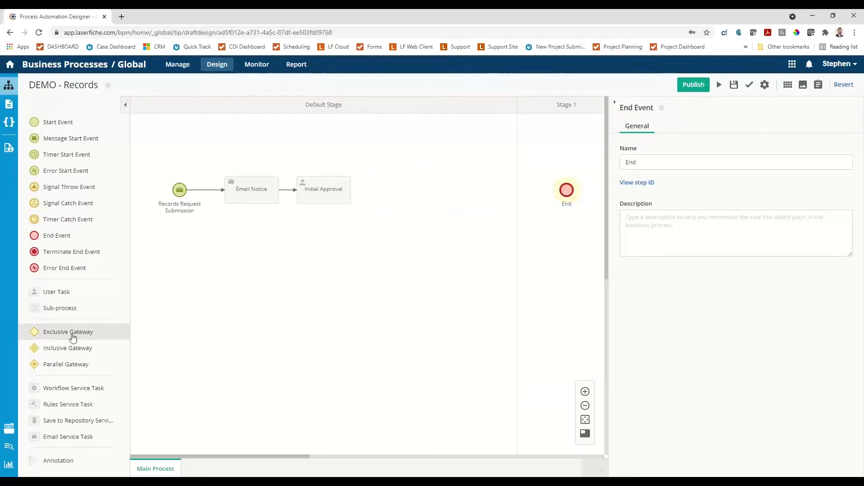
pyautogui.moveTo(74, 337); pyautogui.dragTo(316, 208)
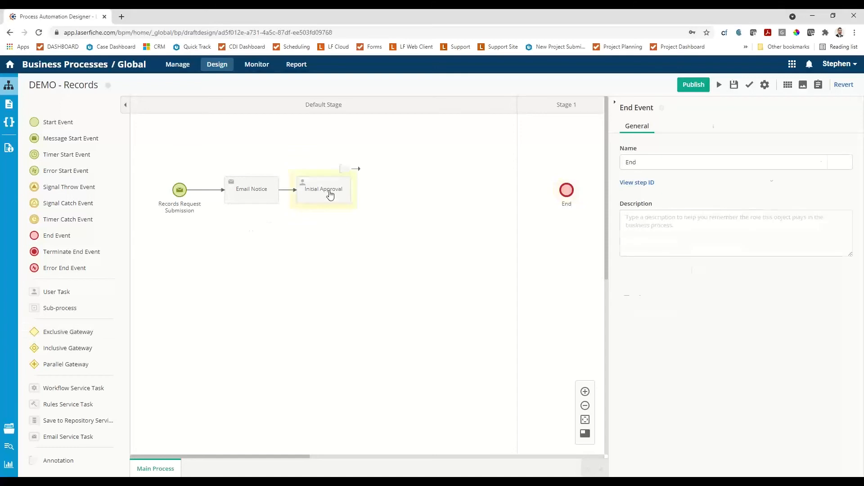
pyautogui.click(330, 193)
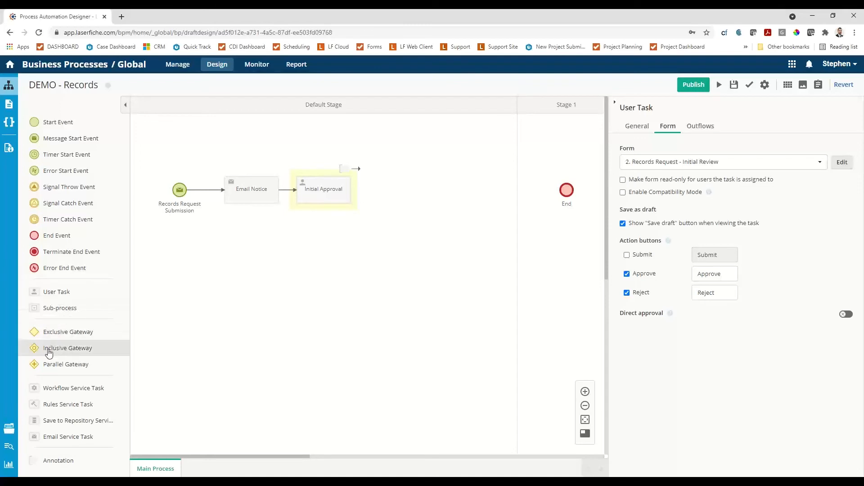
pyautogui.moveTo(60, 333); pyautogui.dragTo(395, 190)
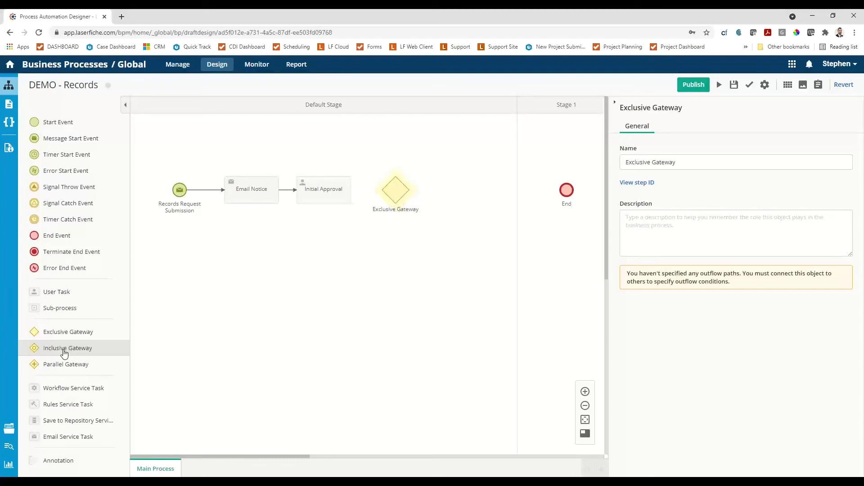
pyautogui.moveTo(63, 350); pyautogui.dragTo(63, 350)
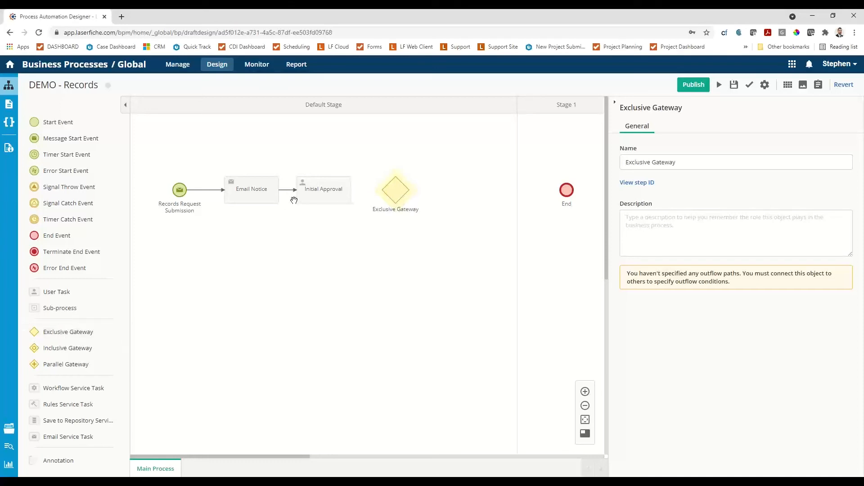
# Connect Initial Approval to the exclusive gateway, and add an email service task below the gateway as one of its outflows.
pyautogui.click(317, 189)
pyautogui.moveTo(356, 168); pyautogui.dragTo(382, 191)
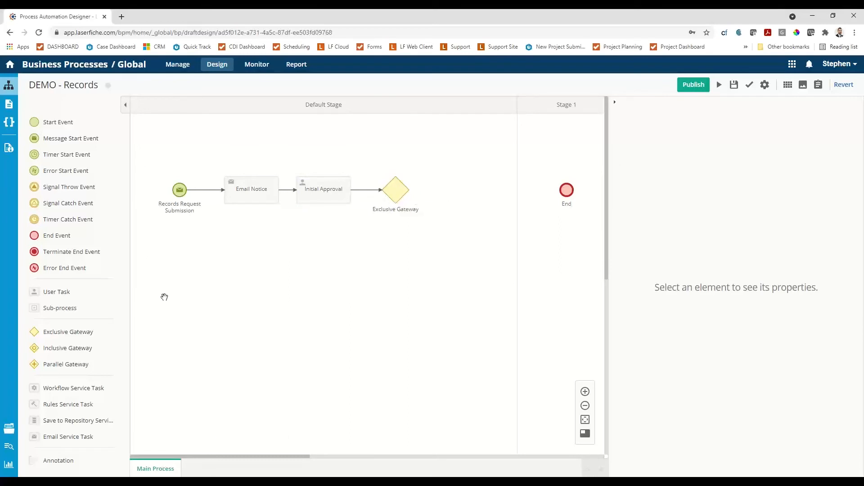
pyautogui.moveTo(50, 437); pyautogui.dragTo(392, 252)
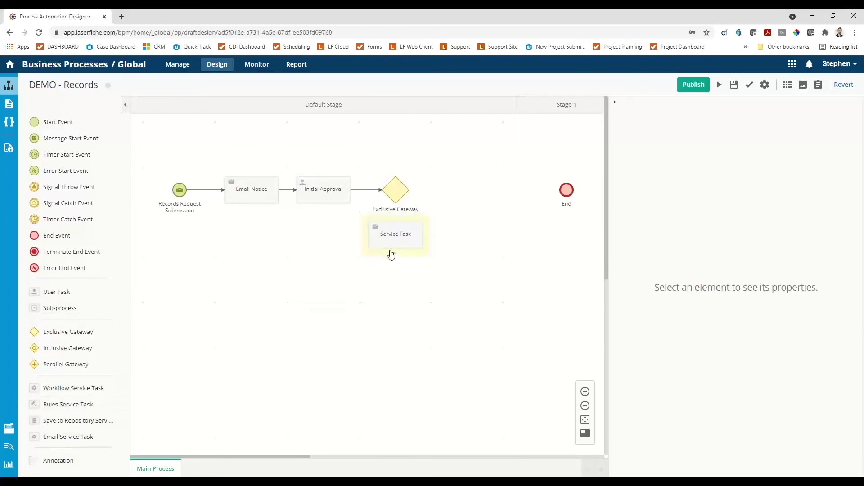
pyautogui.click(397, 202)
pyautogui.moveTo(418, 171); pyautogui.dragTo(395, 227)
pyautogui.click(399, 194)
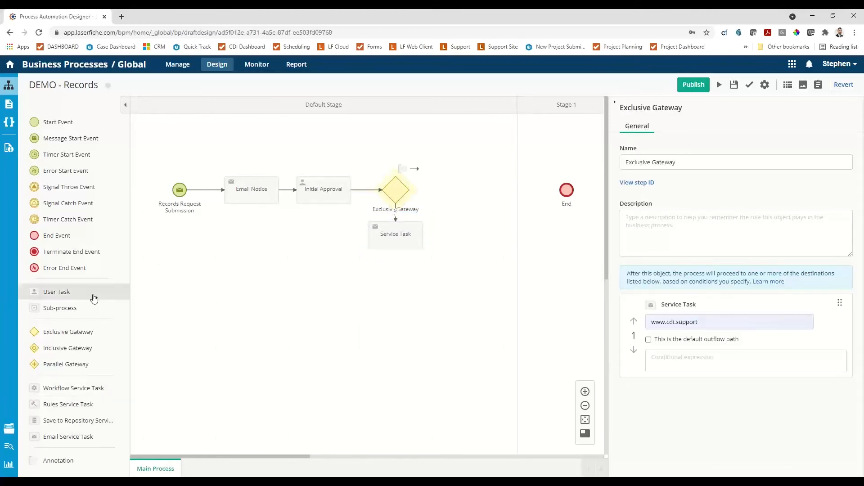
# Add a save-to-repository service task after the exclusive gateway and connect the gateway to it.
pyautogui.moveTo(43, 420); pyautogui.dragTo(432, 198)
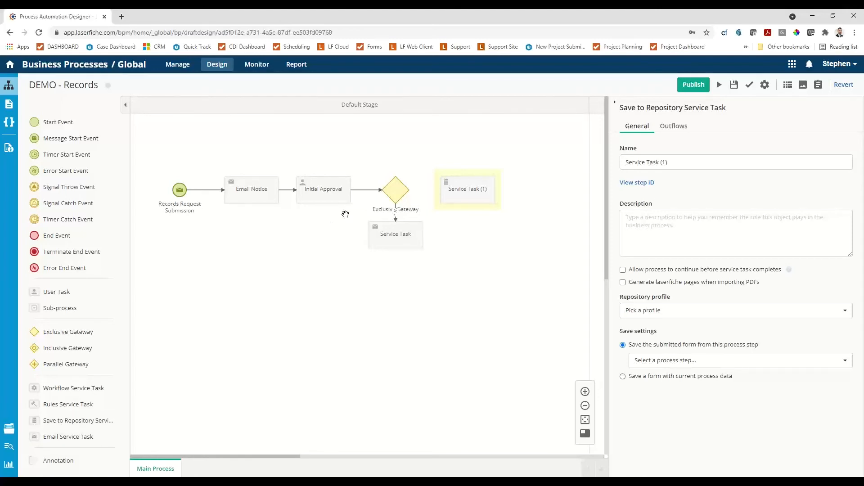
pyautogui.click(405, 194)
pyautogui.moveTo(417, 174); pyautogui.dragTo(436, 195)
# Place an end event below the email service task and connect the task to it.
pyautogui.click(394, 237)
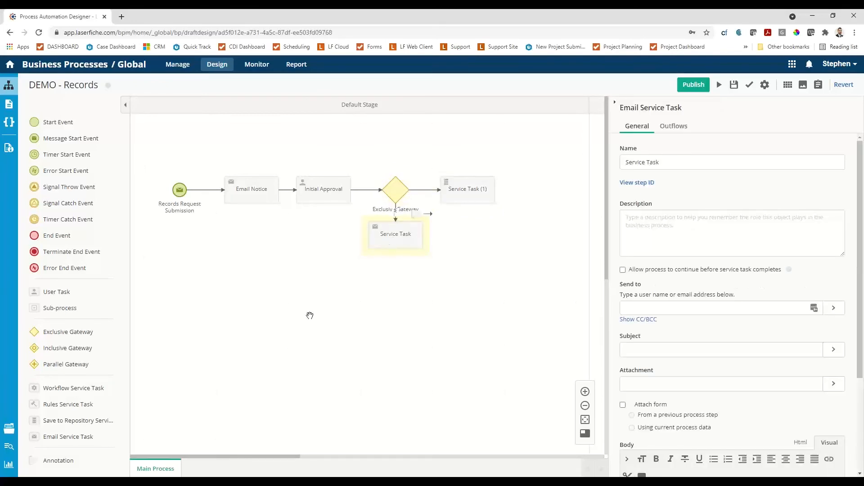
pyautogui.moveTo(59, 235); pyautogui.dragTo(387, 270)
pyautogui.click(398, 235)
pyautogui.moveTo(431, 215); pyautogui.dragTo(396, 277)
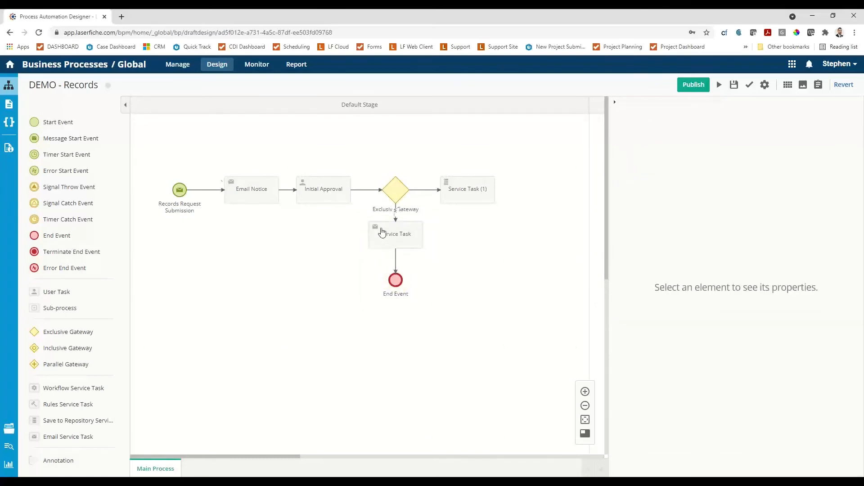
# Name the flow from the exclusive gateway to the email service task "Reject".
pyautogui.click(395, 238)
pyautogui.click(396, 214)
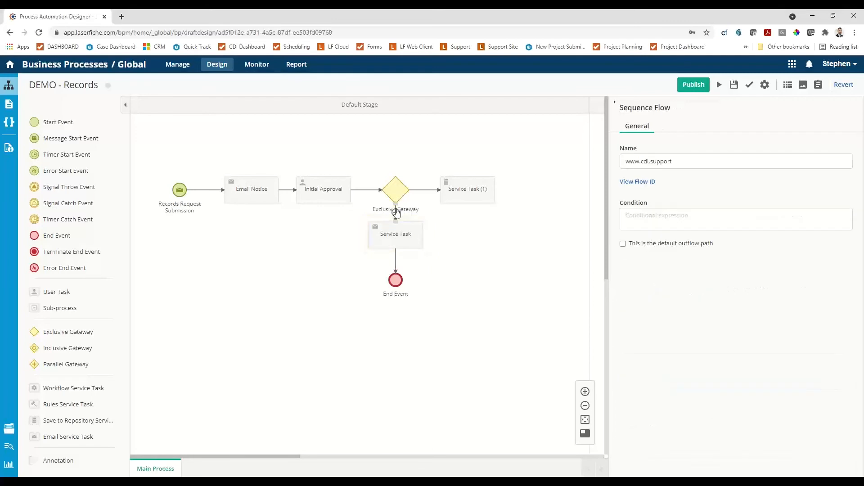
pyautogui.click(683, 163)
pyautogui.press('BackSpace')
pyautogui.write('R')
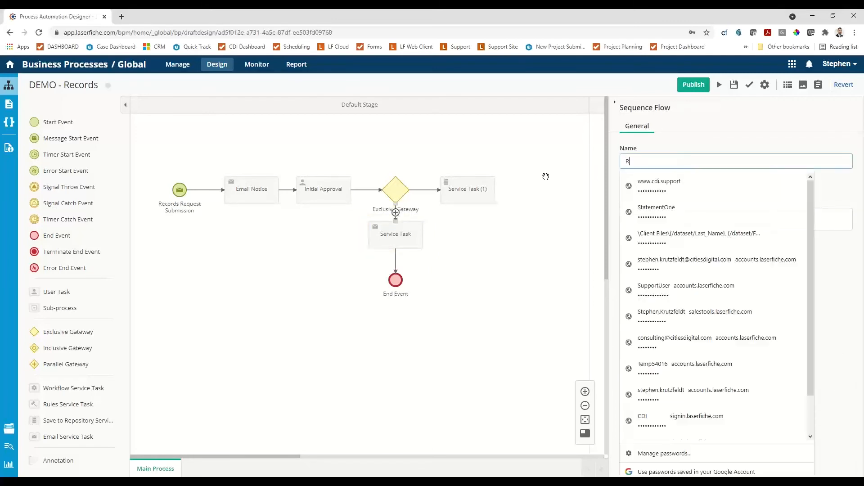
pyautogui.write('eject')
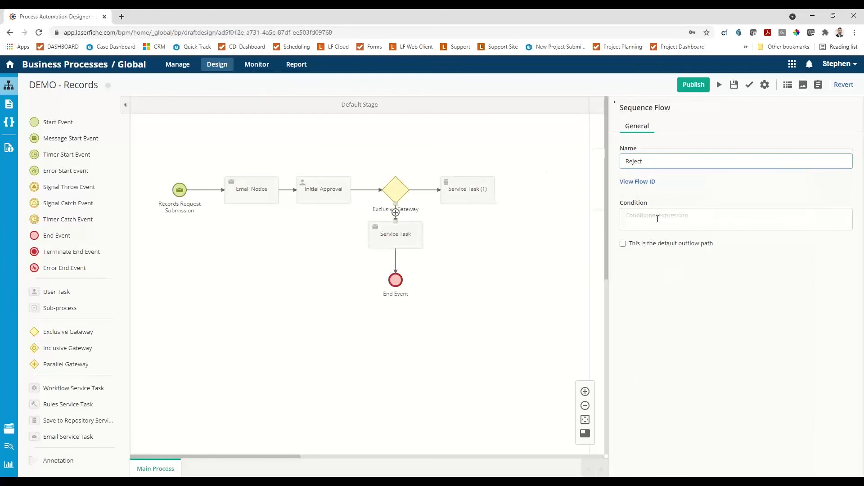
# Set the Reject flow's condition to Last User Action = Reject.
pyautogui.click(657, 218)
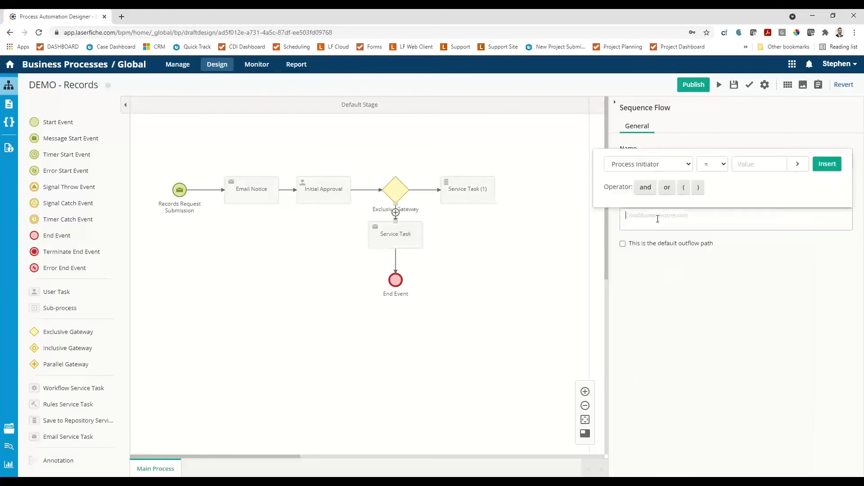
pyautogui.click(687, 164)
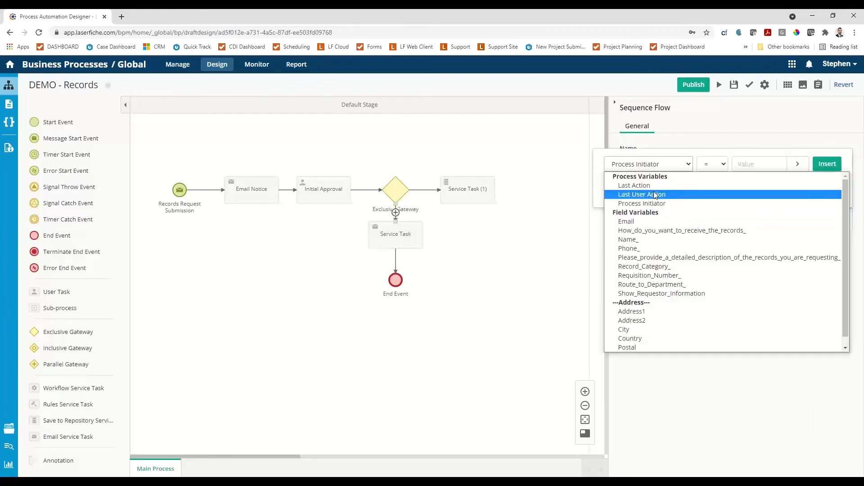
pyautogui.click(656, 195)
pyautogui.click(781, 165)
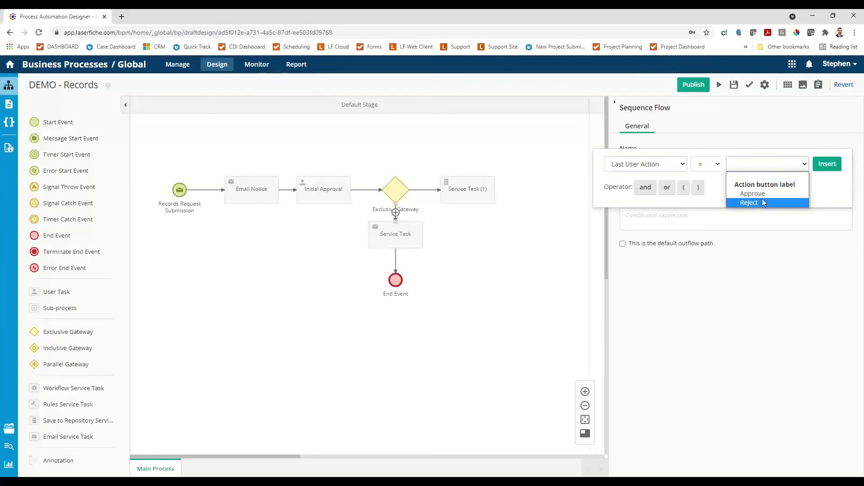
pyautogui.click(763, 202)
pyautogui.click(824, 165)
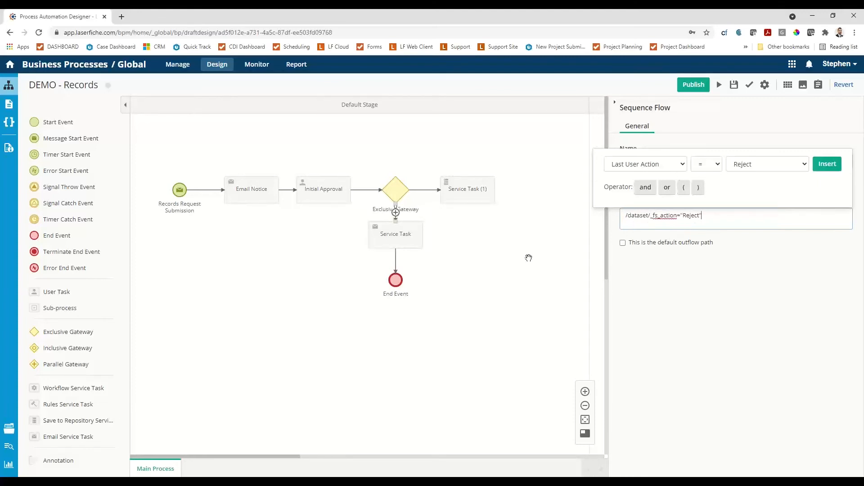
# Name the flow from the exclusive gateway to the save-to-repository task "Approve".
pyautogui.click(425, 190)
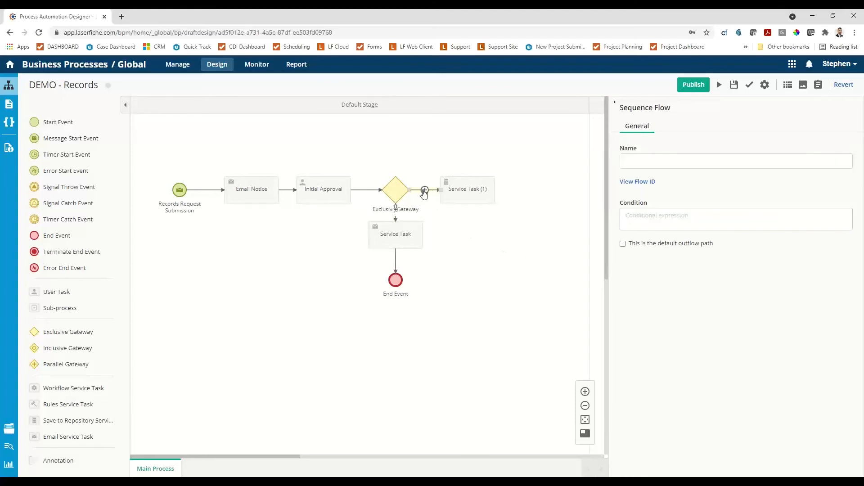
pyautogui.click(645, 165)
pyautogui.write('Approve')
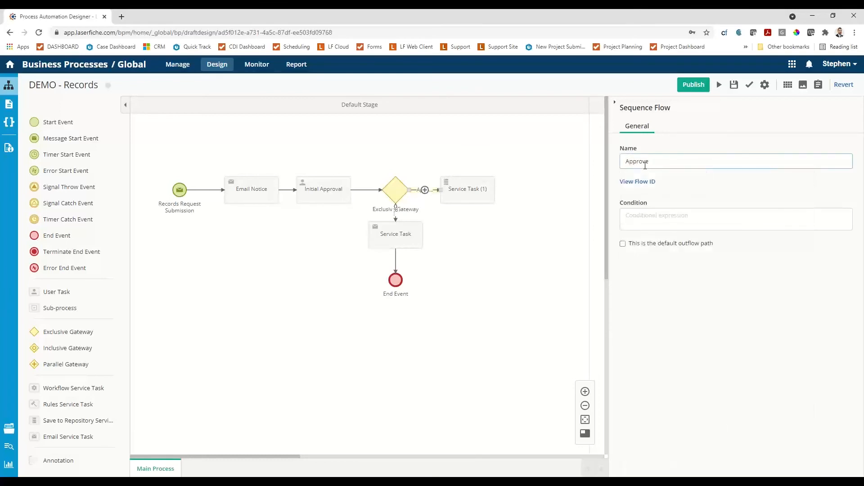
# Set the Approve flow's condition to Last User Action = Approve and save the process.
pyautogui.click(658, 216)
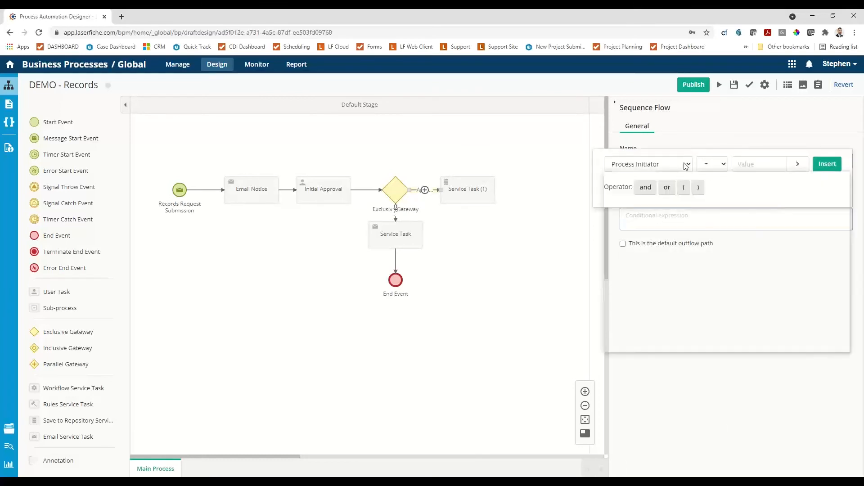
pyautogui.click(684, 163)
pyautogui.click(650, 195)
pyautogui.click(759, 165)
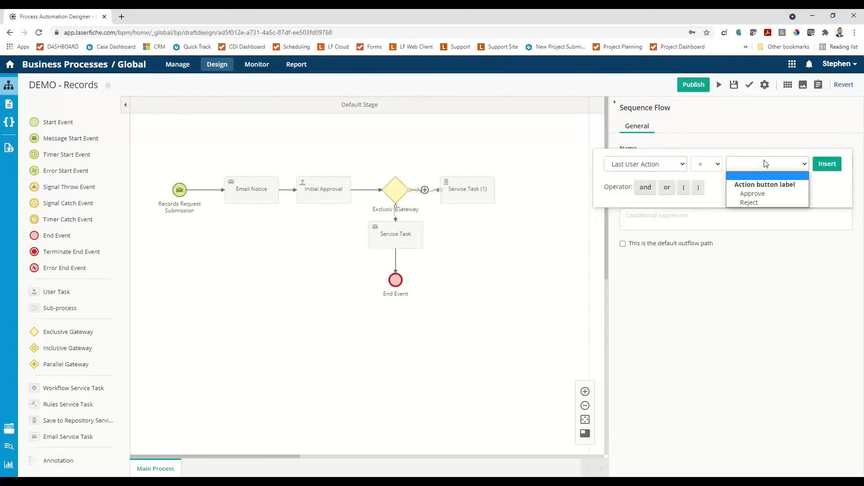
pyautogui.click(752, 193)
pyautogui.click(824, 167)
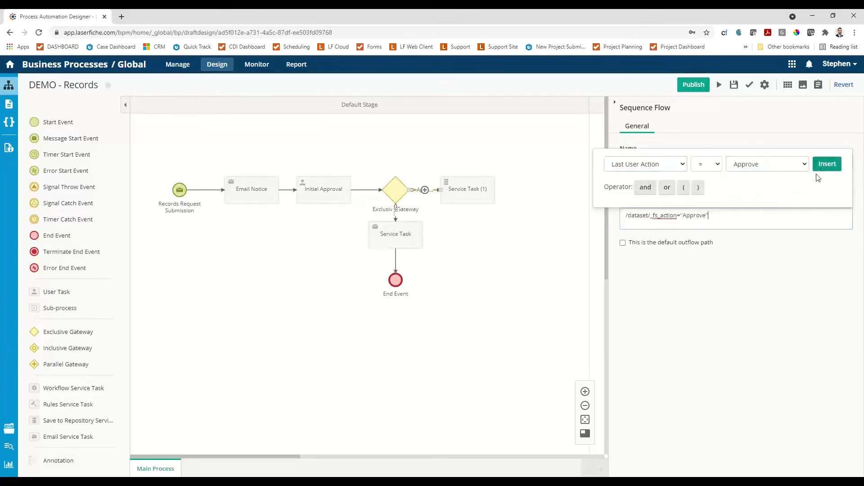
pyautogui.click(734, 87)
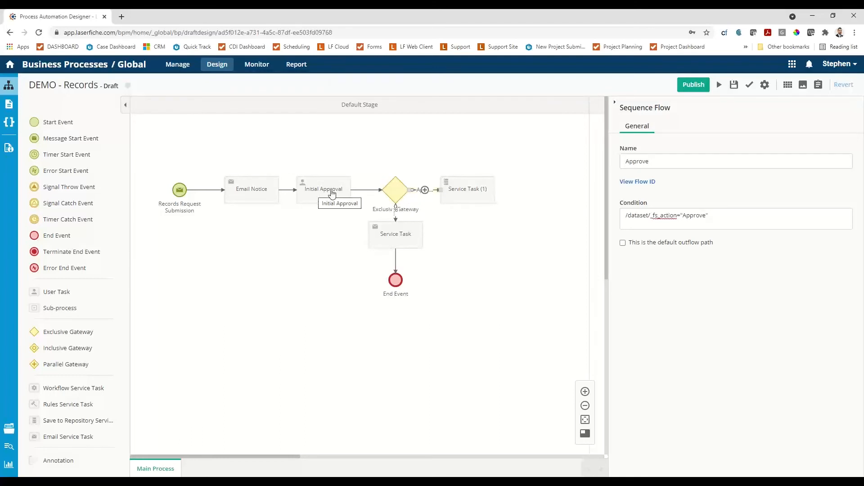
# Rename the save-to-repository service task to "Save to LF".
pyautogui.click(463, 194)
pyautogui.moveTo(670, 162); pyautogui.dragTo(623, 162)
pyautogui.write('Save to LF')
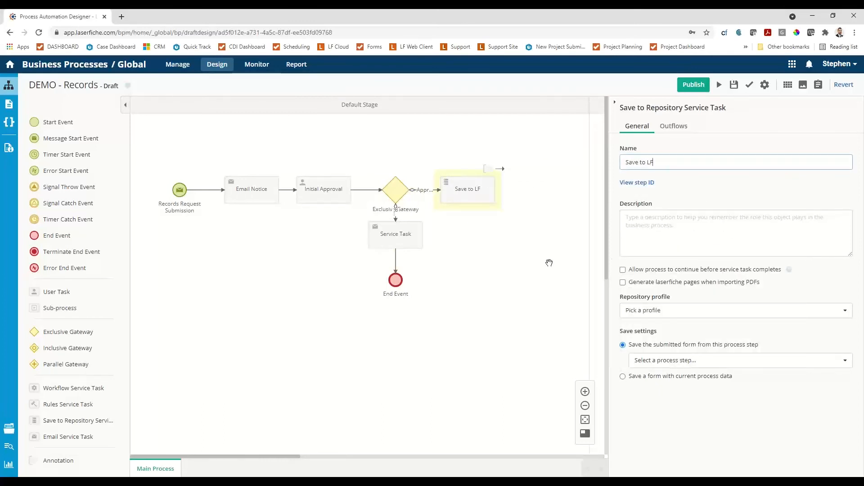
# Set the Save to LF task to repository profile r-f6b675fa, saving the submitted form from Initial Approval (2. Records Request - Initial Review).
pyautogui.click(673, 311)
pyautogui.click(656, 333)
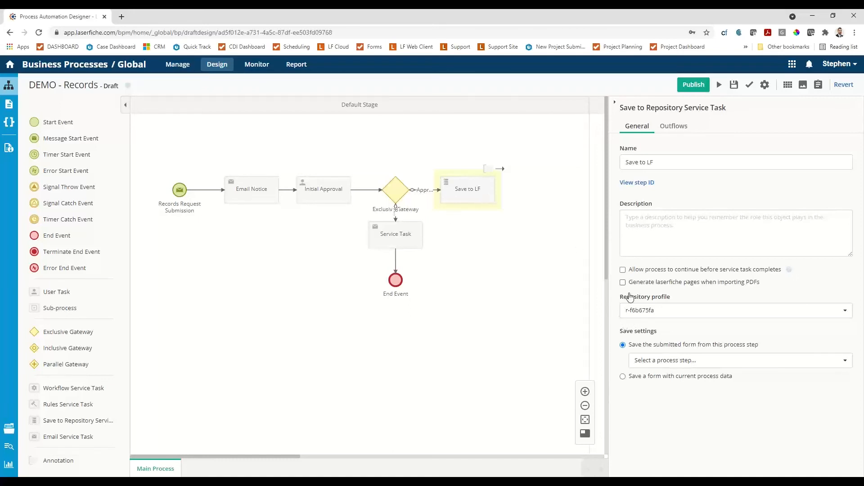
pyautogui.click(707, 360)
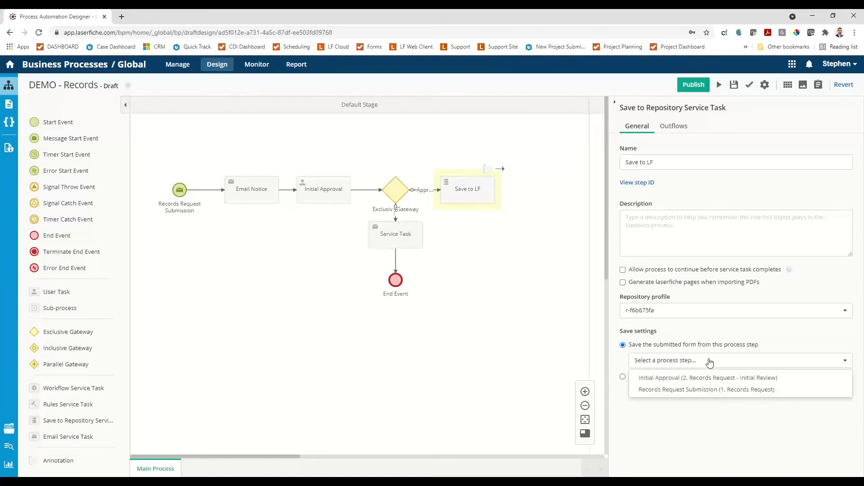
pyautogui.click(672, 379)
pyautogui.scroll(-4, 681, 373)
pyautogui.scroll(2, 685, 368)
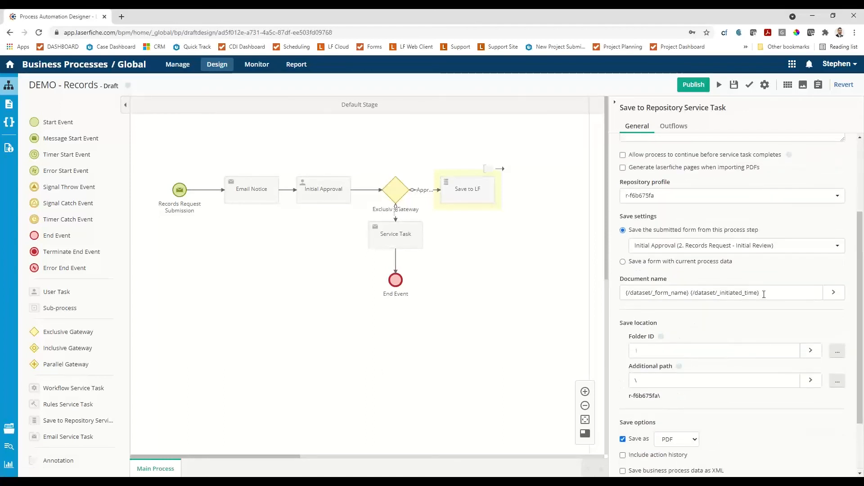
# Set the saved document's name to "Records request - " followed by the Requisition_Number_ field variable.
pyautogui.moveTo(777, 292); pyautogui.dragTo(484, 278)
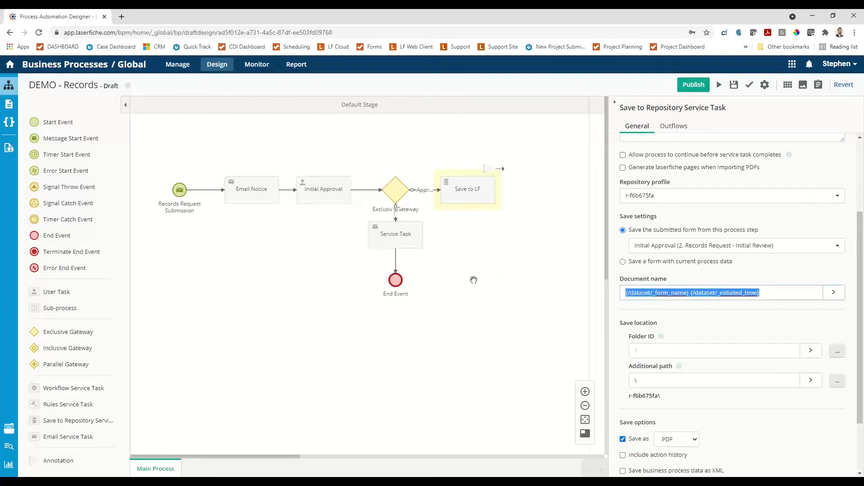
pyautogui.write('Record')
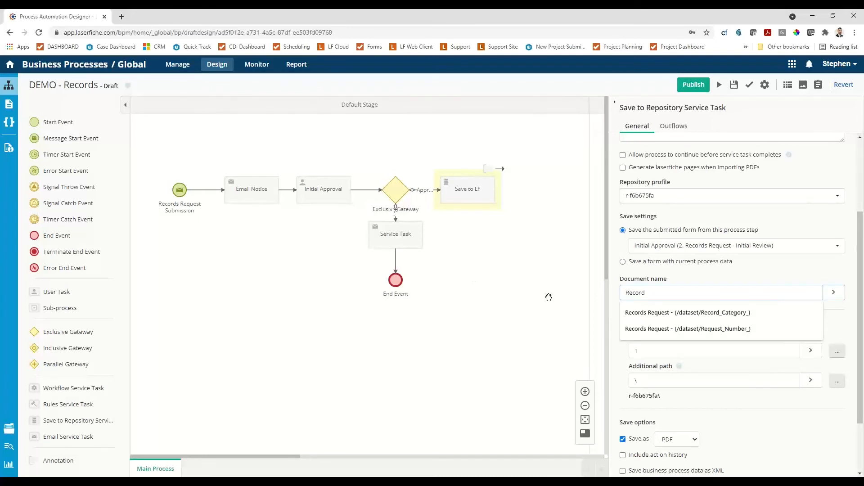
pyautogui.write('s request -')
pyautogui.click(833, 292)
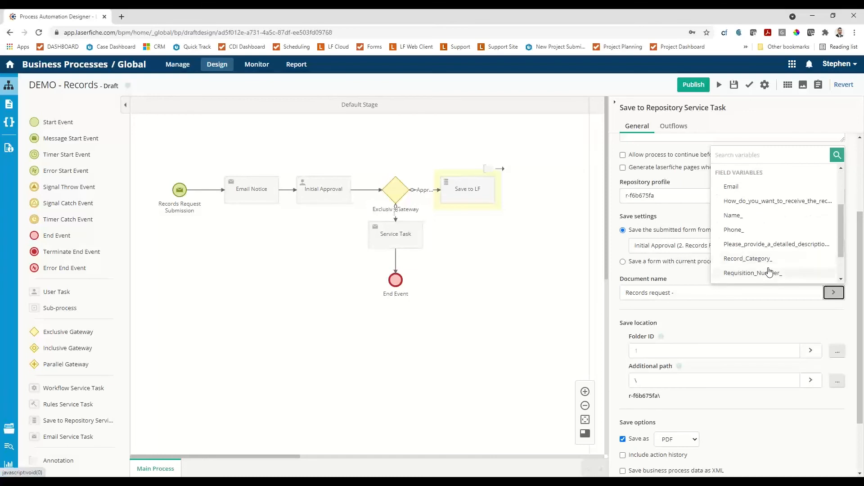
pyautogui.click(769, 272)
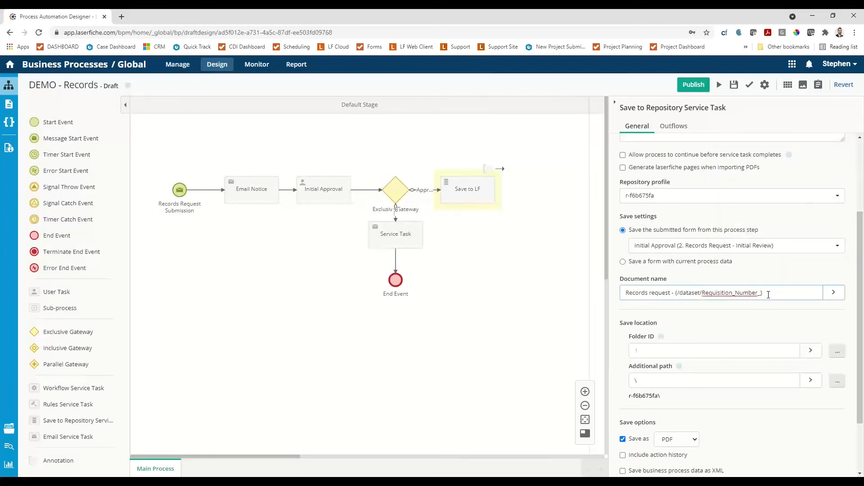
# Replace the document name with "Records Request - {/dataset/Record_Category_}".
pyautogui.moveTo(768, 293); pyautogui.dragTo(676, 296)
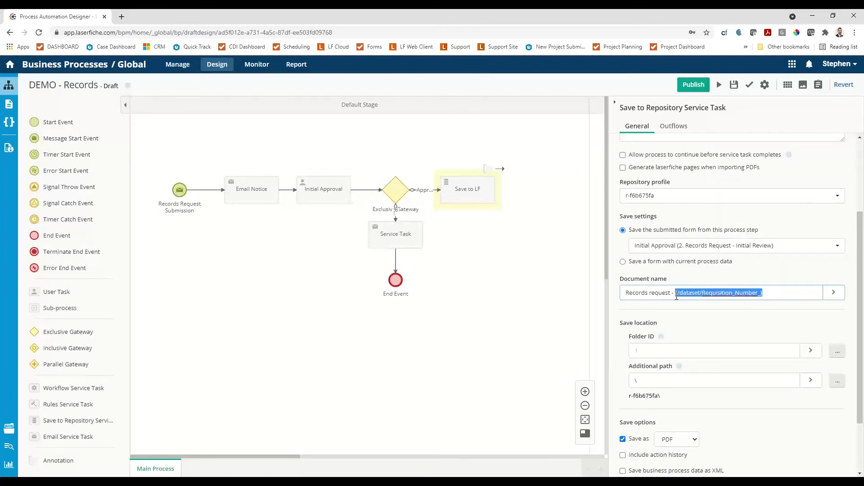
pyautogui.press('BackSpace')
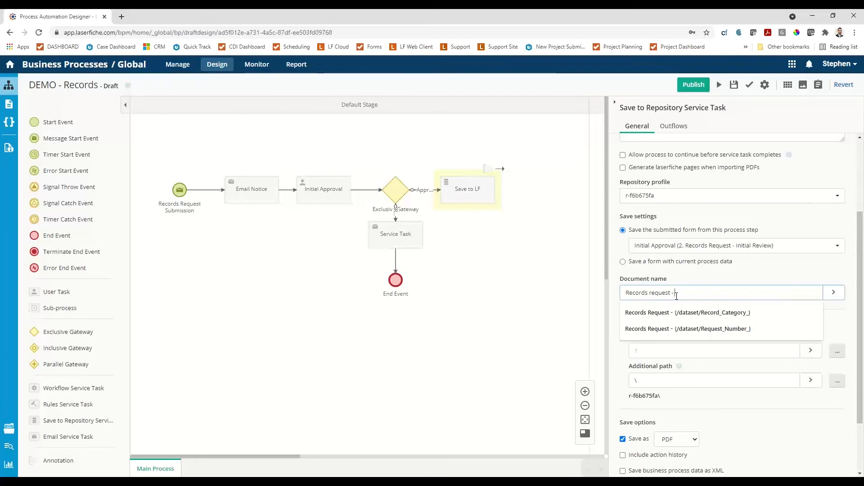
pyautogui.click(730, 314)
# Set the save location to the Pending folder in Business Process Library\Public Record Requests.
pyautogui.click(681, 356)
pyautogui.click(837, 350)
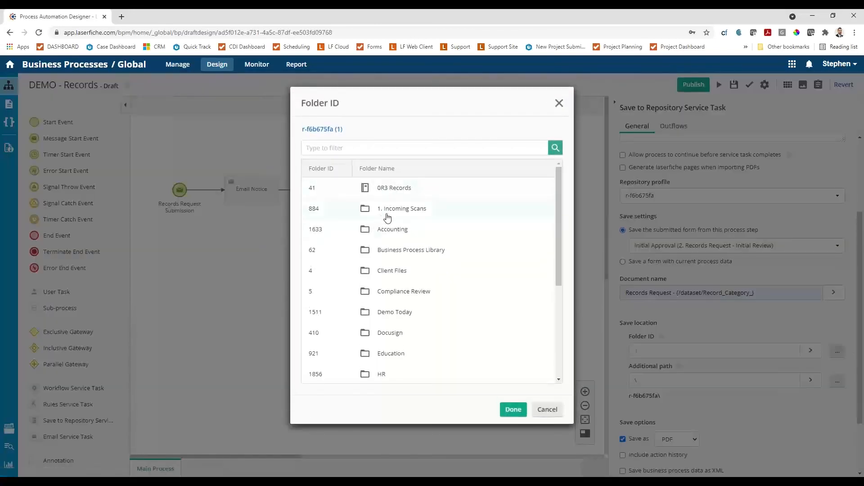
pyautogui.click(382, 250)
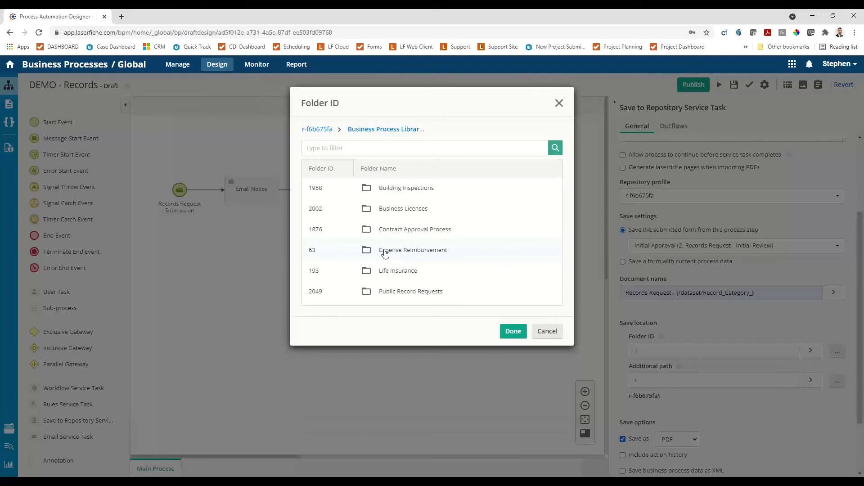
pyautogui.click(406, 290)
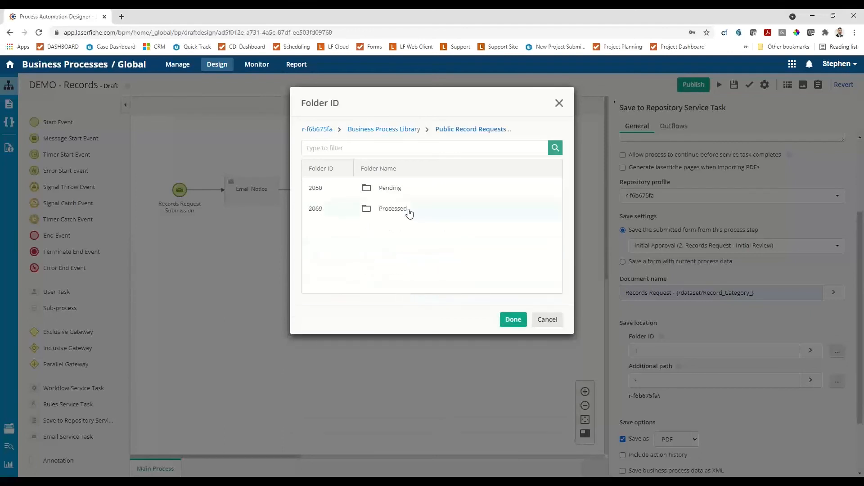
pyautogui.click(391, 188)
pyautogui.click(508, 338)
# Set the additional save path to \{/dataset/Requisition_Number_} using the requisition number field variable.
pyautogui.click(796, 384)
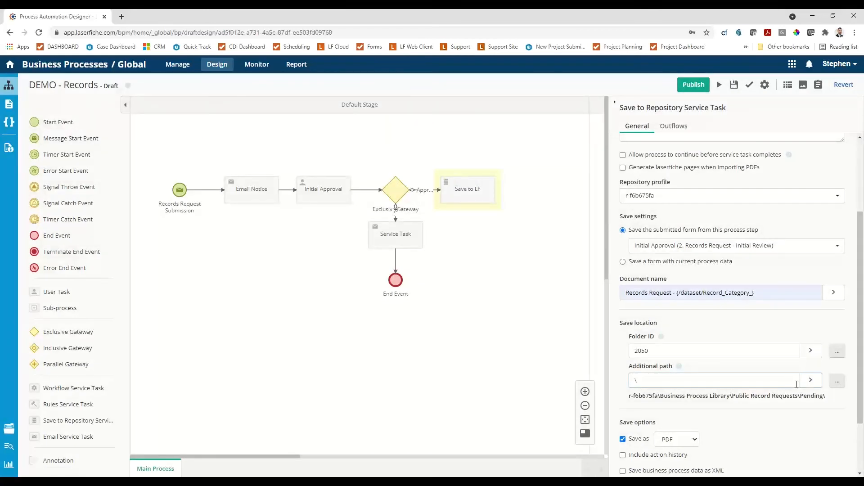
pyautogui.click(816, 385)
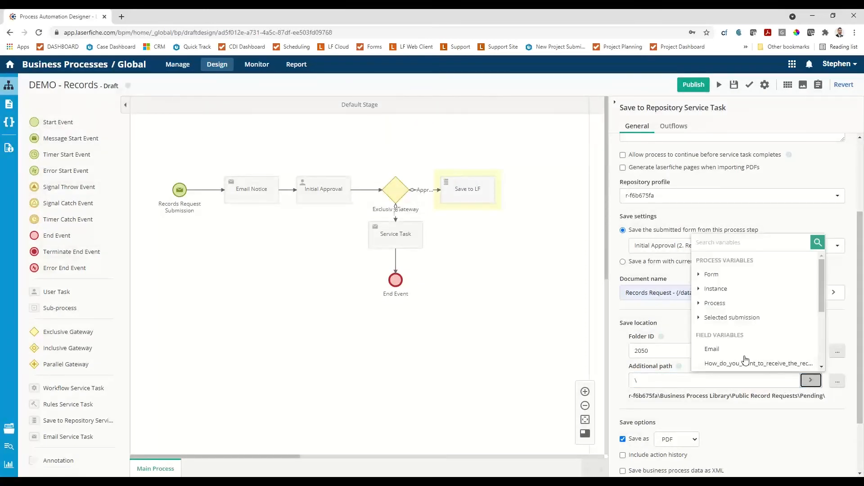
pyautogui.scroll(-3, 741, 349)
pyautogui.scroll(2, 742, 343)
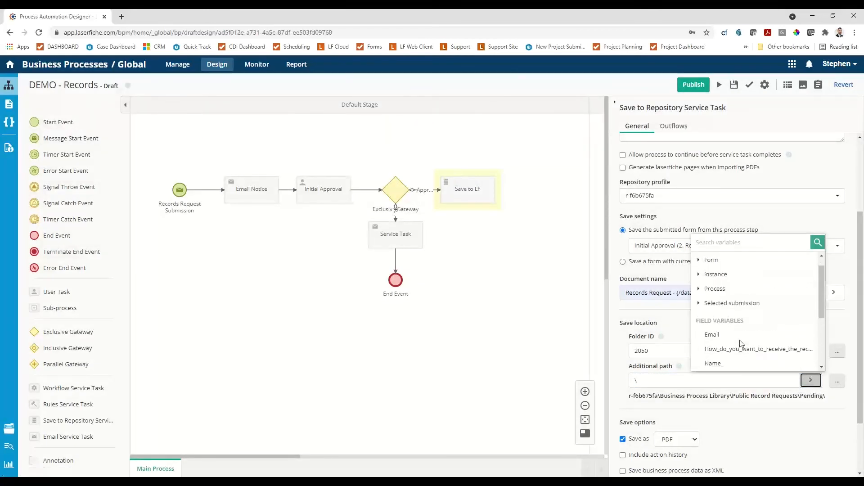
pyautogui.scroll(-2, 741, 344)
pyautogui.click(735, 320)
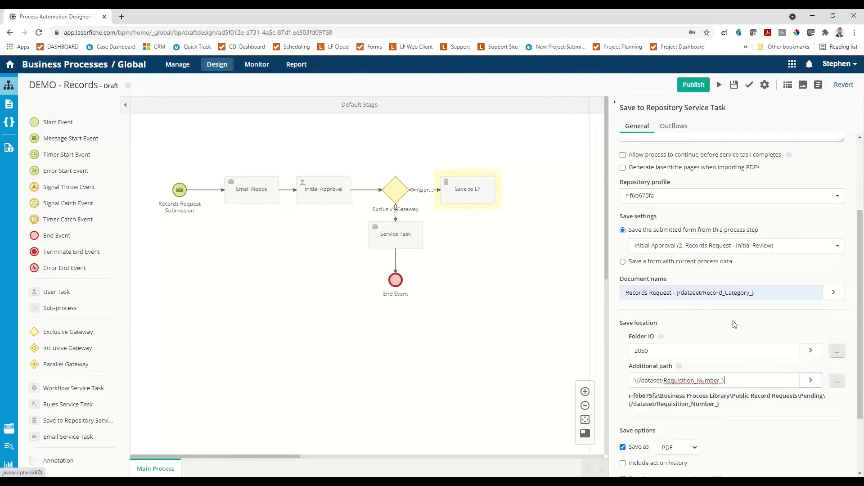
# Open the document's field configuration for the Save to LF task and choose the Record Request template.
pyautogui.scroll(-2, 733, 324)
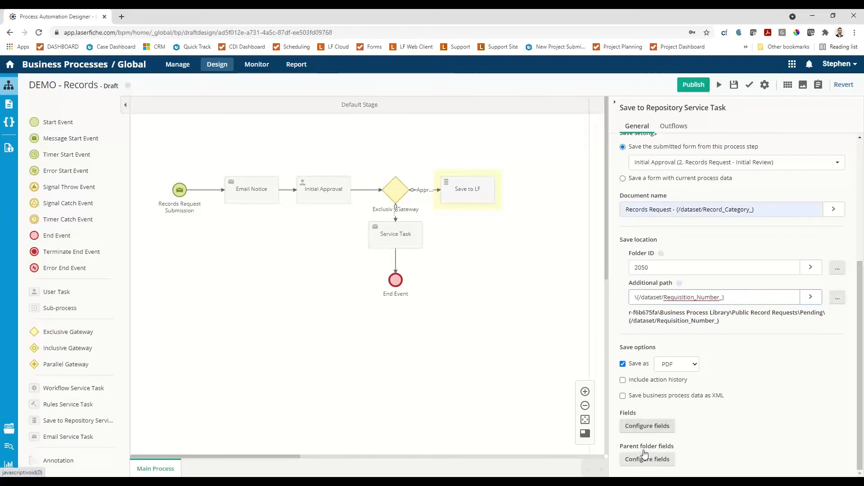
pyautogui.click(646, 431)
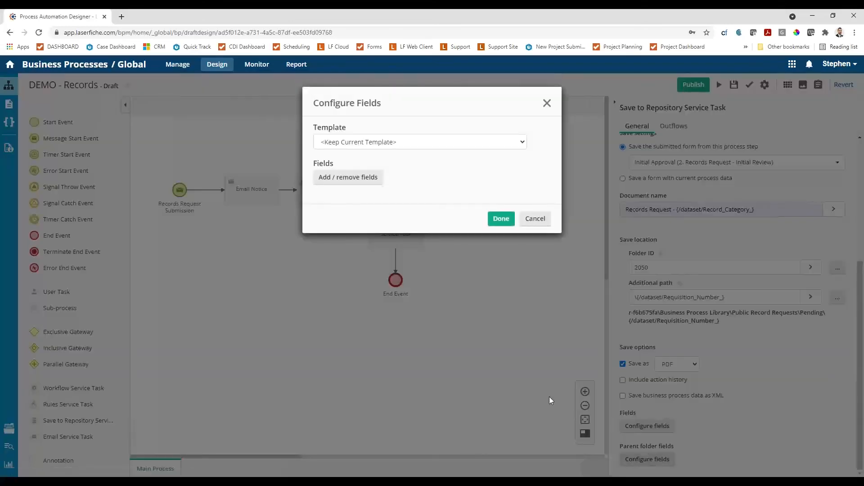
pyautogui.click(513, 145)
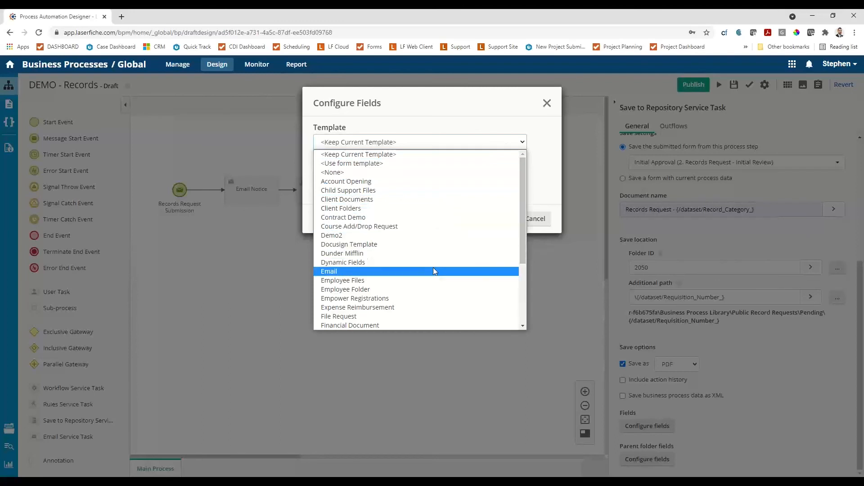
pyautogui.scroll(-4, 434, 270)
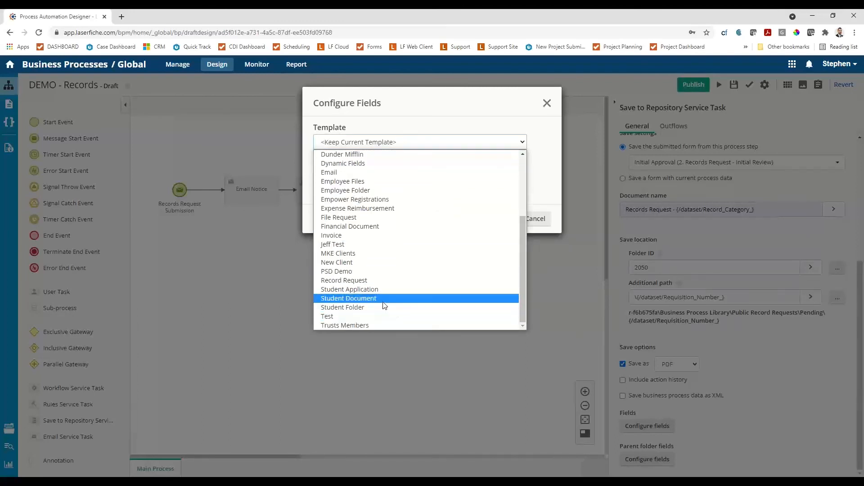
pyautogui.click(378, 280)
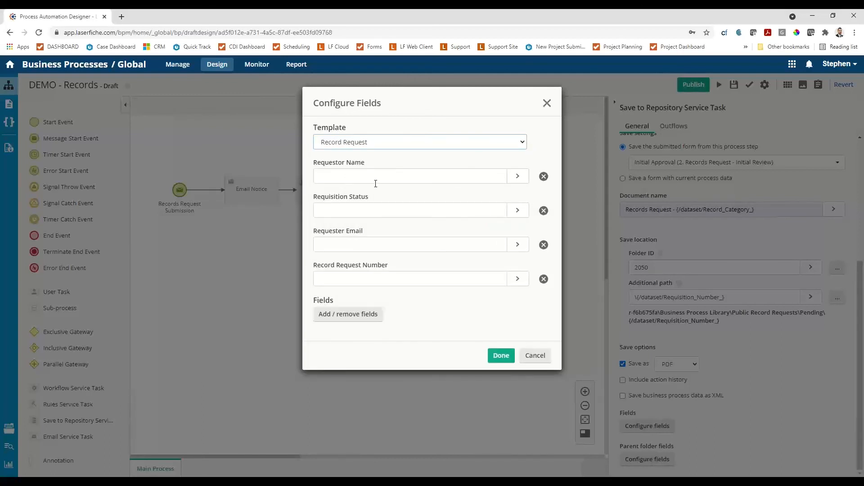
# Map Requestor Name to the Name_ field variable and set Requisition Status to Pending.
pyautogui.click(517, 176)
pyautogui.scroll(-5, 450, 270)
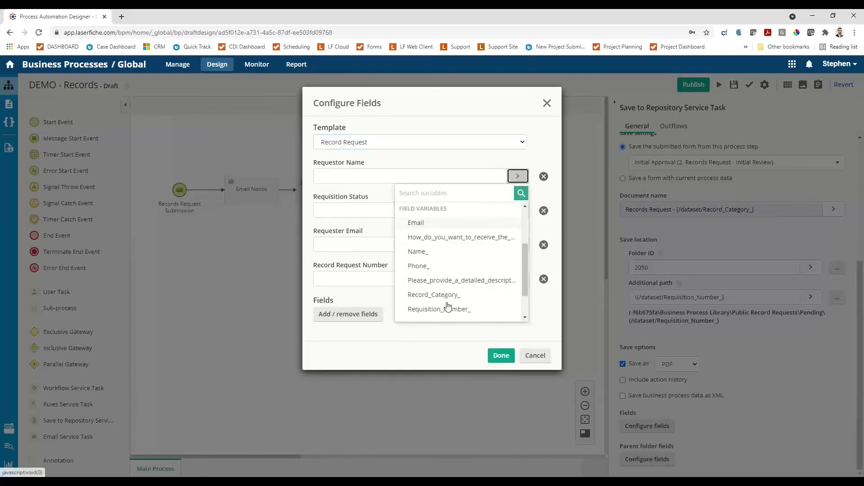
pyautogui.click(422, 212)
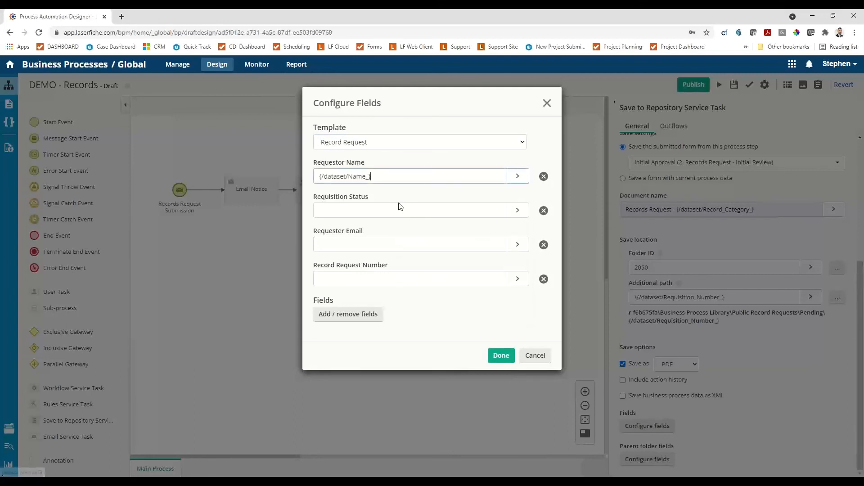
pyautogui.click(518, 211)
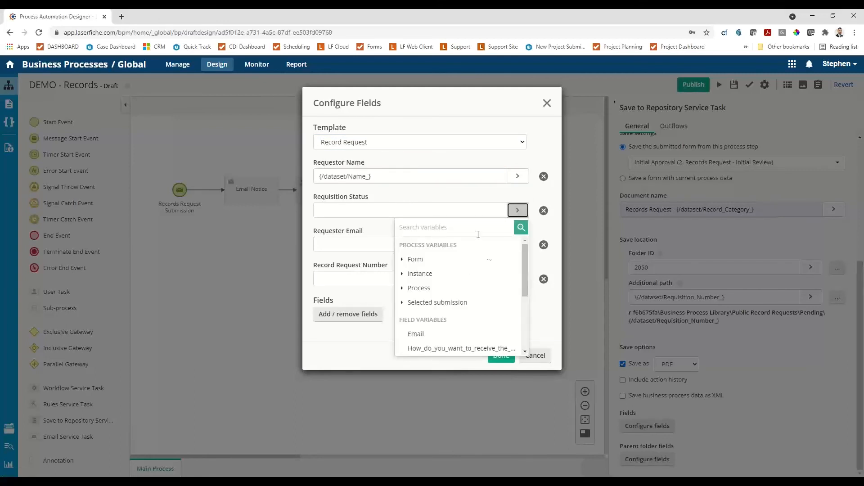
pyautogui.click(347, 210)
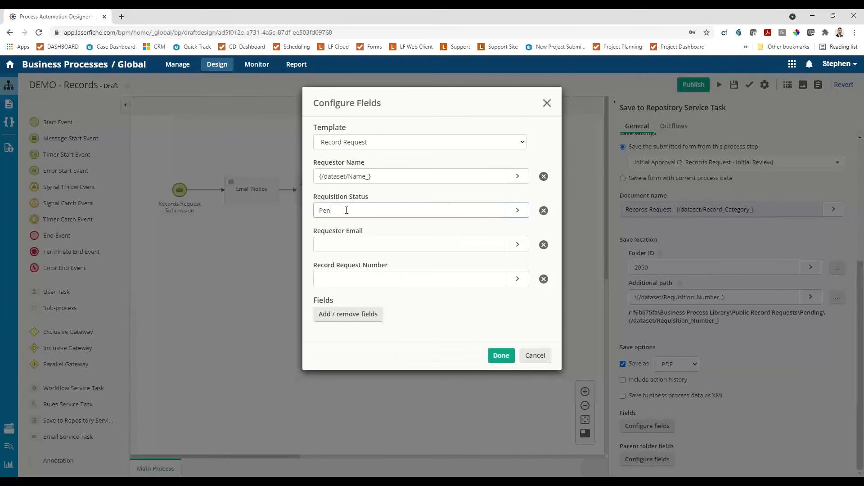
# Map Requester Email to the Email variable and Record Request Number to the Requisition_Number_ variable, and accept the field configuration.
pyautogui.click(436, 248)
pyautogui.click(517, 244)
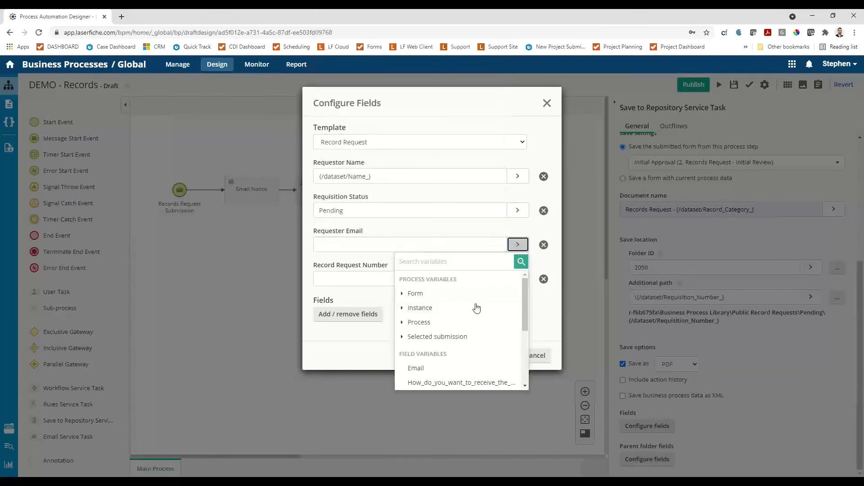
pyautogui.scroll(-2, 477, 307)
pyautogui.click(468, 294)
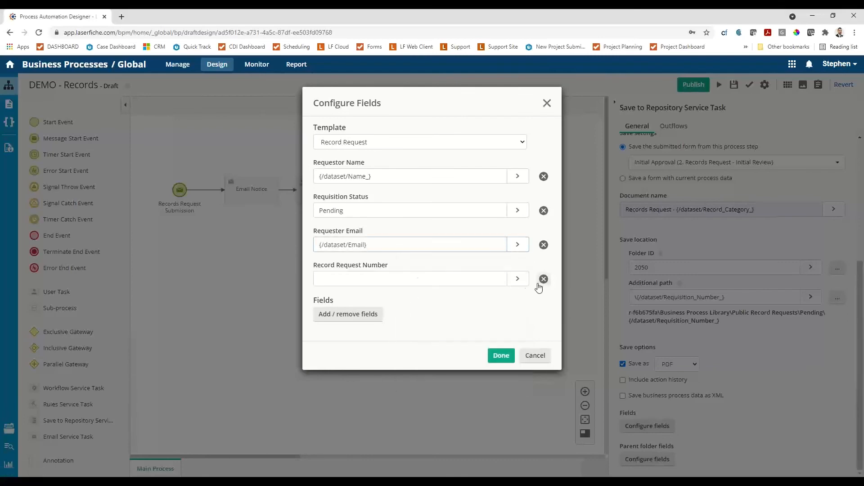
pyautogui.click(517, 278)
pyautogui.scroll(-3, 480, 359)
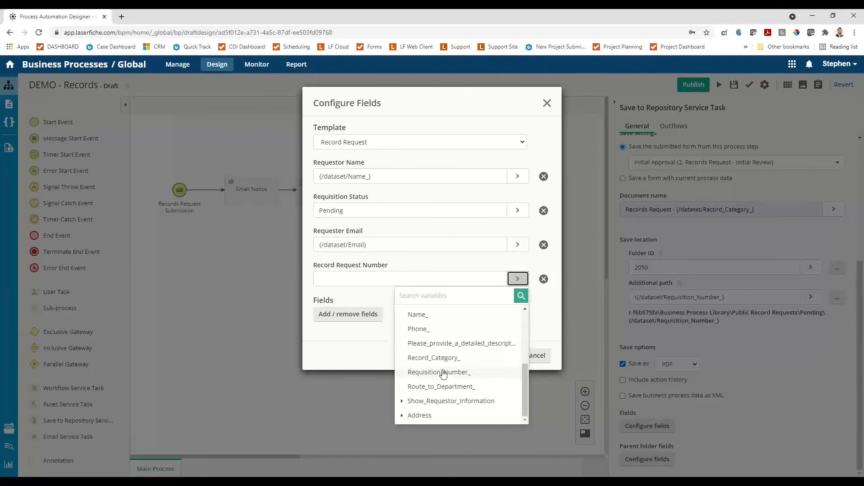
pyautogui.click(443, 372)
pyautogui.click(499, 355)
# Add an email service task after Save to LF and connect Save to LF to it.
pyautogui.moveTo(462, 370); pyautogui.dragTo(366, 359)
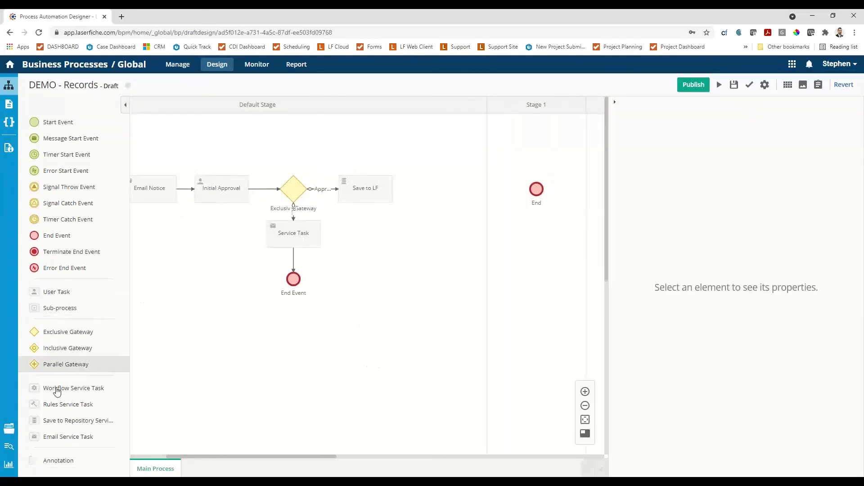
pyautogui.moveTo(65, 439); pyautogui.dragTo(466, 189)
pyautogui.click(386, 179)
pyautogui.click(469, 189)
pyautogui.click(457, 285)
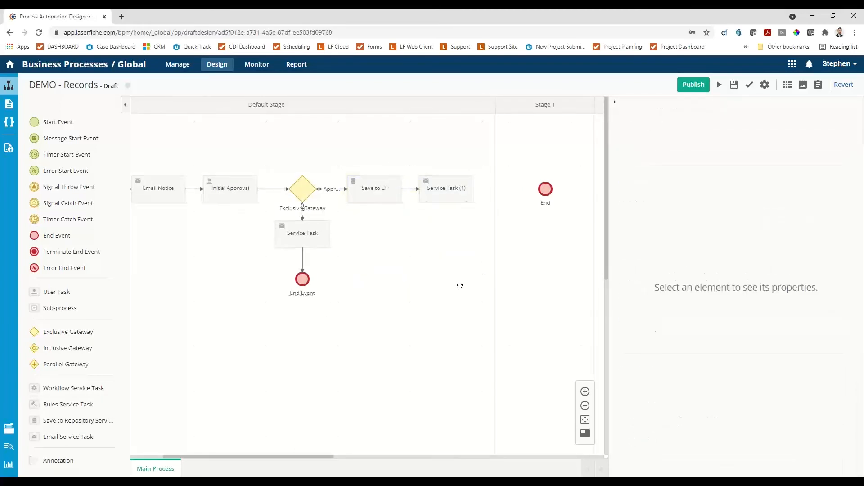
# Add a user task in Stage 1 and connect it between Service Task (1) and the End event.
pyautogui.moveTo(457, 286); pyautogui.dragTo(405, 297)
pyautogui.click(384, 185)
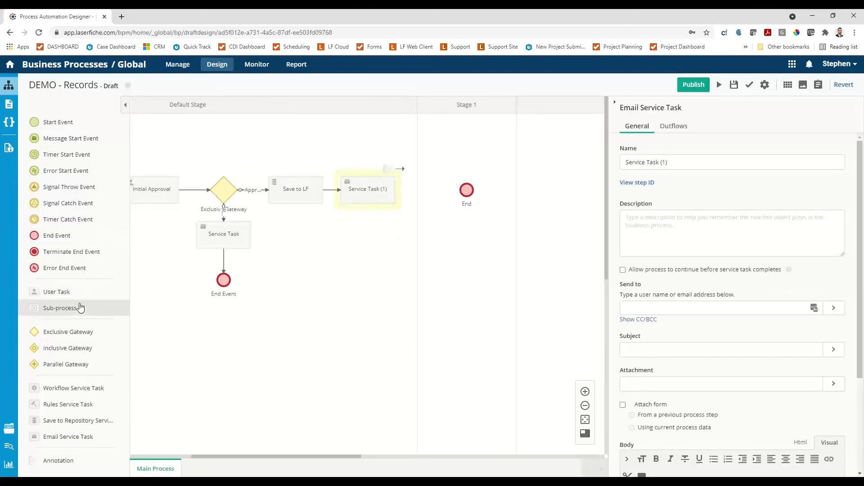
pyautogui.moveTo(58, 293); pyautogui.dragTo(481, 182)
pyautogui.click(374, 189)
pyautogui.click(422, 188)
pyautogui.click(500, 193)
pyautogui.moveTo(533, 187); pyautogui.dragTo(572, 195)
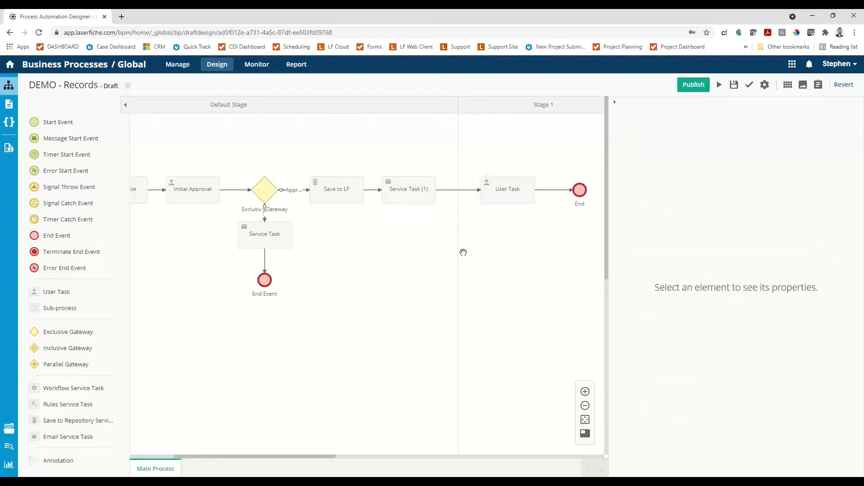
# Assign the Stage 1 user task to individual users: the process initiator and the process designer's own account.
pyautogui.click(514, 184)
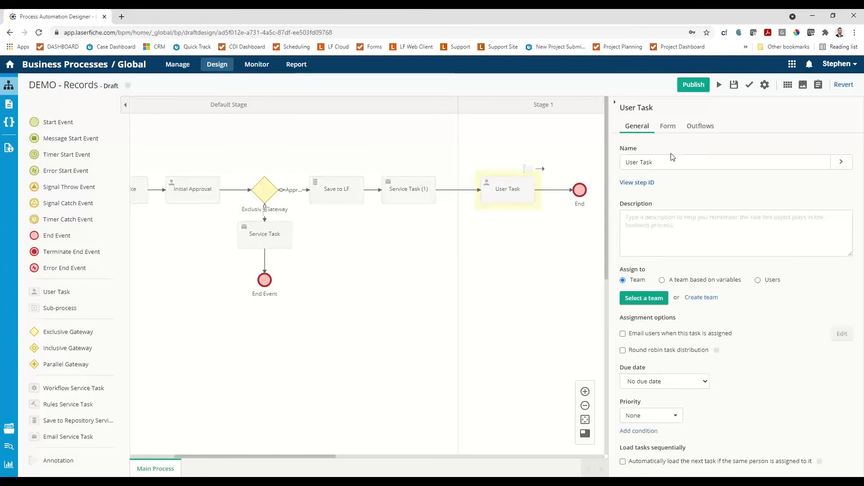
pyautogui.click(757, 280)
pyautogui.click(653, 311)
pyautogui.write('inti')
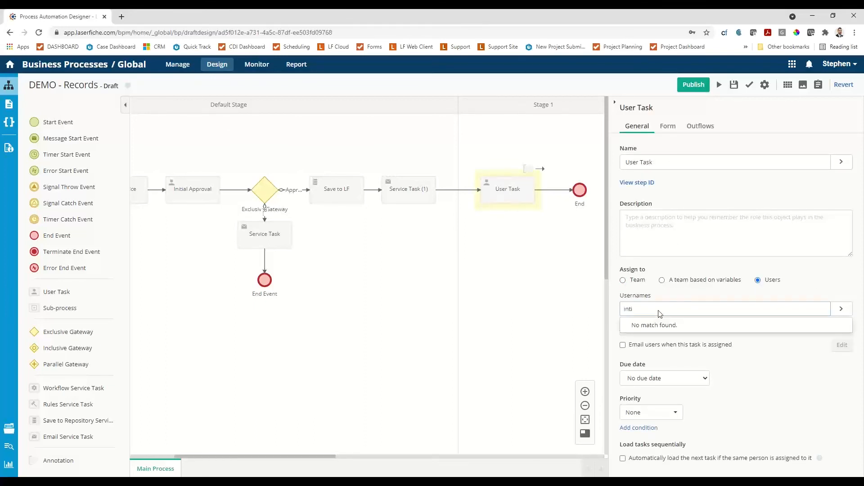
pyautogui.press('BackSpace')
pyautogui.write('in')
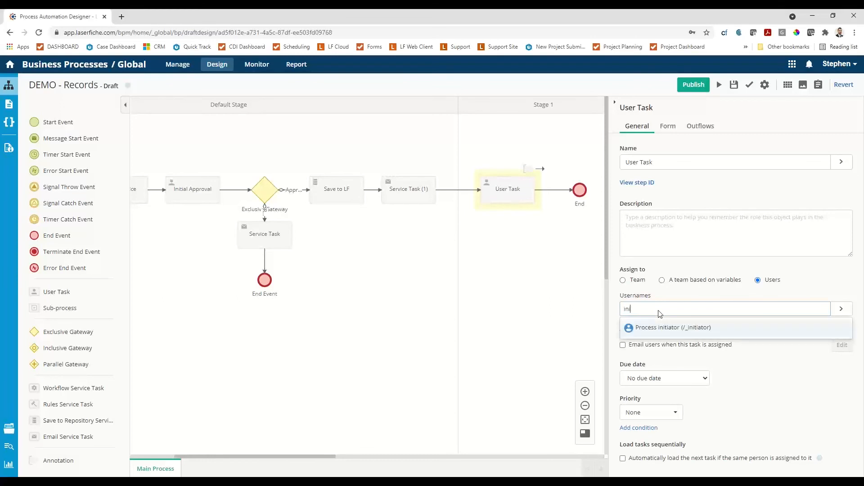
pyautogui.press('BackSpace')
pyautogui.write('t')
pyautogui.click(662, 327)
pyautogui.write('Ste')
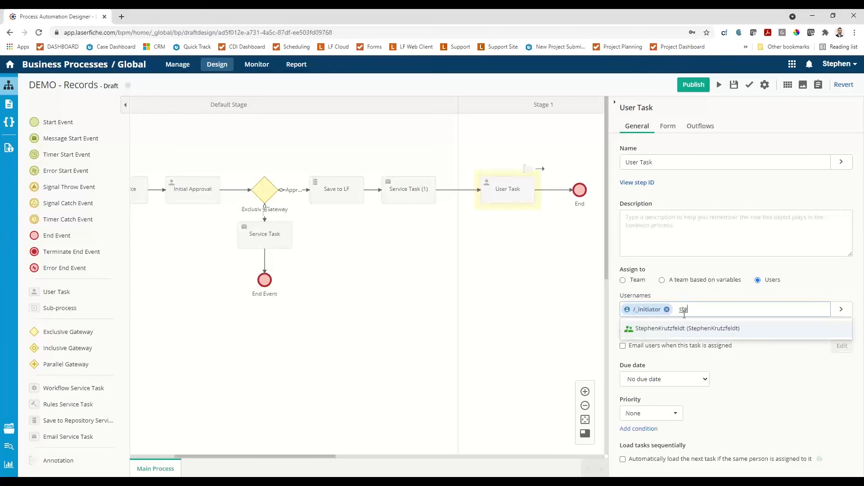
pyautogui.click(674, 331)
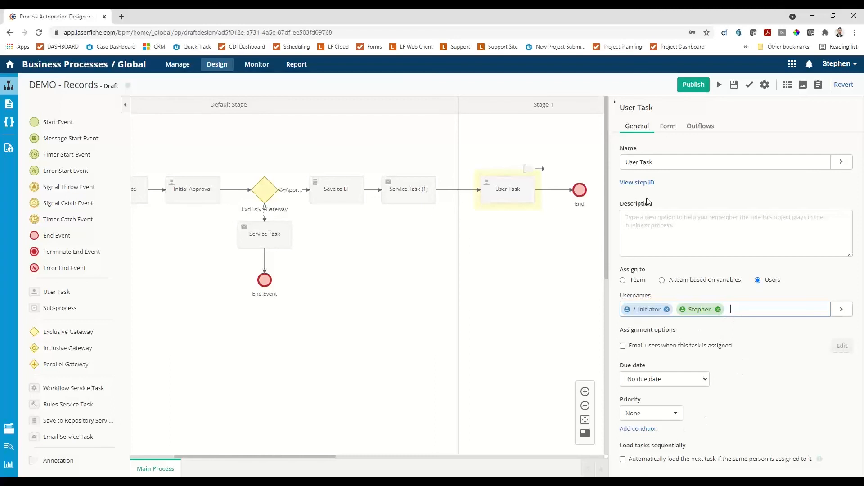
# Assign the form 3. Record Retrieval to the user task and relabel its Submit action button as Complete.
pyautogui.click(668, 126)
pyautogui.click(664, 162)
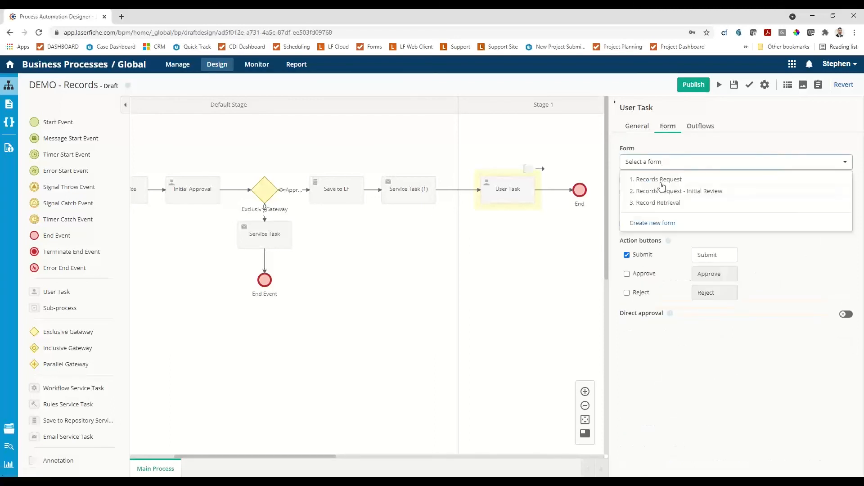
pyautogui.click(653, 203)
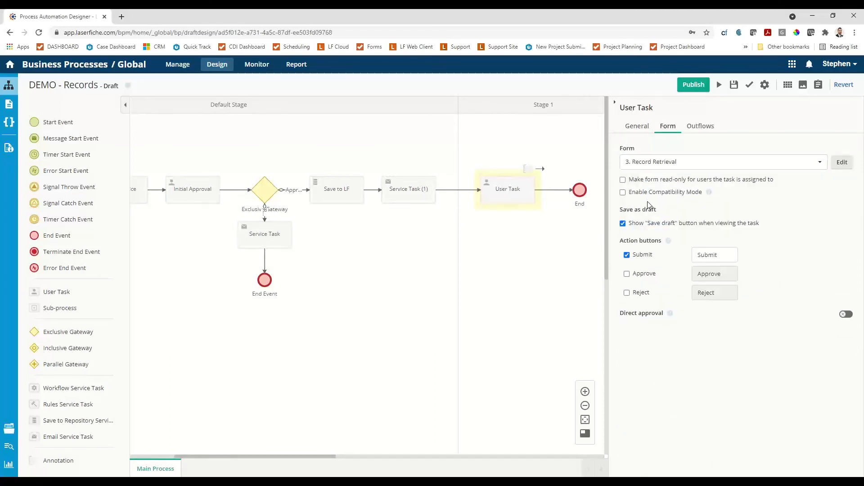
pyautogui.moveTo(723, 256); pyautogui.dragTo(685, 255)
pyautogui.write('Complete')
pyautogui.click(637, 127)
# Publish the process draft and validate the process.
pyautogui.click(695, 87)
pyautogui.click(468, 170)
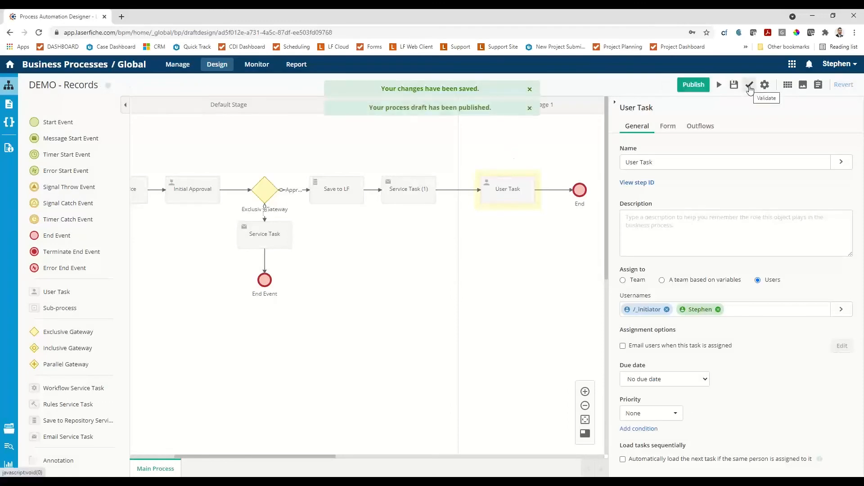
pyautogui.click(750, 90)
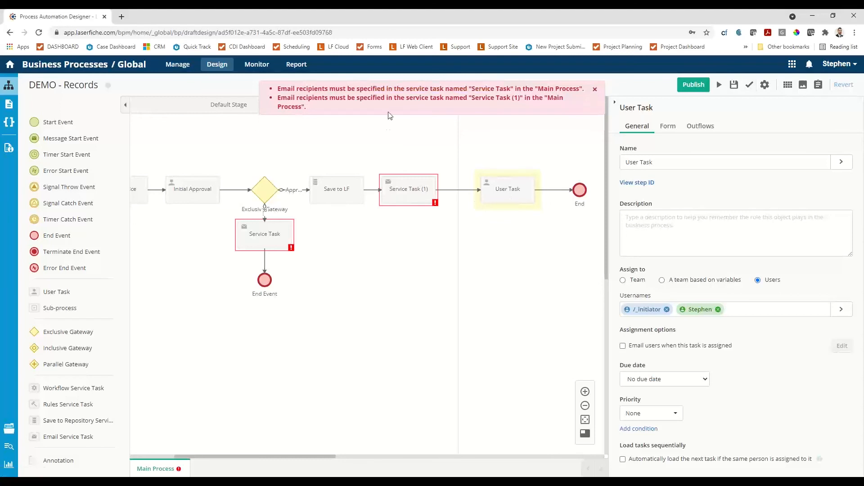
# Delete the email task Service Task (1) and connect Save to LF directly to the Stage 1 user task.
pyautogui.click(413, 195)
pyautogui.press('Delete')
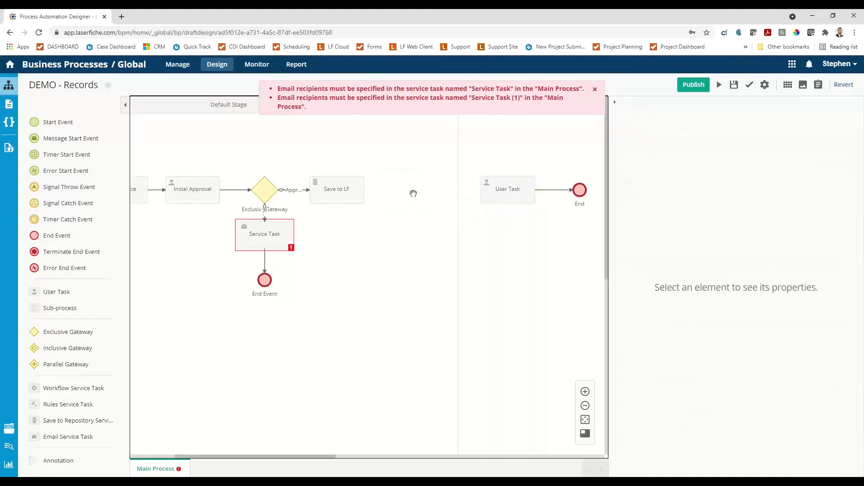
pyautogui.click(354, 179)
pyautogui.moveTo(370, 171); pyautogui.dragTo(487, 191)
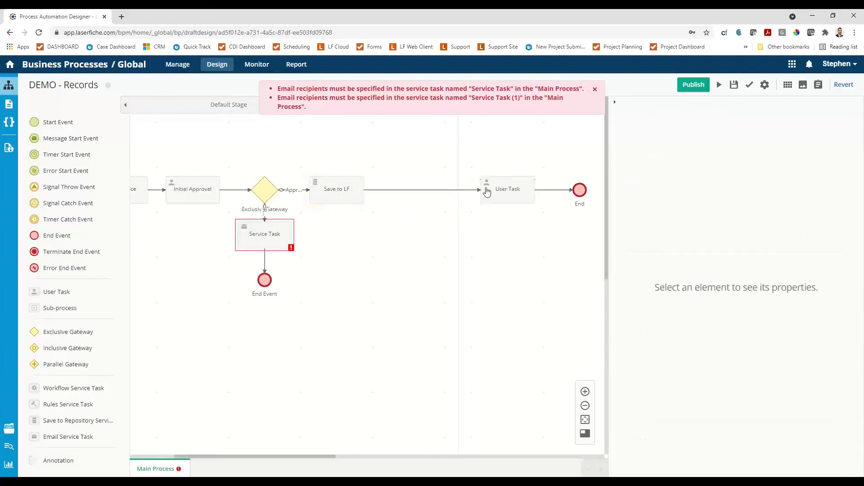
# Delete the email service task between the exclusive gateway and the End Event in the Default Stage.
pyautogui.click(268, 239)
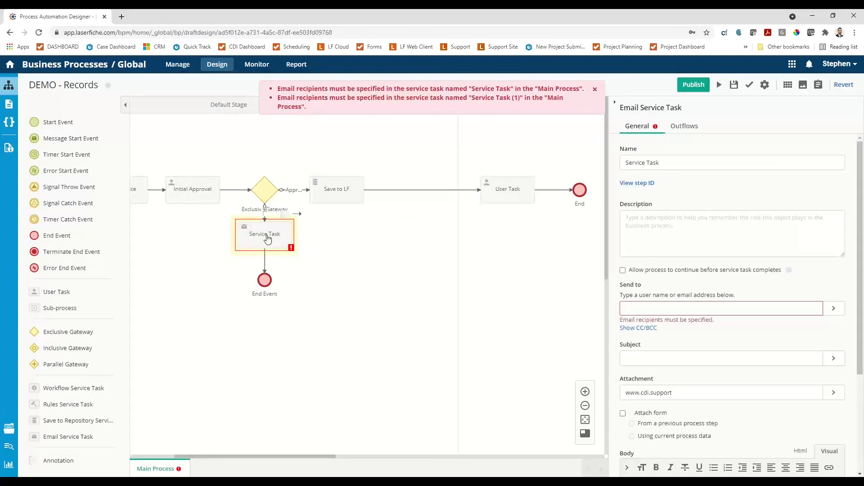
pyautogui.click(833, 308)
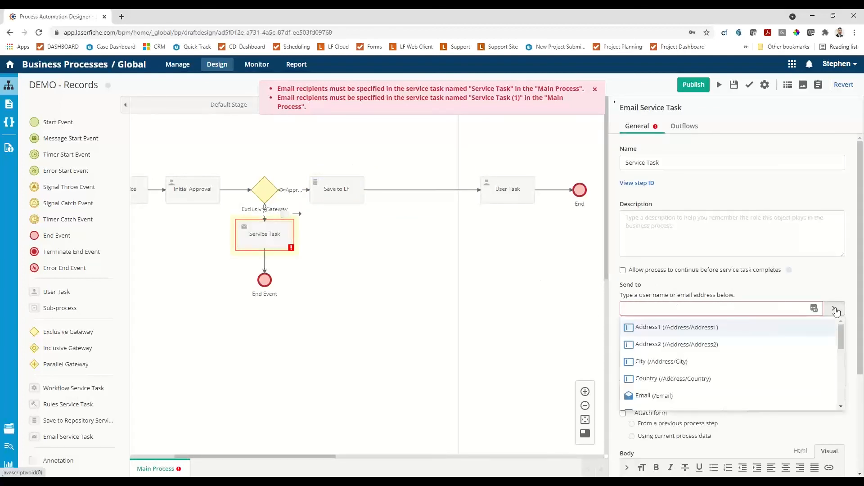
pyautogui.click(448, 318)
pyautogui.click(251, 233)
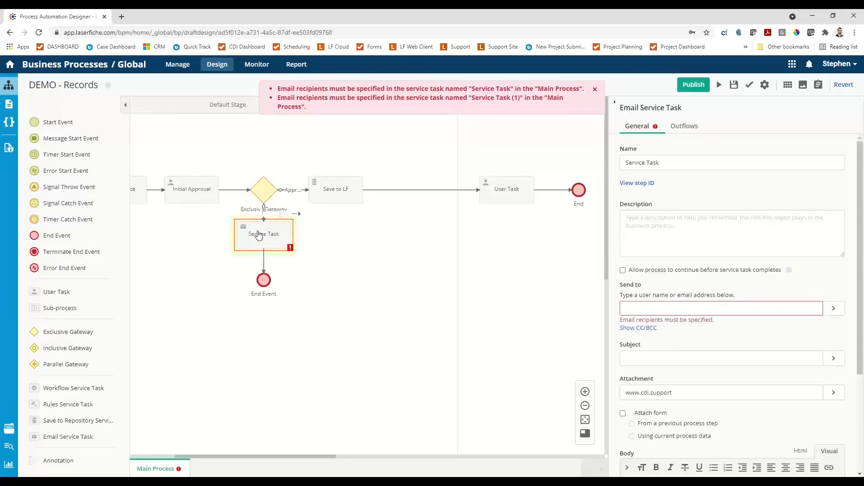
pyautogui.press('Delete')
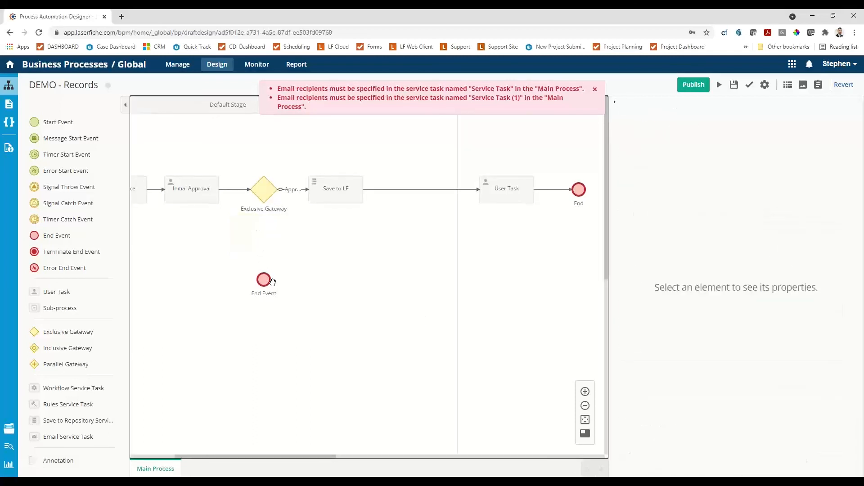
# Delete the unconnected End Event below the exclusive gateway and dismiss the validation errors.
pyautogui.click(265, 282)
pyautogui.press('Delete')
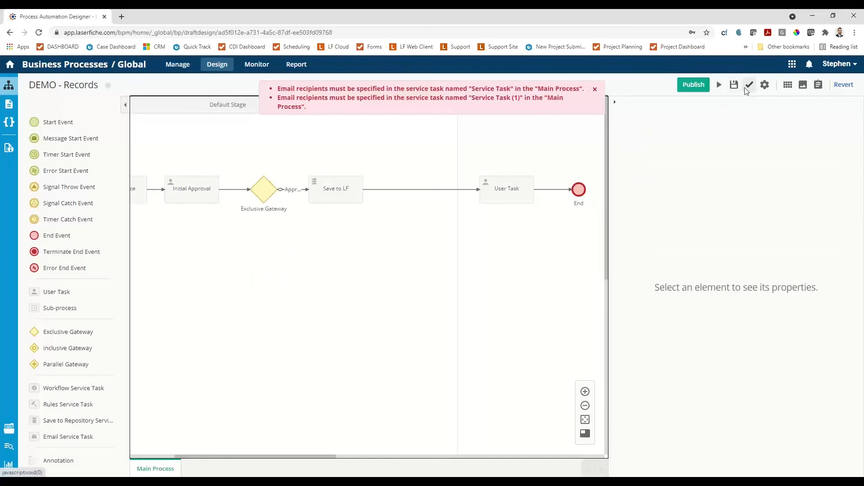
pyautogui.click(595, 92)
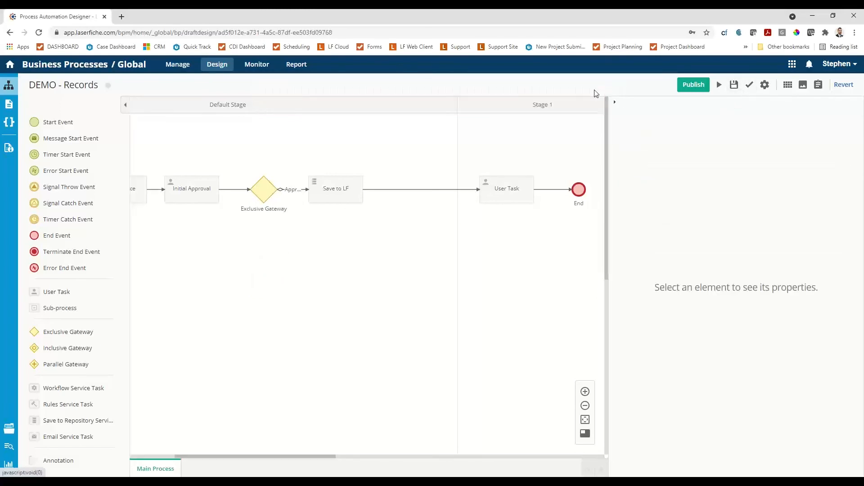
# Save and publish the process draft, and validate the process.
pyautogui.click(693, 84)
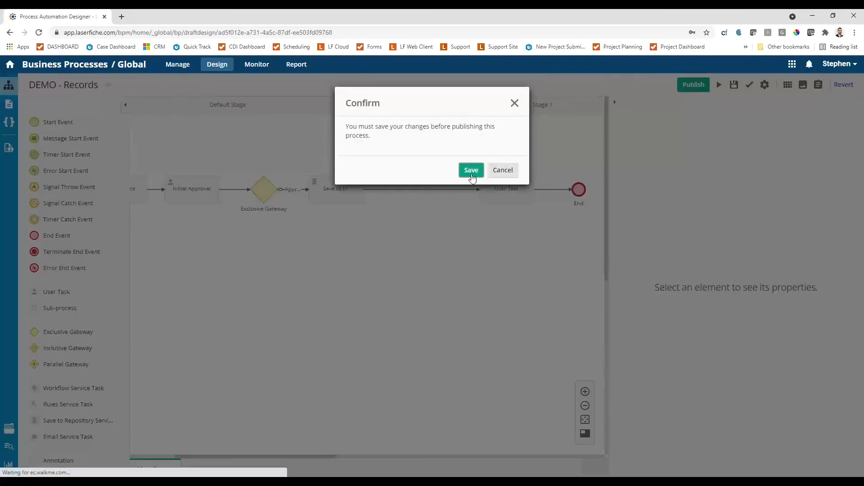
pyautogui.click(470, 170)
pyautogui.click(750, 86)
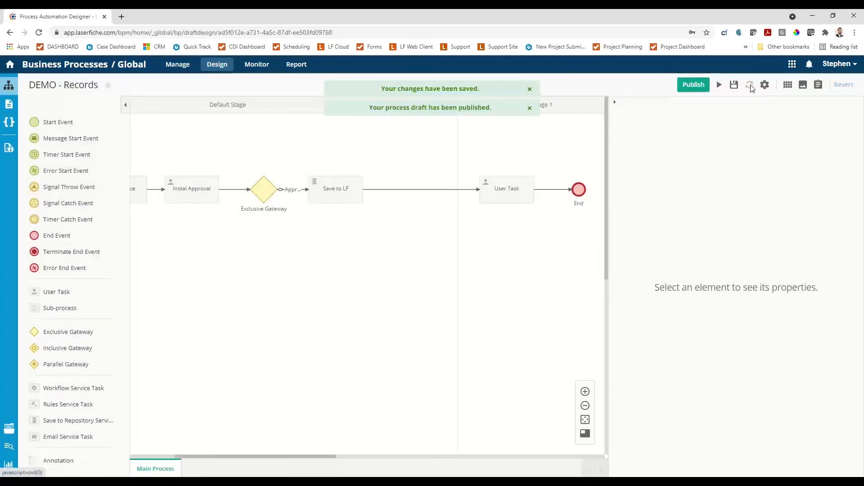
# Start a test instance and submit the Records Request with saved contact details, record category Police and description "asdf".
pyautogui.click(719, 84)
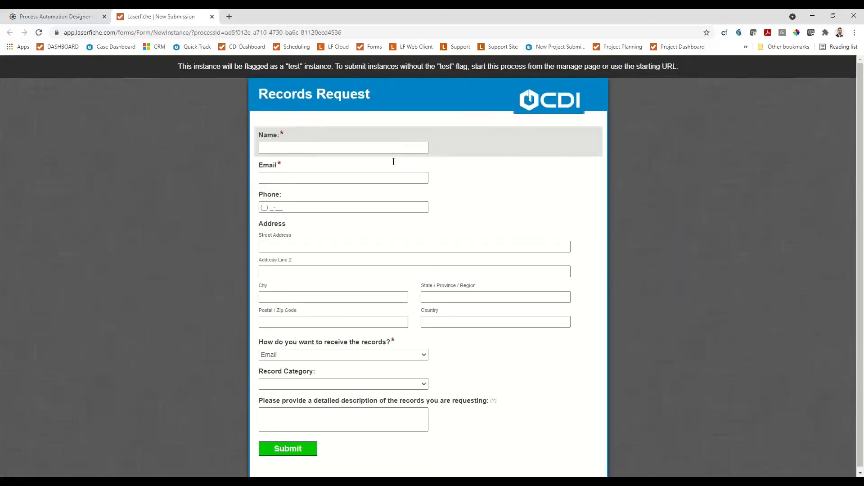
pyautogui.click(387, 148)
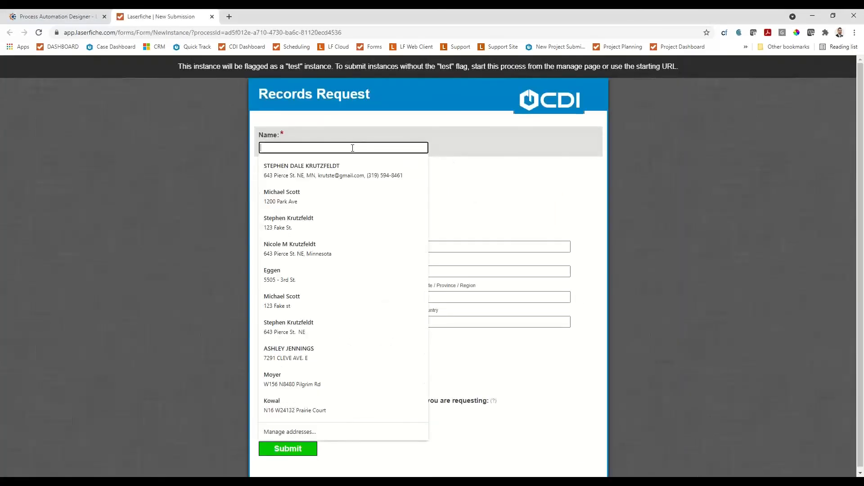
pyautogui.click(340, 167)
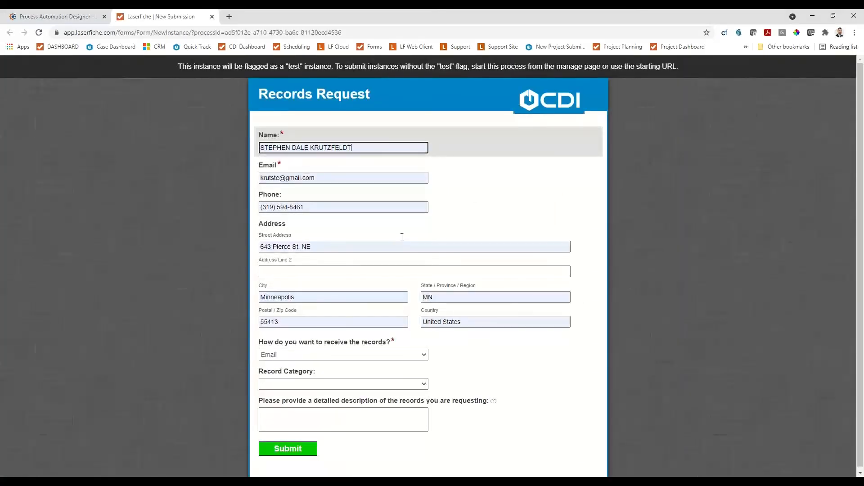
pyautogui.click(339, 383)
pyautogui.click(319, 396)
pyautogui.click(317, 418)
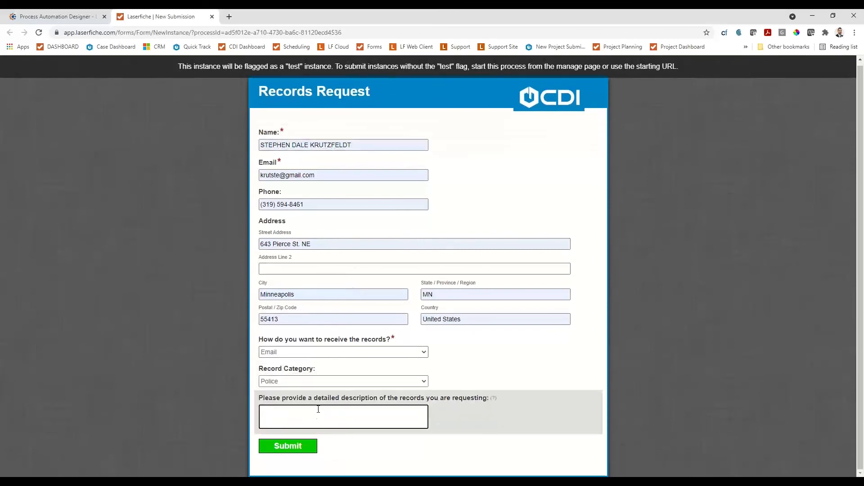
pyautogui.click(301, 445)
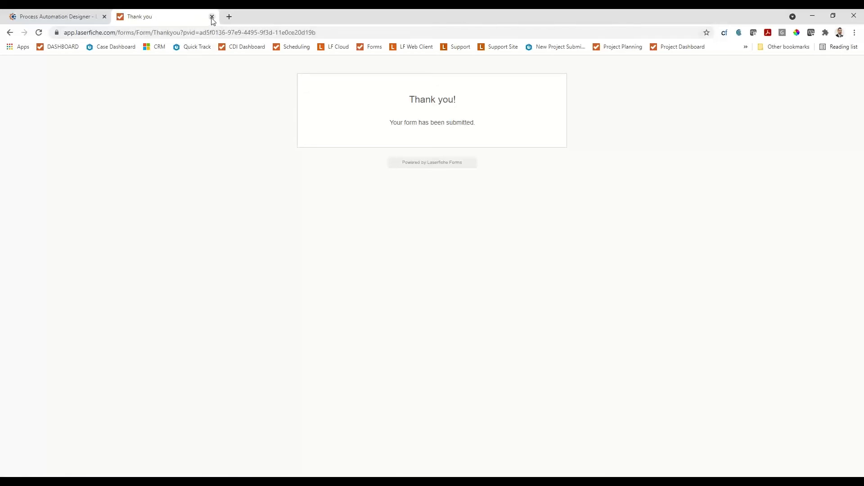
pyautogui.click(211, 17)
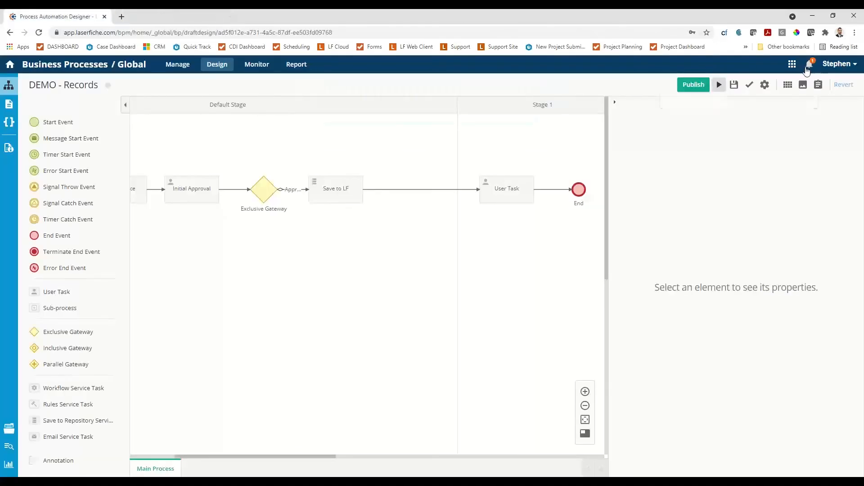
# Open the assigned Initial Approval task, fill in the requisition number, route it to the Clerk department and approve it.
pyautogui.click(807, 67)
pyautogui.click(743, 108)
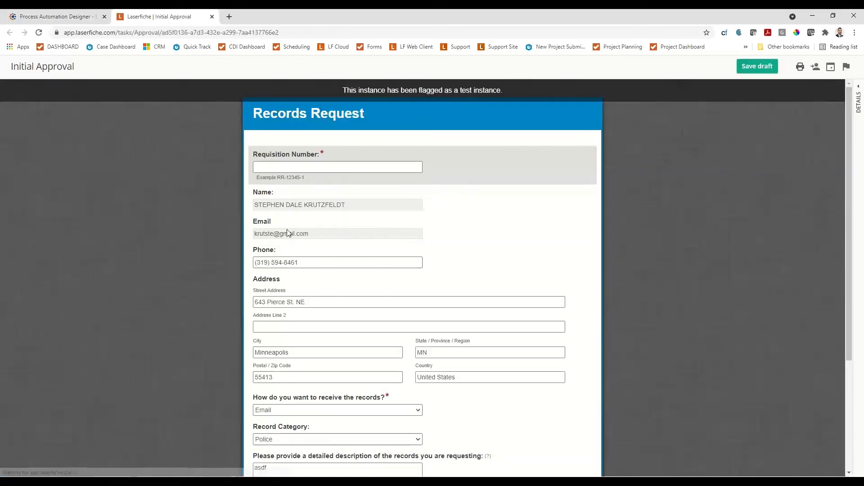
pyautogui.click(314, 169)
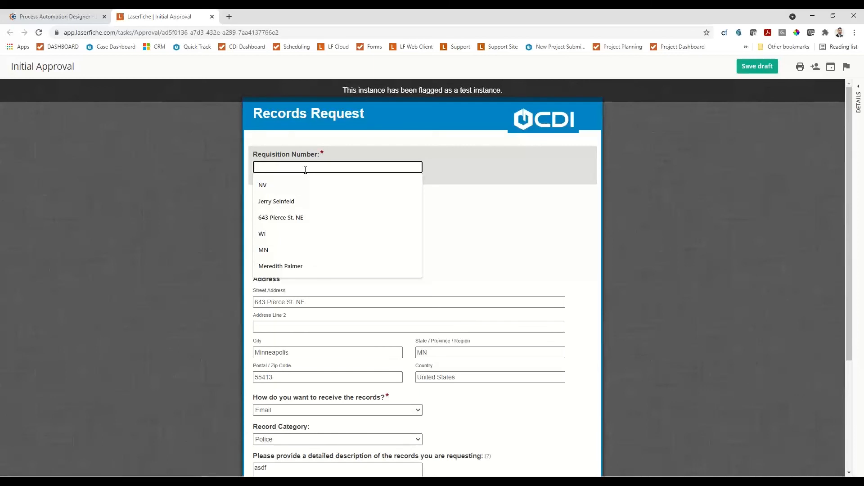
pyautogui.write('1')
pyautogui.press('Tab')
pyautogui.scroll(-4, 306, 173)
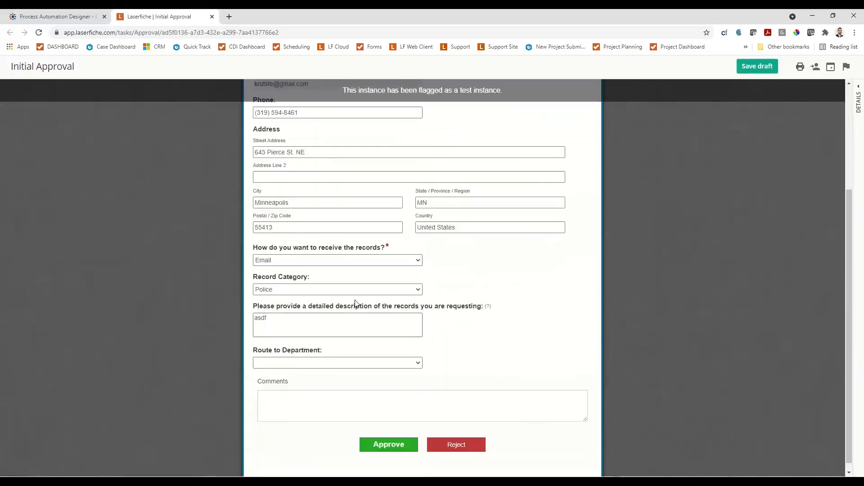
pyautogui.click(336, 355)
pyautogui.click(310, 381)
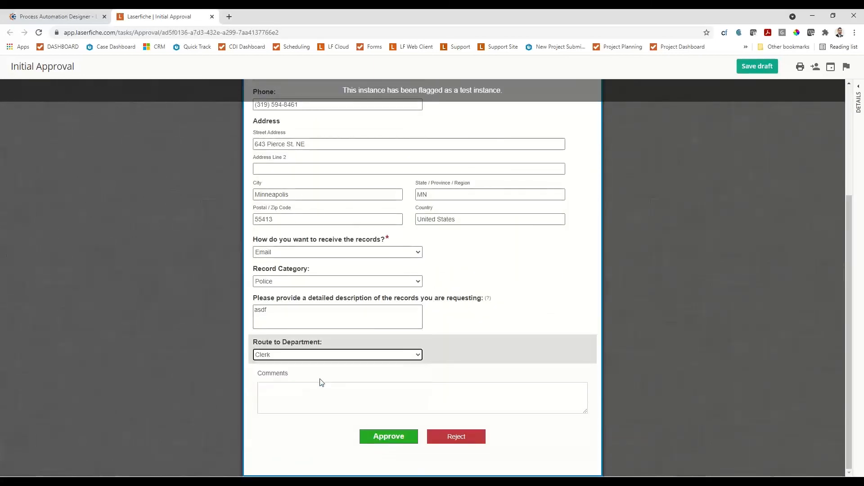
pyautogui.click(382, 436)
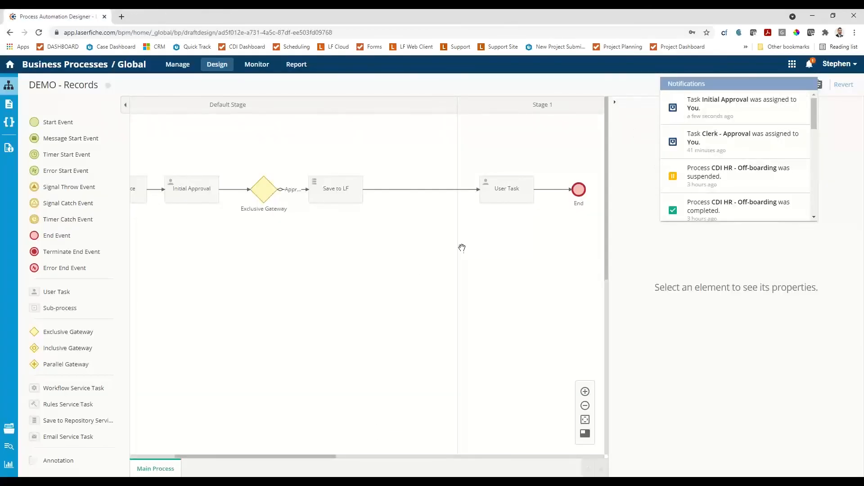
# Open the newly assigned User Task and review the Record Retrieval form with the requestor information shown.
pyautogui.click(809, 65)
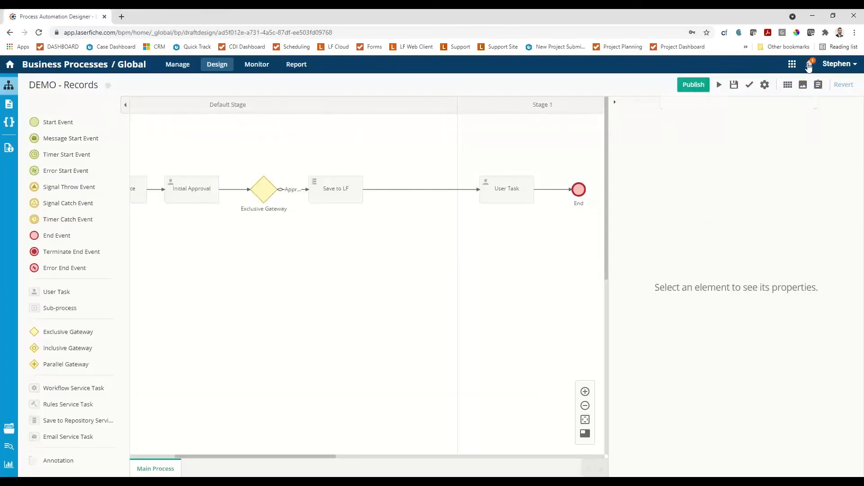
pyautogui.click(809, 67)
pyautogui.click(733, 107)
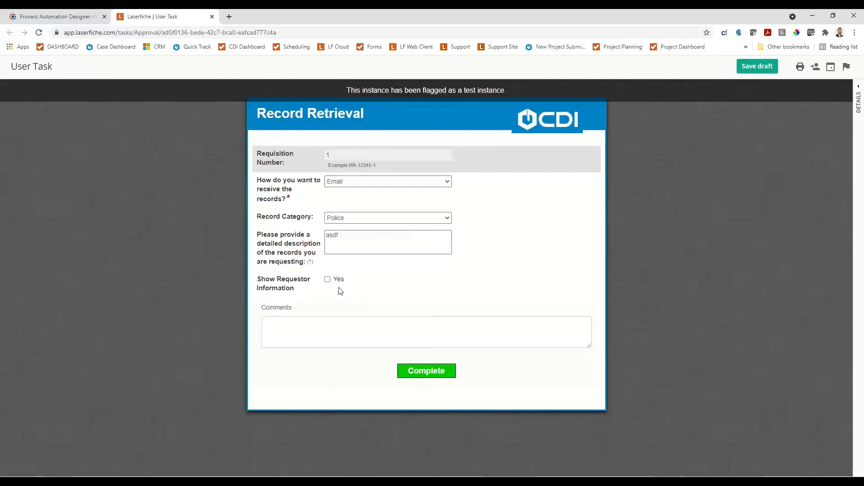
pyautogui.click(327, 280)
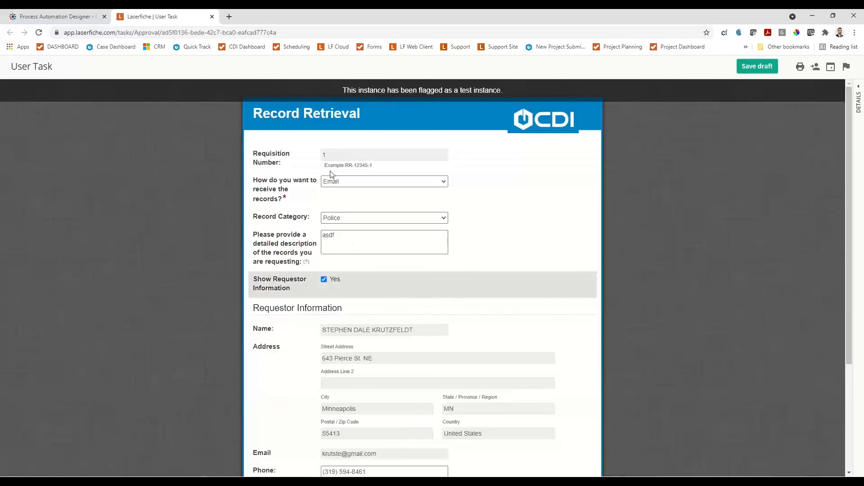
pyautogui.scroll(-3, 379, 283)
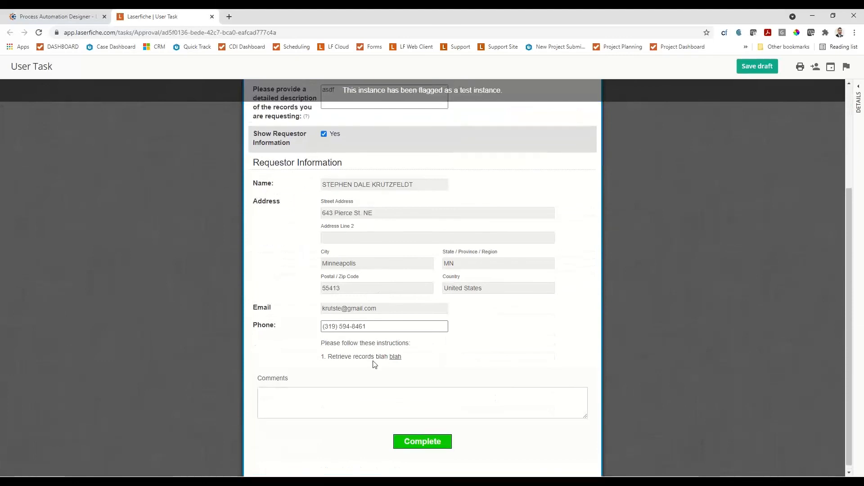
pyautogui.scroll(3, 372, 360)
pyautogui.click(211, 17)
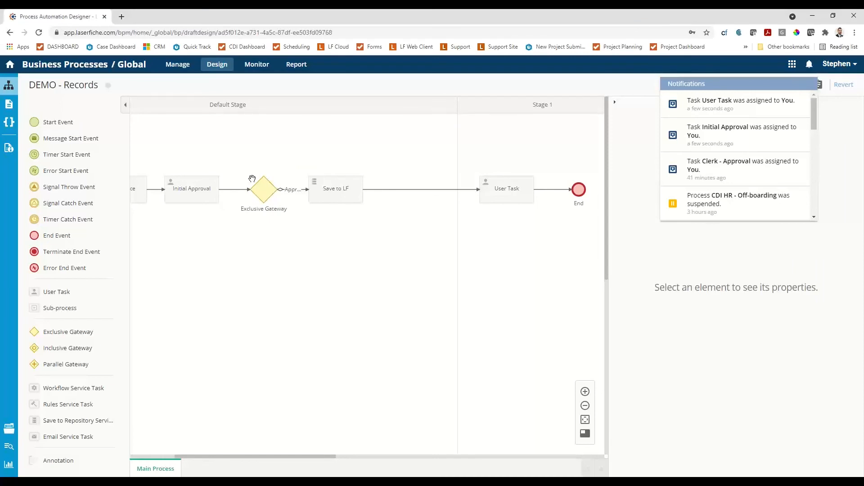
# Make the process's starting form public and set its link ending to demorecord in the process details.
pyautogui.click(9, 149)
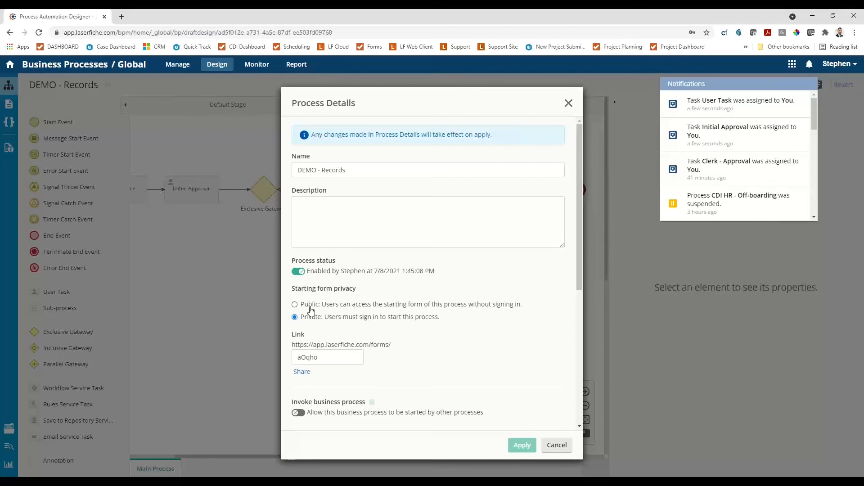
pyautogui.click(294, 305)
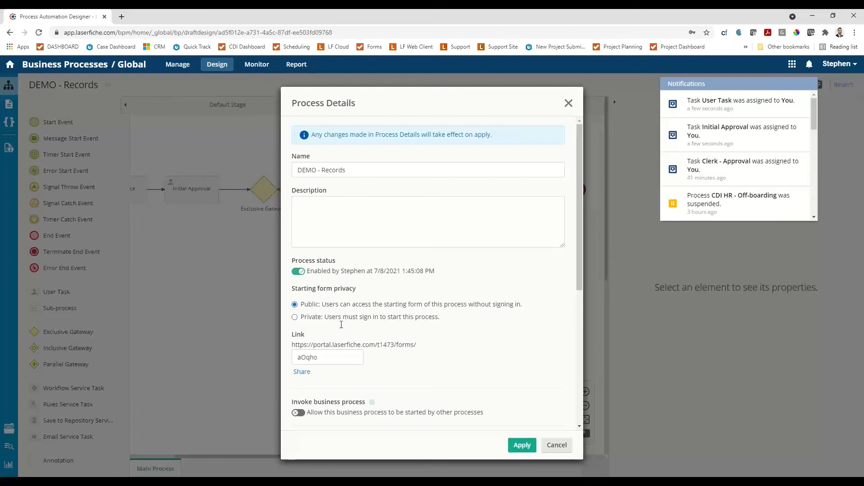
pyautogui.moveTo(323, 357); pyautogui.dragTo(266, 363)
pyautogui.press('BackSpace')
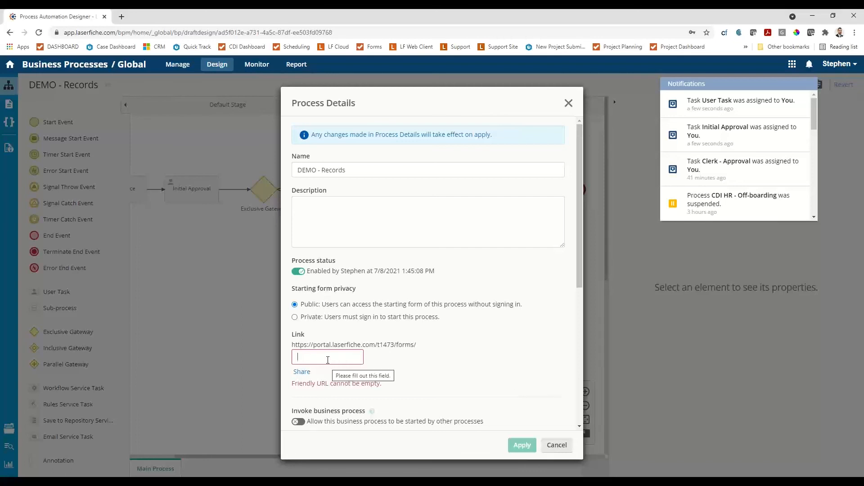
pyautogui.write('demor')
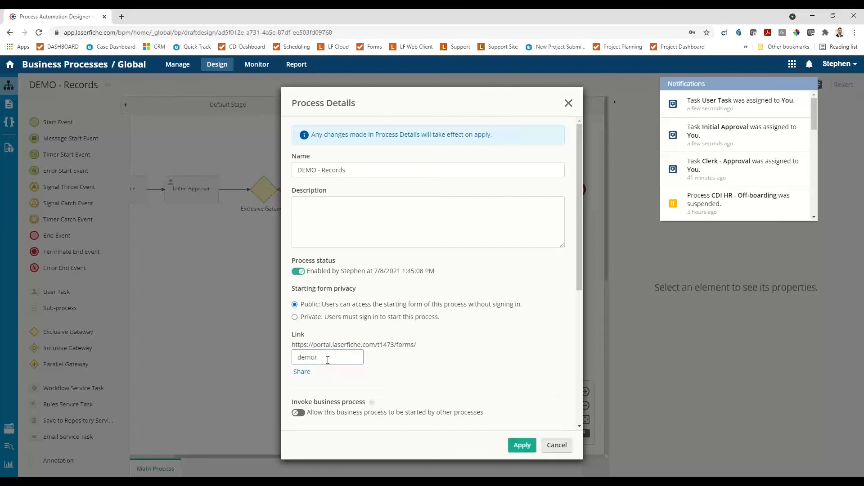
pyautogui.write('ecord')
pyautogui.click(516, 444)
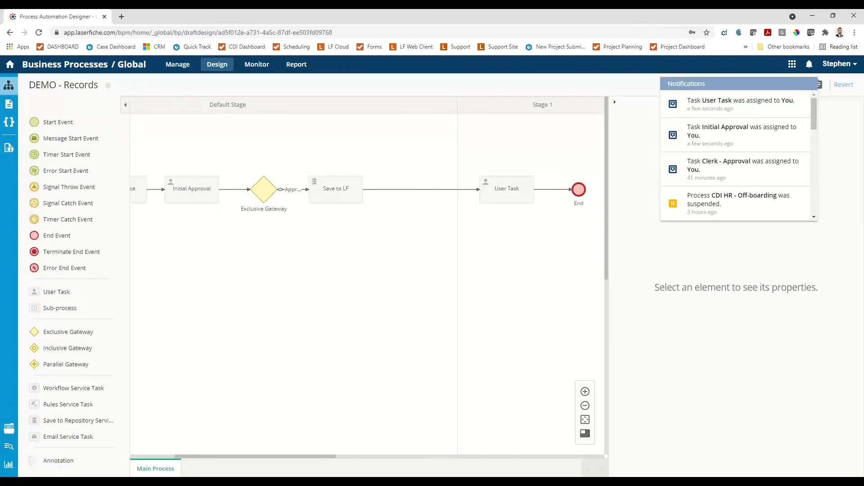
# Copy the share link of the public starting form from the process details.
pyautogui.click(9, 147)
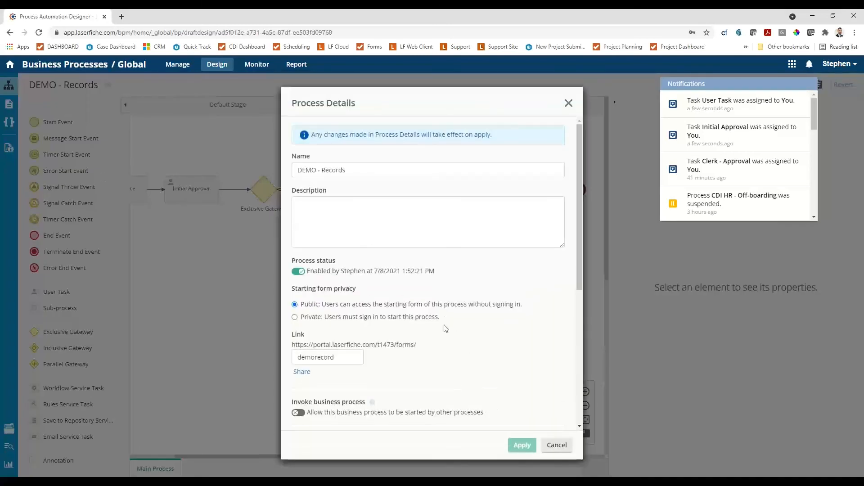
pyautogui.click(302, 372)
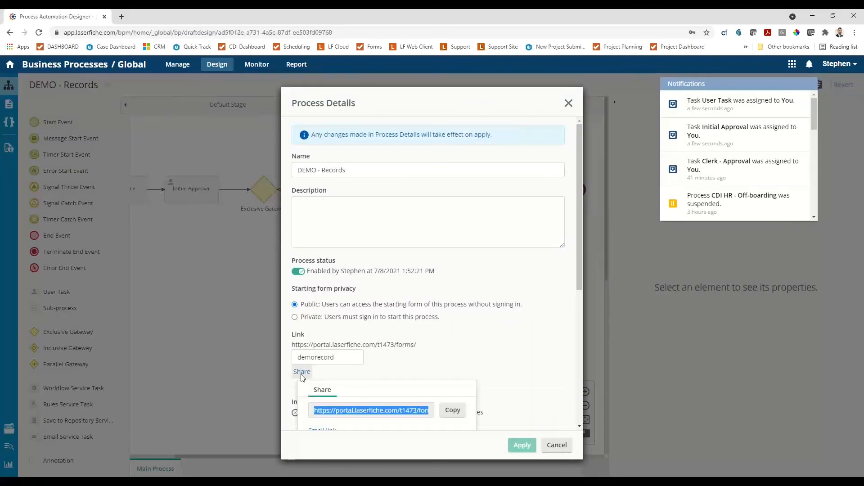
pyautogui.click(452, 410)
pyautogui.click(556, 445)
# Open the copied link in a new browser tab to check the public Records Request form, and close it.
pyautogui.click(122, 16)
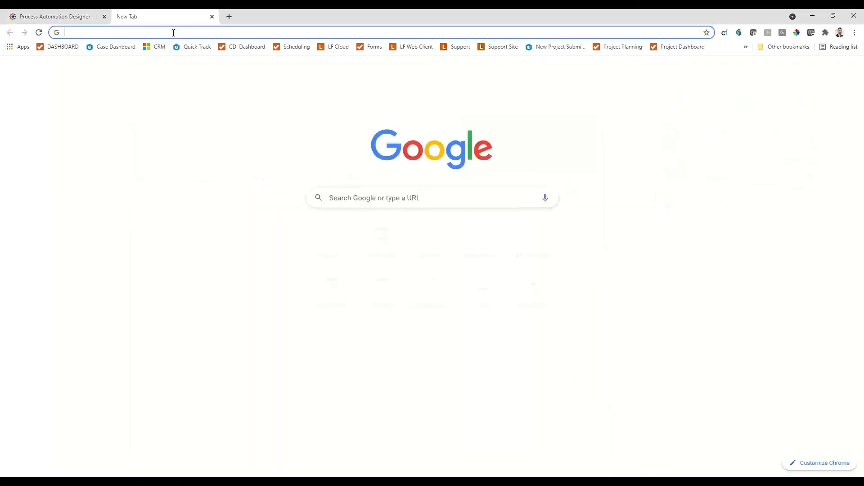
pyautogui.click(173, 32)
pyautogui.hotkey('ctrl', 'v')
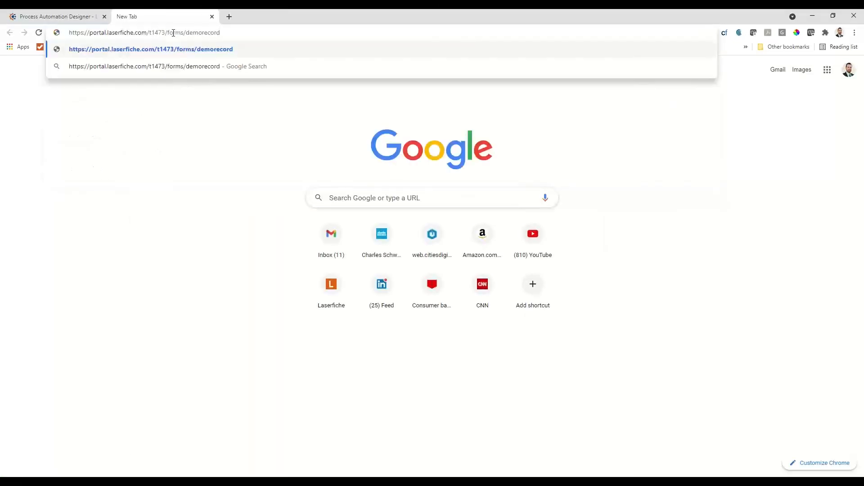
pyautogui.click(195, 49)
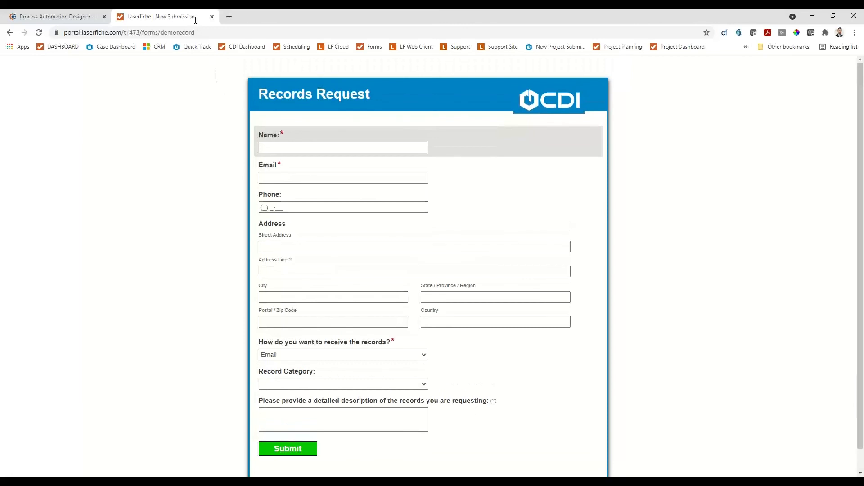
pyautogui.click(189, 32)
pyautogui.click(127, 127)
pyautogui.click(212, 16)
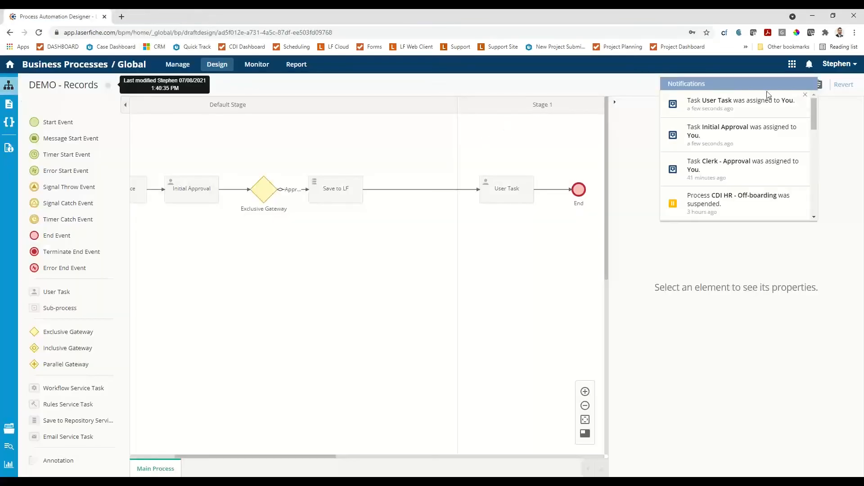
# Review the instance name and summary details settings in the process details without changing them.
pyautogui.click(10, 150)
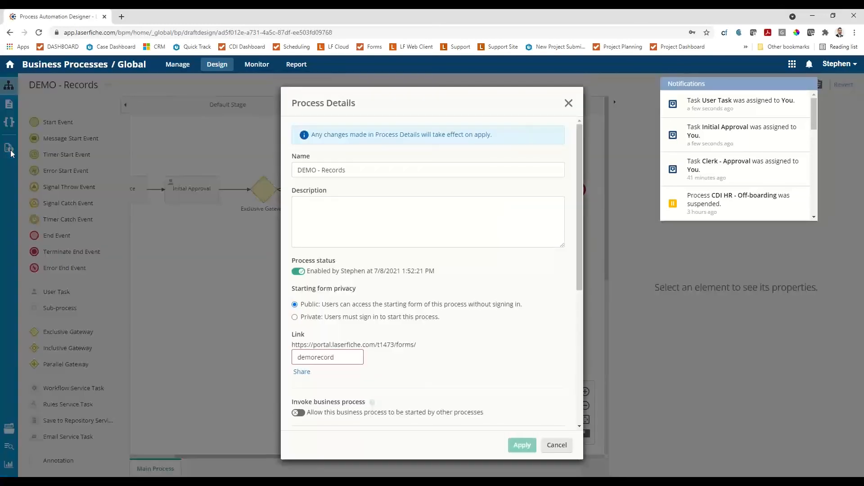
pyautogui.scroll(-3, 401, 330)
pyautogui.scroll(-3, 455, 364)
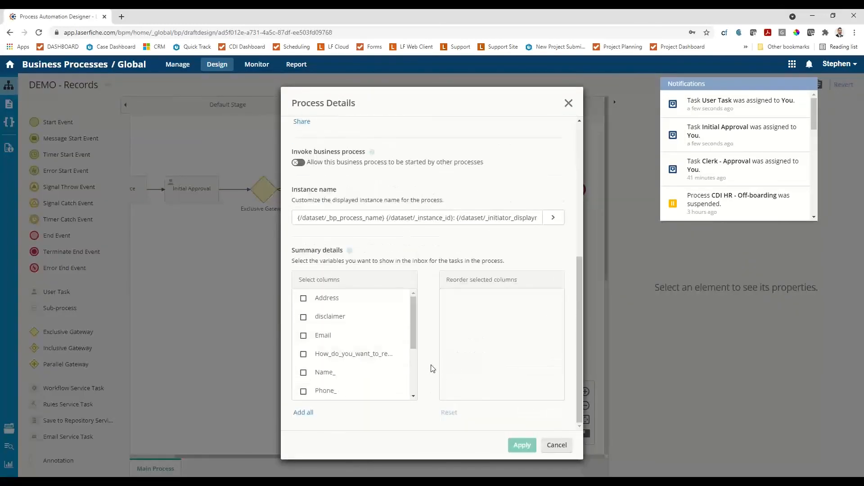
pyautogui.click(557, 445)
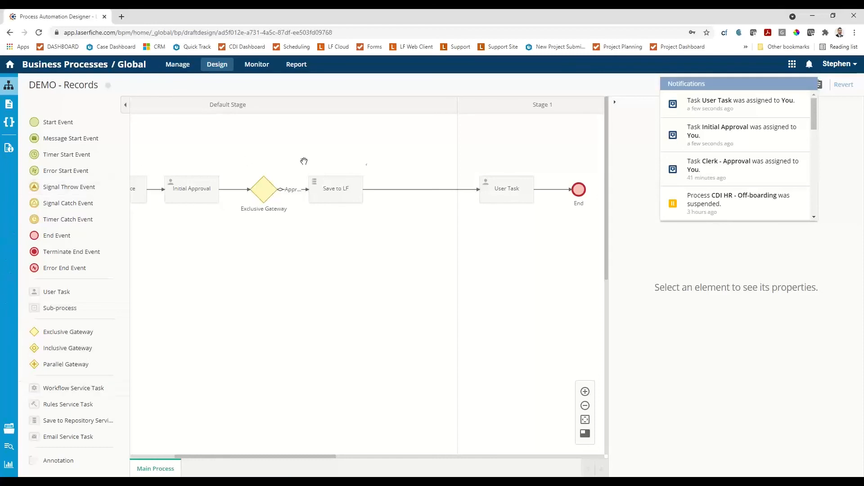
# Open the list of available Laserfiche applications.
pyautogui.click(792, 65)
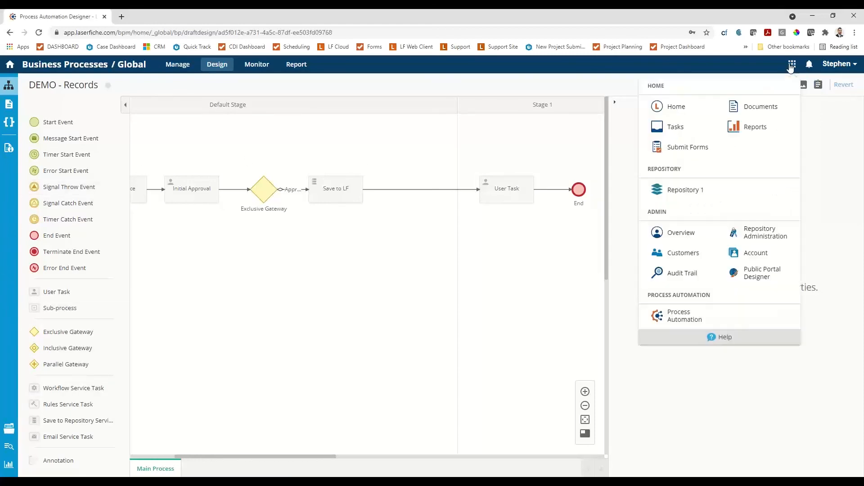
pyautogui.moveTo(325, 315); pyautogui.dragTo(426, 322)
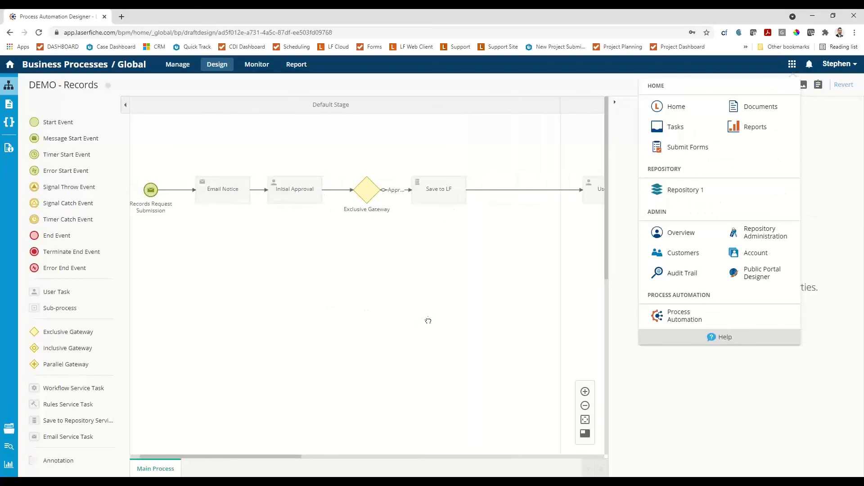